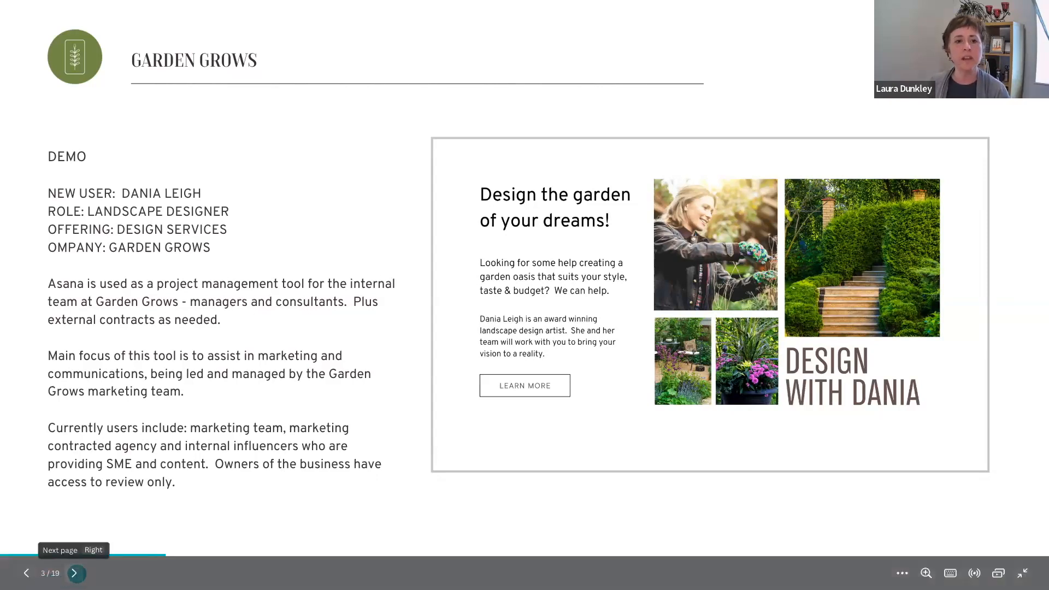
# Step: Advance the Canva presentation past the referral slide to the first-project setup slide
pyautogui.click(76, 573)
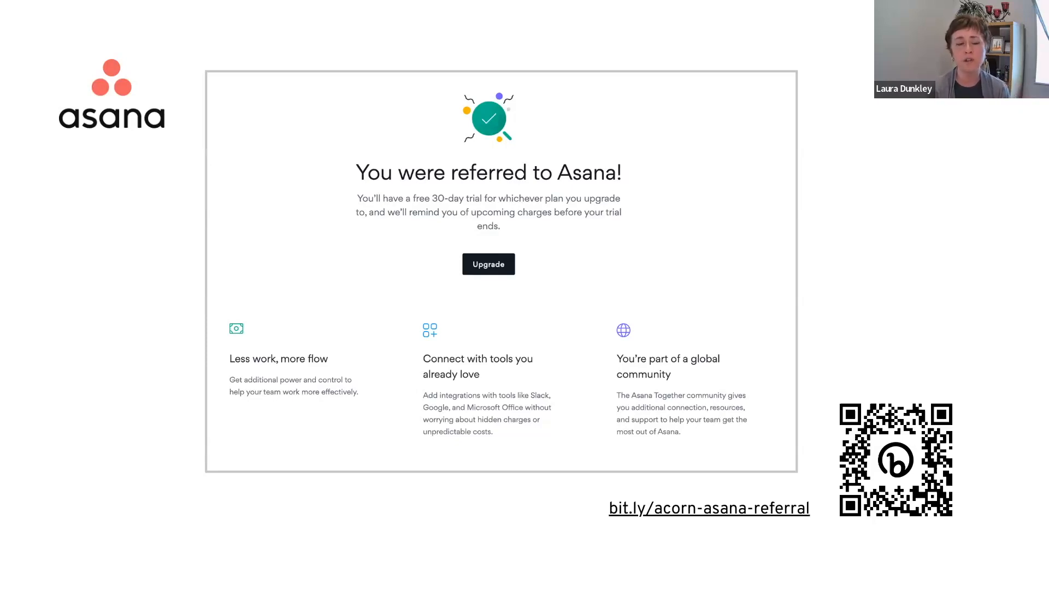
pyautogui.moveTo(77, 571)
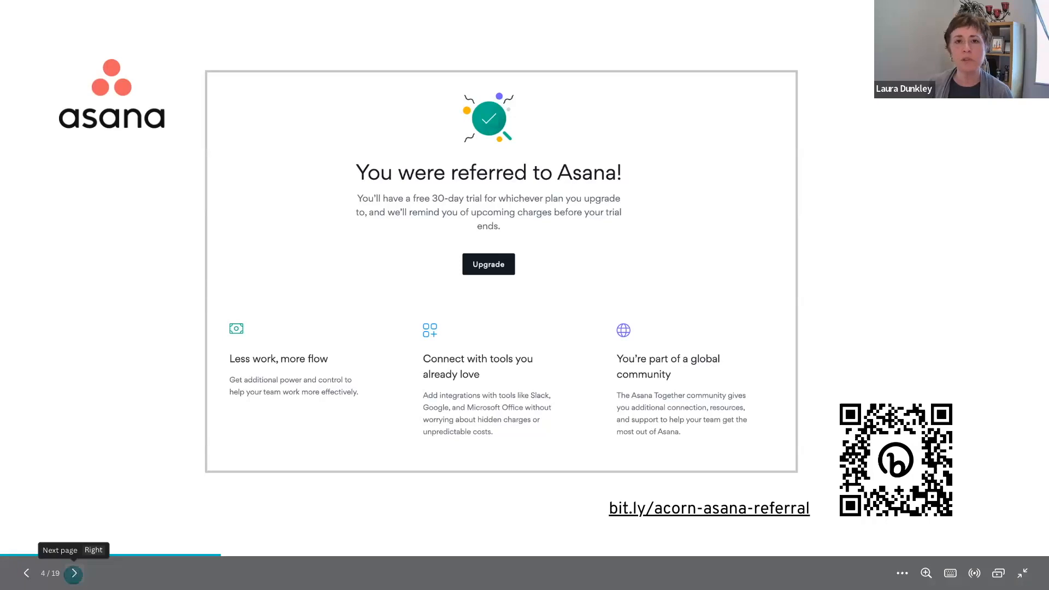
pyautogui.click(74, 573)
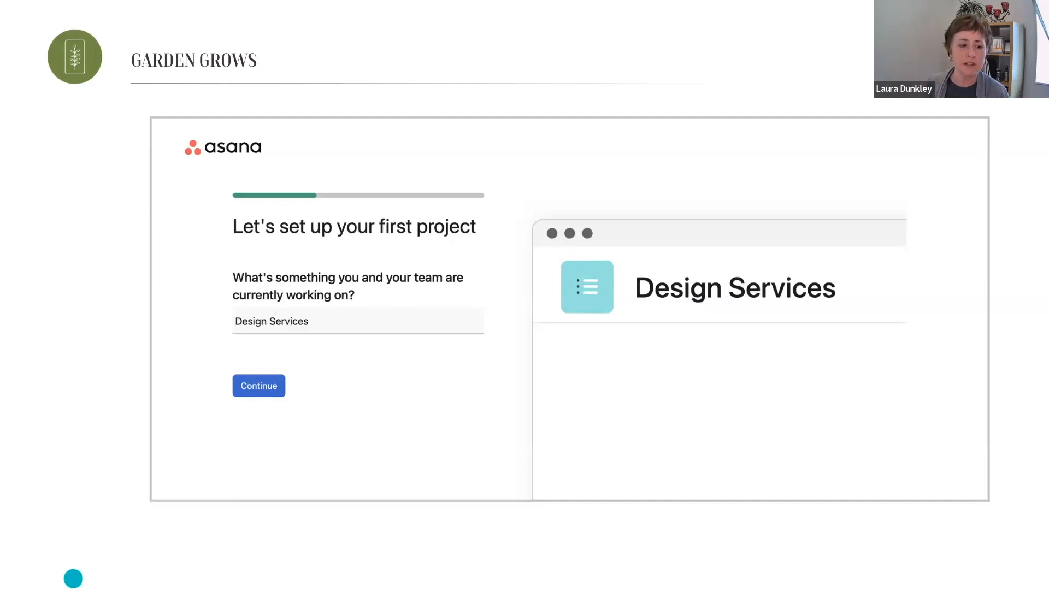
# Step: Advance past the Design Services tasks slide to the slide on grouping tasks (slide 7)
pyautogui.click(74, 572)
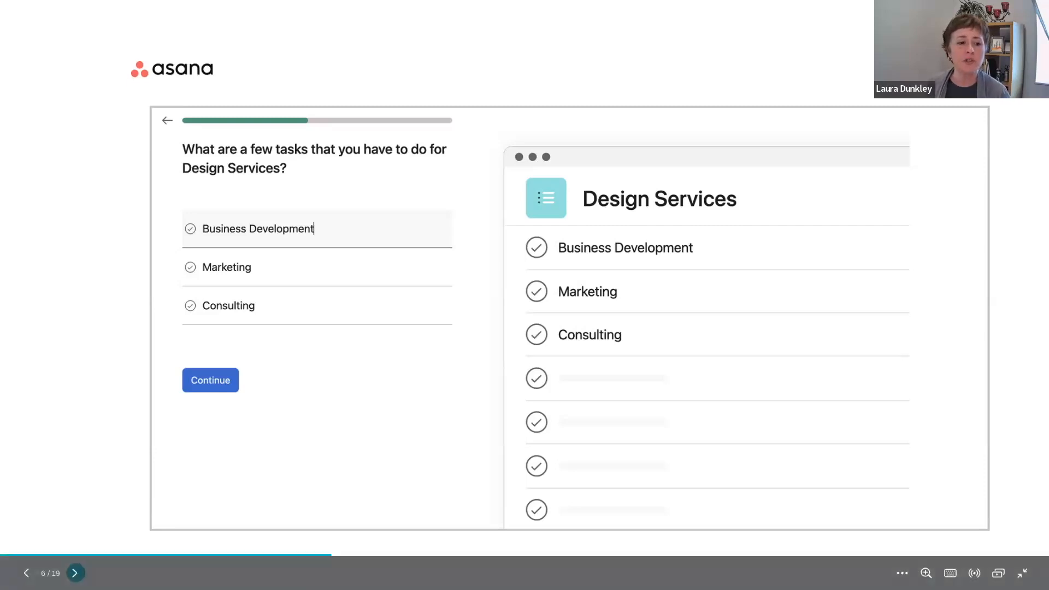
pyautogui.click(74, 573)
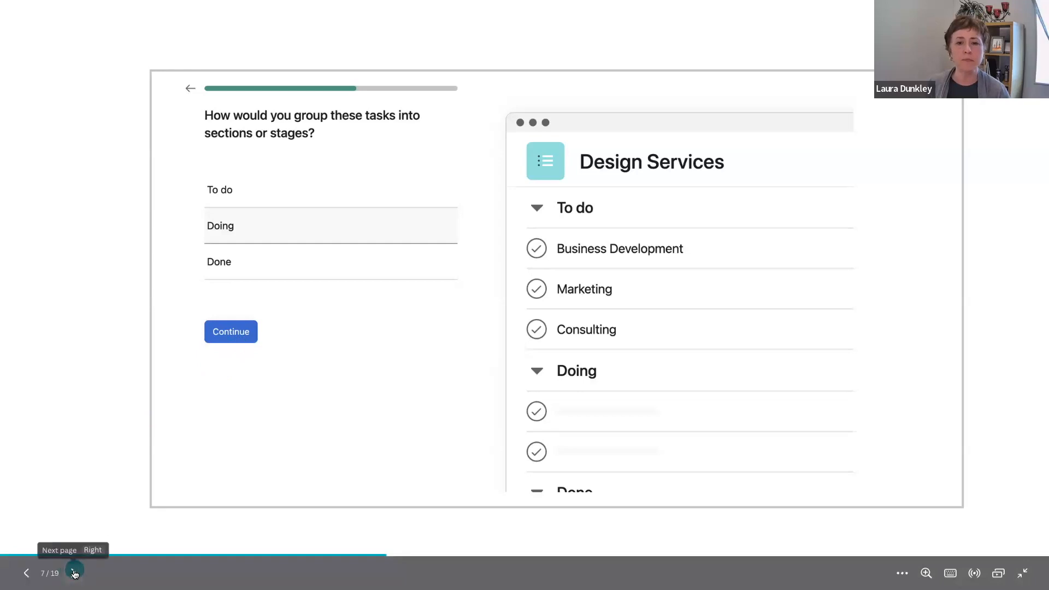
# Step: Advance past the 'Add more details' slide to the project layout choice slide
pyautogui.click(74, 573)
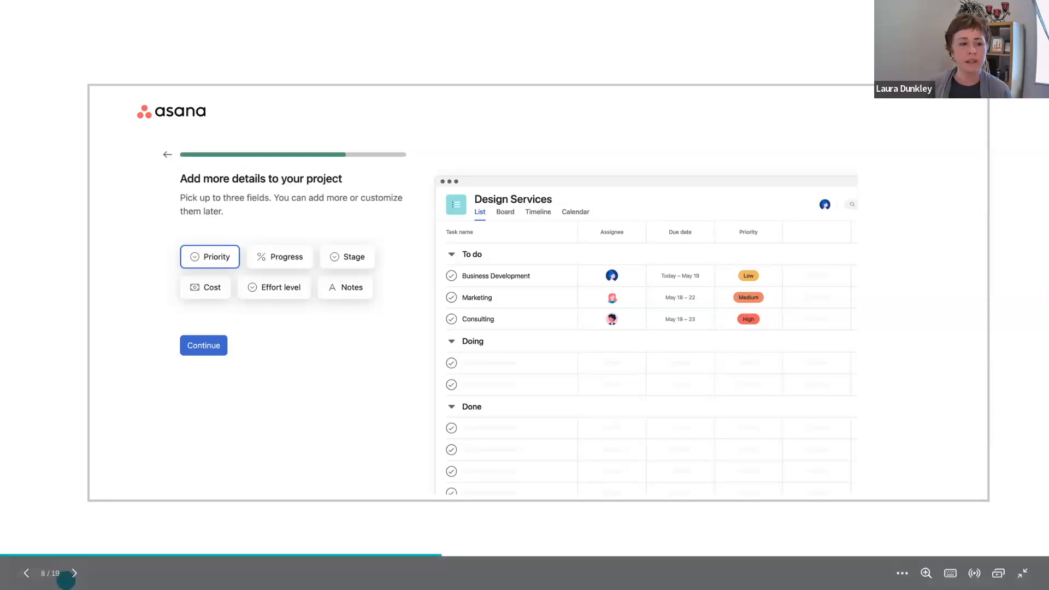
pyautogui.click(75, 573)
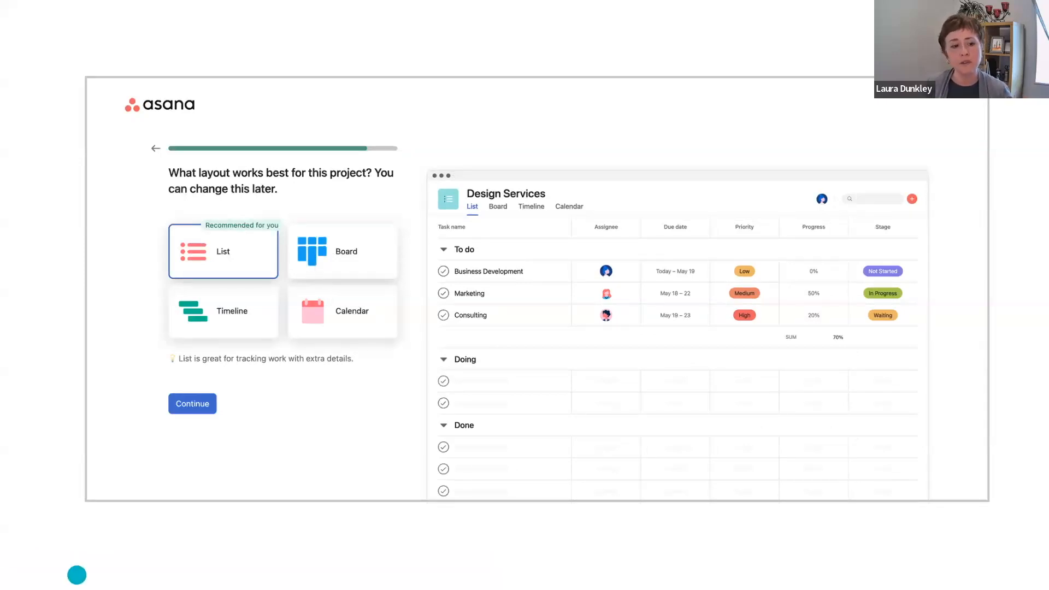
# Step: Step through the Board, Timeline and Calendar layout slides to reach slide 12
pyautogui.moveTo(77, 573)
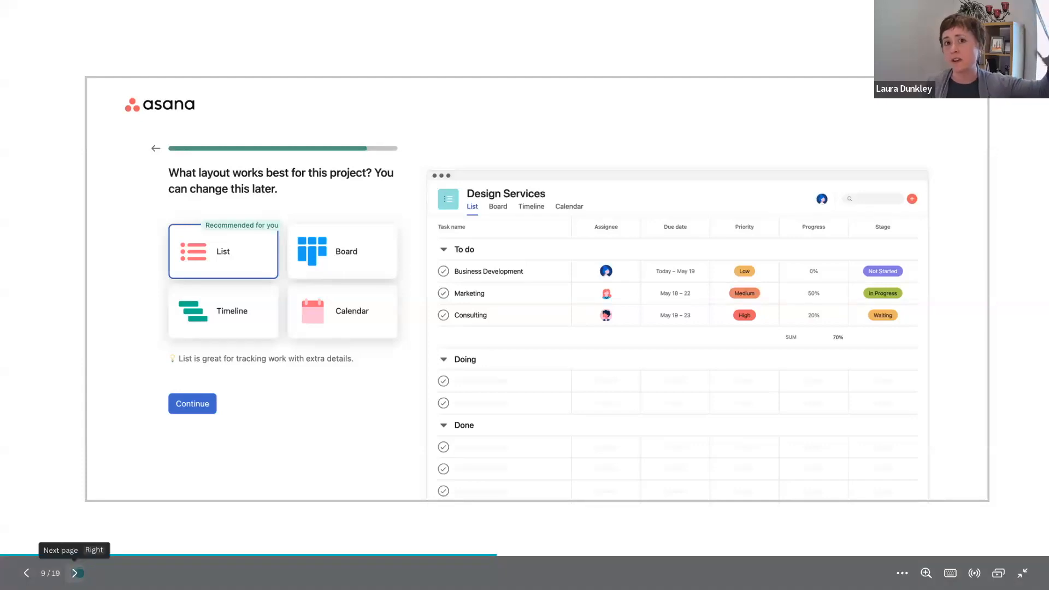
pyautogui.click(75, 573)
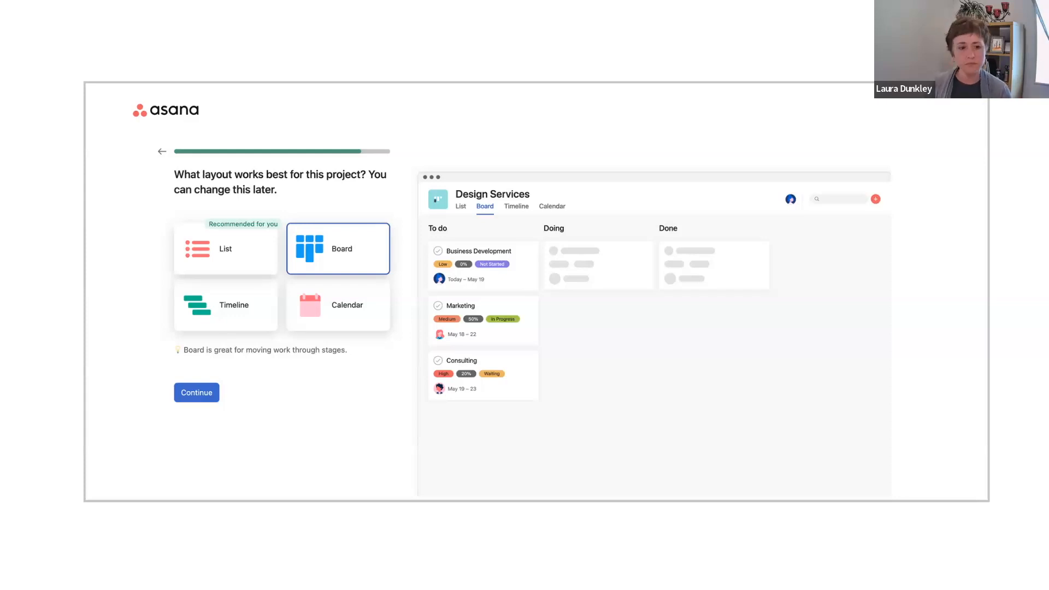
pyautogui.click(80, 573)
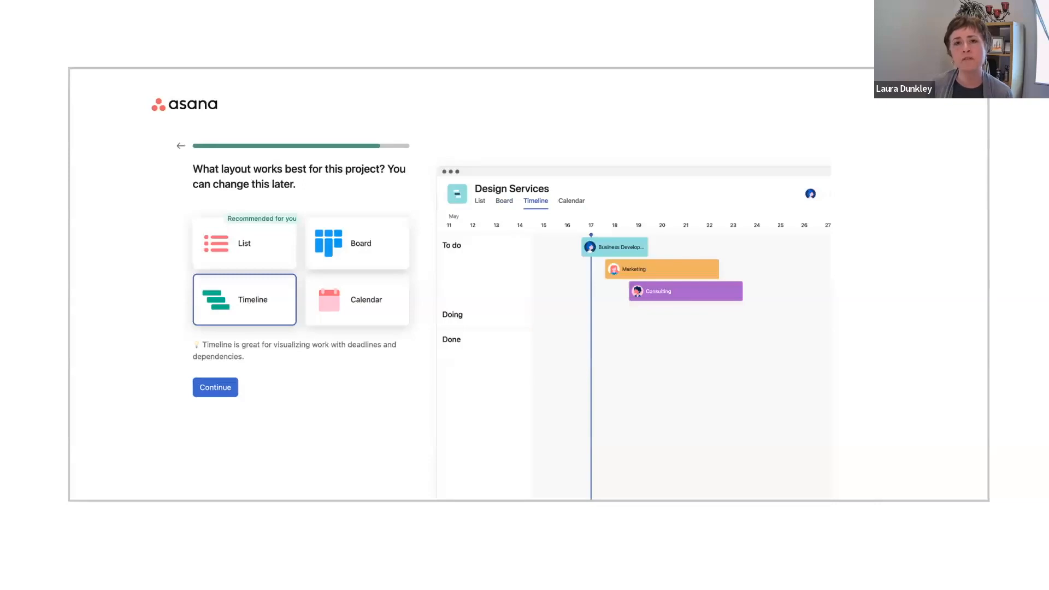
pyautogui.click(80, 573)
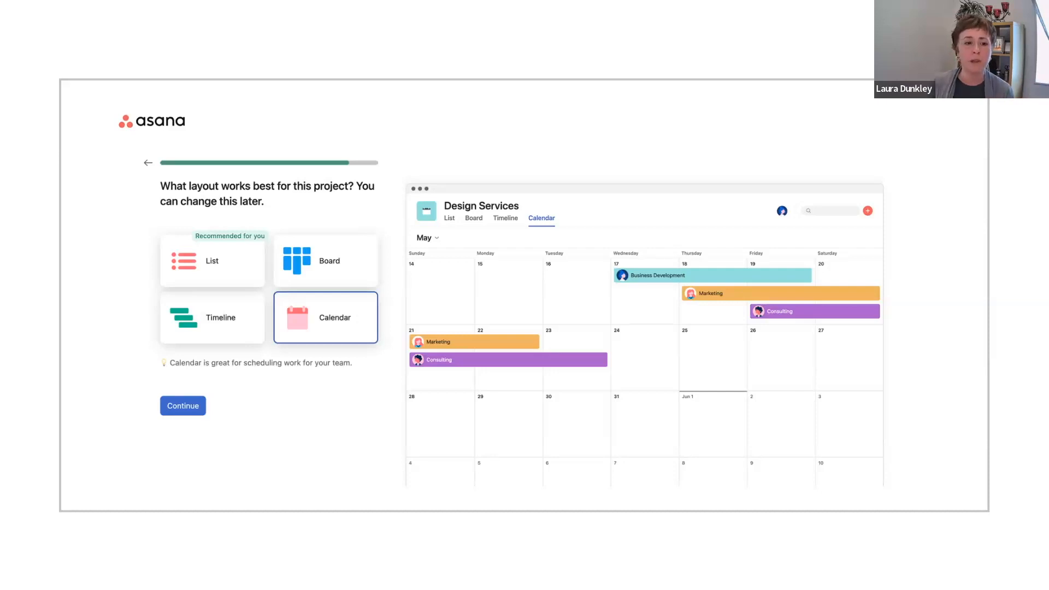
pyautogui.moveTo(81, 573)
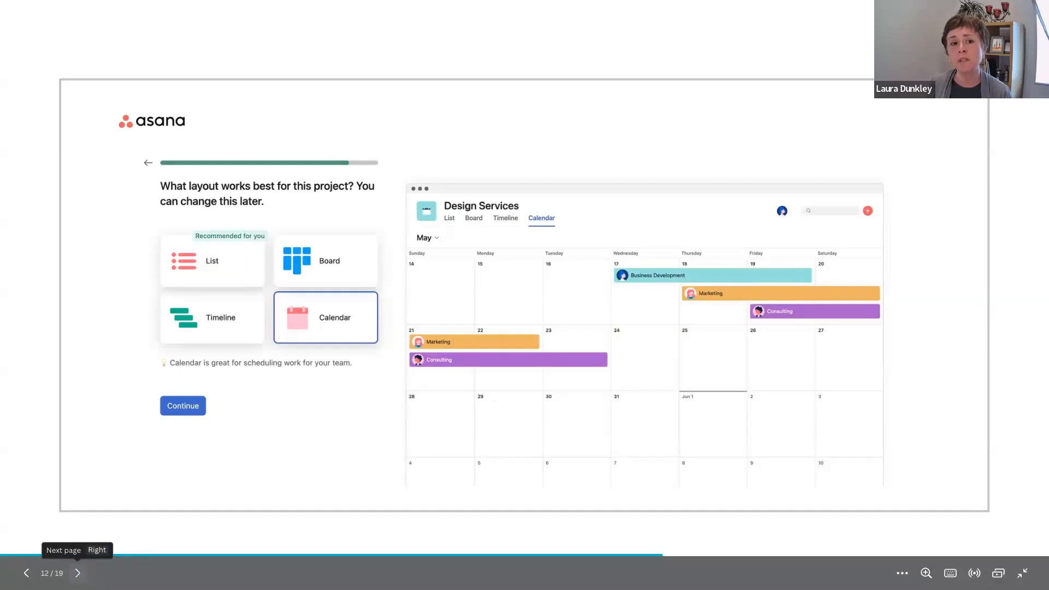
# Step: Jump back to the Our Team slide, then skip forward to the Congratulations teammate-invite slide
pyautogui.click(80, 574)
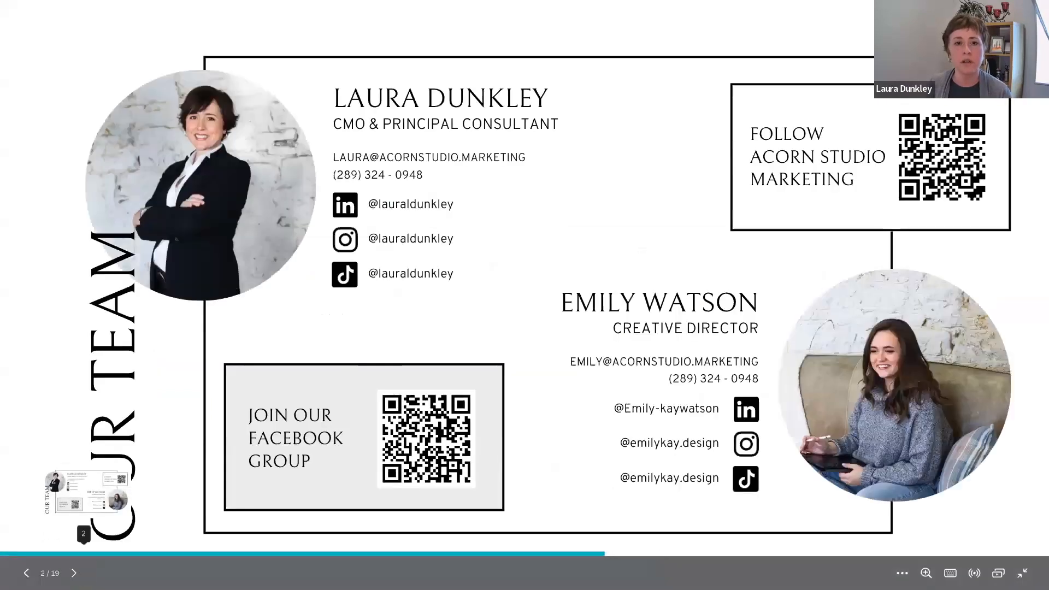
pyautogui.click(75, 573)
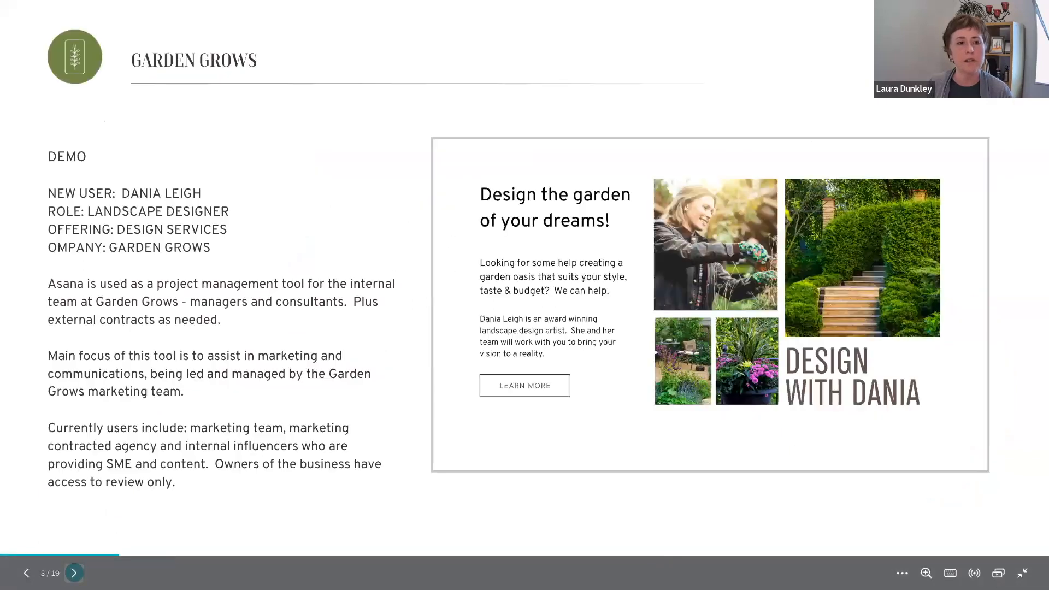
pyautogui.click(73, 573)
pyautogui.click(74, 573)
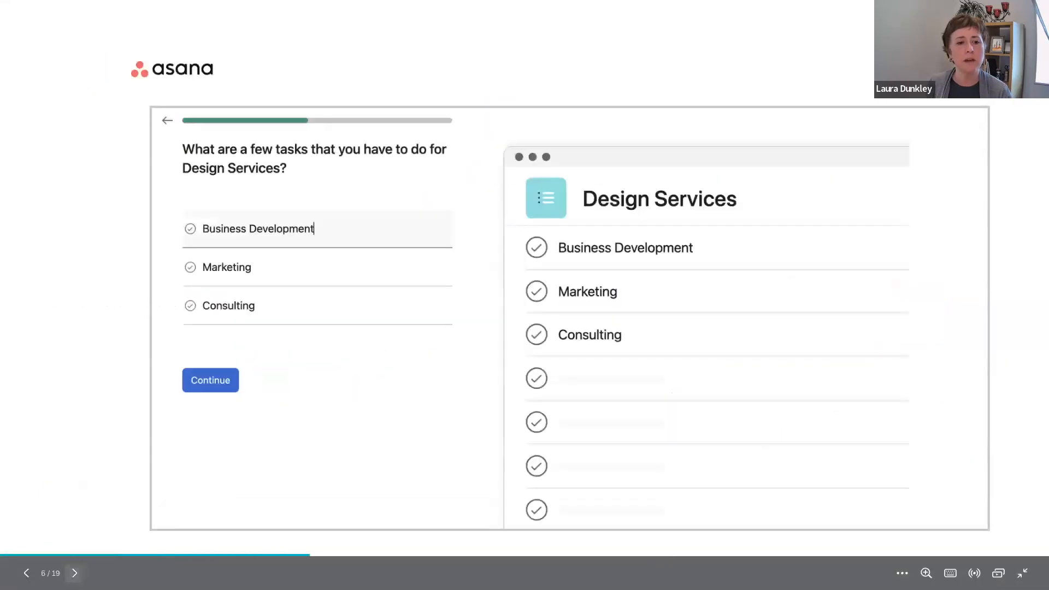
pyautogui.click(74, 573)
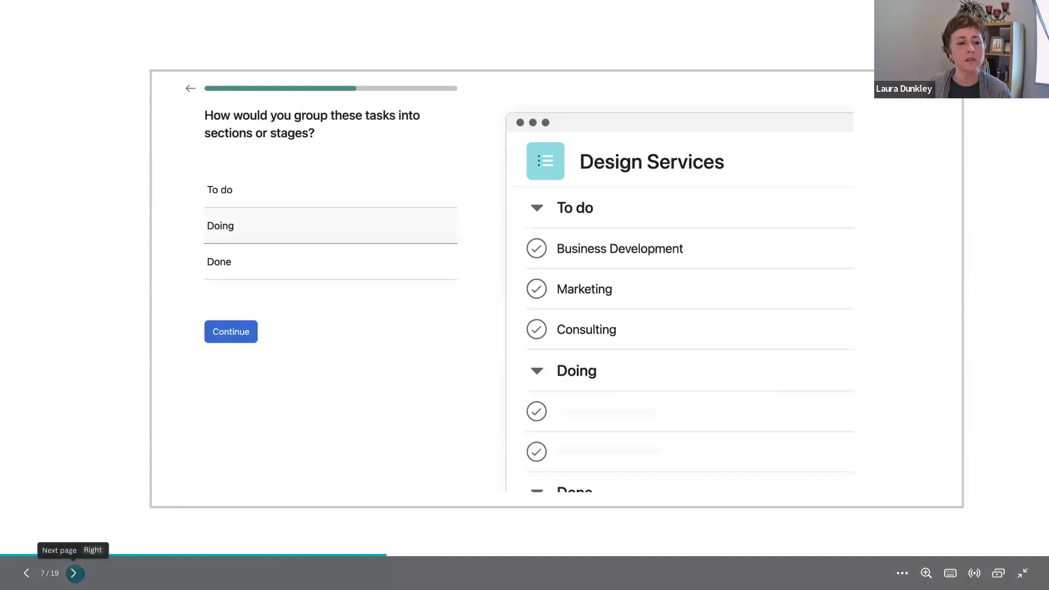
pyautogui.click(75, 573)
pyautogui.click(75, 574)
pyautogui.click(75, 573)
pyautogui.click(75, 573)
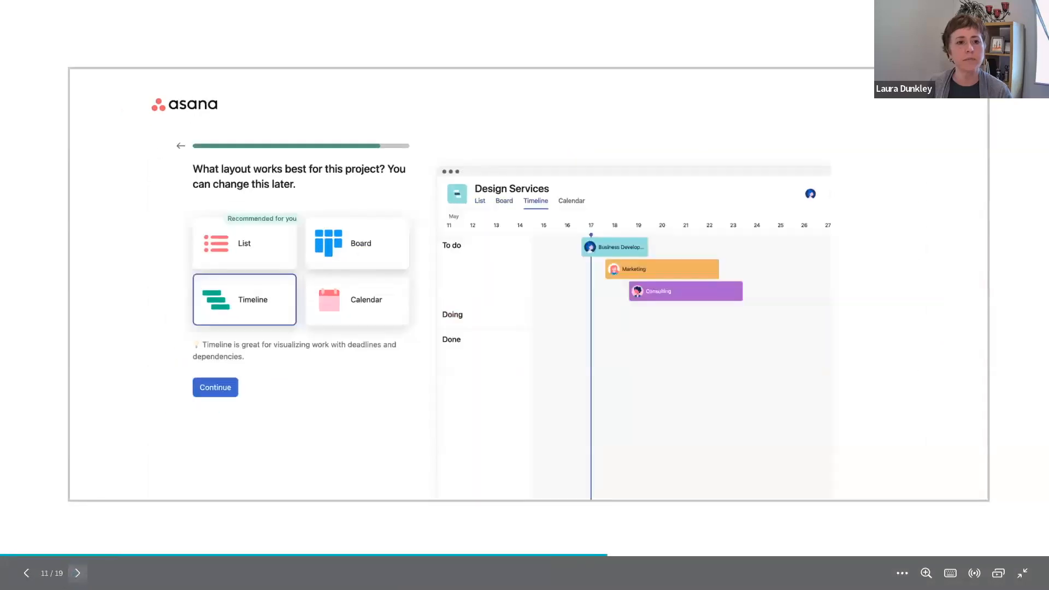
pyautogui.click(75, 573)
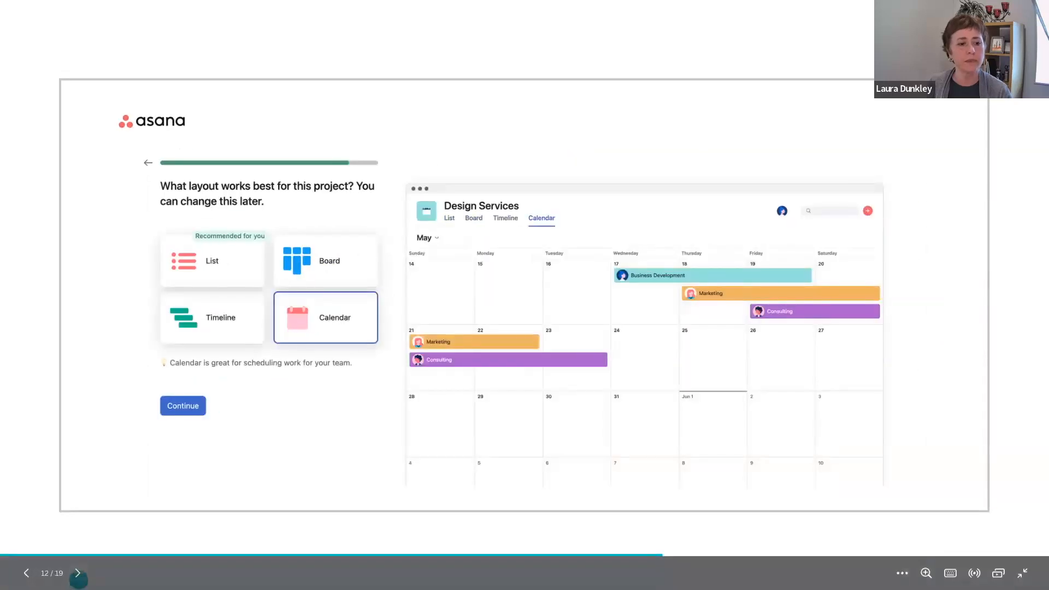
pyautogui.click(77, 573)
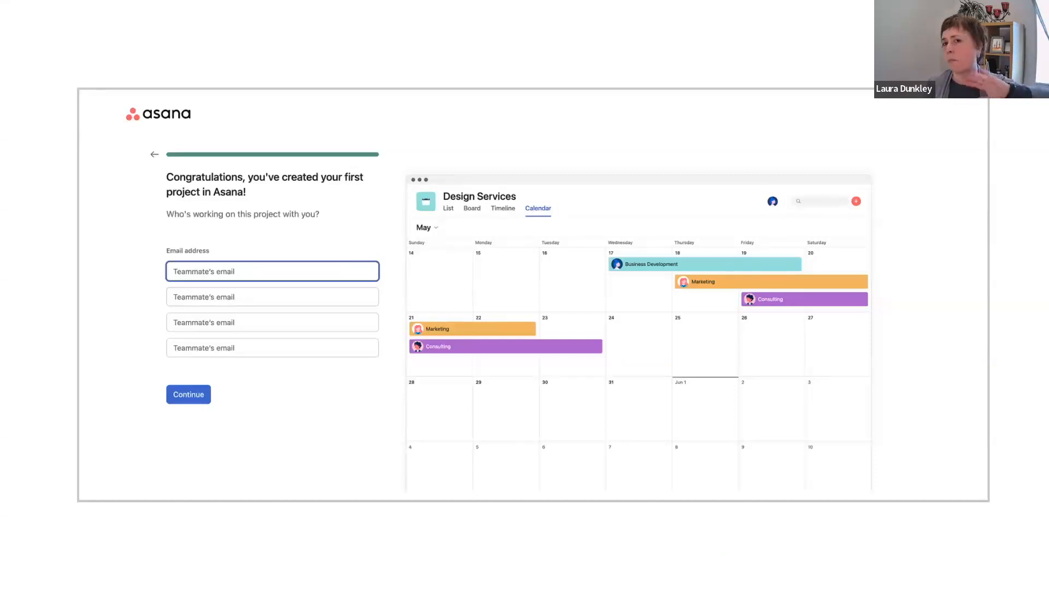
# Step: Advance past 'Get Asana for all your screens' to the Your View calendar slide (16 of 19)
pyautogui.moveTo(88, 573)
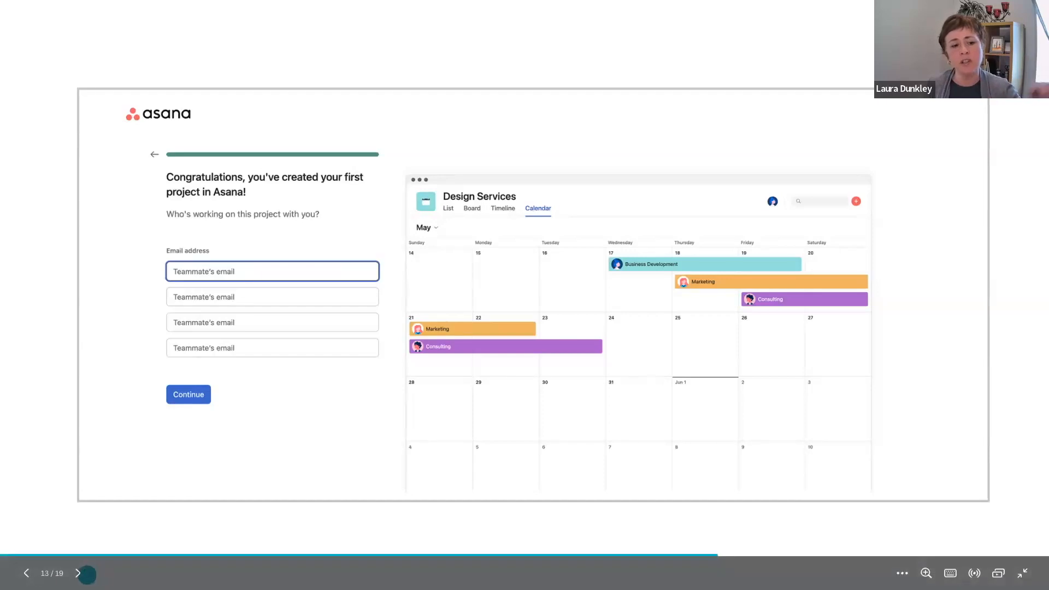
pyautogui.click(80, 574)
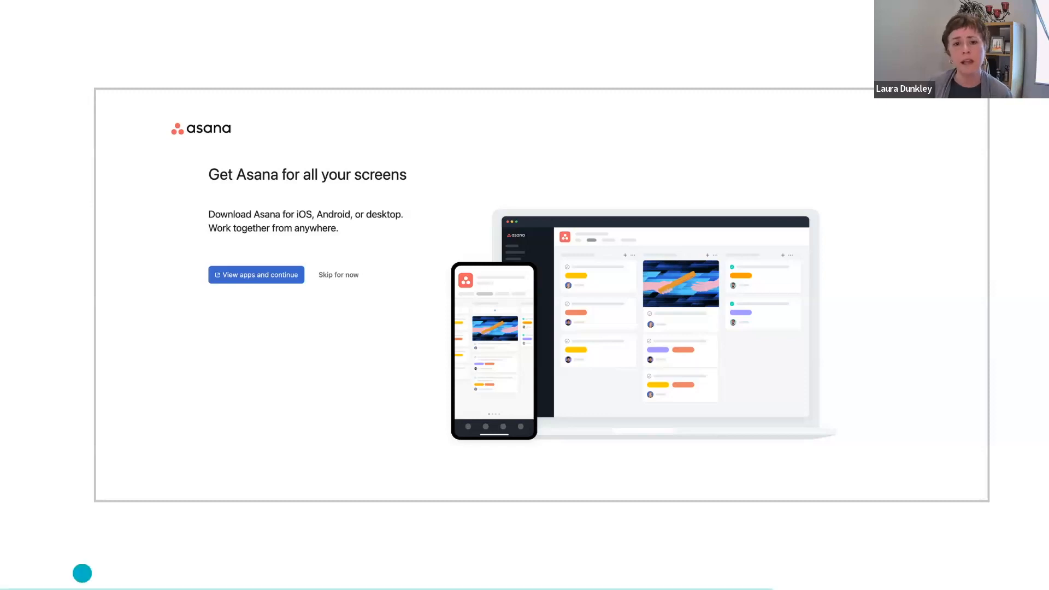
pyautogui.moveTo(77, 572)
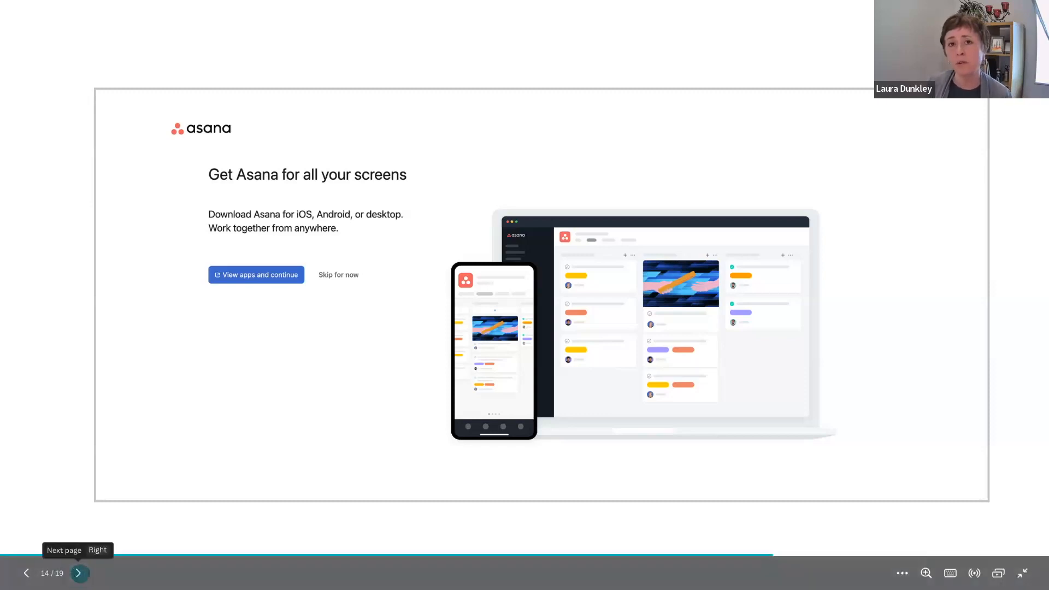
pyautogui.click(78, 573)
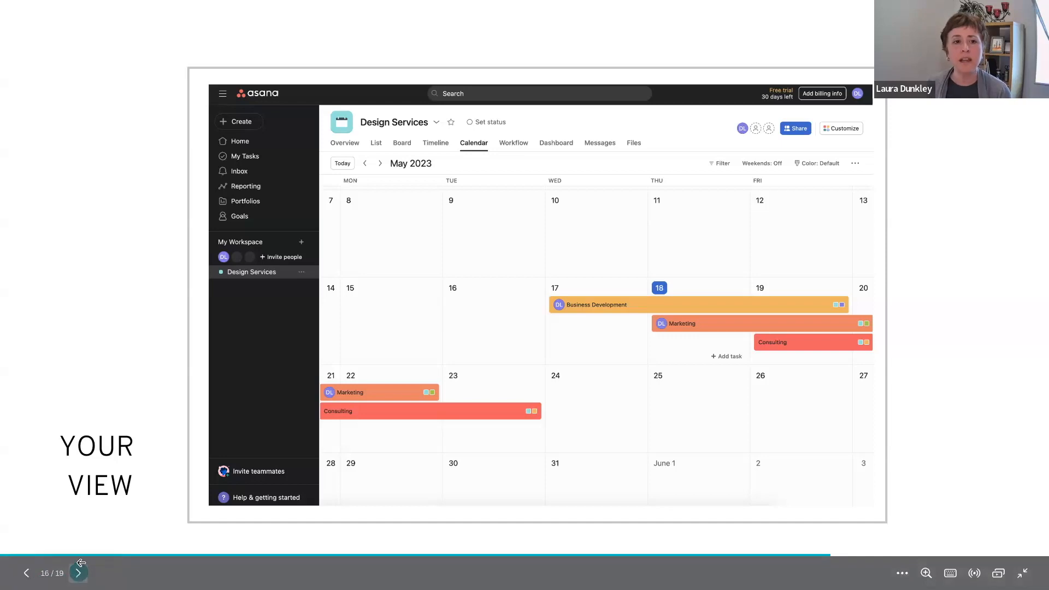
# Step: Advance through Marketing Team View to the questions-and-comments slide, then exit full-screen mode
pyautogui.click(79, 574)
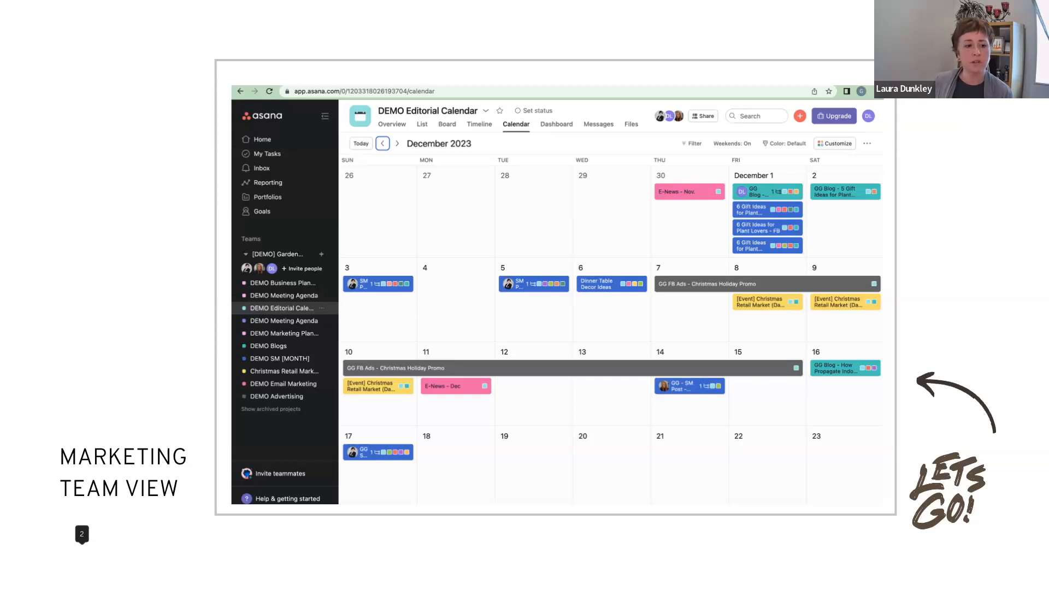
pyautogui.click(77, 572)
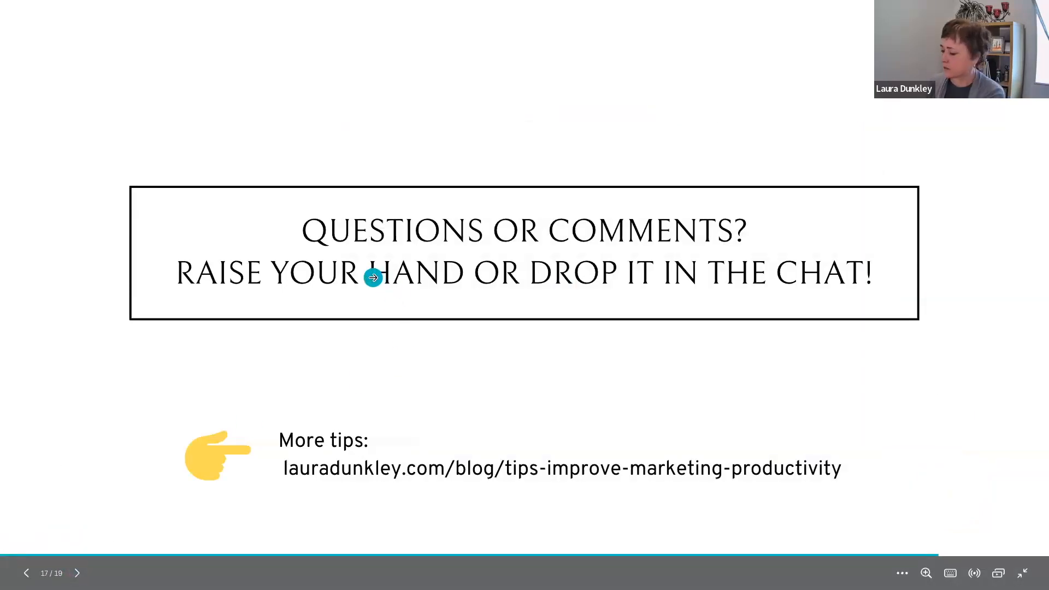
pyautogui.press('Escape')
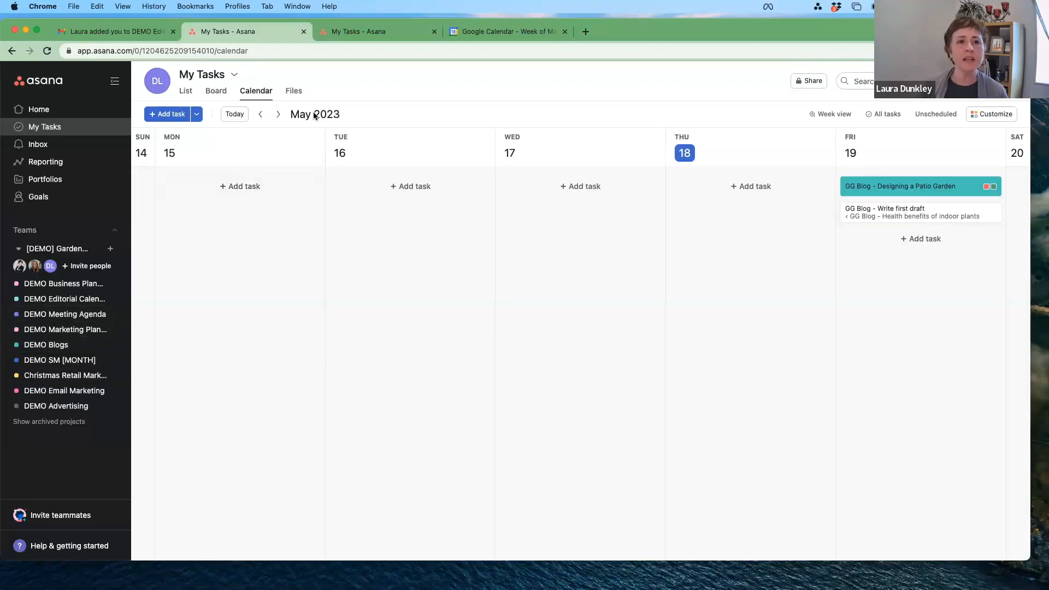
# Step: Switch to the other Asana browser tab, go to Home, and scroll down the overview
pyautogui.click(361, 33)
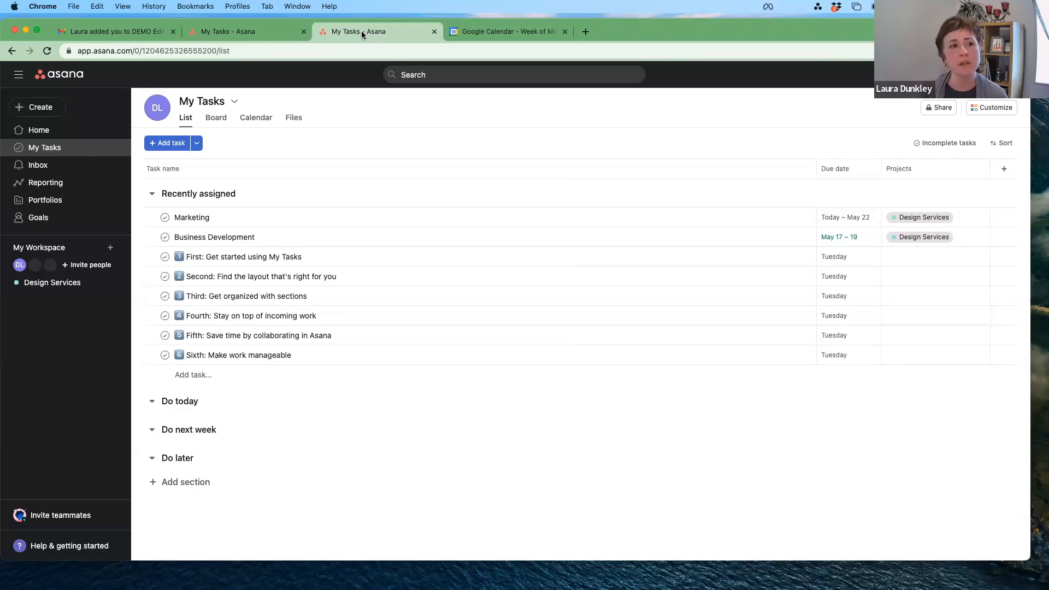
pyautogui.click(44, 133)
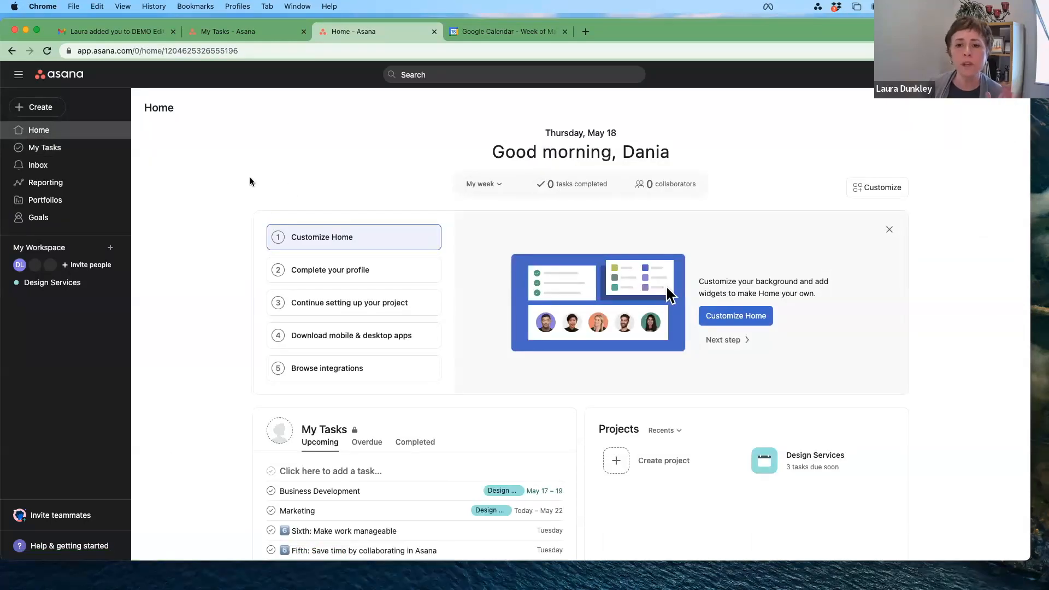
pyautogui.scroll(-1, 250, 181)
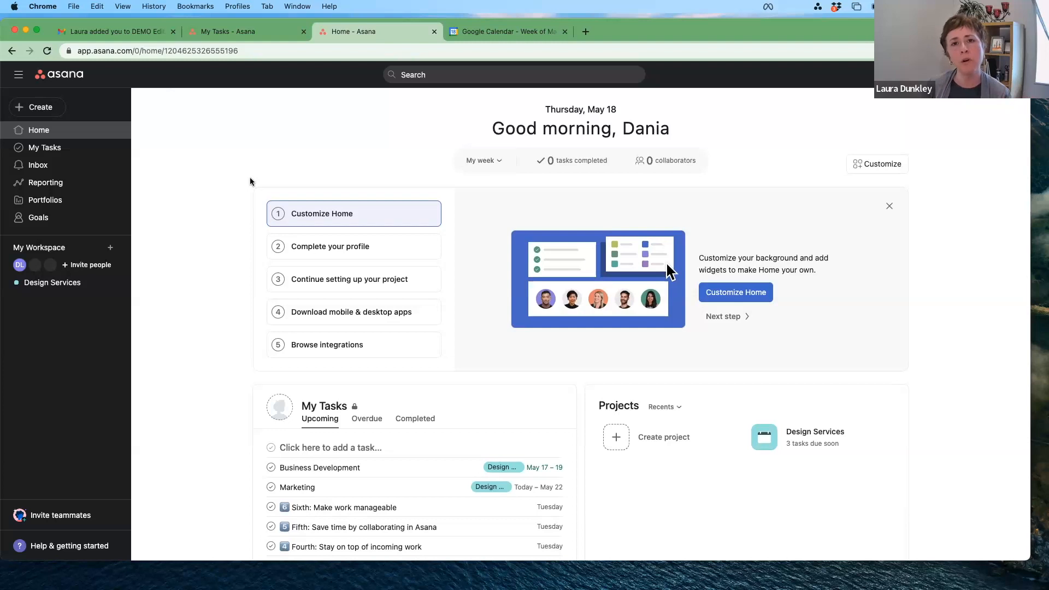
pyautogui.scroll(-2, 244, 185)
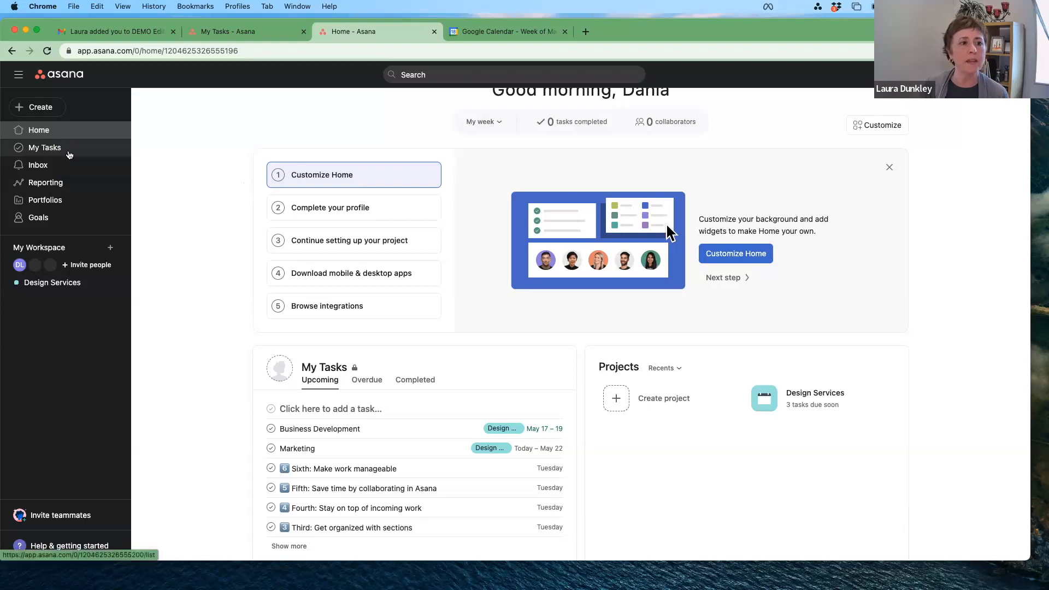
# Step: Show My Tasks in the Calendar view with weekends turned on
pyautogui.click(66, 153)
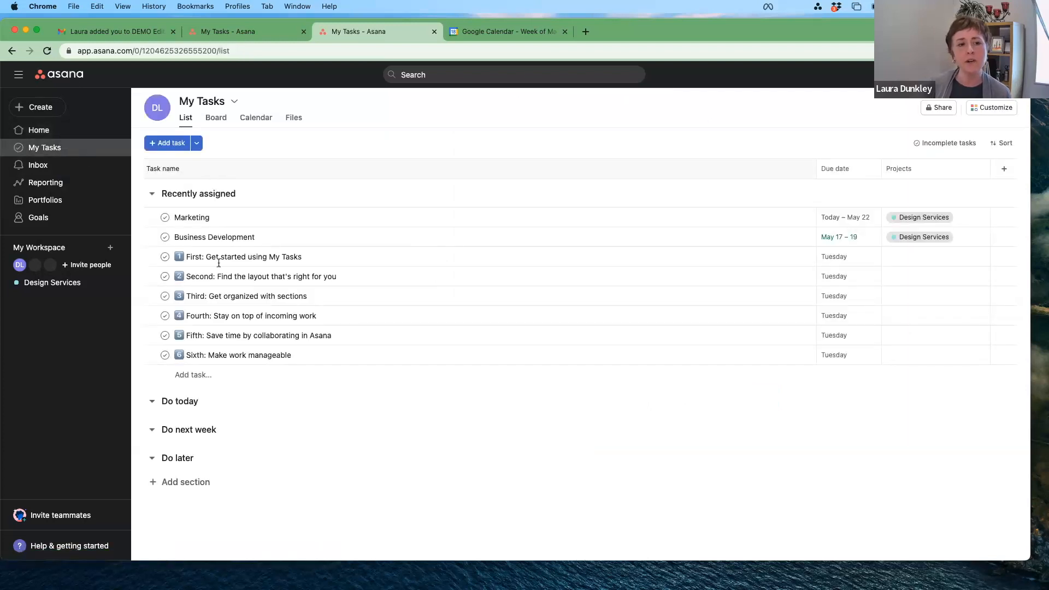
pyautogui.click(256, 124)
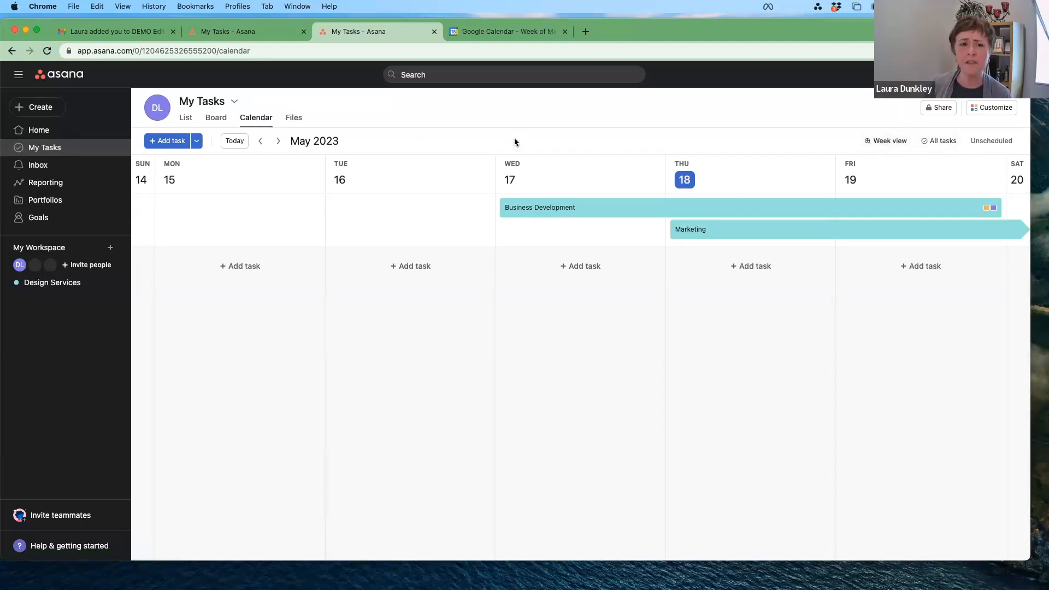
pyautogui.click(889, 143)
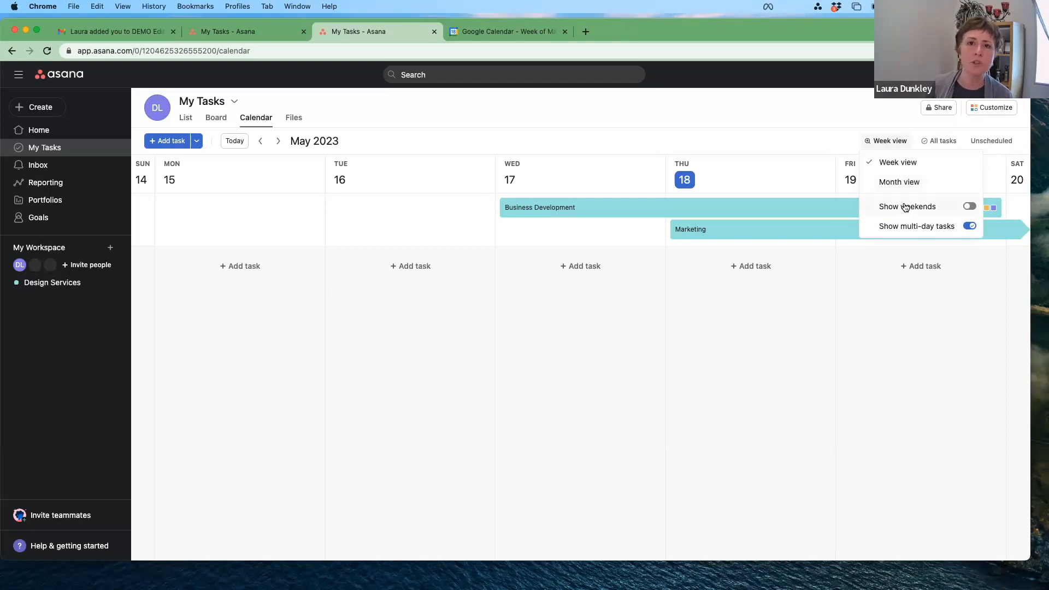
pyautogui.click(970, 207)
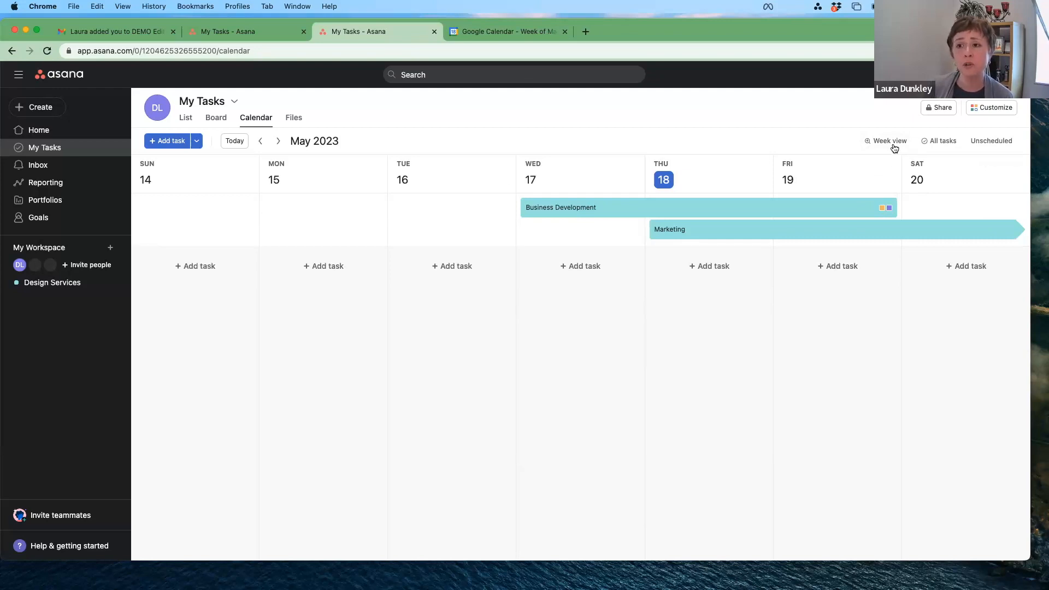
# Step: Open the Unscheduled tasks panel to check undated tasks, then close it
pyautogui.click(952, 144)
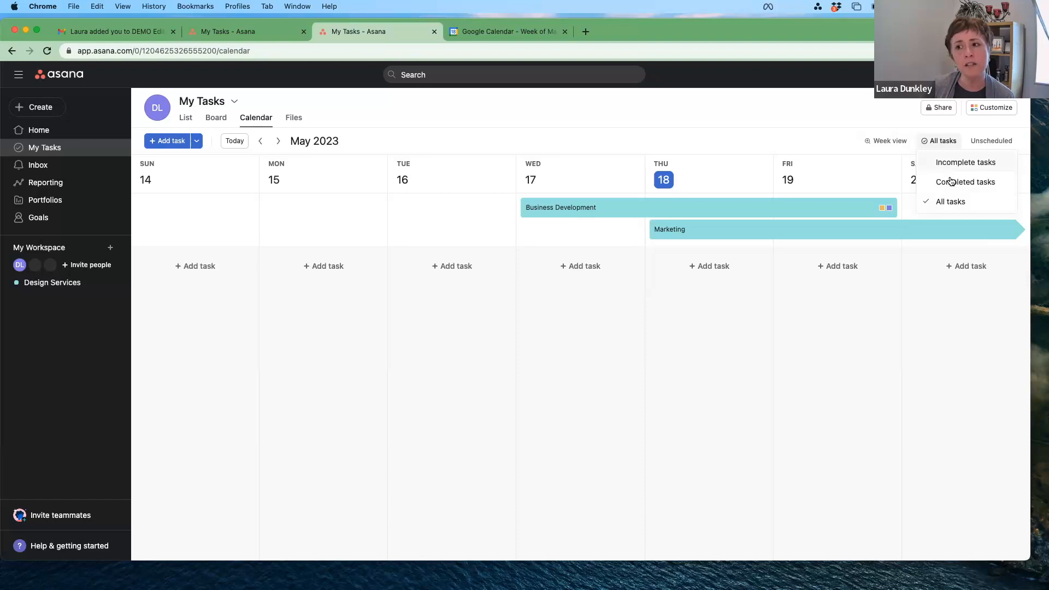
pyautogui.click(986, 142)
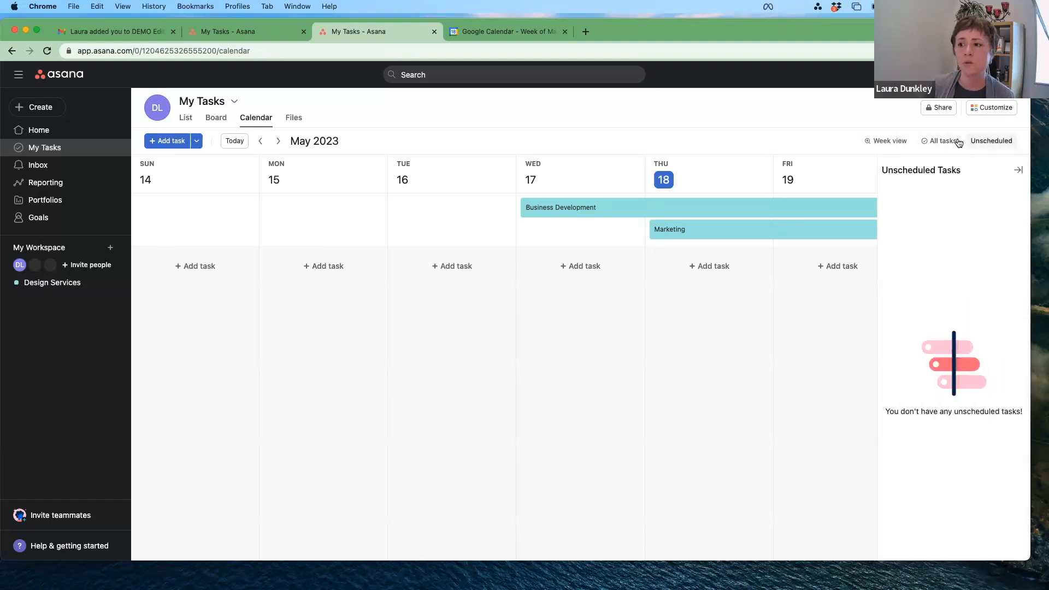
pyautogui.click(1017, 170)
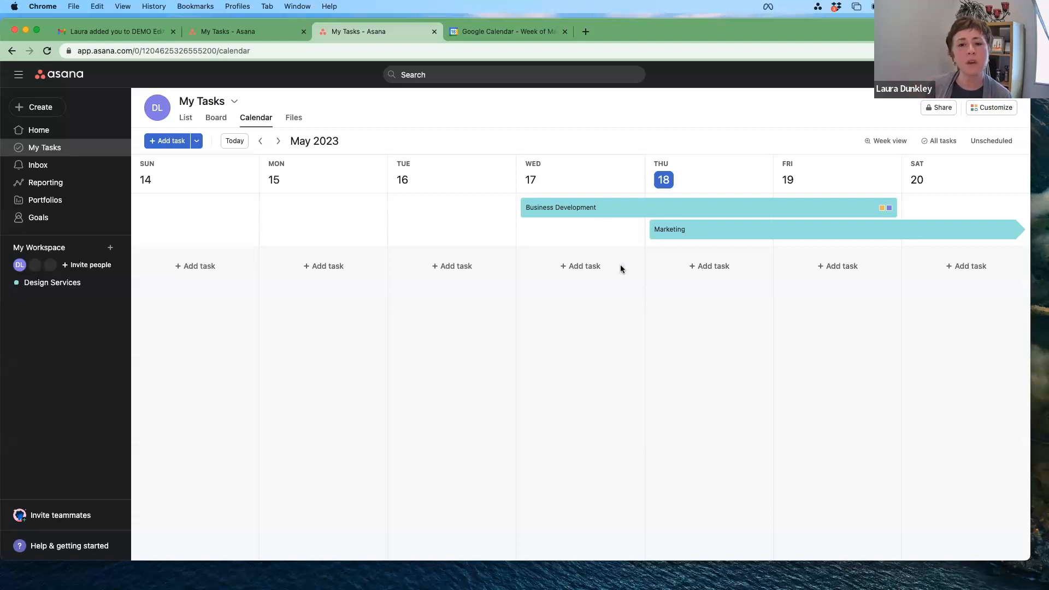
# Step: Open the Business Development task and check its Design Services section, leaving it in To do
pyautogui.click(596, 208)
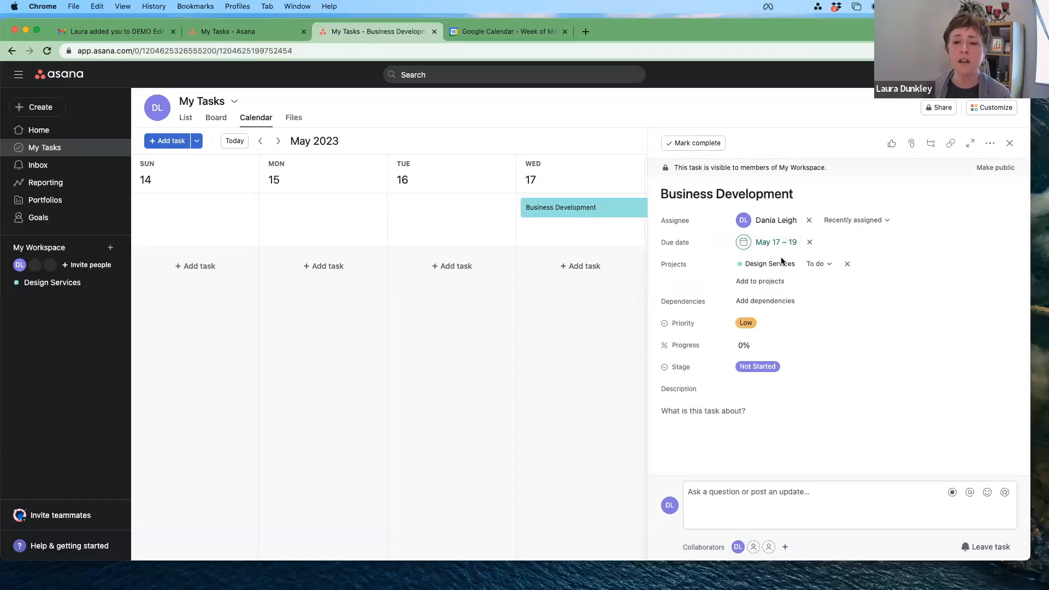
pyautogui.moveTo(775, 225)
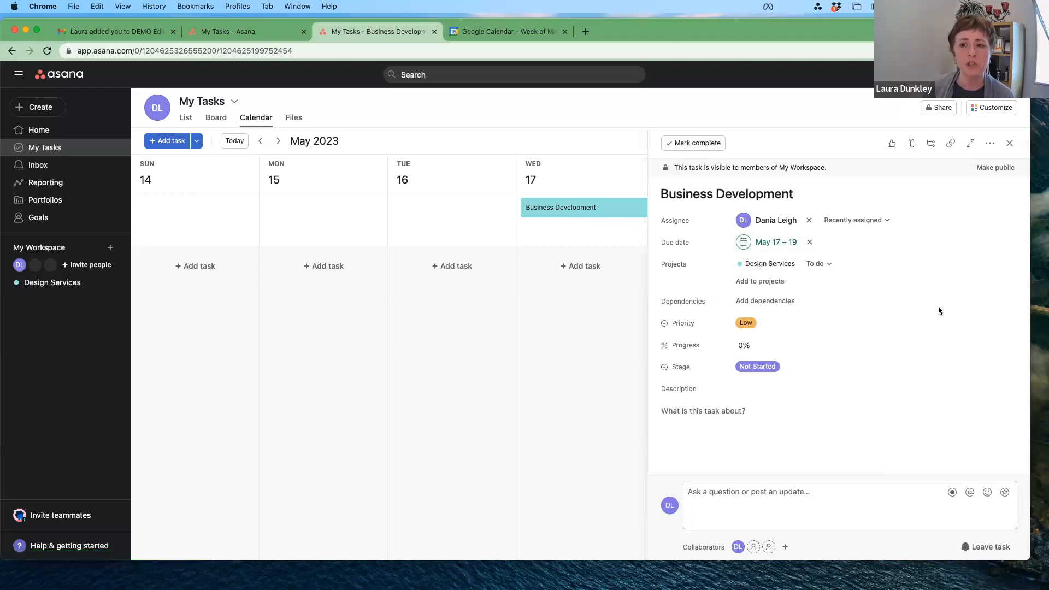
pyautogui.click(829, 264)
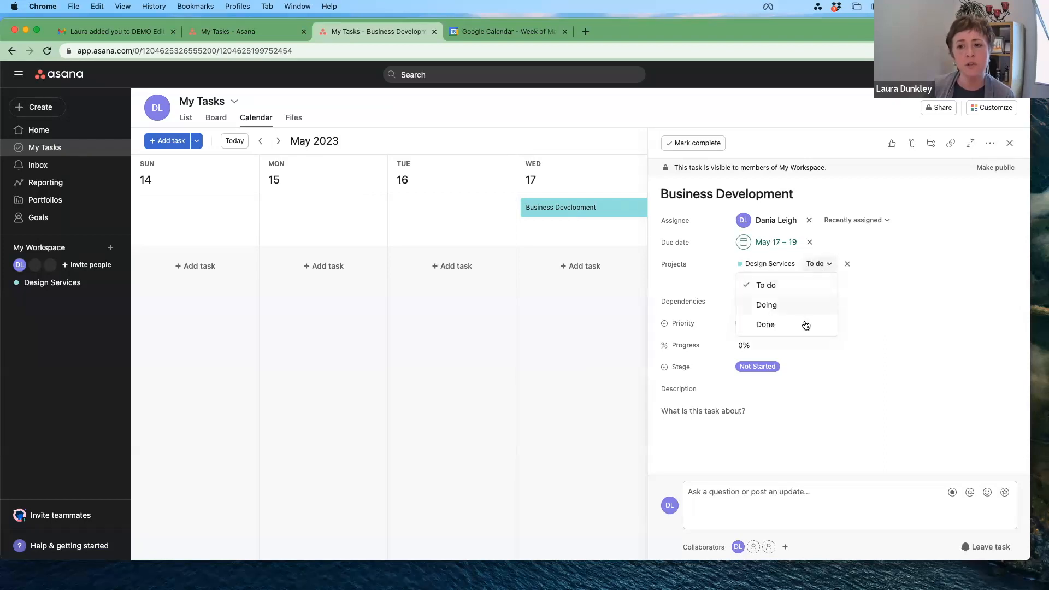
pyautogui.click(890, 277)
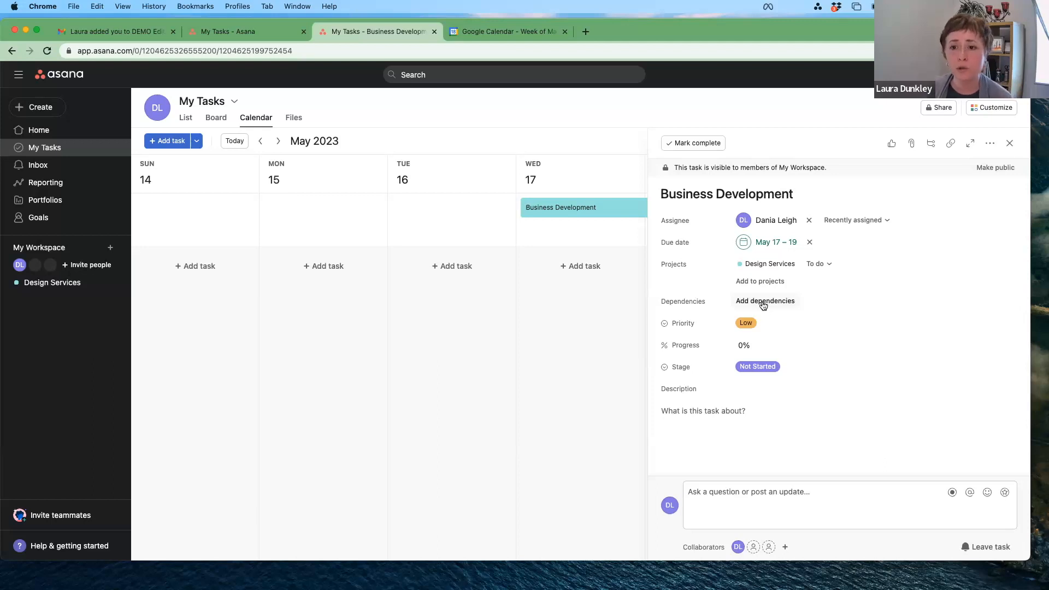
# Step: Keep Low priority and set the Business Development task's progress to 50%
pyautogui.click(785, 324)
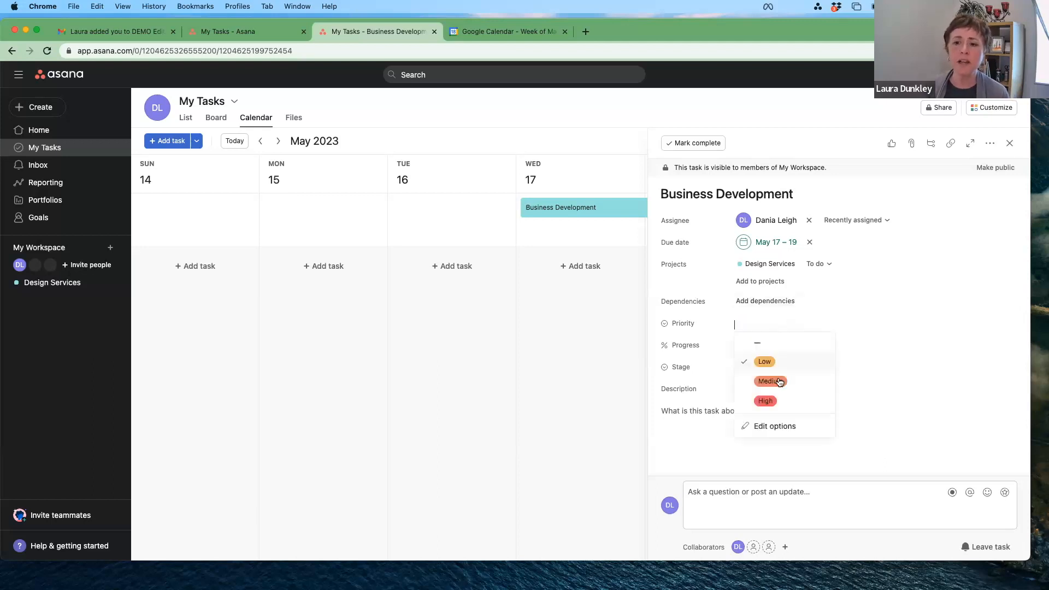
pyautogui.click(882, 365)
pyautogui.click(772, 346)
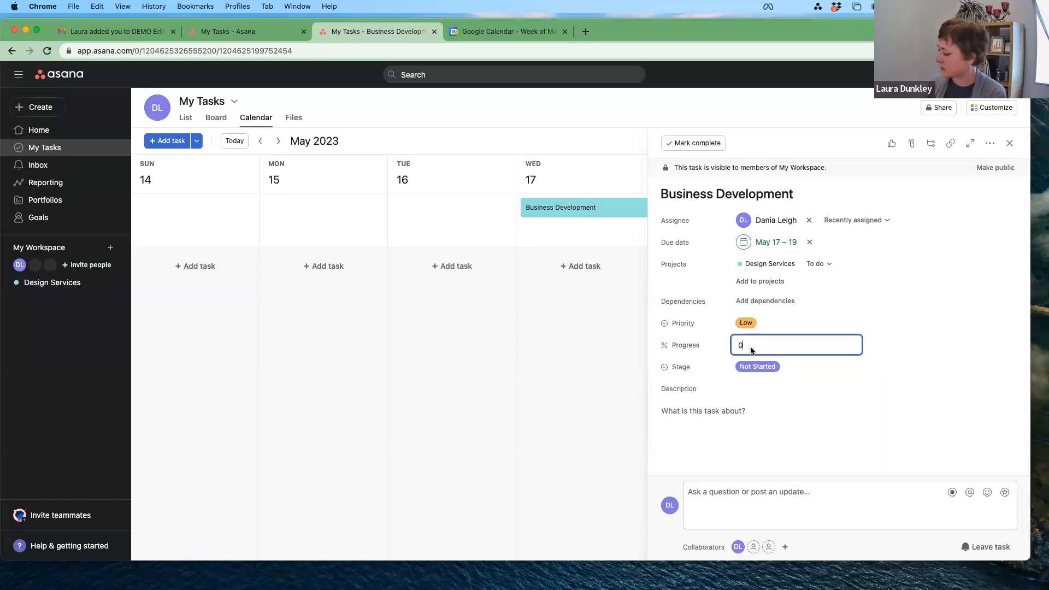
pyautogui.press('BackSpace')
pyautogui.write('50')
pyautogui.click(841, 366)
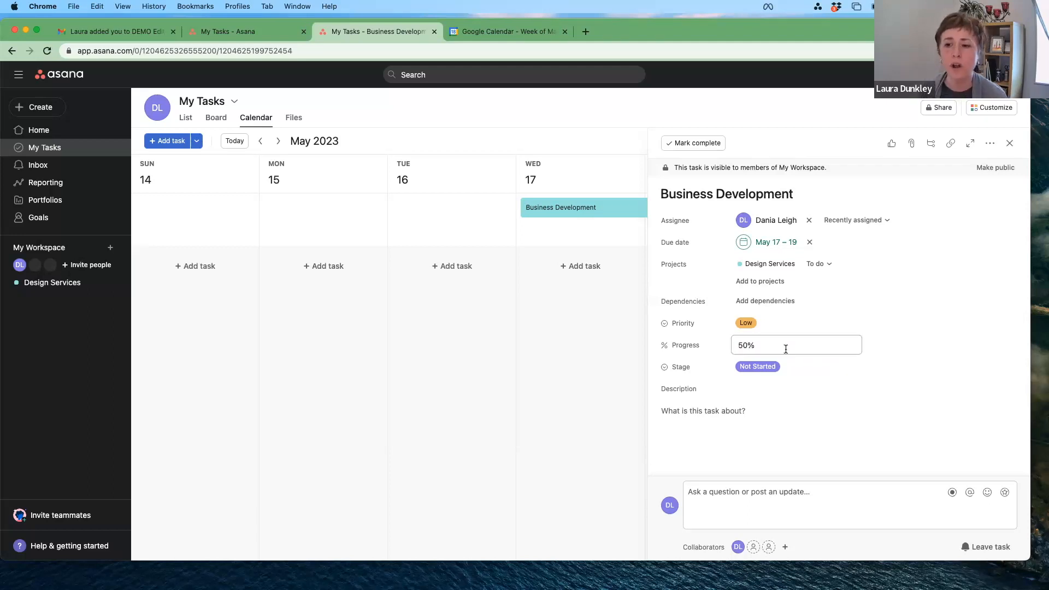
pyautogui.click(786, 367)
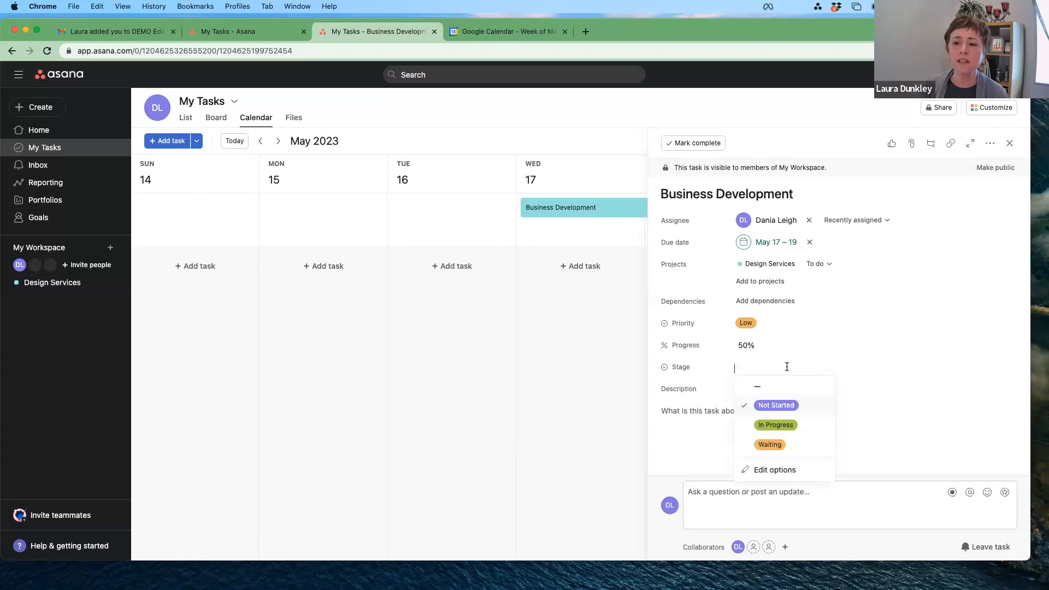
# Step: Add an 'Aborted' option to the Stage field and save it to the My Workspace field library
pyautogui.click(776, 470)
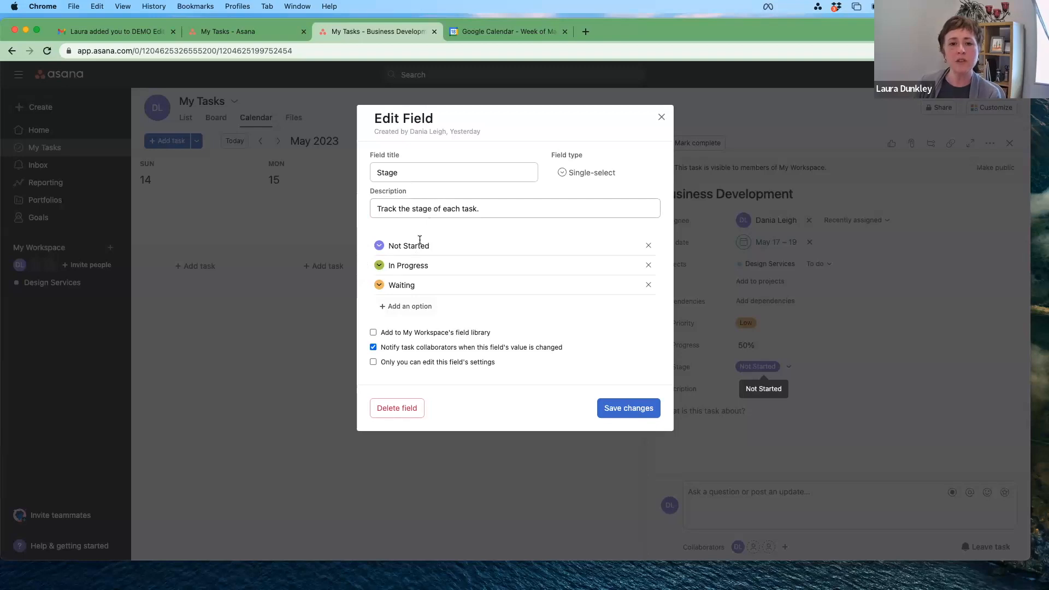
pyautogui.click(413, 308)
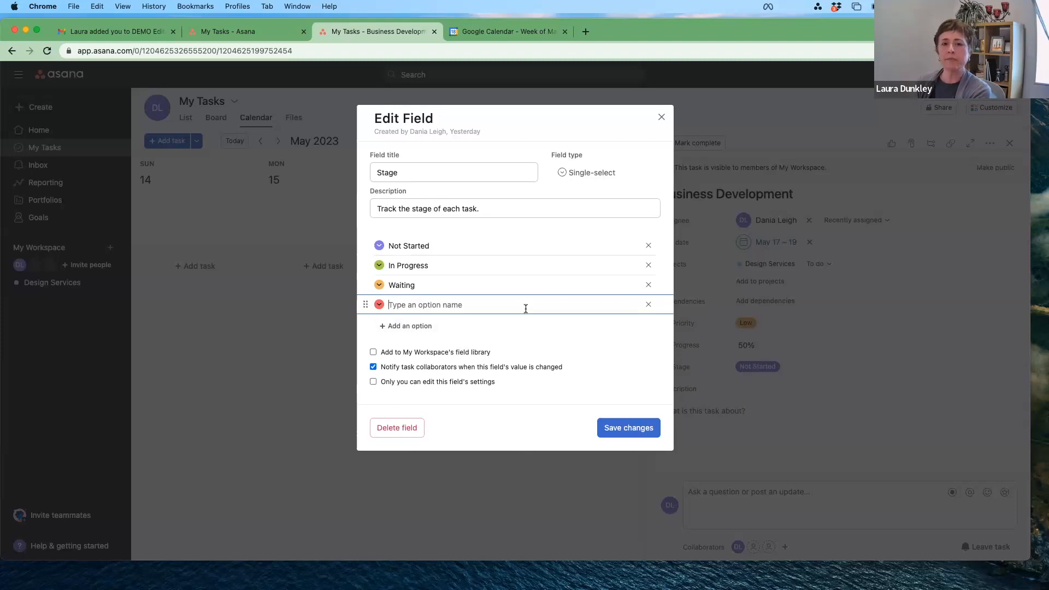
pyautogui.write('Abor')
pyautogui.press('BackSpace')
pyautogui.press('BackSpace')
pyautogui.press('BackSpace')
pyautogui.press('BackSpace')
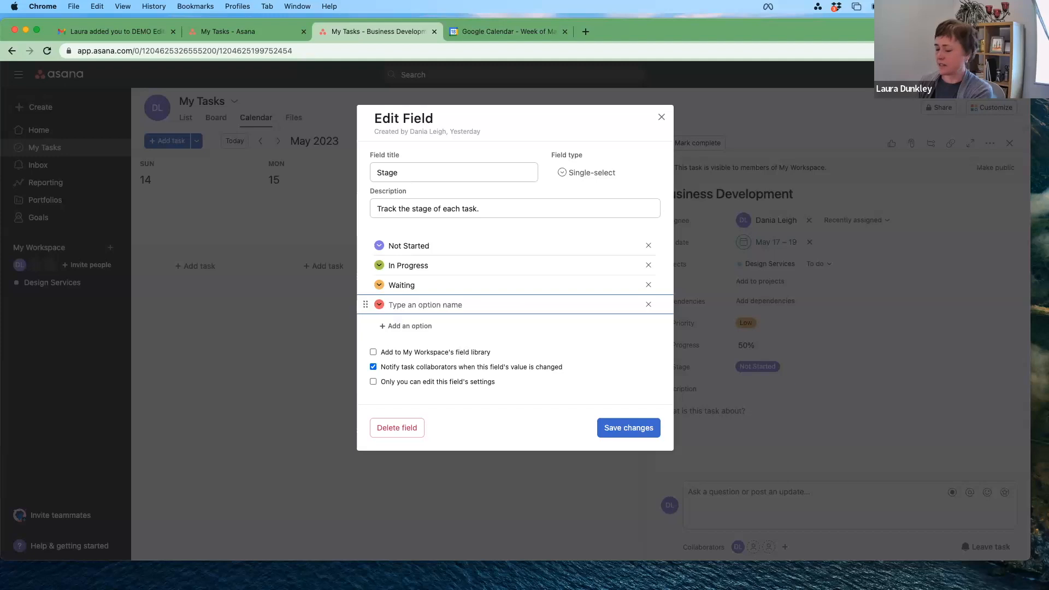
pyautogui.write('Not lon')
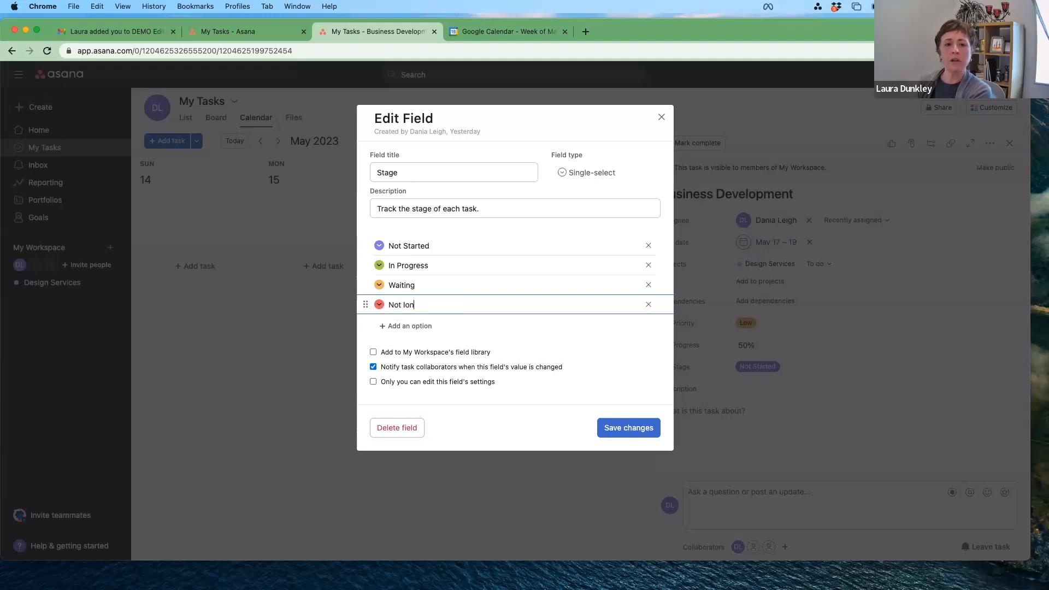
pyautogui.write('ger')
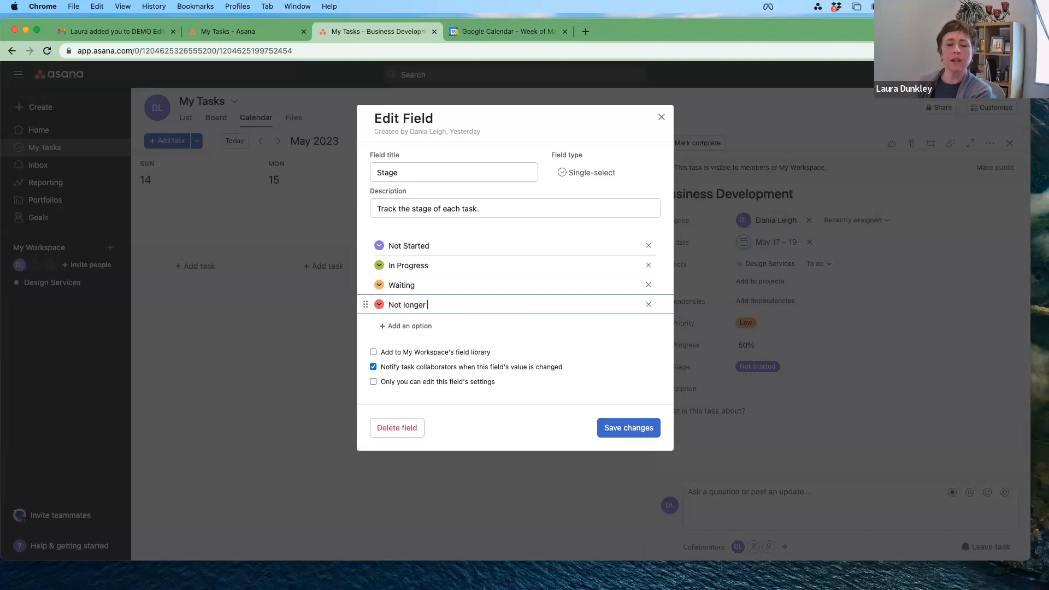
pyautogui.press('BackSpace')
pyautogui.press('BackSpace')
pyautogui.press('BackSpace')
pyautogui.press('BackSpace')
pyautogui.press('BackSpace')
pyautogui.press('BackSpace')
pyautogui.press('BackSpace')
pyautogui.press('BackSpace')
pyautogui.press('BackSpace')
pyautogui.press('BackSpace')
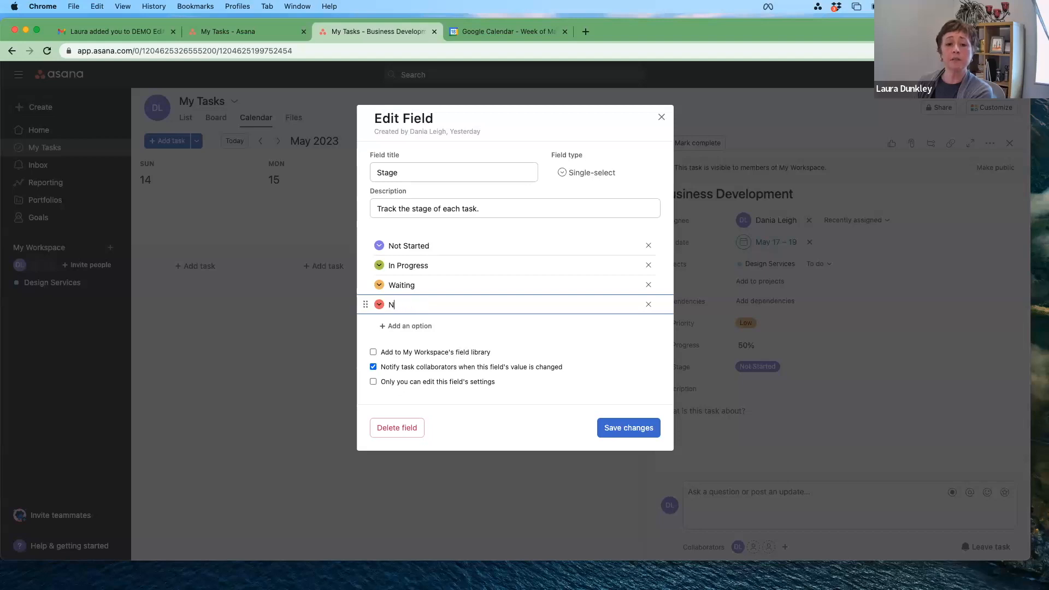
pyautogui.press('BackSpace')
pyautogui.write('Aborted')
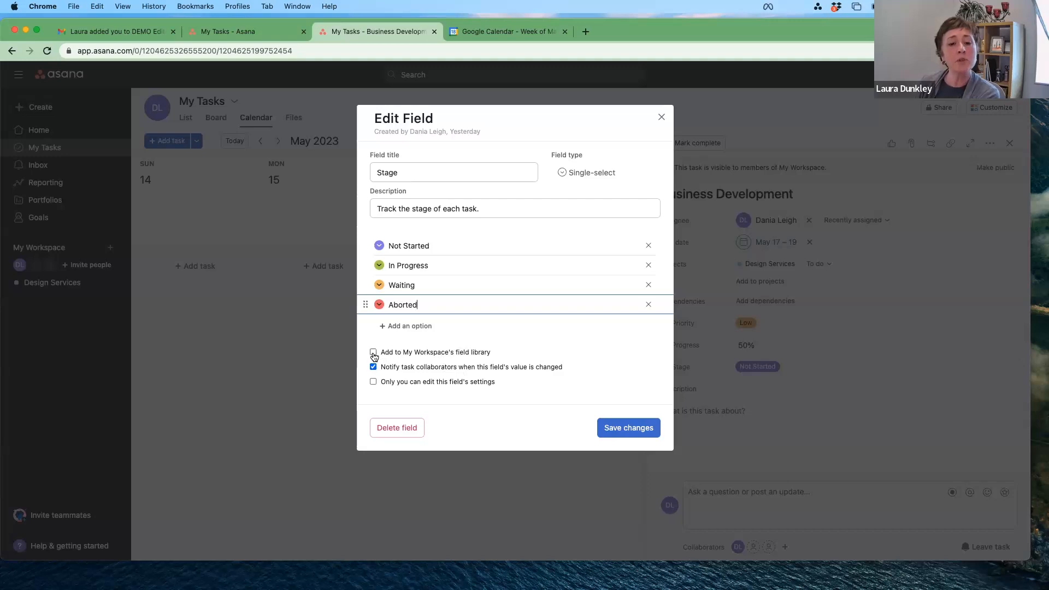
pyautogui.click(416, 353)
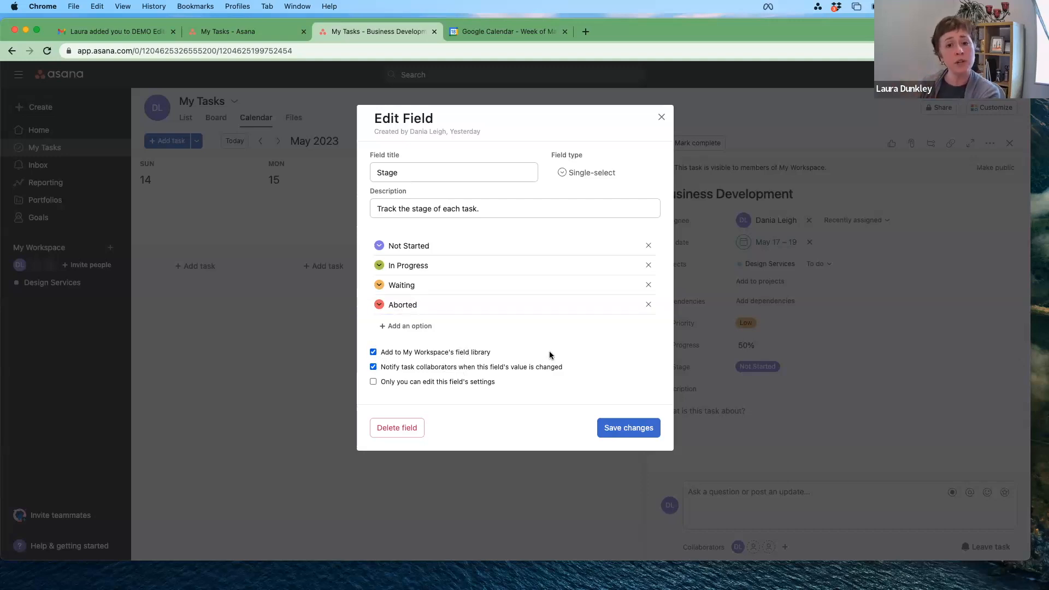
pyautogui.click(637, 428)
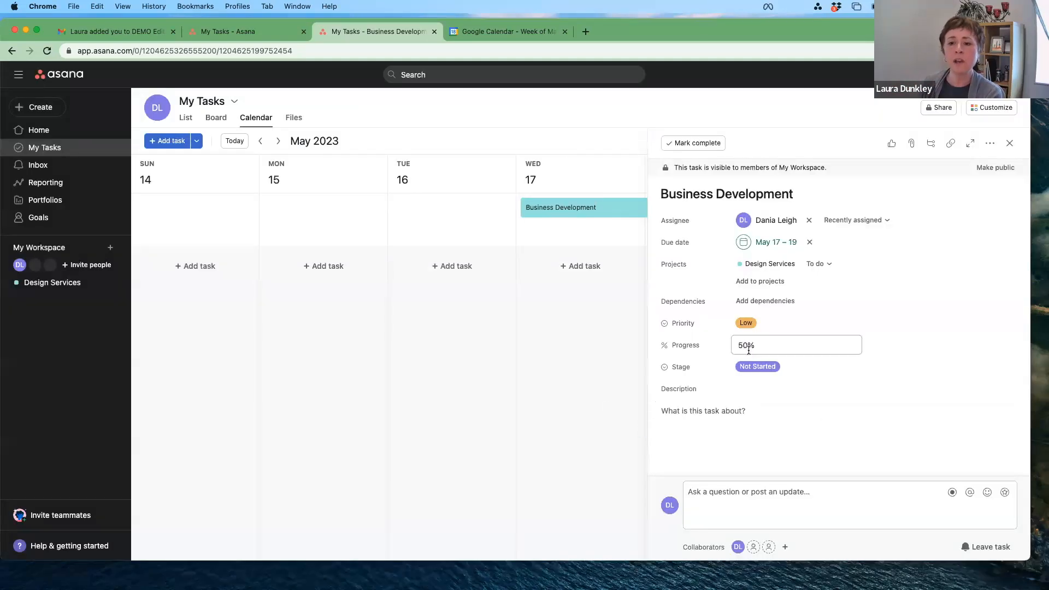
# Step: Change the task's stage to In Progress after briefly choosing Aborted
pyautogui.click(792, 367)
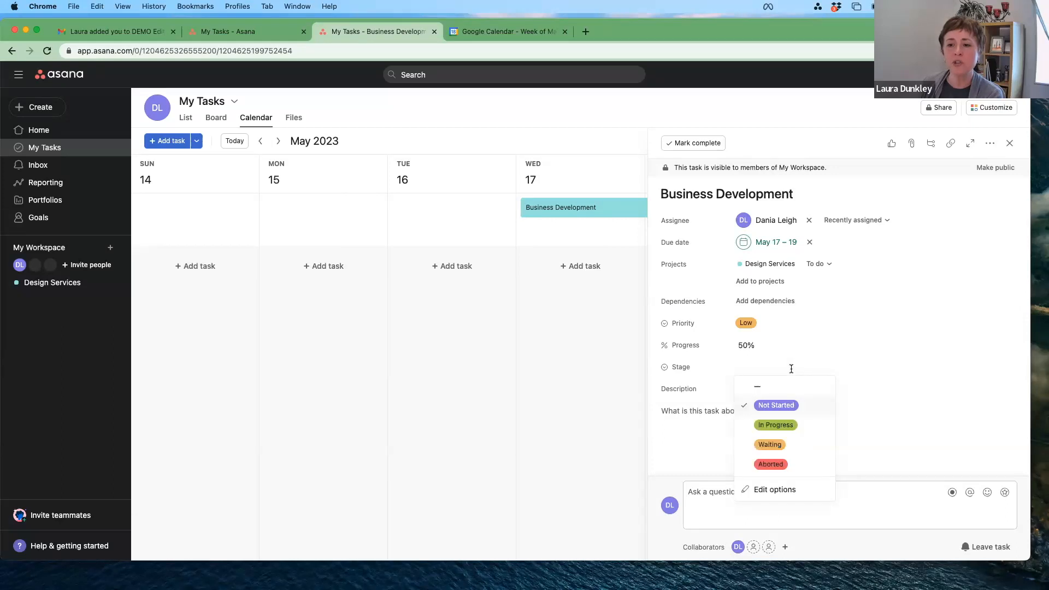
pyautogui.click(782, 464)
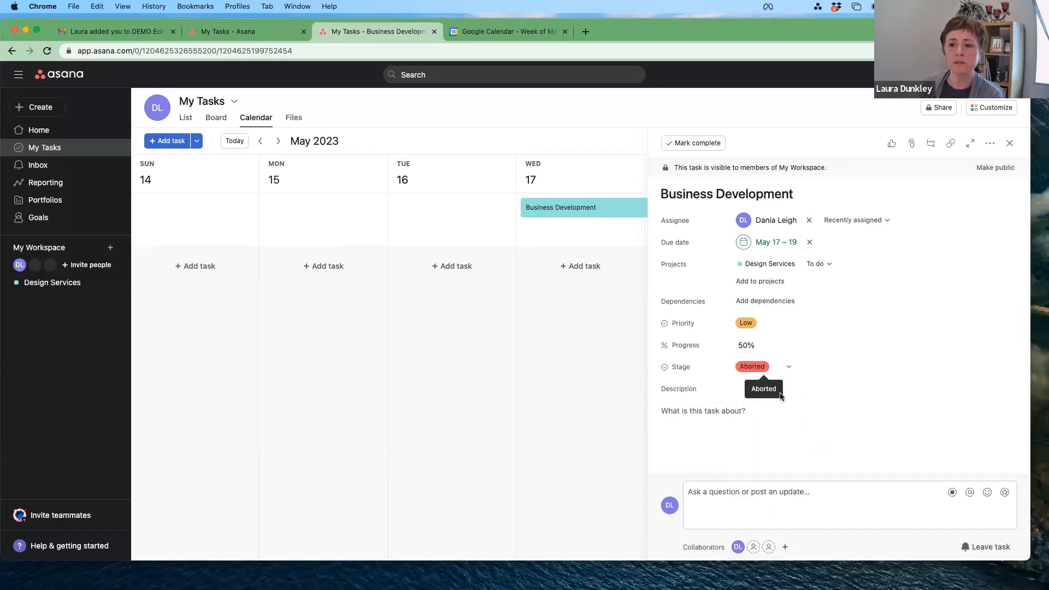
pyautogui.click(786, 369)
pyautogui.click(787, 425)
pyautogui.scroll(-2, 770, 358)
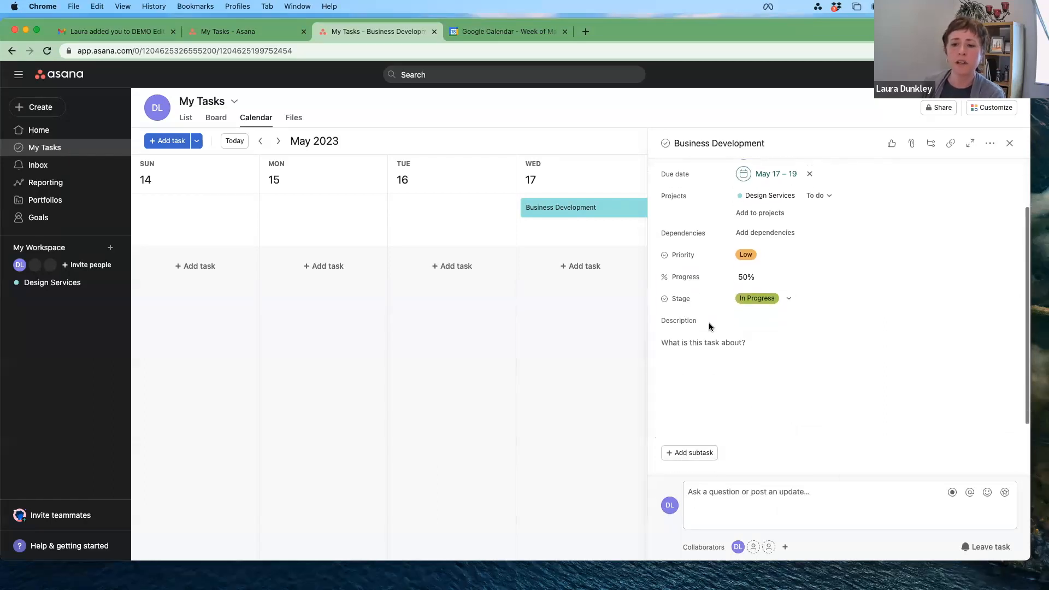
pyautogui.click(769, 345)
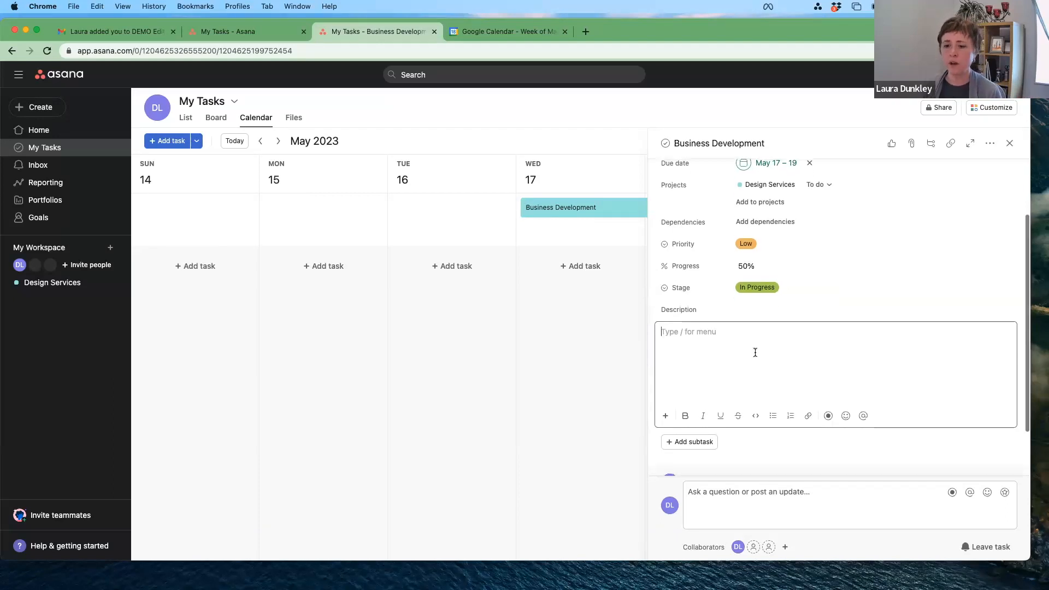
# Step: Start the description with a grinning emoji and an @-mention of a teammate
pyautogui.scroll(-2, 751, 354)
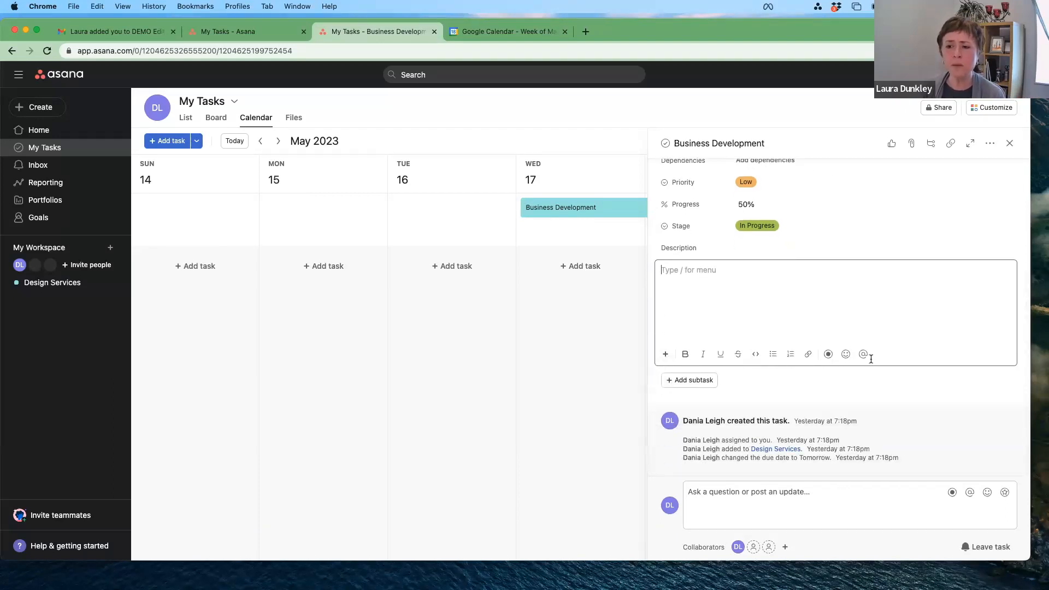
pyautogui.click(844, 355)
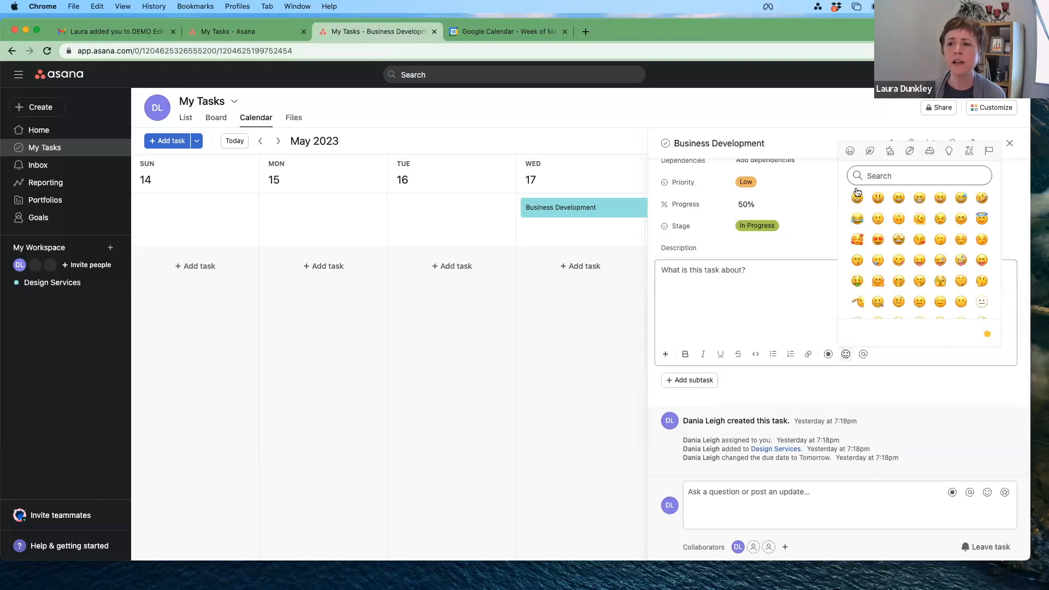
pyautogui.click(860, 205)
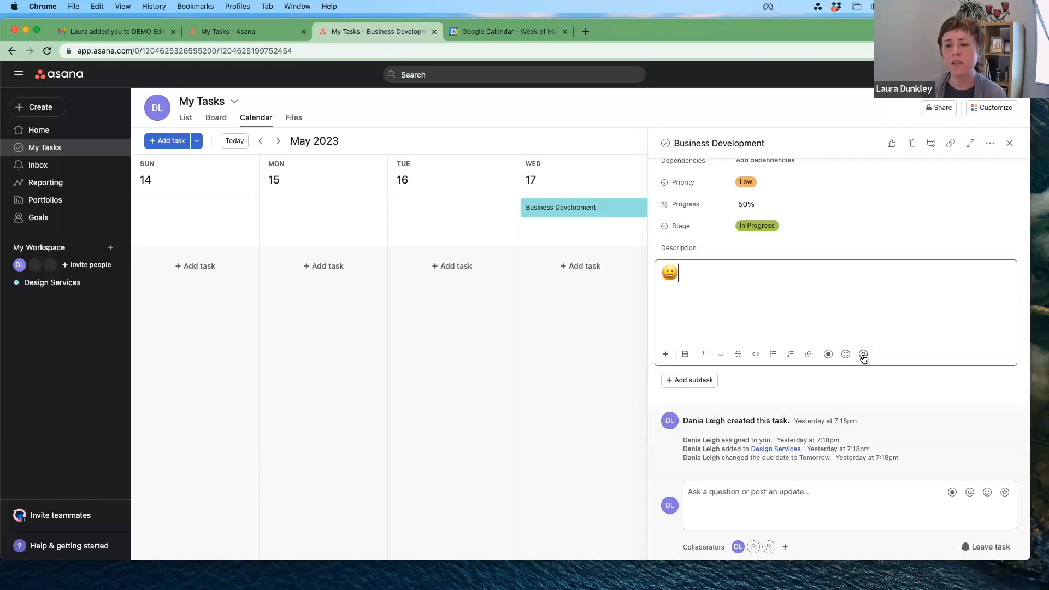
pyautogui.write('@emi')
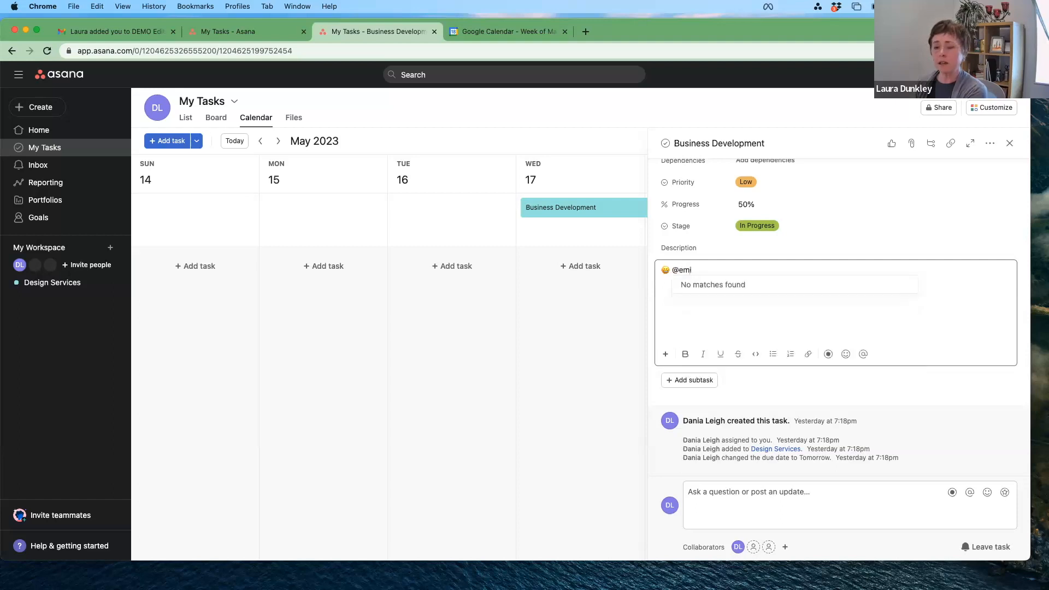
pyautogui.press('BackSpace')
pyautogui.press('BackSpace')
pyautogui.press('BackSpace')
pyautogui.press('BackSpace')
pyautogui.write('@da')
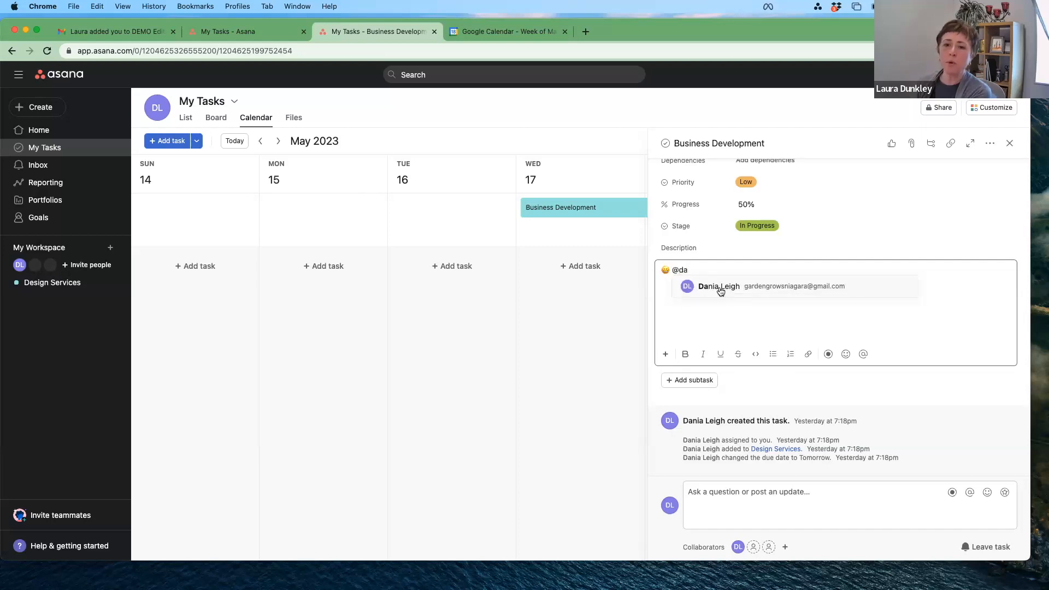
pyautogui.click(721, 291)
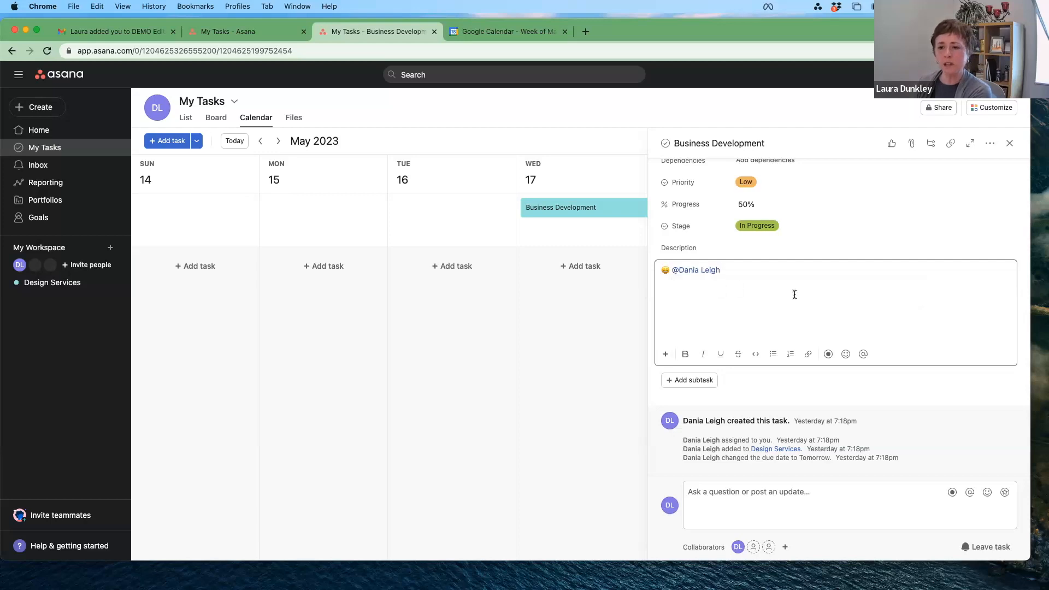
# Step: Add 'Start Development project. Here is the draft [insert link]' to the description
pyautogui.write('.')
pyautogui.press('BackSpace')
pyautogui.press('BackSpace')
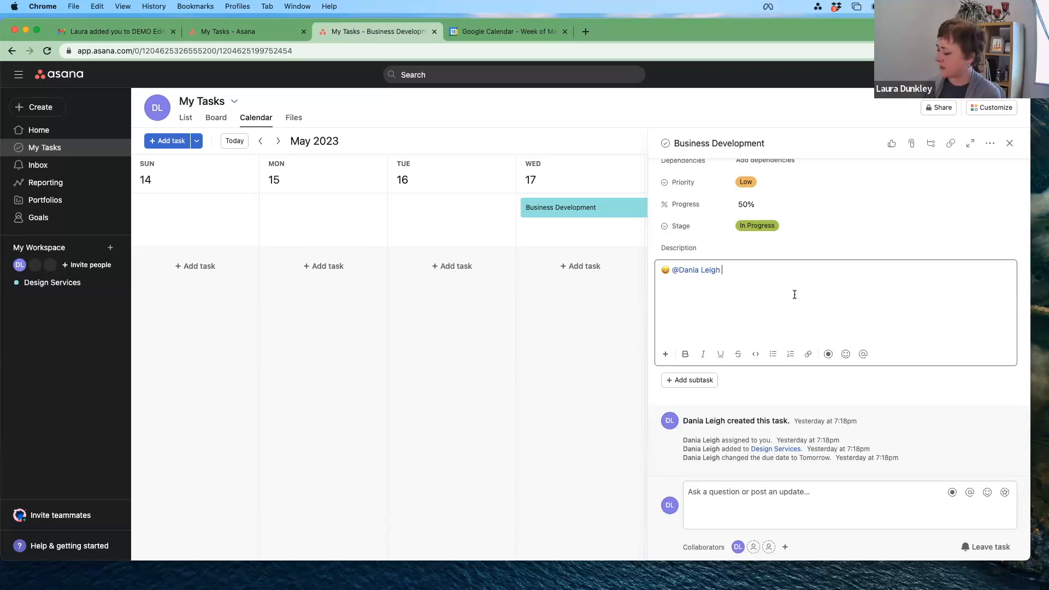
pyautogui.write('S')
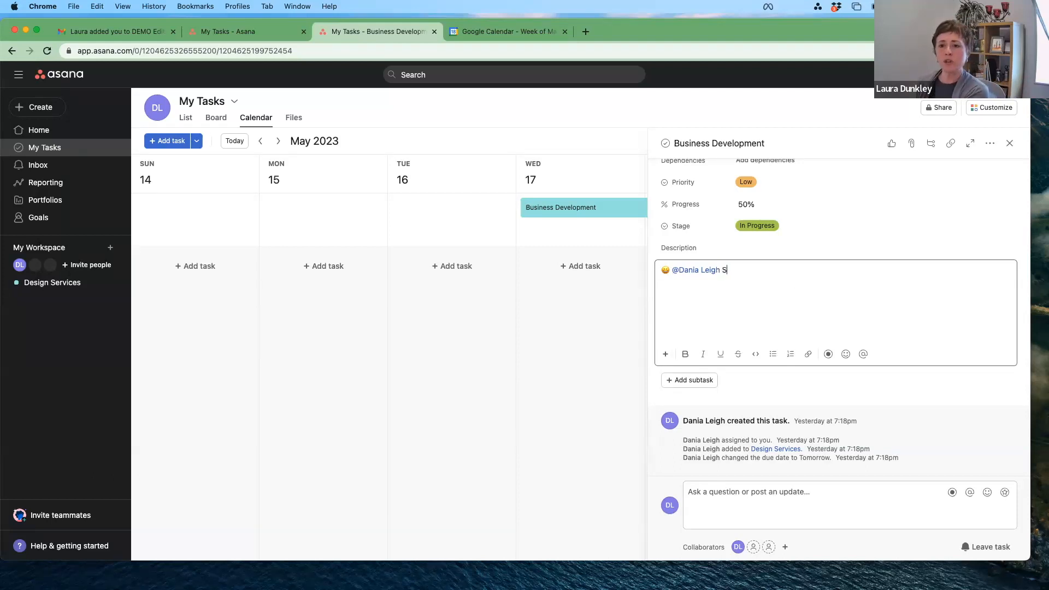
pyautogui.write('tart Develop')
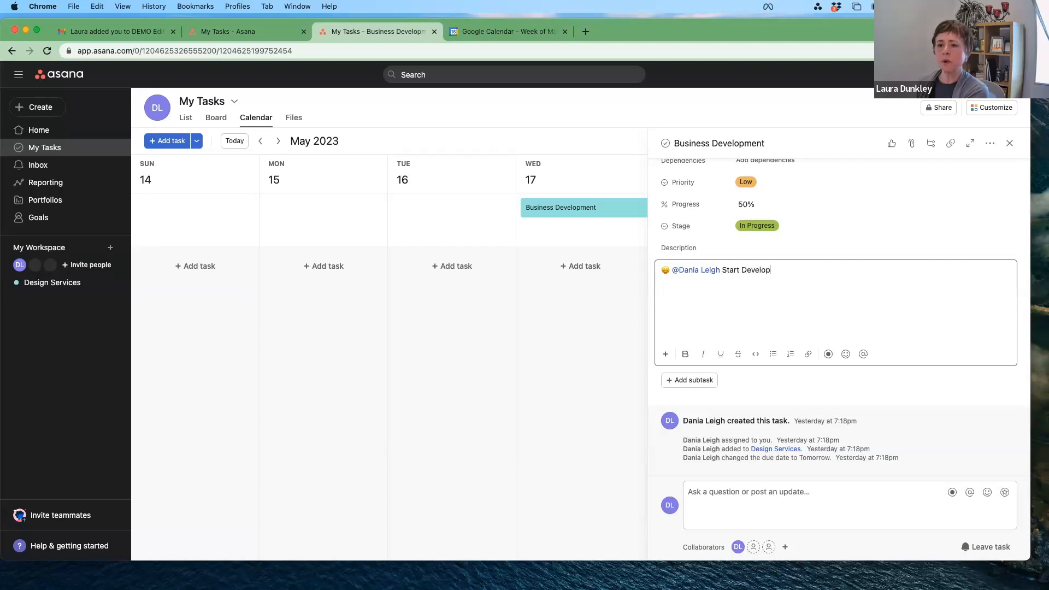
pyautogui.write('ment project.  Here is the dra')
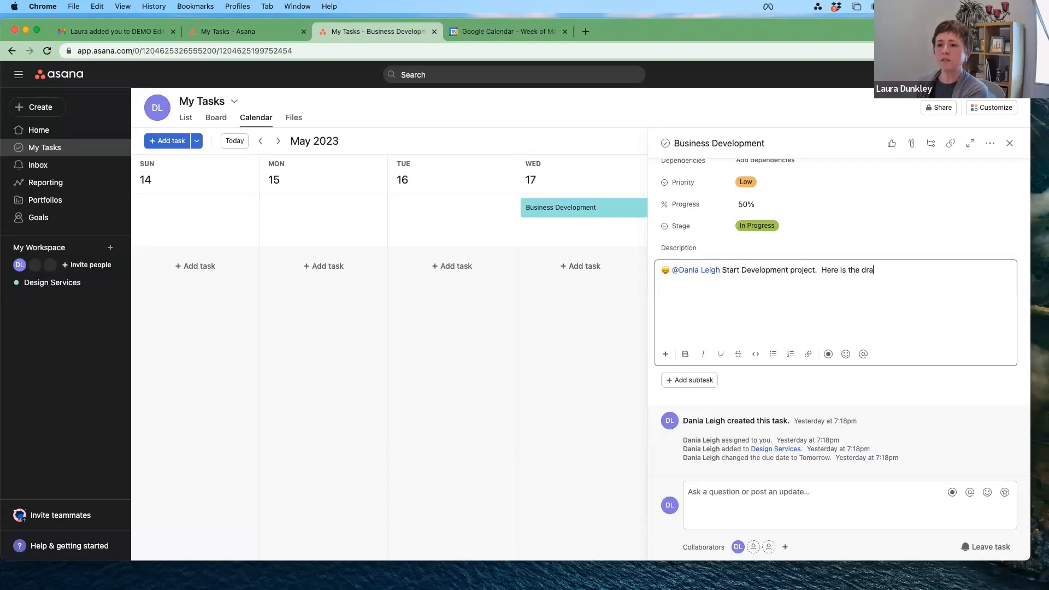
pyautogui.write('ft [ins')
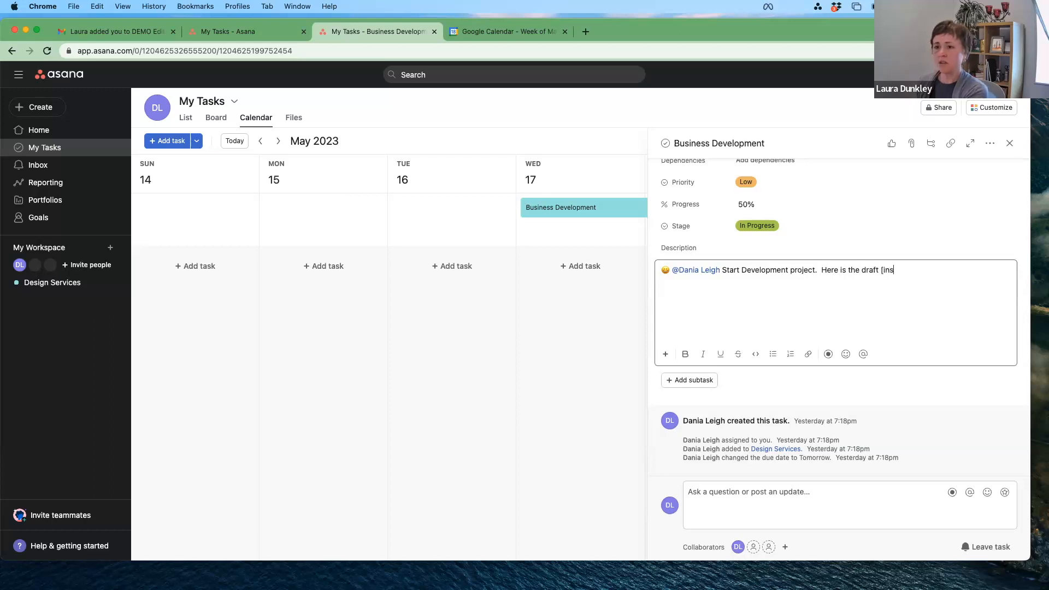
pyautogui.write('ert link]')
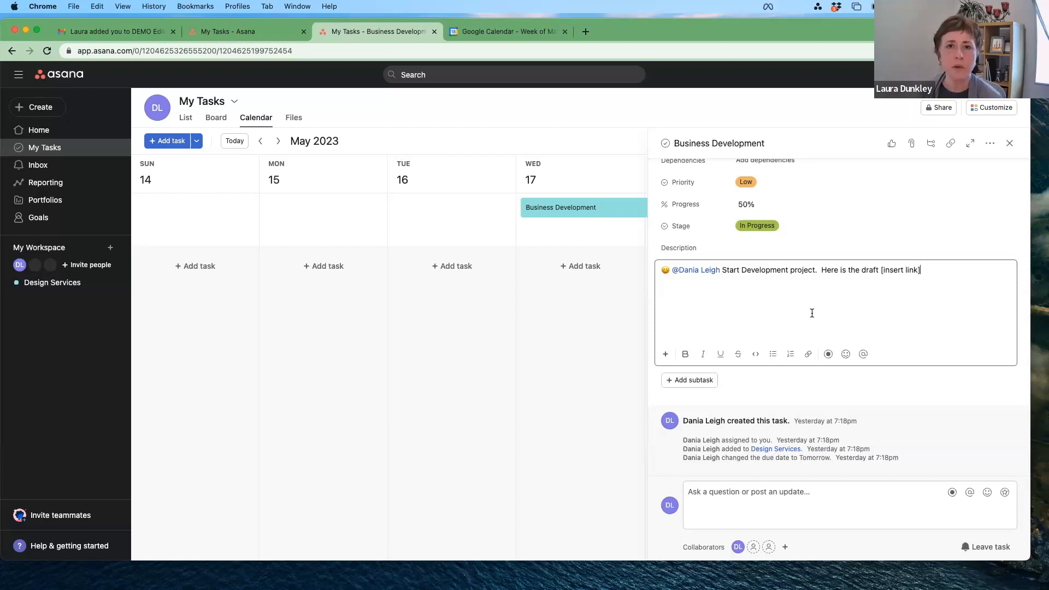
pyautogui.click(771, 389)
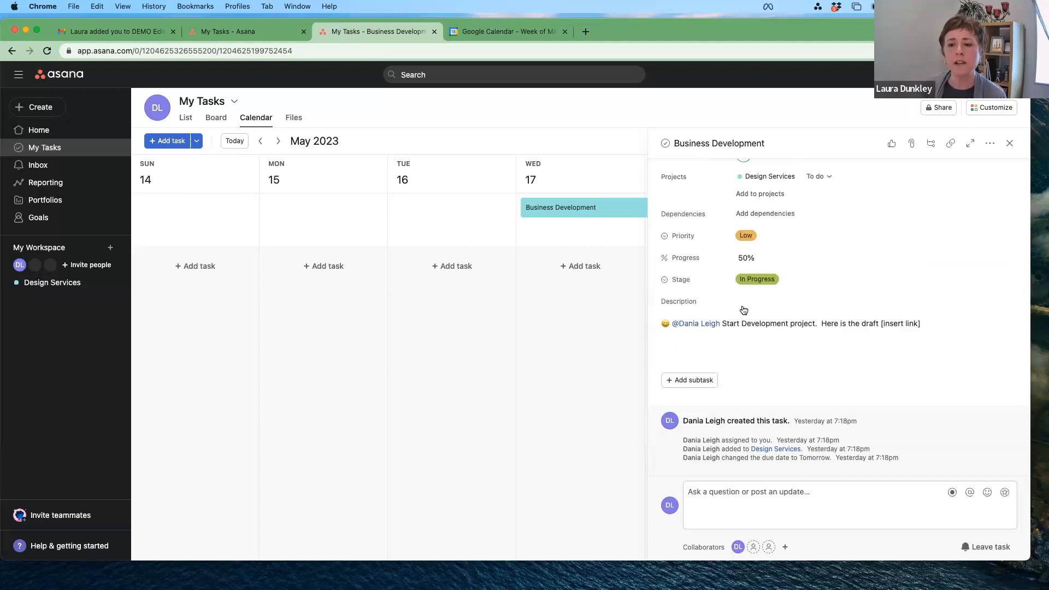
# Step: Add subtask 'GG - Start business Development Plan', due May 19 and assigned to the suggested teammate
pyautogui.click(691, 381)
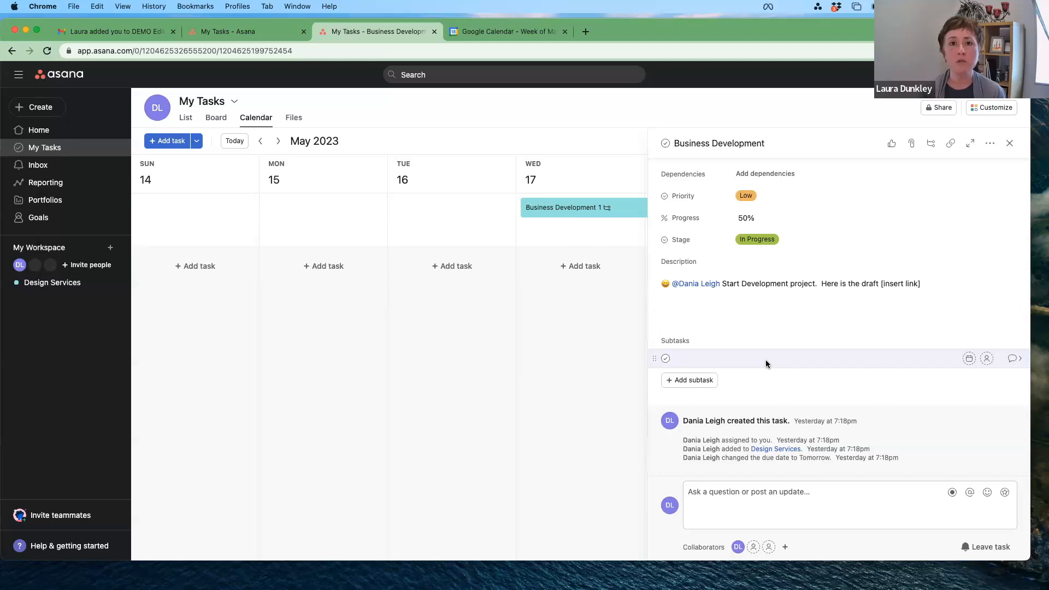
pyautogui.write('GG')
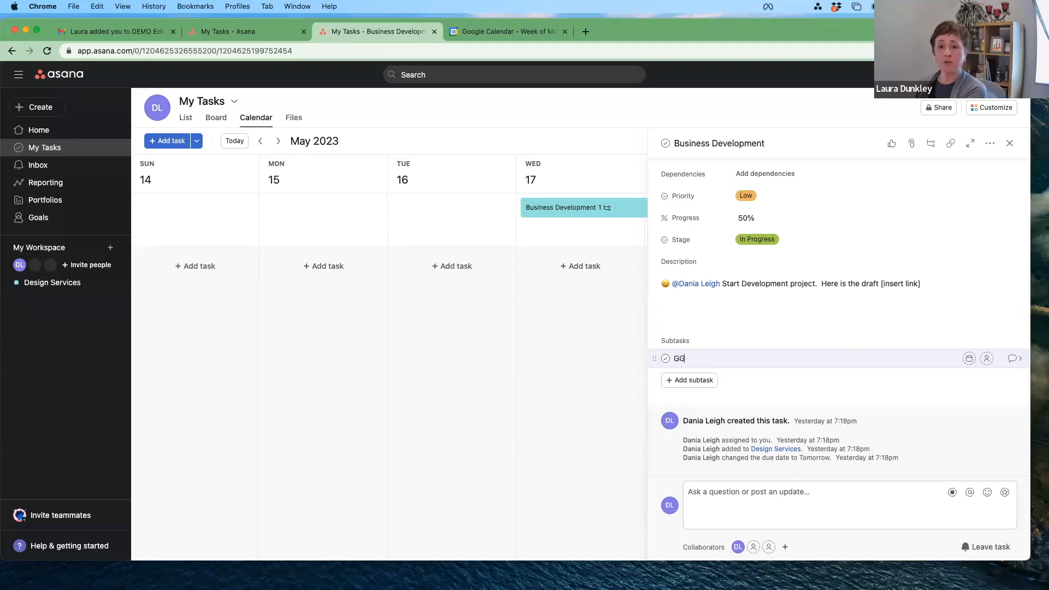
pyautogui.write(' -  Star')
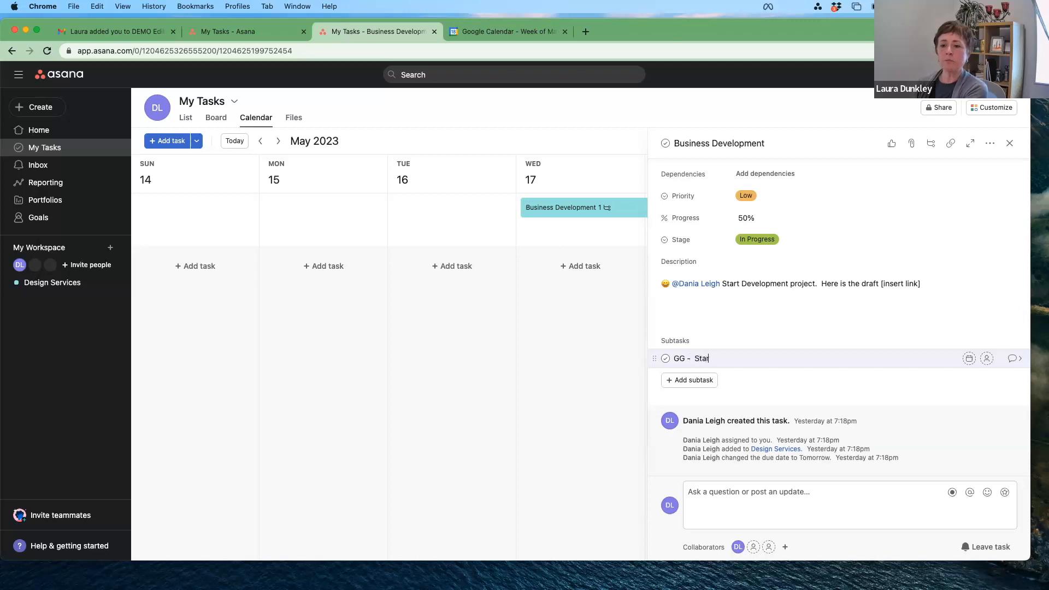
pyautogui.write('t business Development Plan')
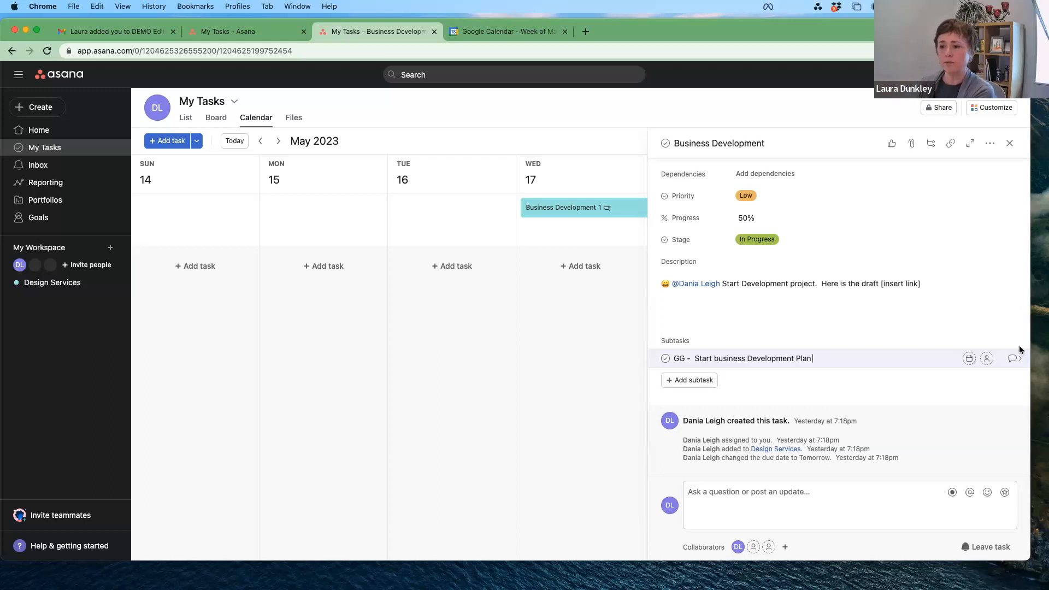
pyautogui.click(969, 359)
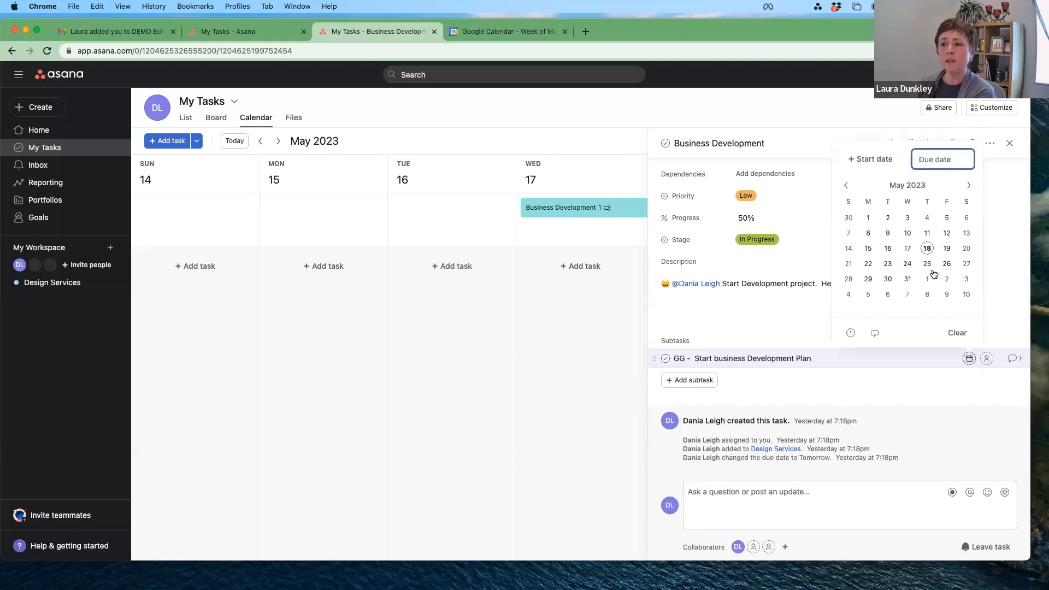
pyautogui.click(947, 248)
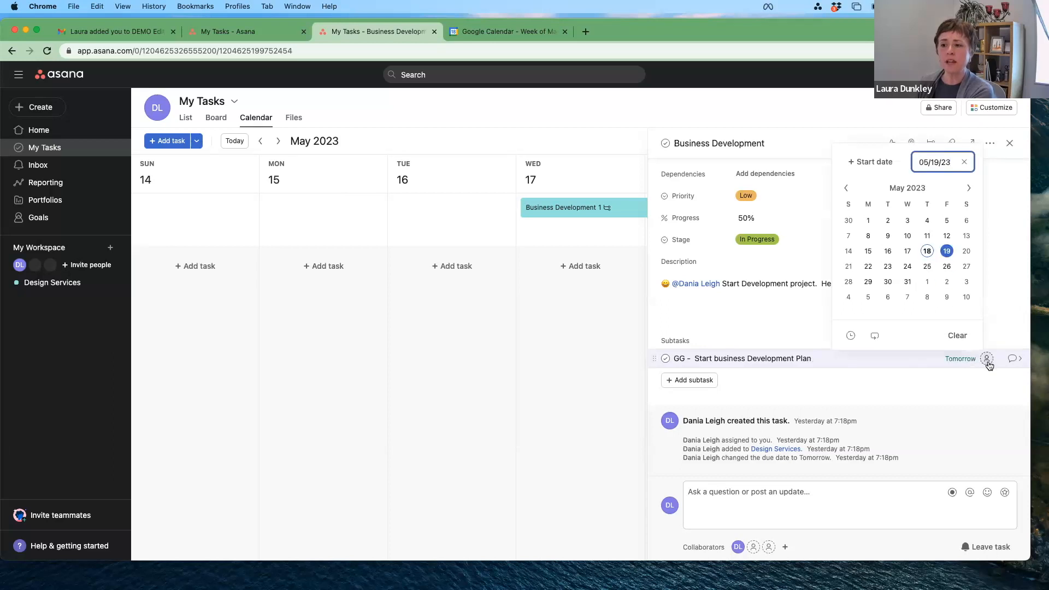
pyautogui.click(987, 359)
pyautogui.click(948, 400)
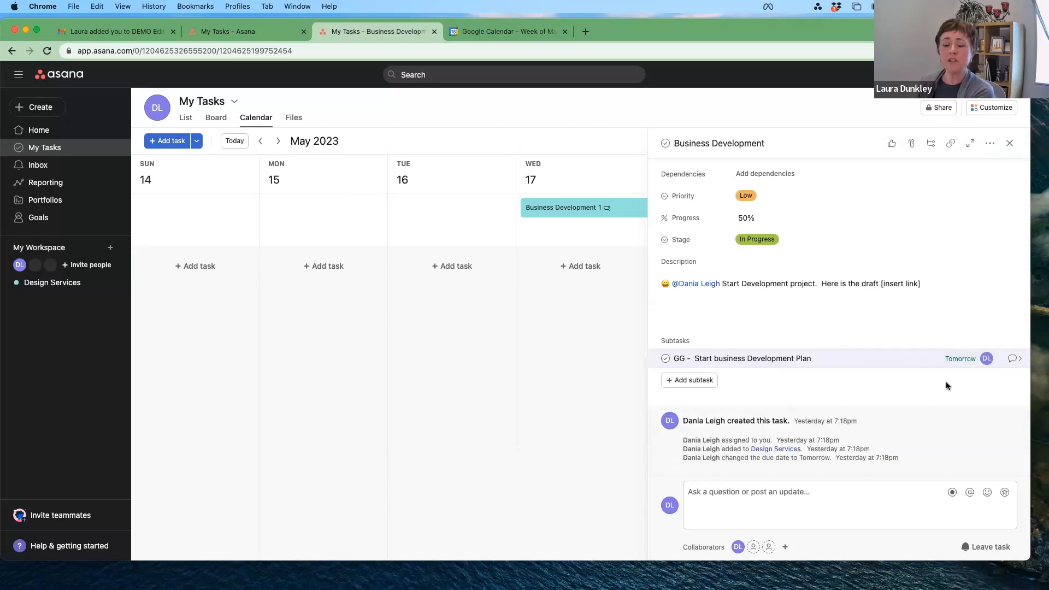
# Step: Open the subtask and describe it as 'Here is a link to the draft [insert link here]'
pyautogui.click(1013, 361)
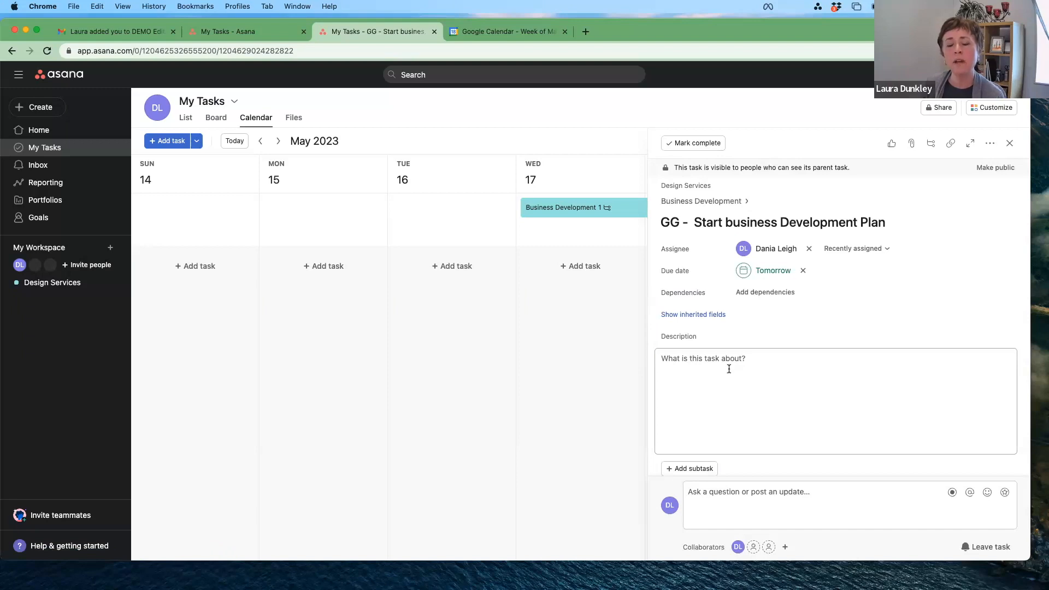
pyautogui.click(745, 366)
pyautogui.write('Here is a link t')
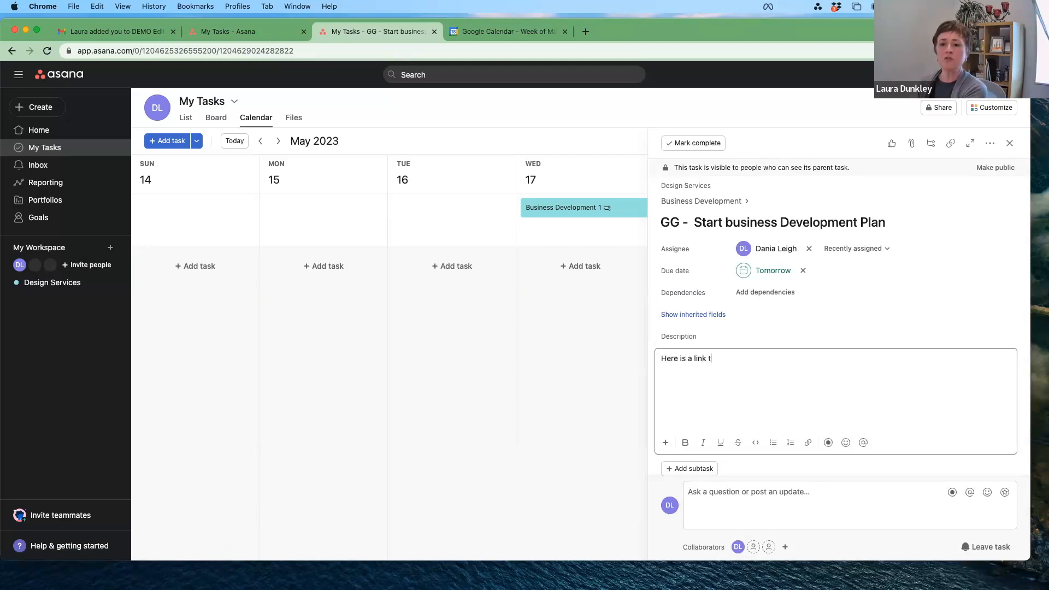
pyautogui.write('o the draft')
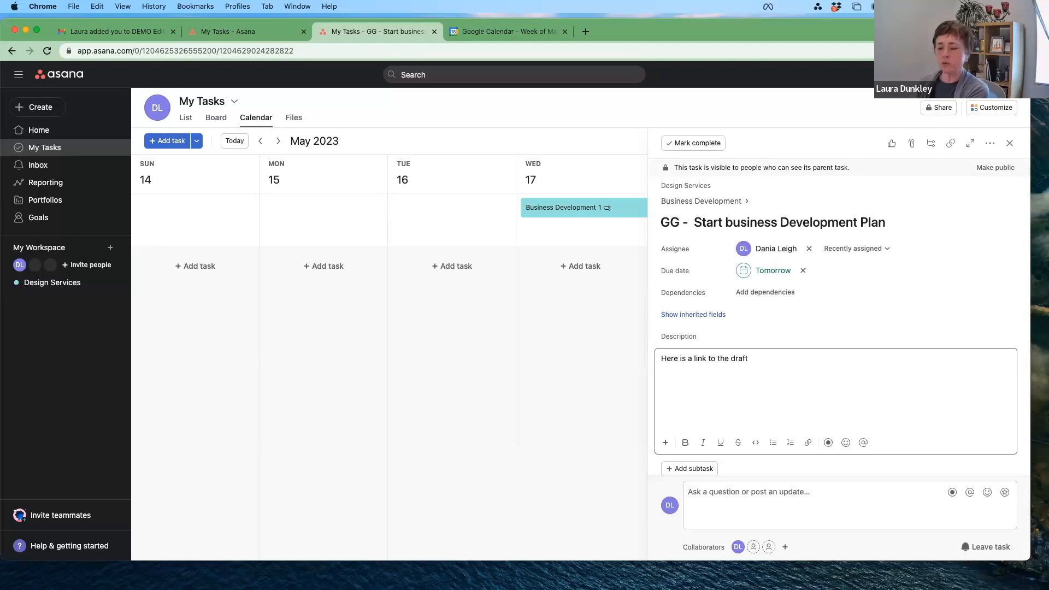
pyautogui.write(' [inset')
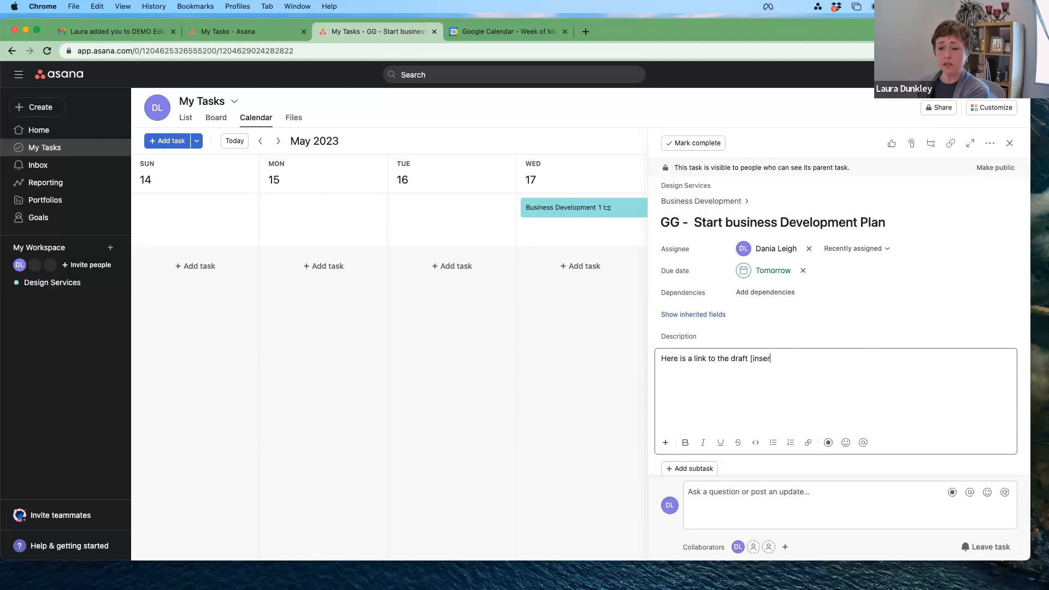
pyautogui.write('t link here]')
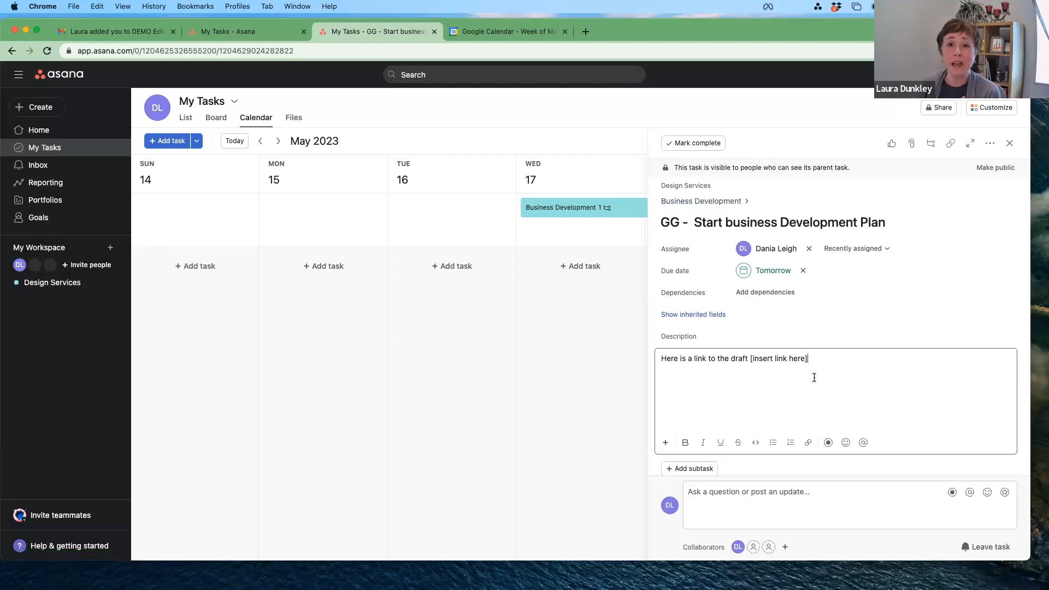
pyautogui.scroll(-3, 814, 377)
pyautogui.scroll(3, 814, 377)
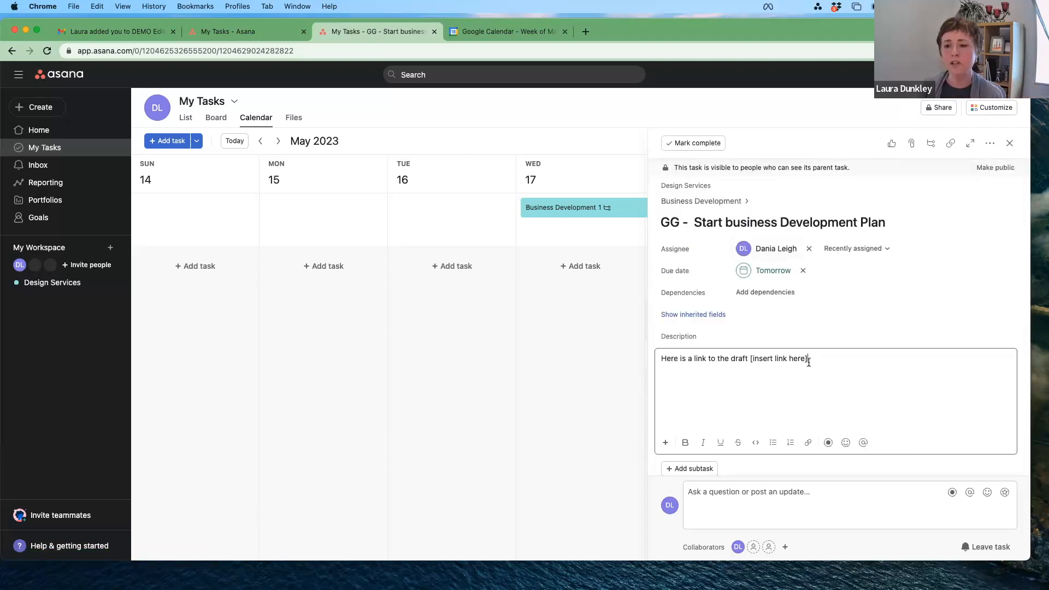
# Step: Return to Business Development and reopen the 'GG - Start business Development Plan' subtask's details
pyautogui.click(696, 202)
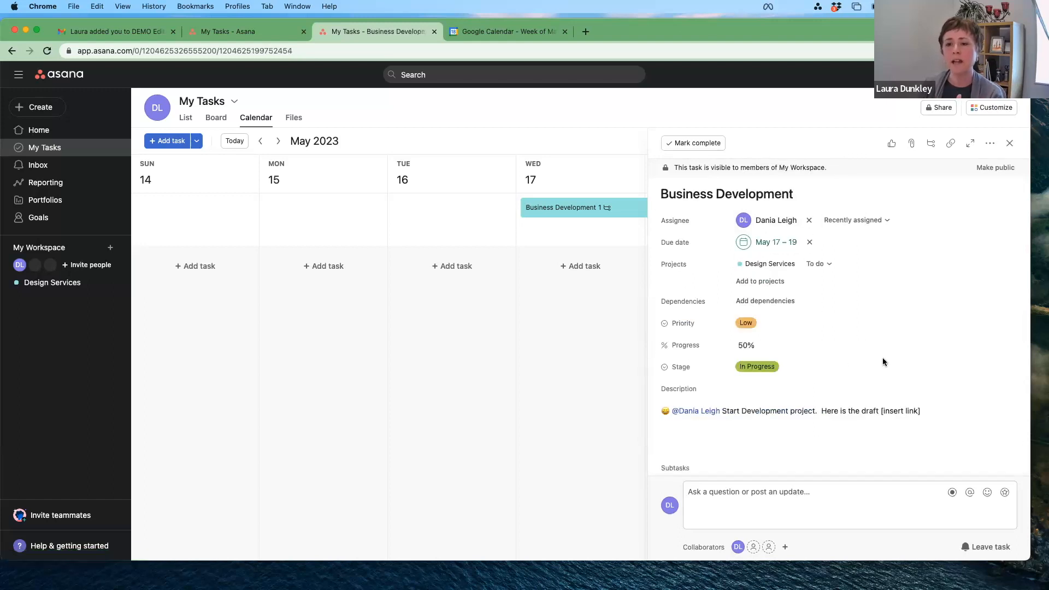
pyautogui.scroll(-3, 883, 357)
pyautogui.scroll(-1, 883, 357)
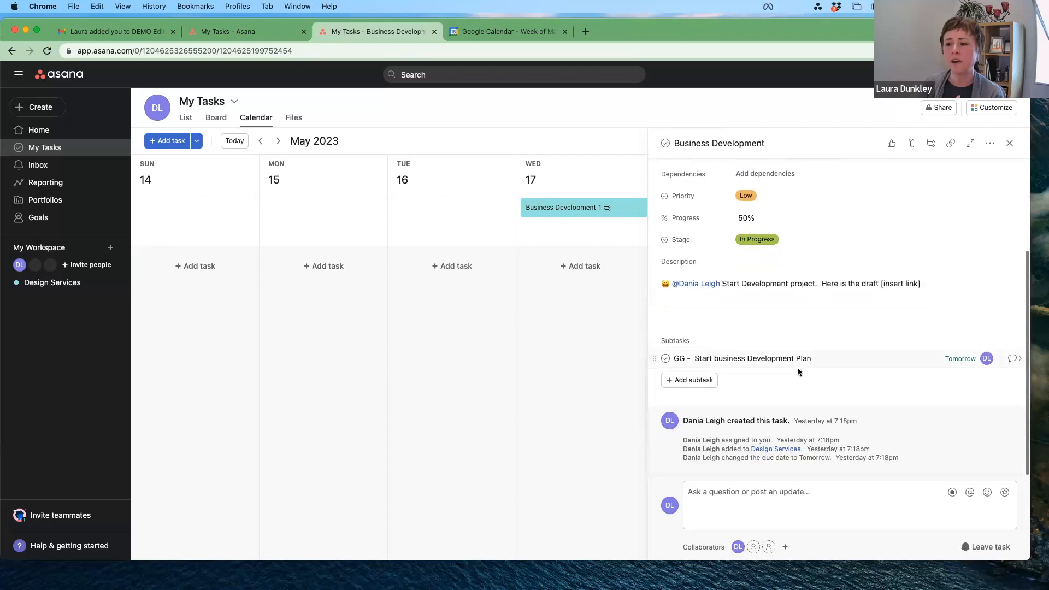
pyautogui.click(765, 357)
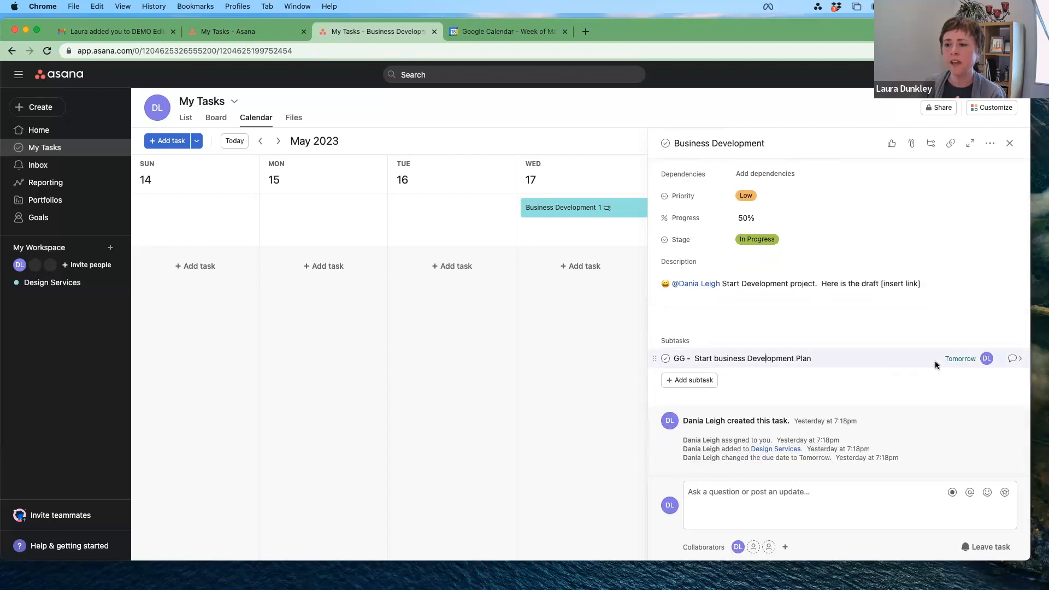
pyautogui.click(1017, 359)
pyautogui.scroll(-1, 787, 331)
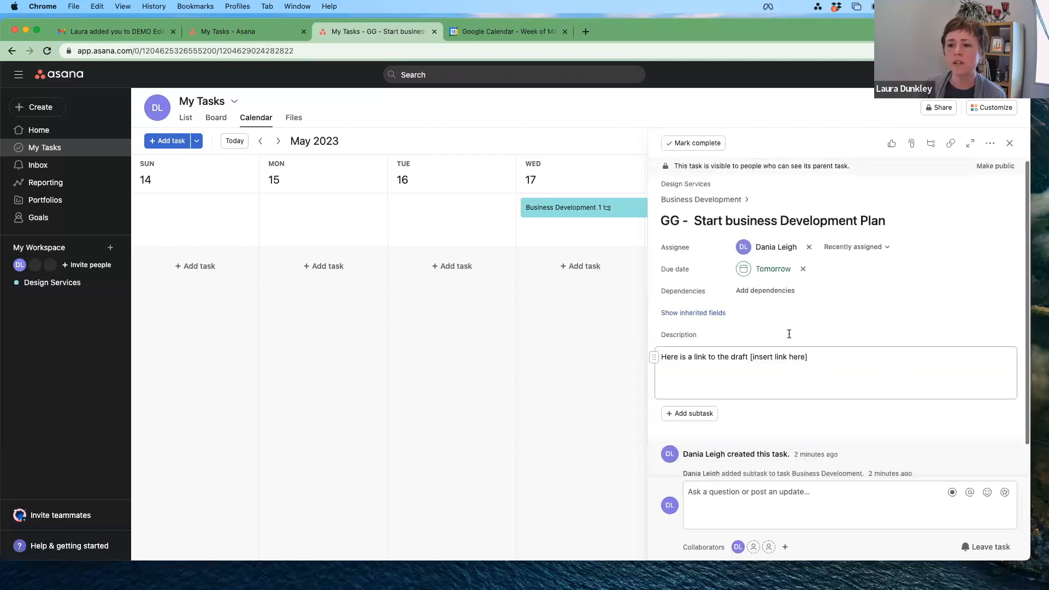
pyautogui.scroll(1, 831, 330)
pyautogui.scroll(-2, 830, 330)
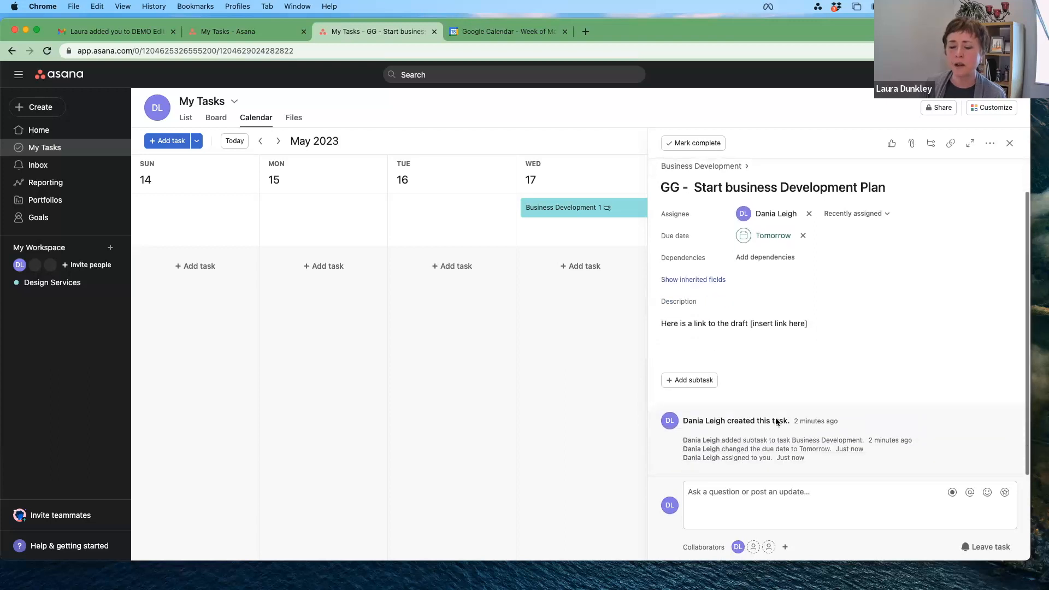
# Step: Post 'Comment here of this subtask' on the subtask, then go back to Business Development
pyautogui.click(729, 494)
pyautogui.write('Comment here')
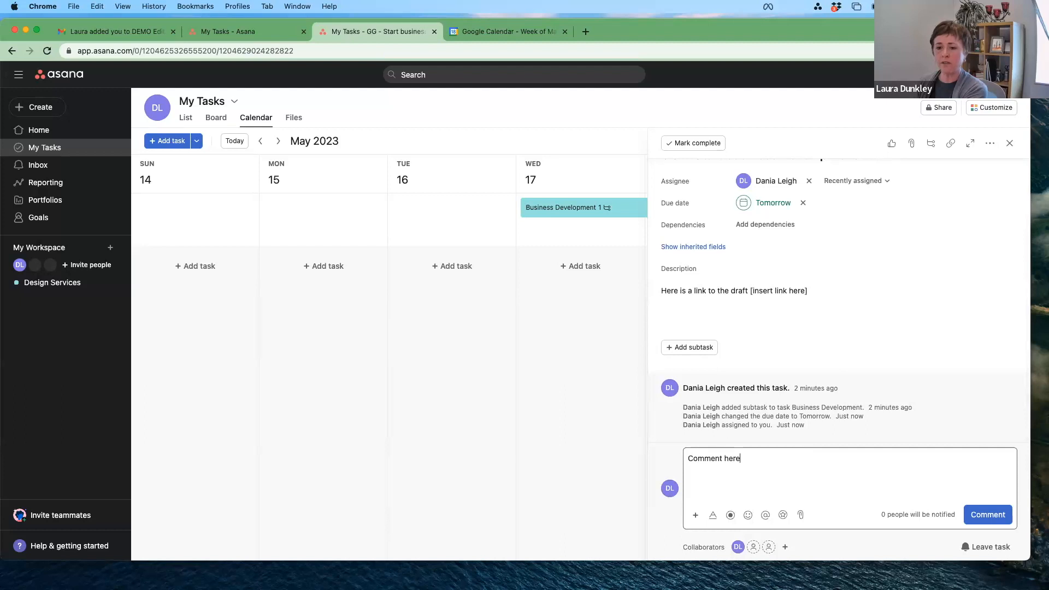
pyautogui.write(' of this subtask')
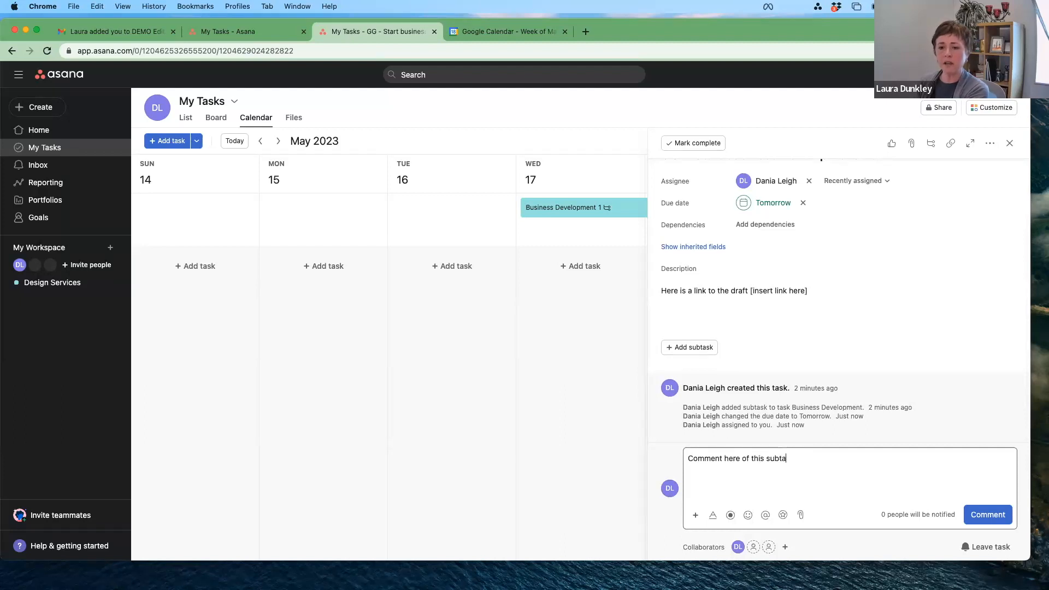
pyautogui.click(980, 515)
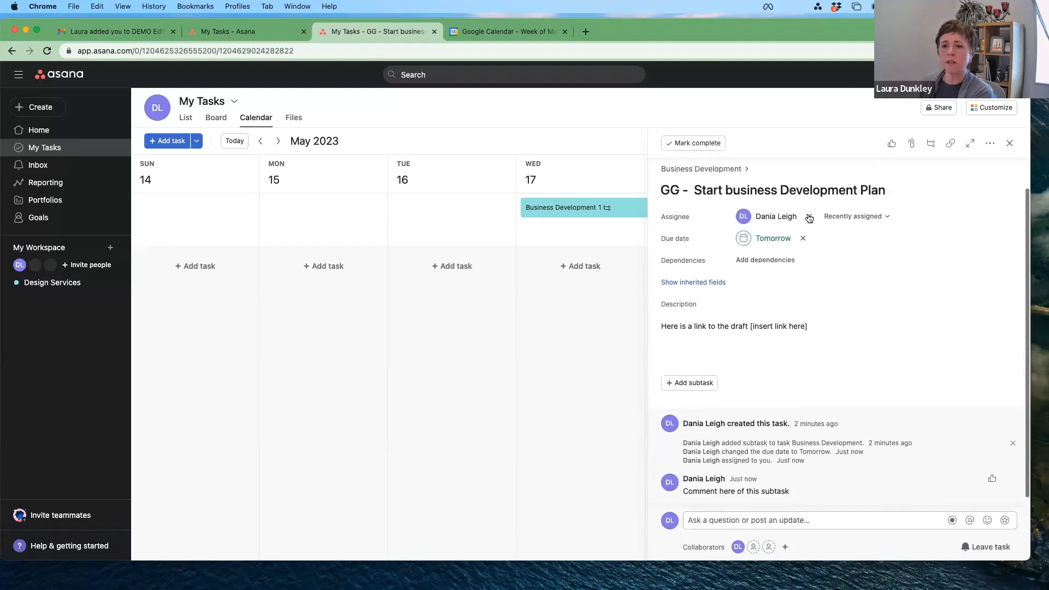
pyautogui.click(709, 170)
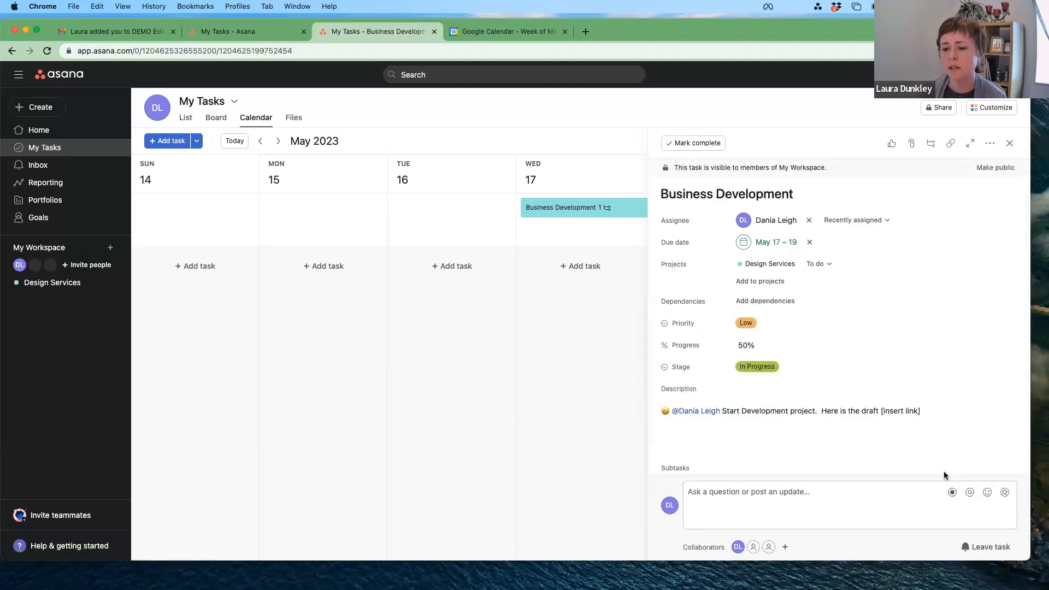
# Step: Comment 'Comment on the main task' on Business Development, @-mentioning its assignee
pyautogui.scroll(-3, 943, 471)
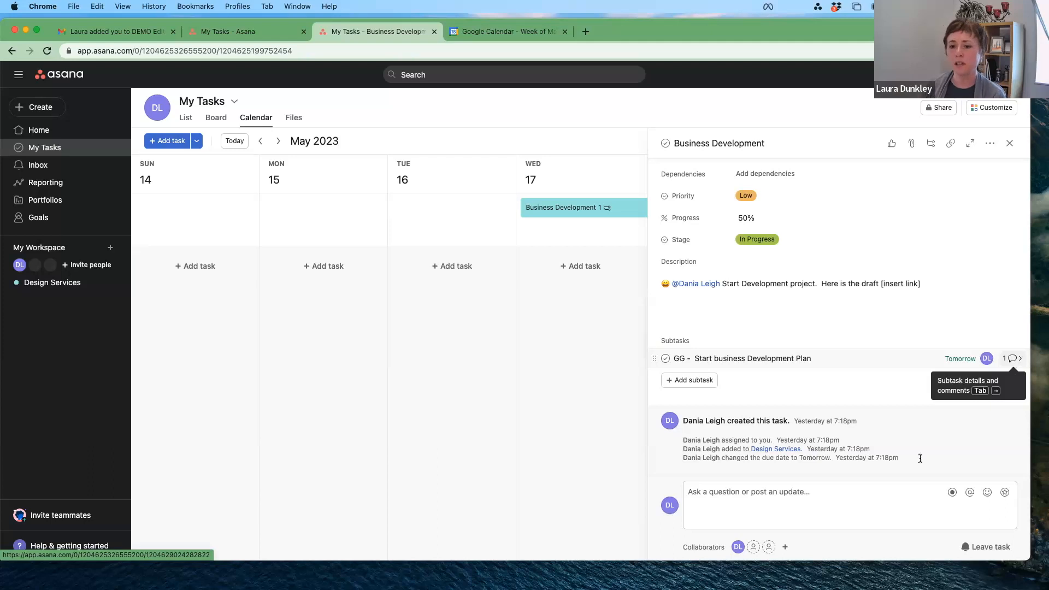
pyautogui.click(778, 496)
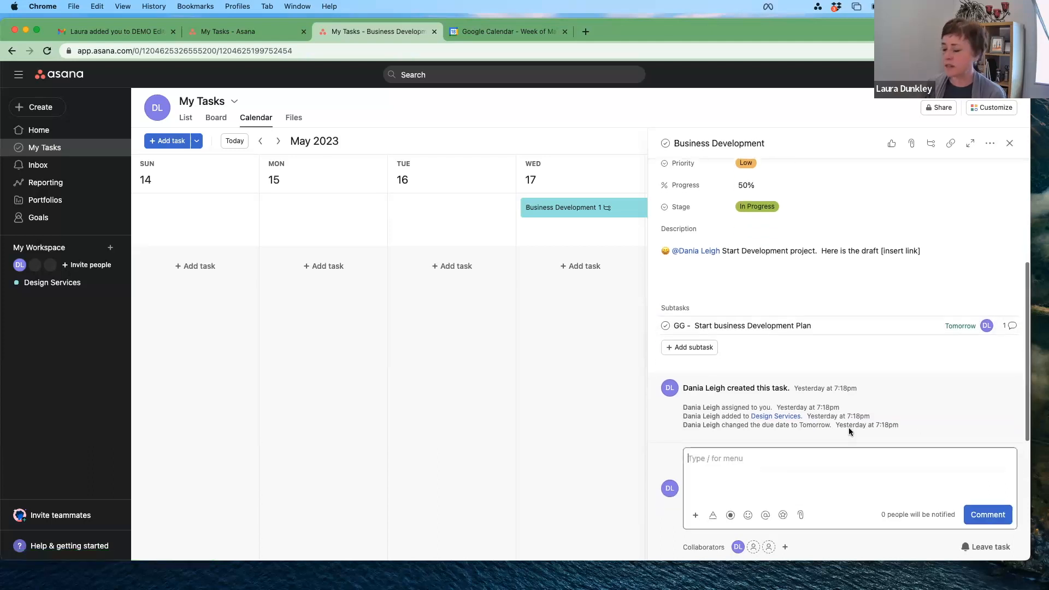
pyautogui.write('Comment o')
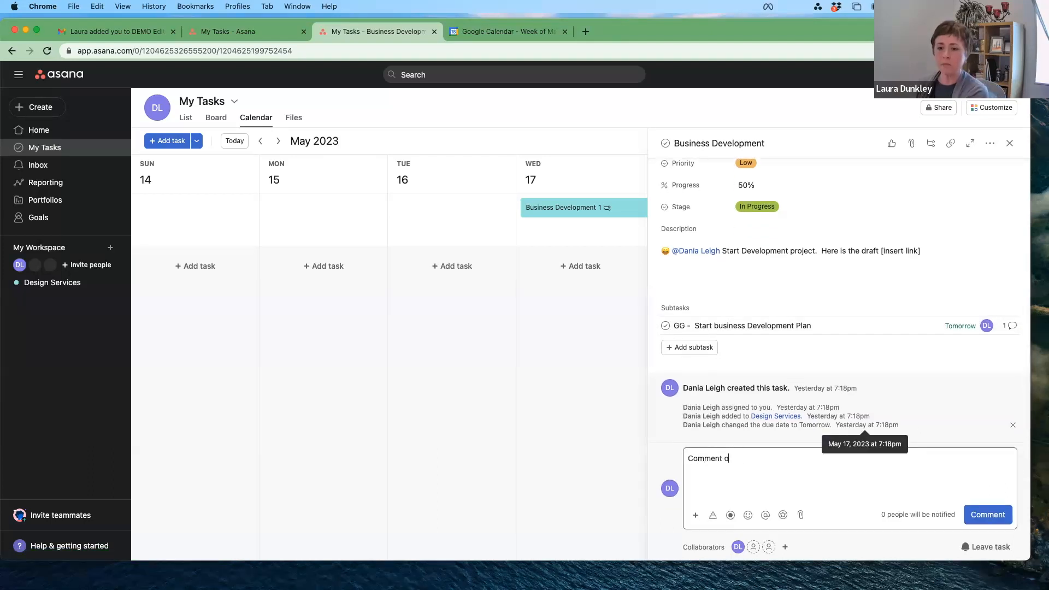
pyautogui.write('n the main stask ')
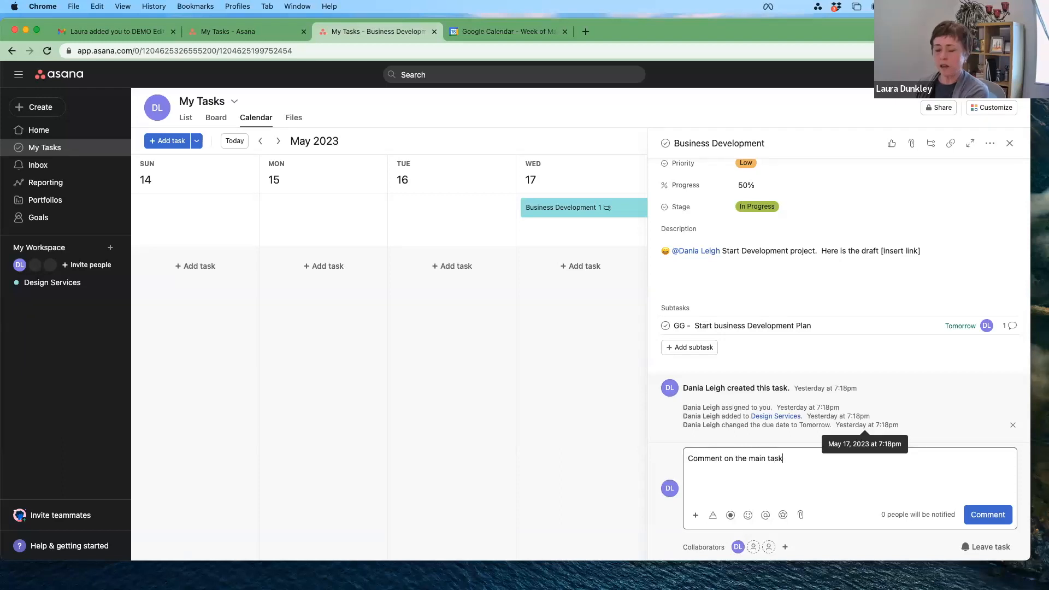
pyautogui.write('@Dani')
pyautogui.press('Return')
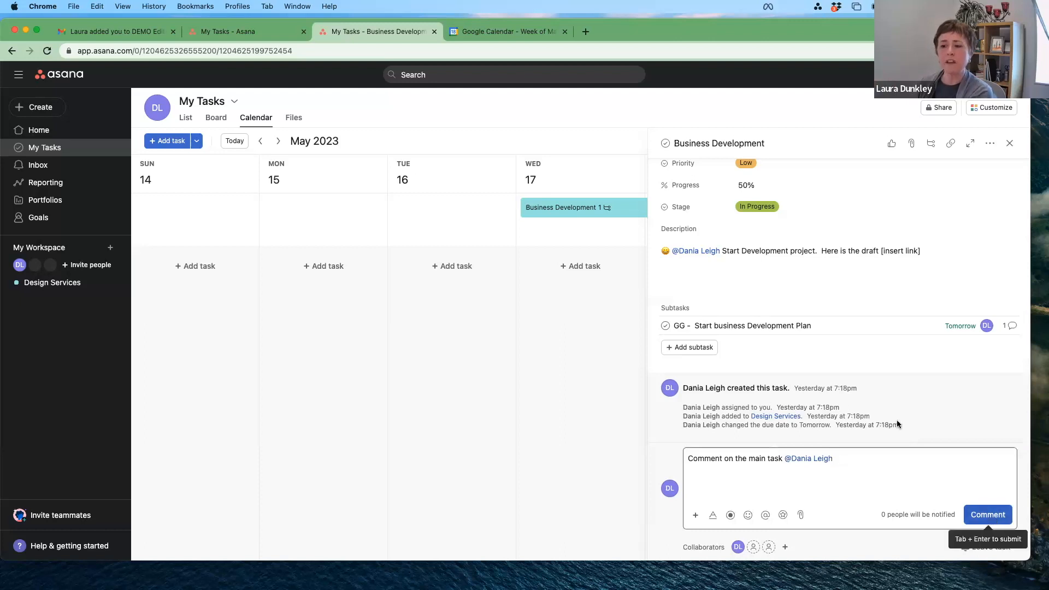
pyautogui.click(988, 515)
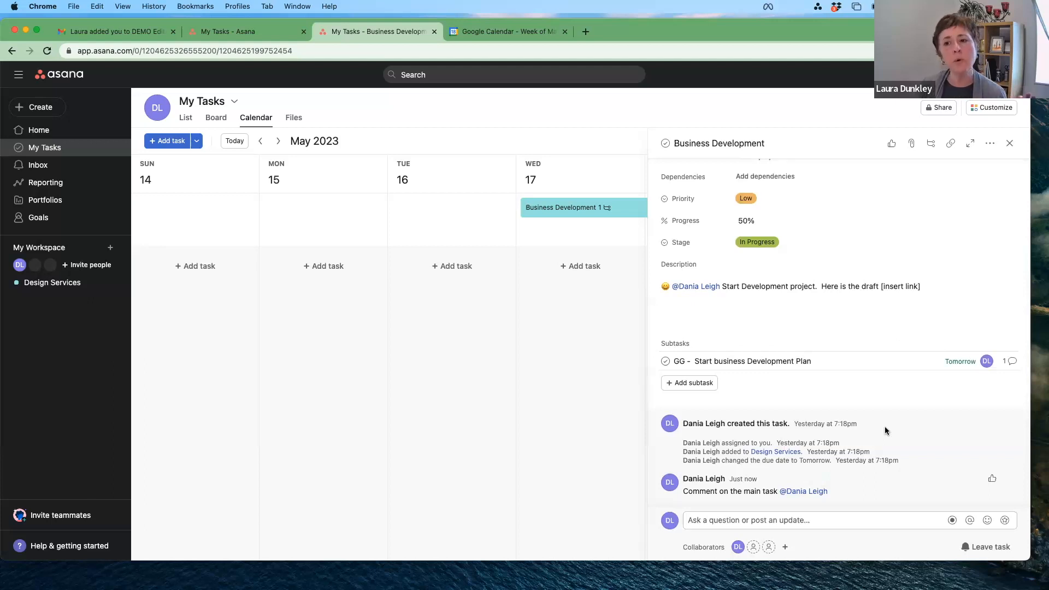
# Step: Check the priority levels and search collaborators, leaving the task's collaborators unchanged
pyautogui.scroll(2, 767, 254)
pyautogui.scroll(1, 767, 254)
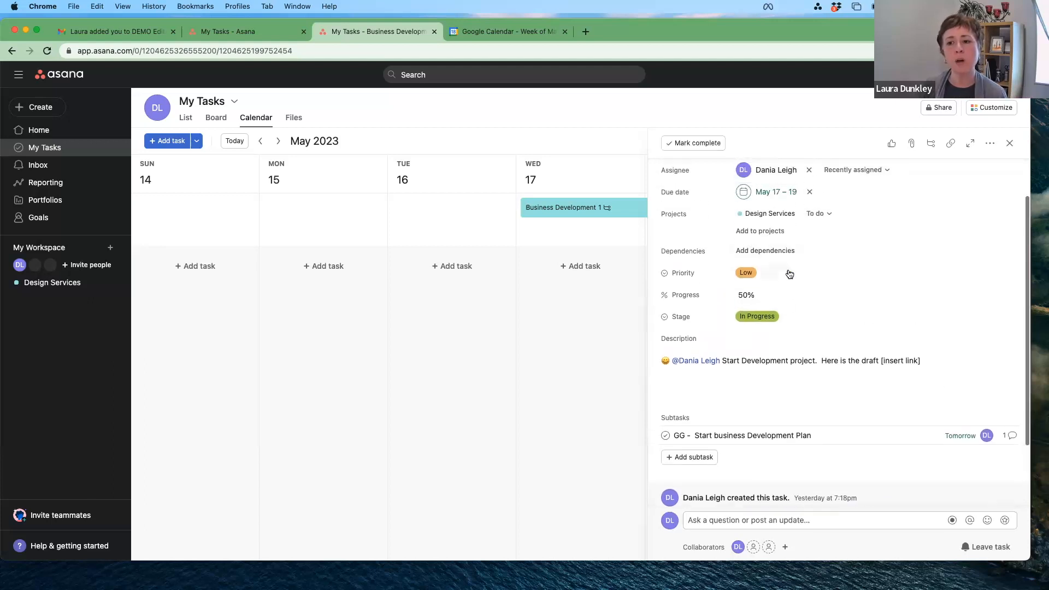
pyautogui.click(787, 273)
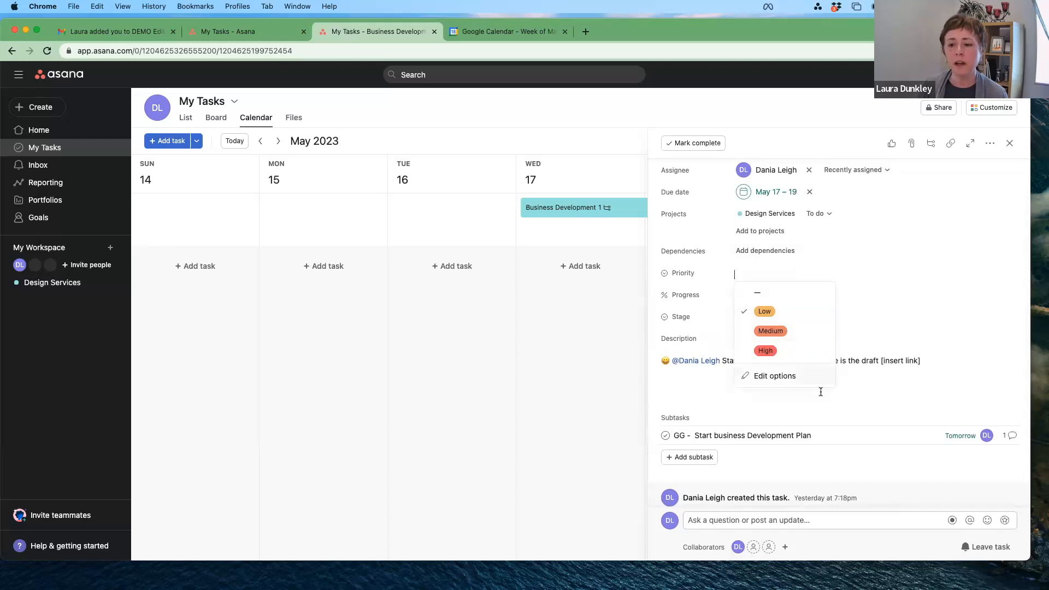
pyautogui.scroll(-3, 819, 389)
pyautogui.click(757, 549)
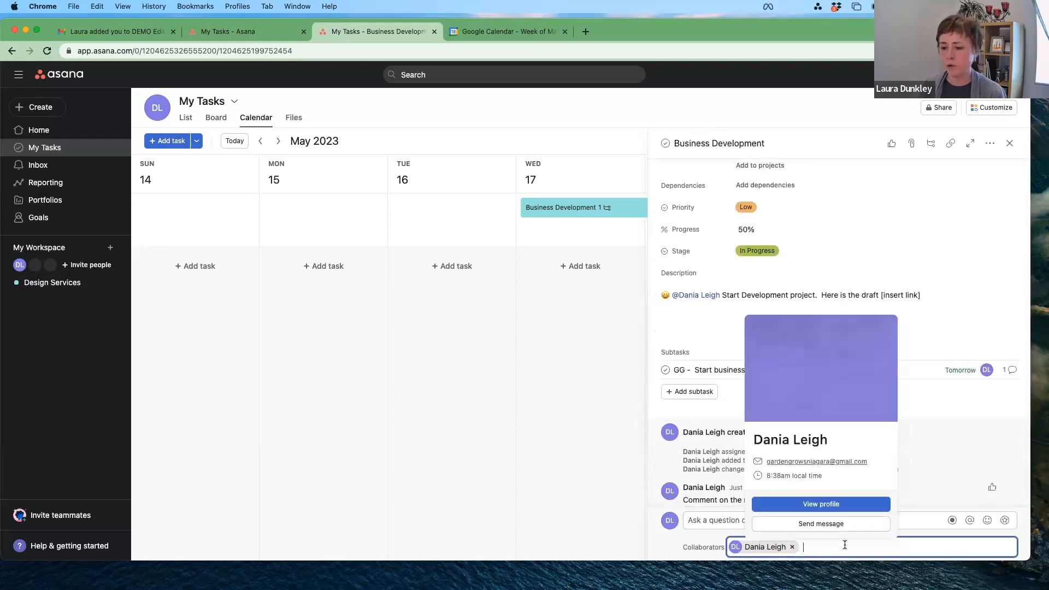
pyautogui.write('emi')
pyautogui.press('BackSpace')
pyautogui.press('BackSpace')
pyautogui.press('BackSpace')
pyautogui.write('@emi')
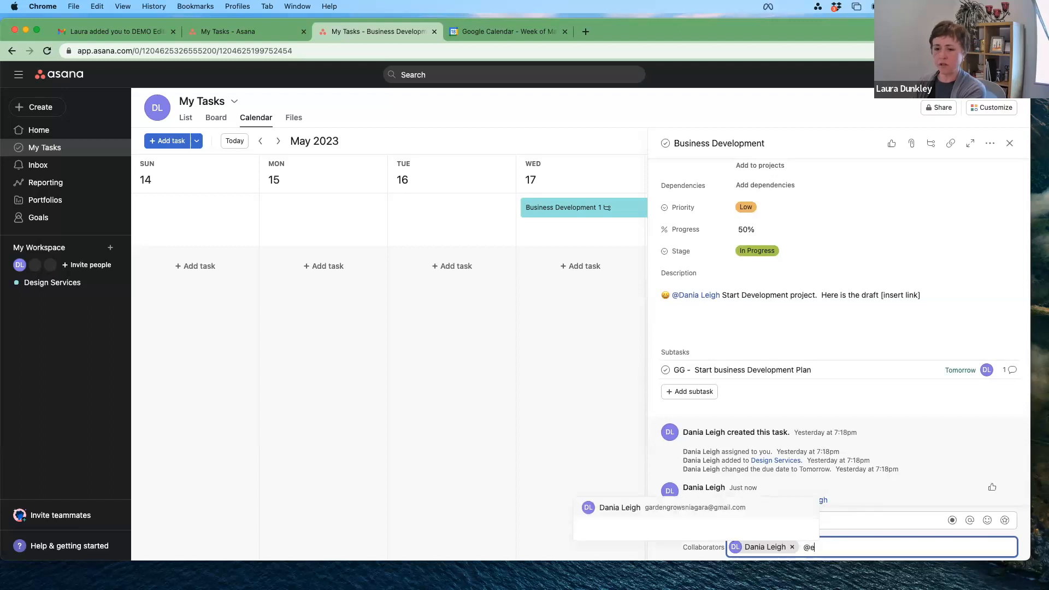
pyautogui.press('BackSpace')
pyautogui.press('BackSpace')
pyautogui.press('BackSpace')
pyautogui.press('BackSpace')
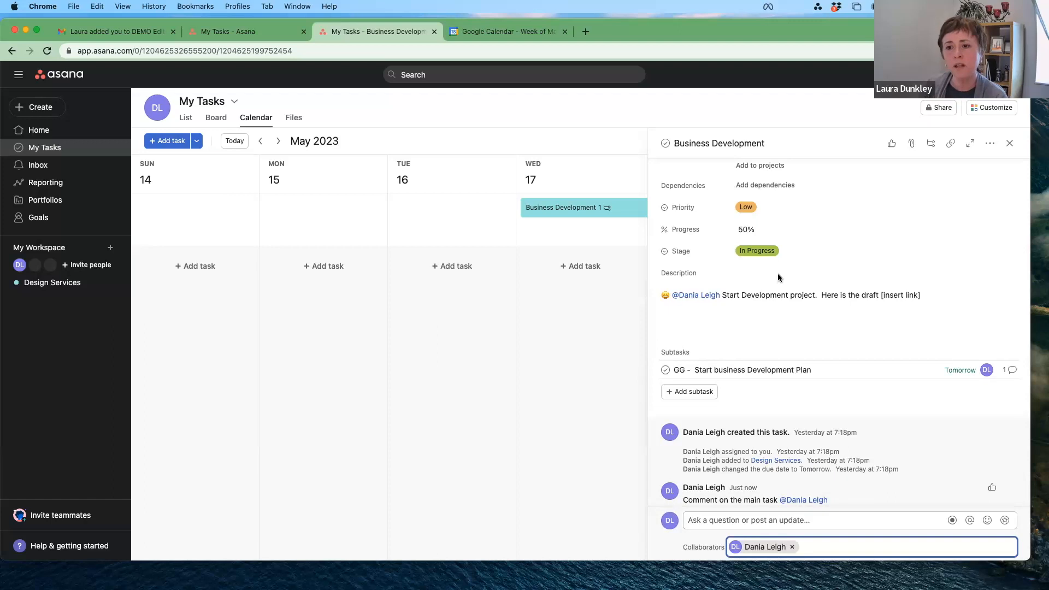
pyautogui.scroll(2, 775, 272)
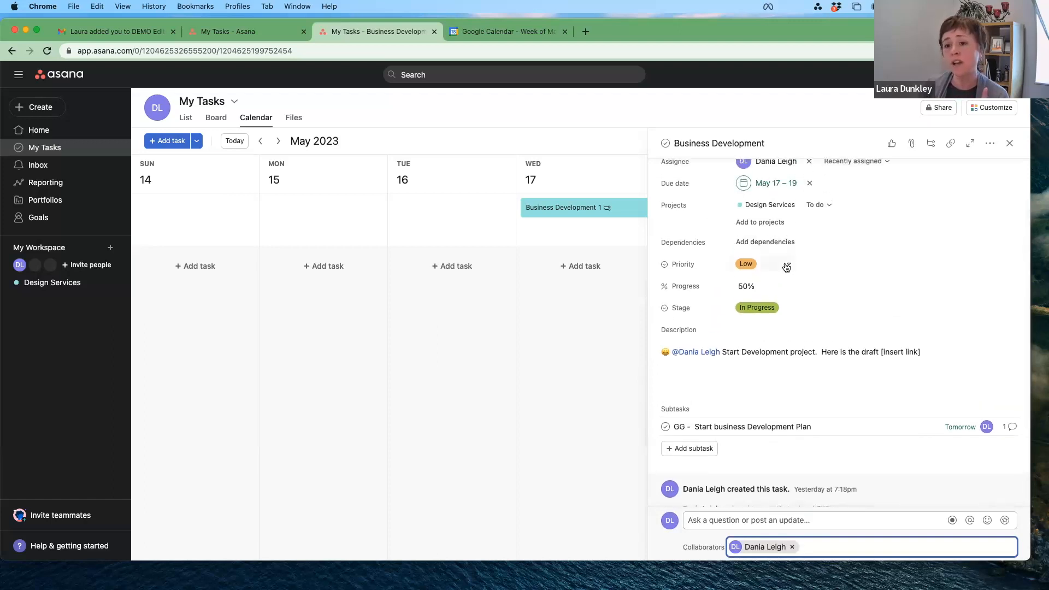
# Step: Change the Business Development task's priority to Medium
pyautogui.click(788, 263)
pyautogui.click(788, 263)
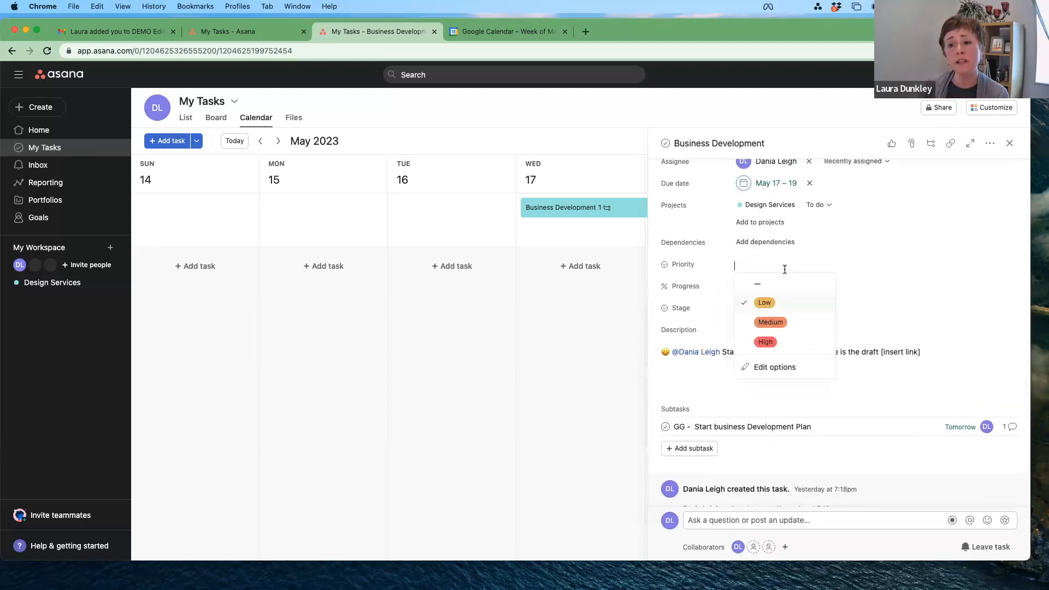
pyautogui.click(780, 323)
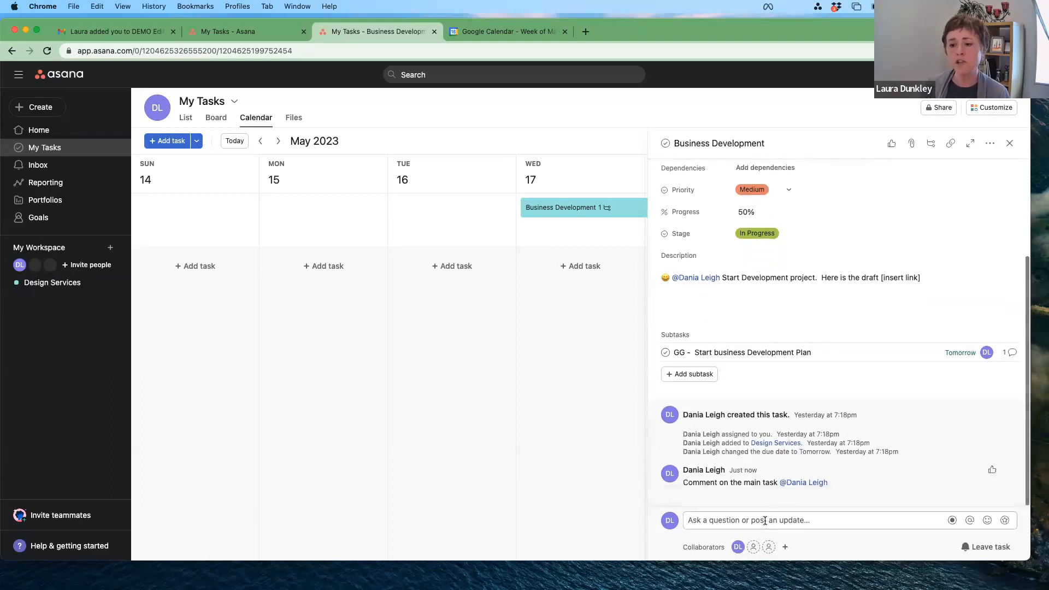
pyautogui.click(792, 521)
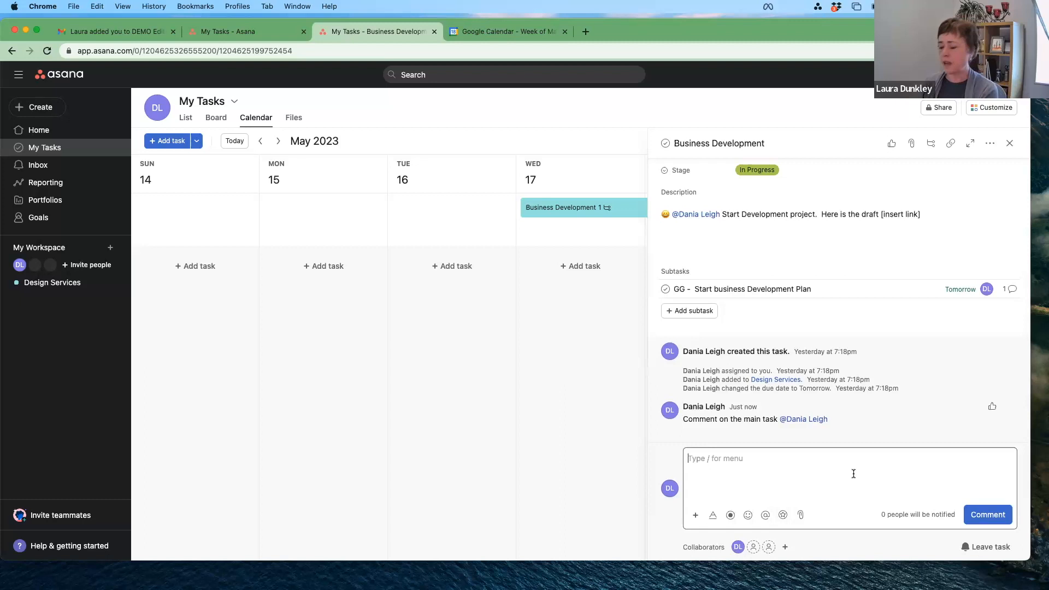
pyautogui.write('Hey I changed thi')
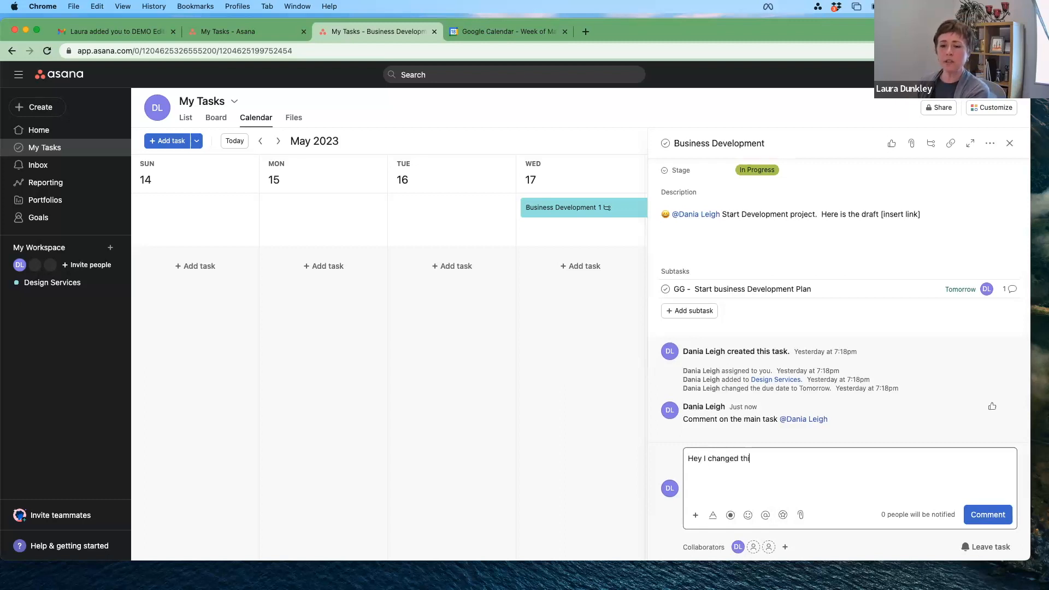
pyautogui.write('s to approved.  Please review @')
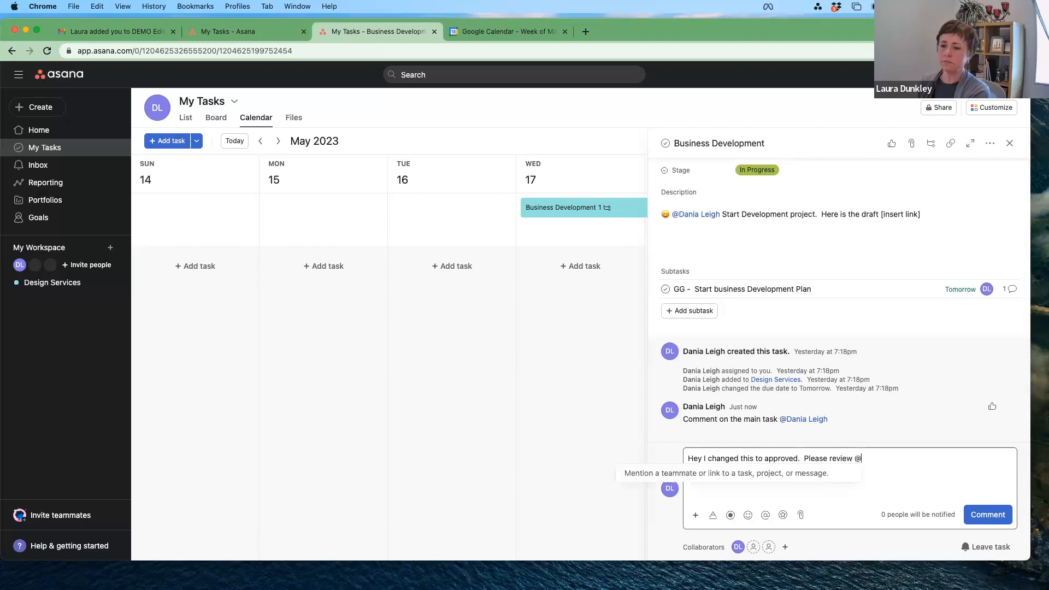
pyautogui.write('Dani')
pyautogui.press('Return')
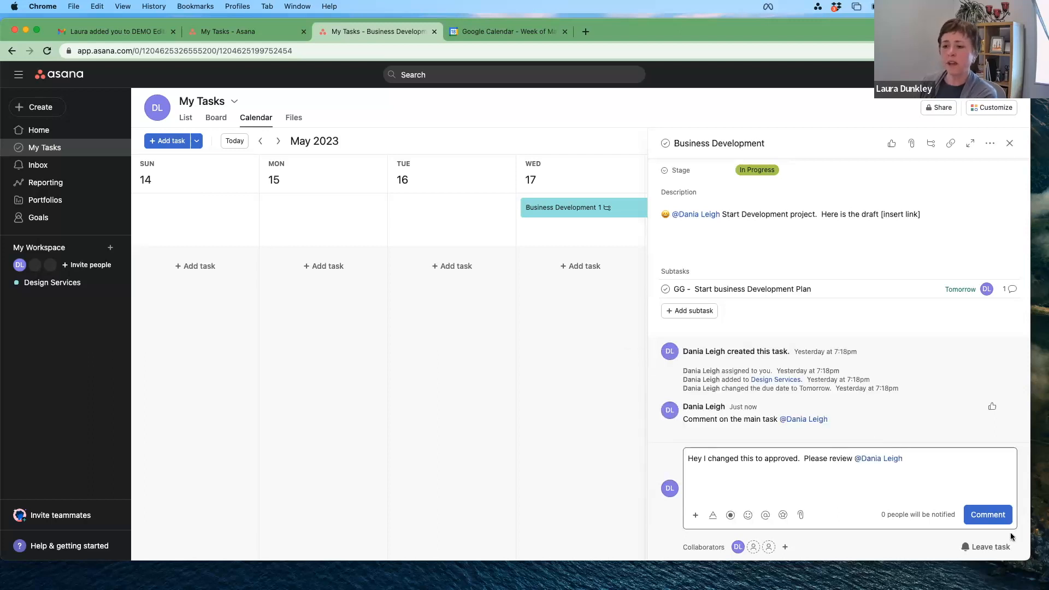
pyautogui.click(1002, 517)
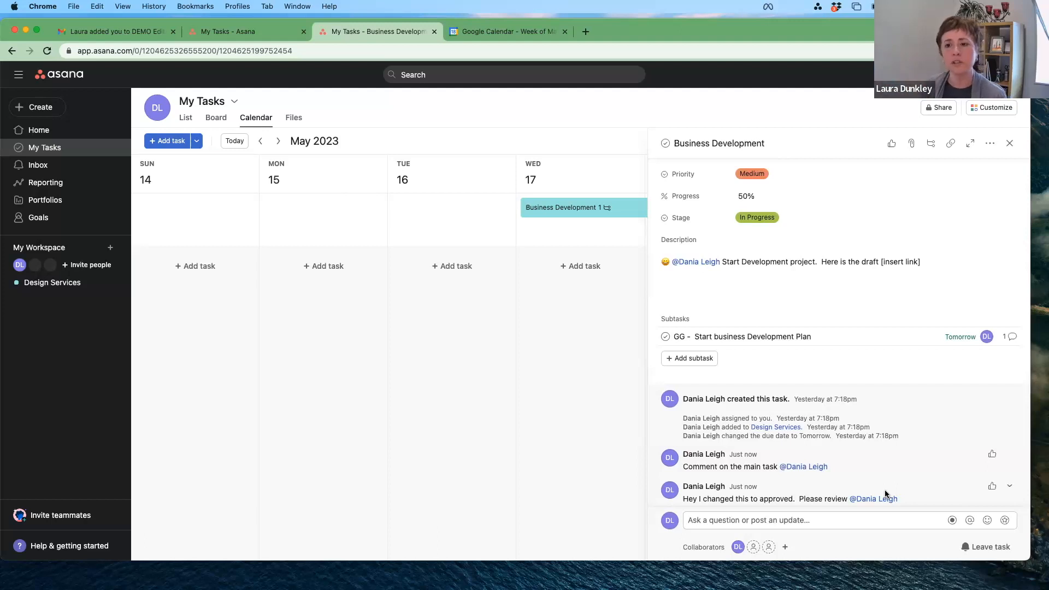
pyautogui.scroll(3, 826, 379)
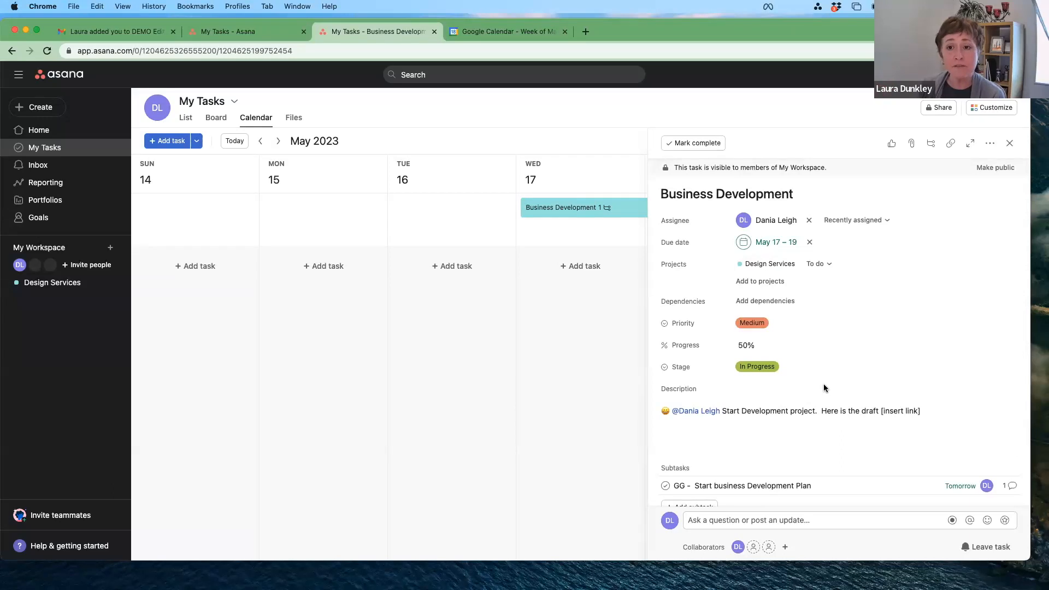
# Step: Collapse the Business Development task pane to reveal the full May 2023 calendar week
pyautogui.click(1009, 146)
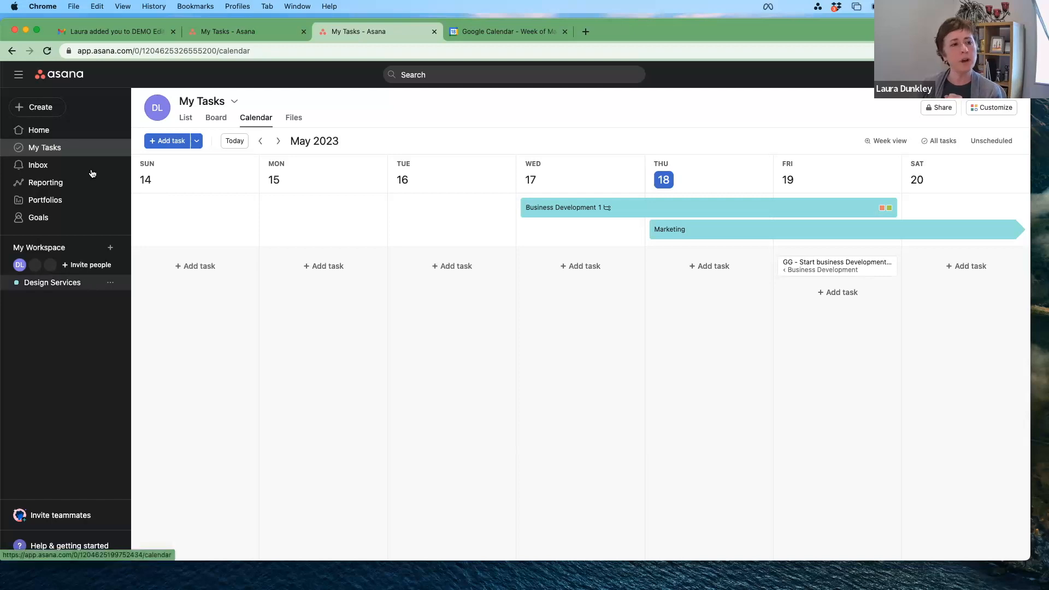
# Step: Check the Inbox, then bring up the Create project menu for My Workspace
pyautogui.click(38, 165)
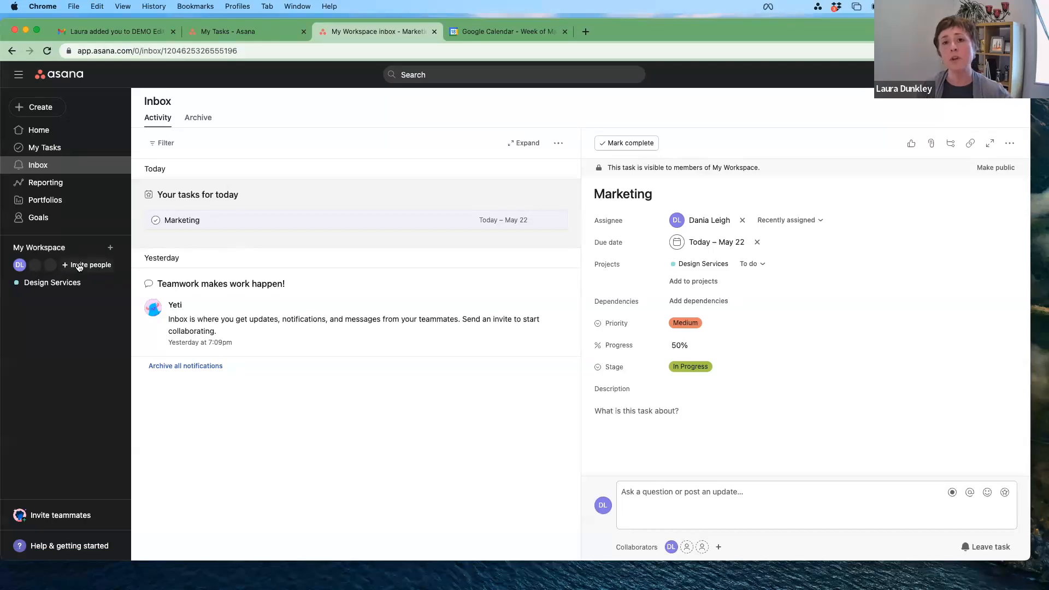
pyautogui.click(110, 248)
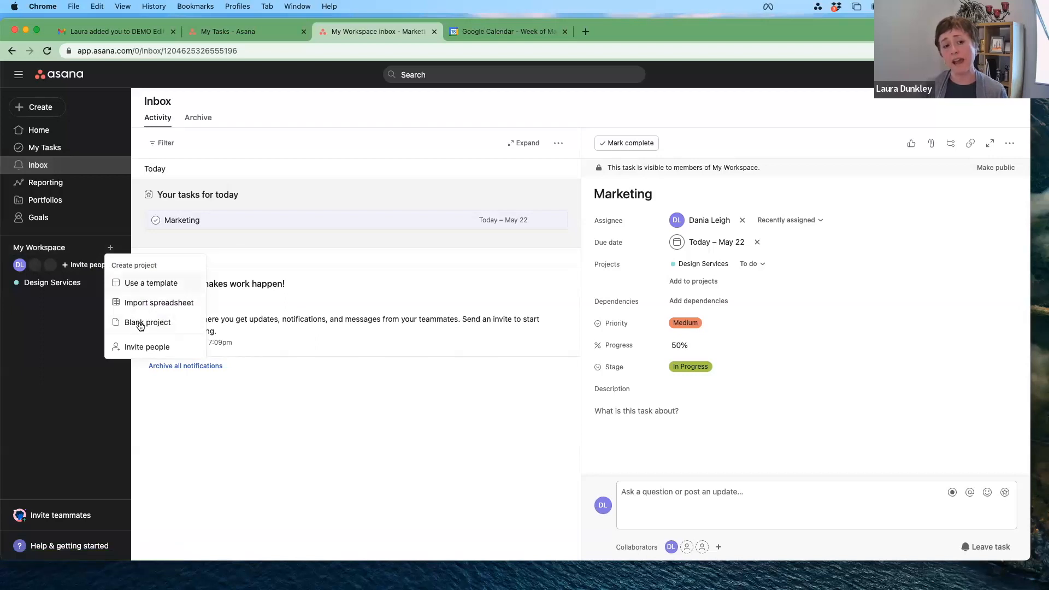
# Step: Browse the template library's type, team and layout filters, then start a blank project
pyautogui.click(137, 284)
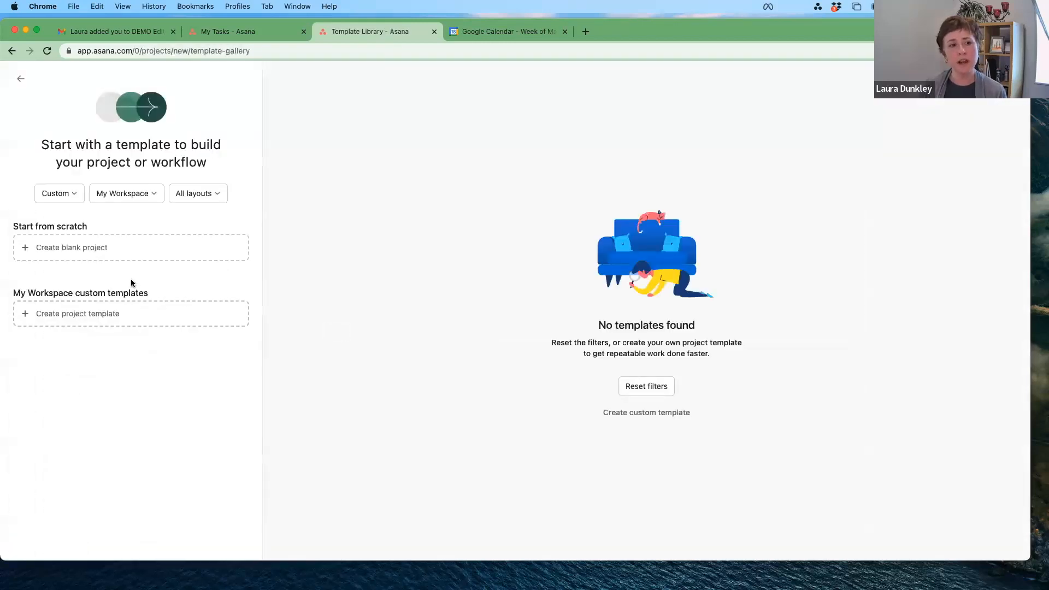
pyautogui.click(70, 198)
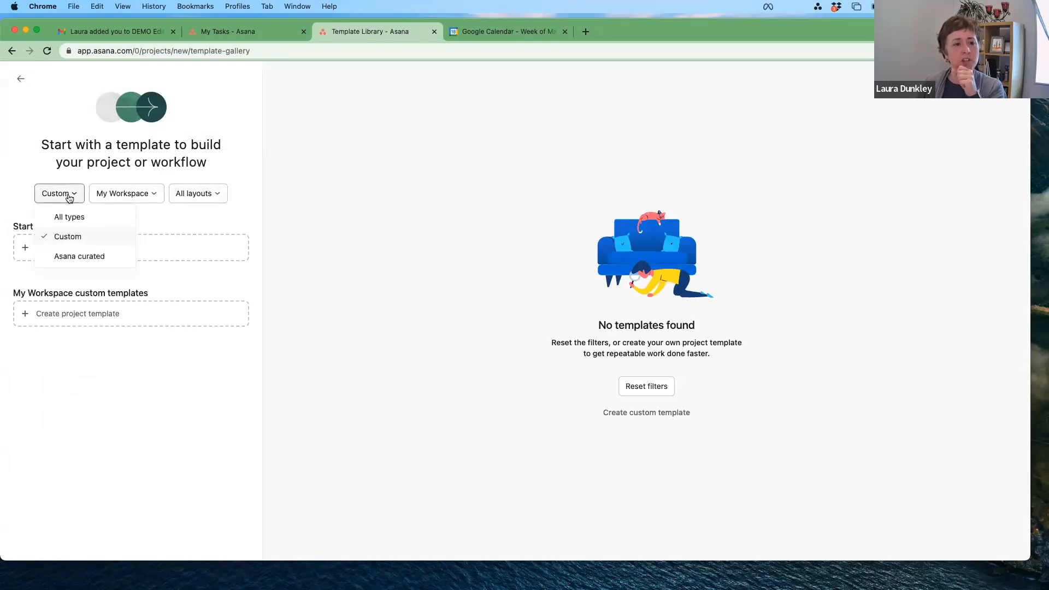
pyautogui.click(152, 197)
pyautogui.click(152, 196)
pyautogui.click(214, 200)
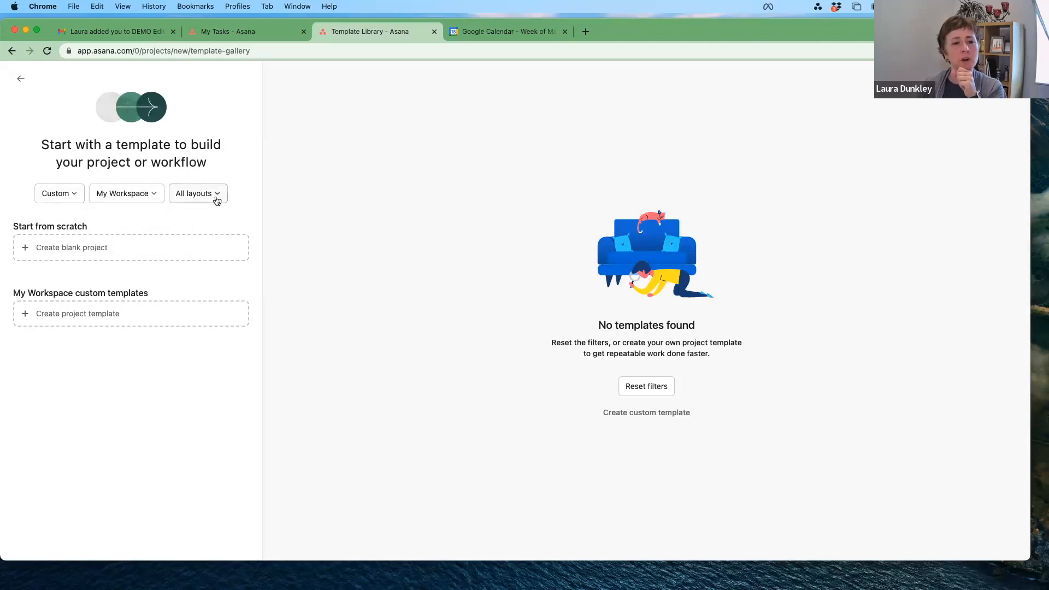
pyautogui.click(214, 199)
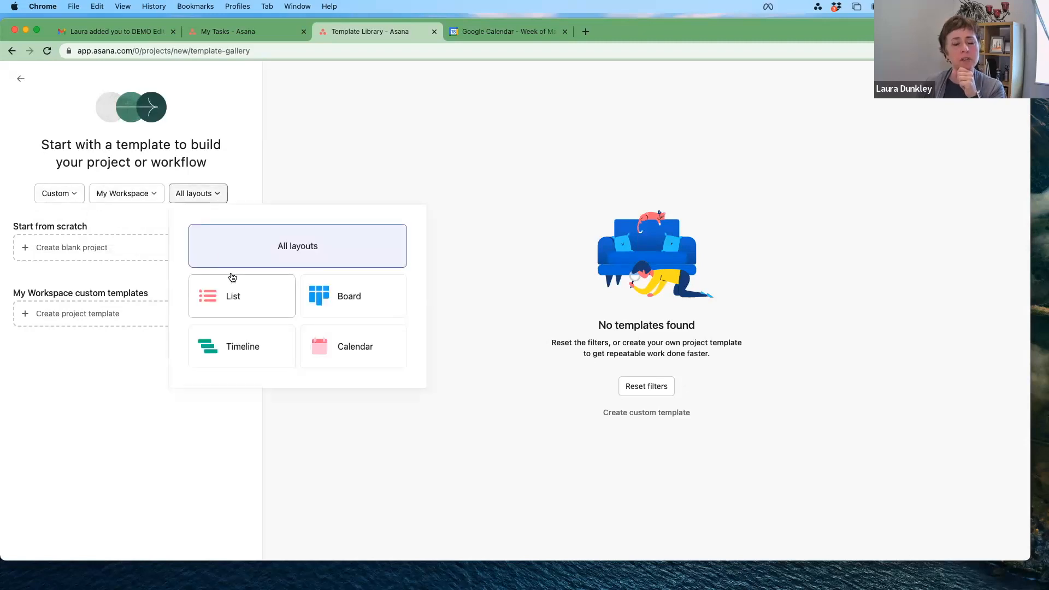
pyautogui.click(85, 246)
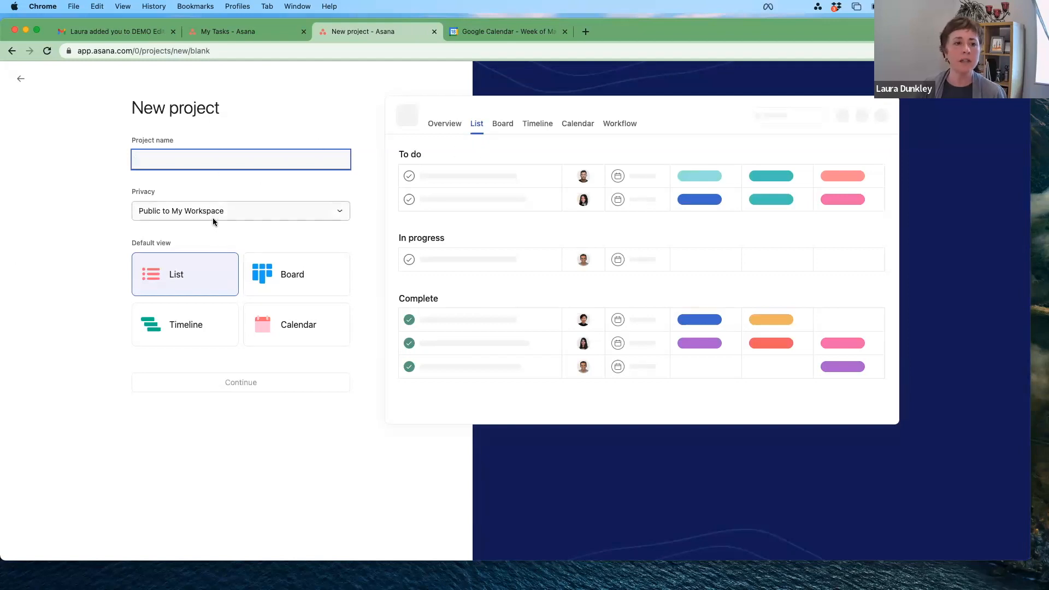
# Step: Create the 'Sales Pipeline' project with List as the default view and go to it
pyautogui.click(222, 205)
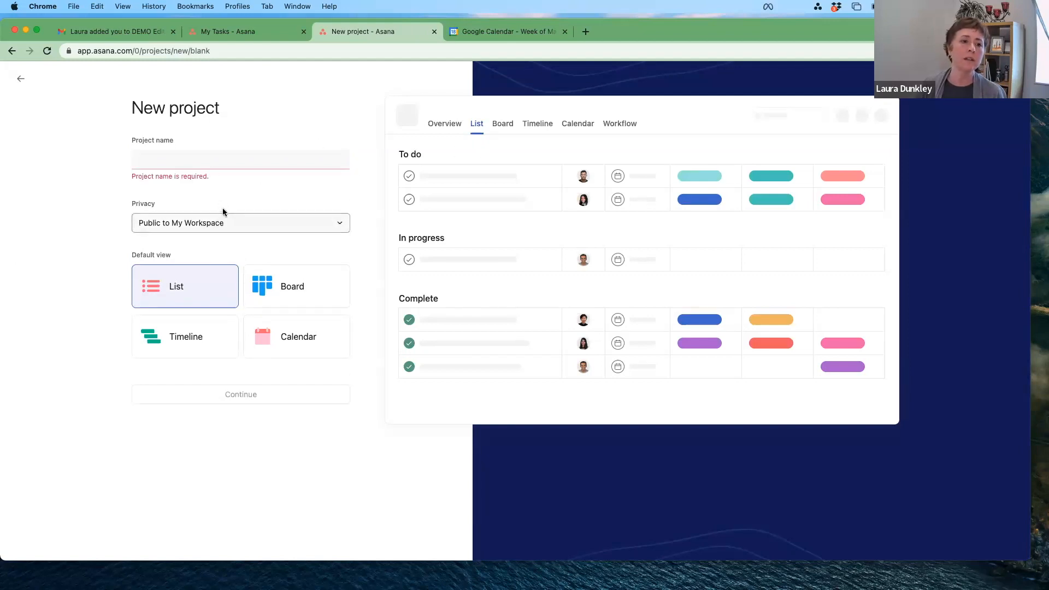
pyautogui.click(239, 164)
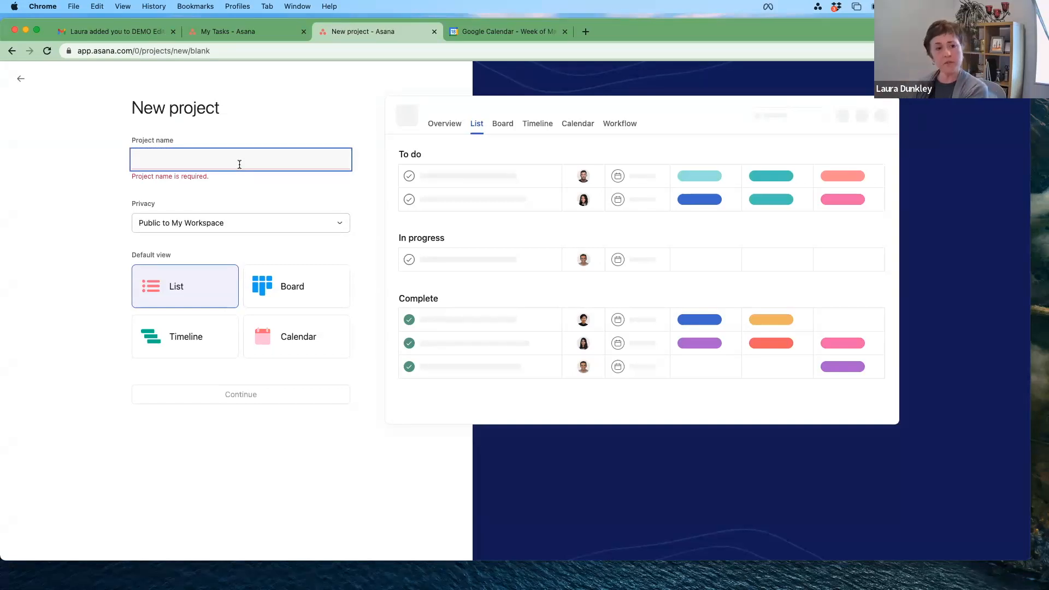
pyautogui.write('Desogm')
pyautogui.press('BackSpace')
pyautogui.press('BackSpace')
pyautogui.press('BackSpace')
pyautogui.write('ig')
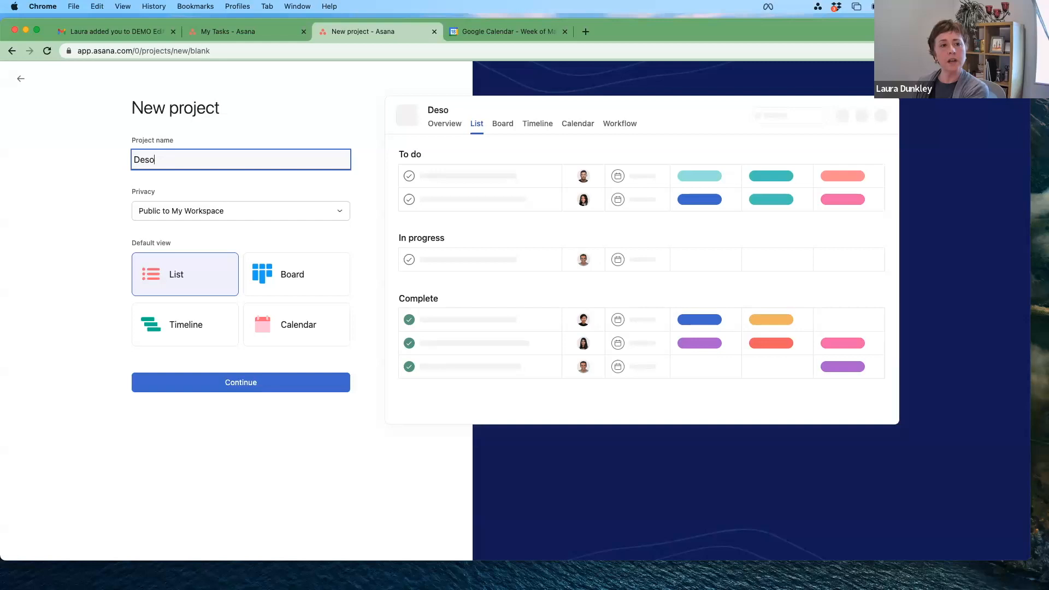
pyautogui.press('BackSpace')
pyautogui.press('BackSpace')
pyautogui.press('BackSpace')
pyautogui.press('BackSpace')
pyautogui.press('BackSpace')
pyautogui.write('Custom')
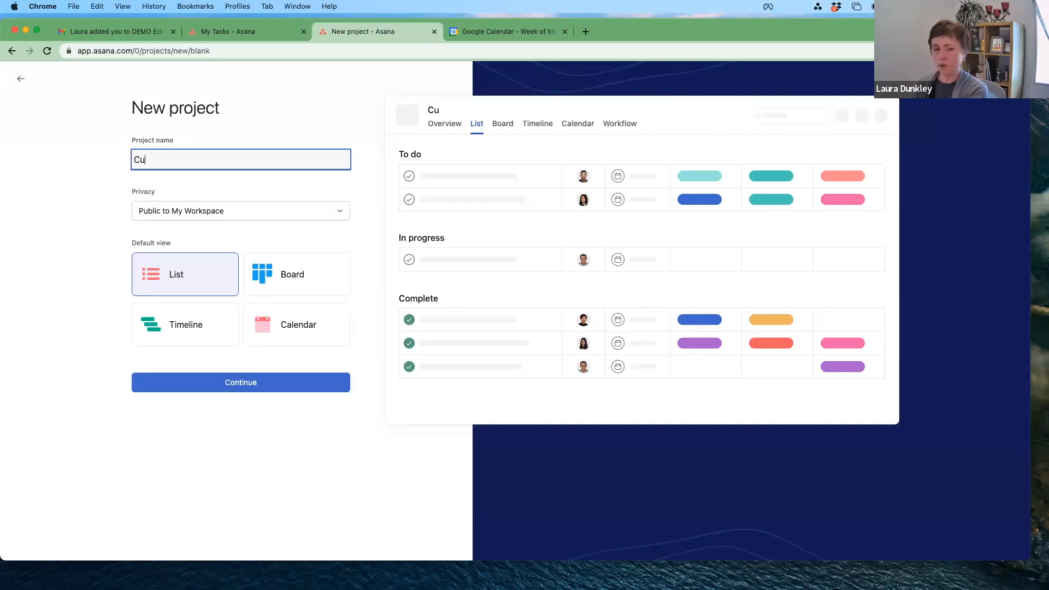
pyautogui.press('BackSpace')
pyautogui.press('BackSpace')
pyautogui.press('BackSpace')
pyautogui.press('BackSpace')
pyautogui.write('S')
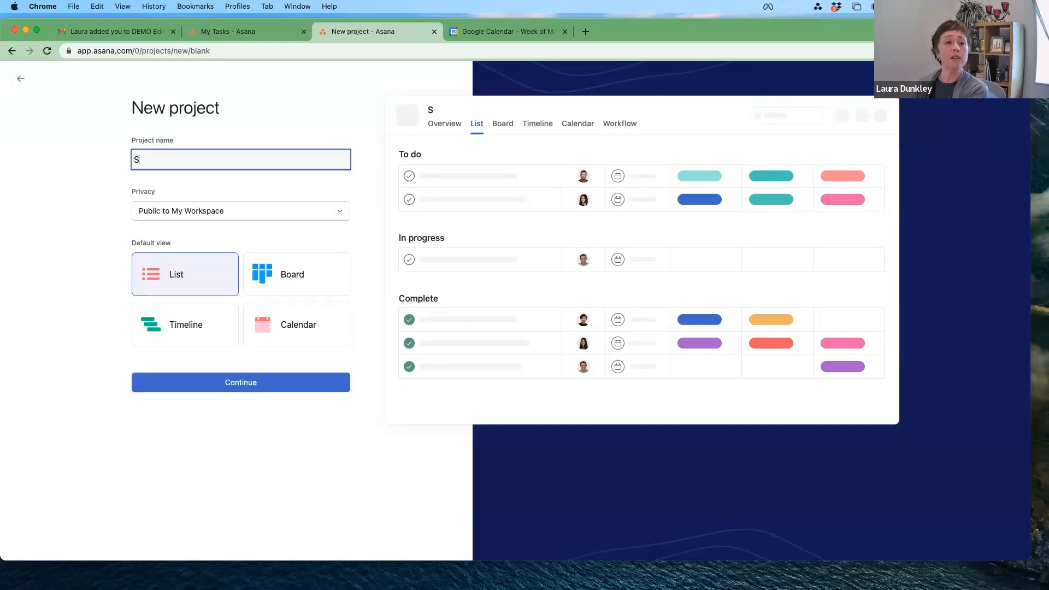
pyautogui.write('ales Pipeline')
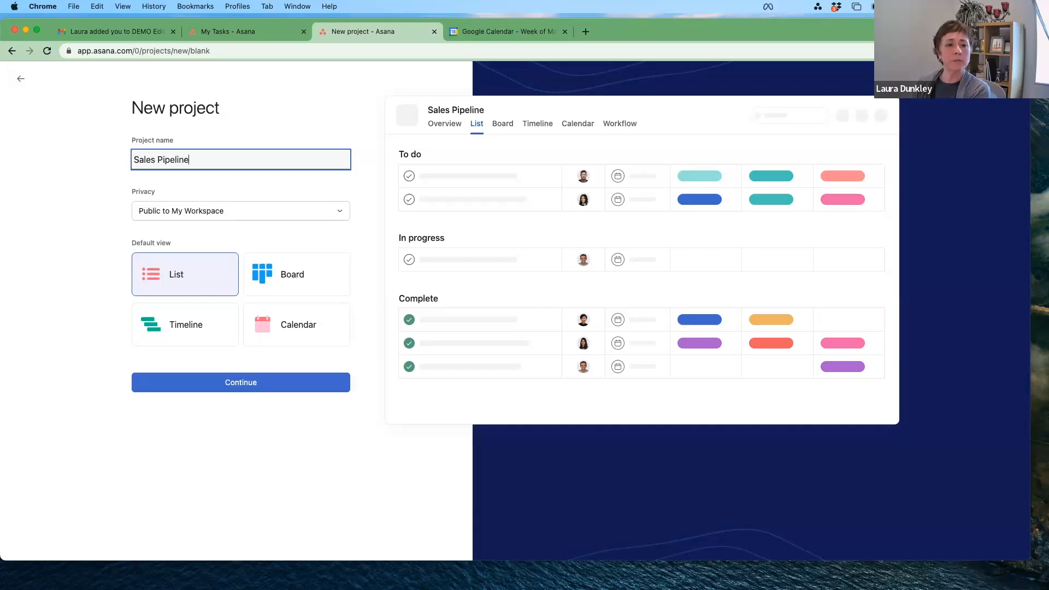
pyautogui.click(257, 388)
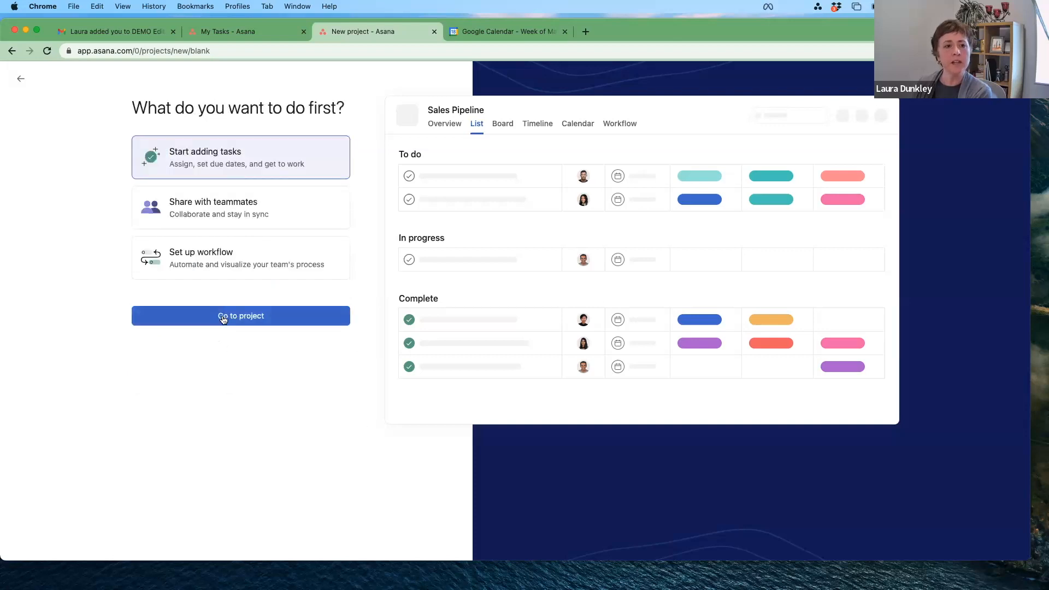
pyautogui.click(220, 316)
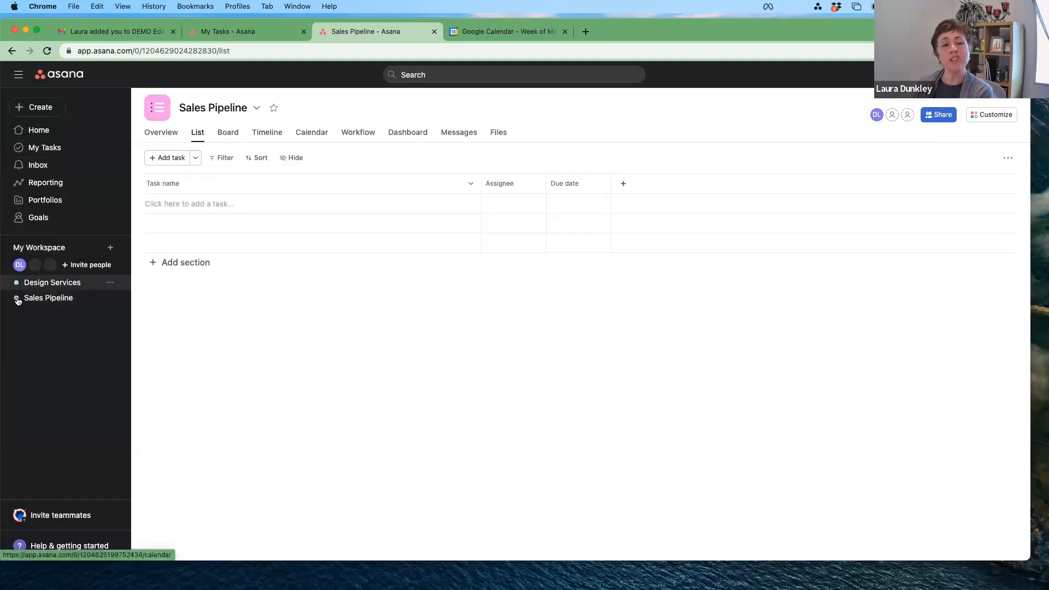
# Step: Set the Sales Pipeline project's icon to the rocket via Set color & icon
pyautogui.click(256, 110)
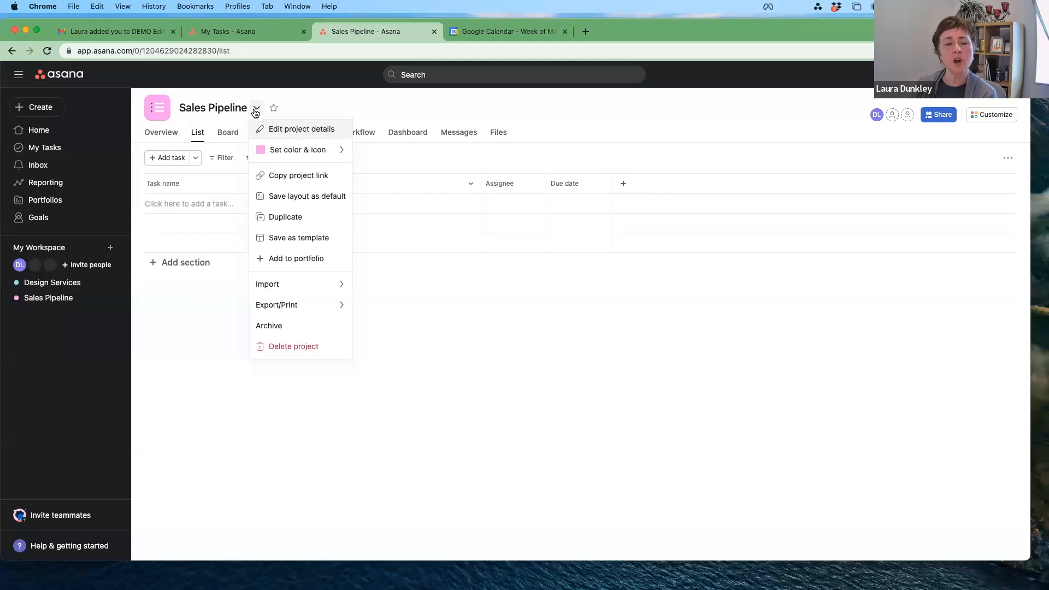
pyautogui.moveTo(290, 157)
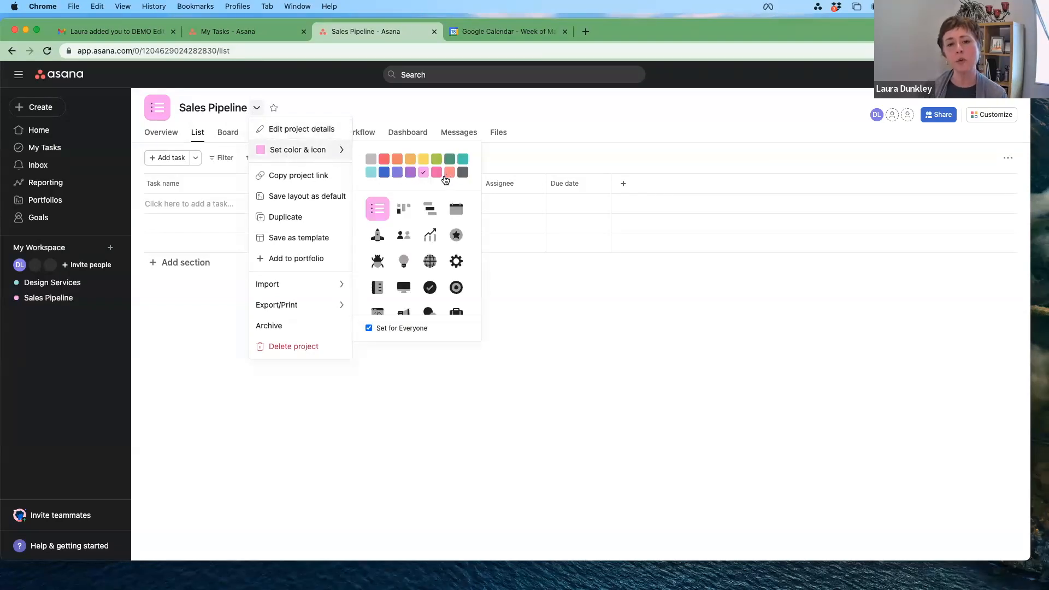
pyautogui.click(377, 241)
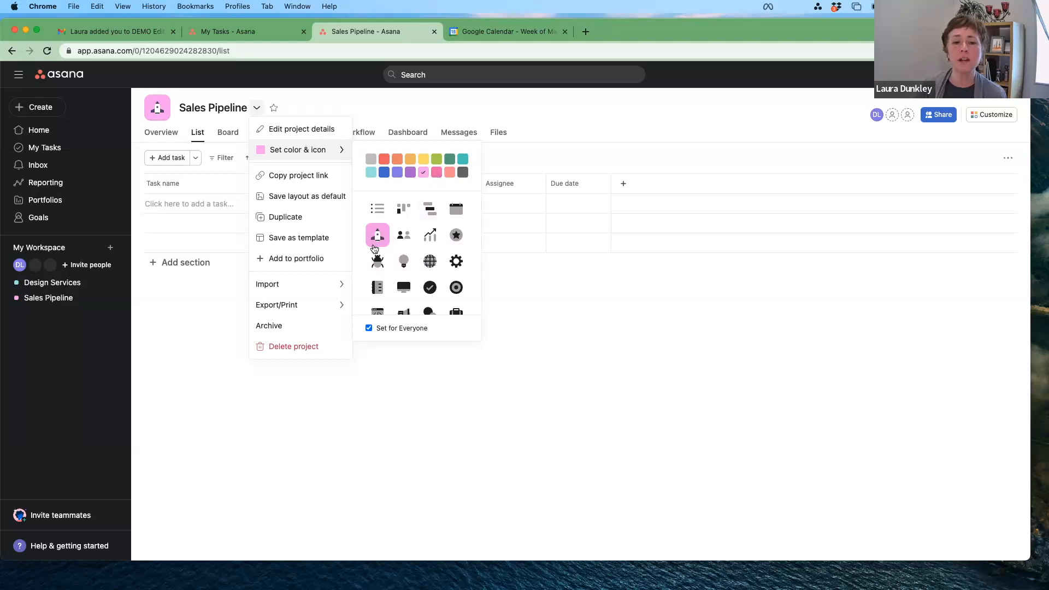
pyautogui.scroll(-3, 426, 286)
pyautogui.scroll(4, 426, 282)
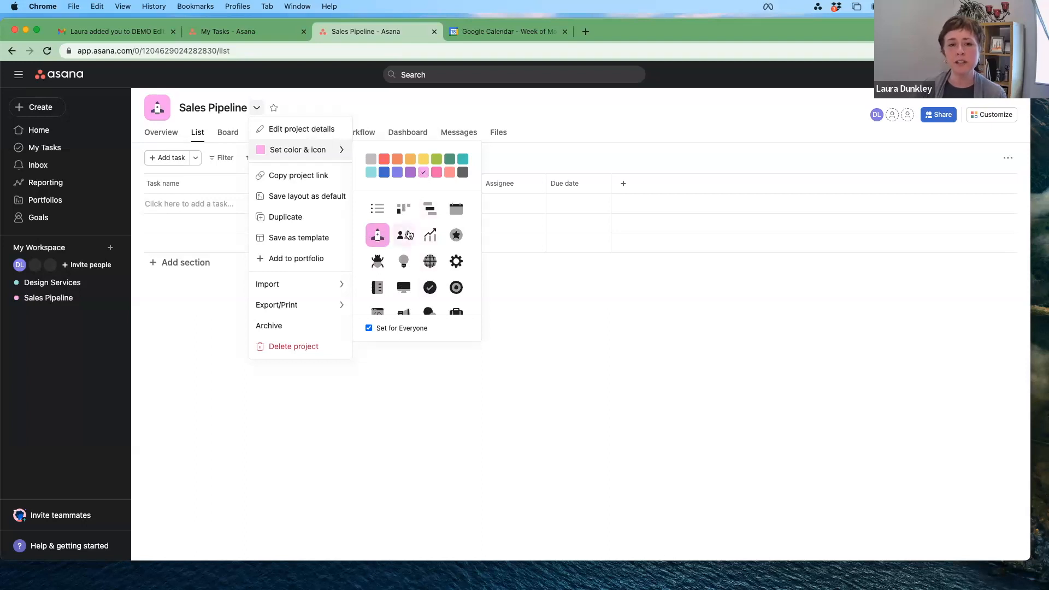
pyautogui.click(309, 130)
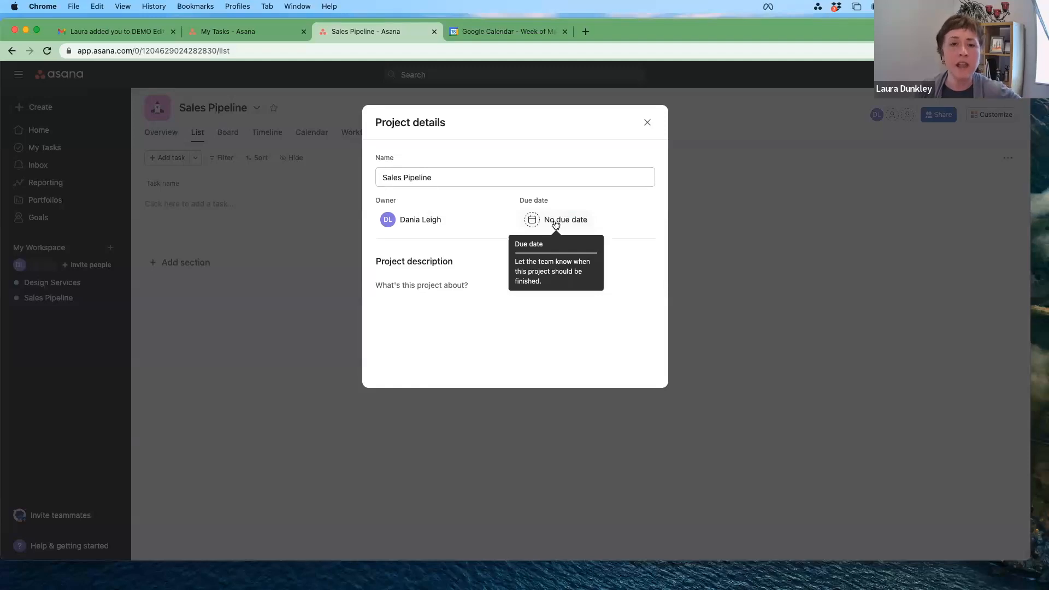
pyautogui.click(457, 285)
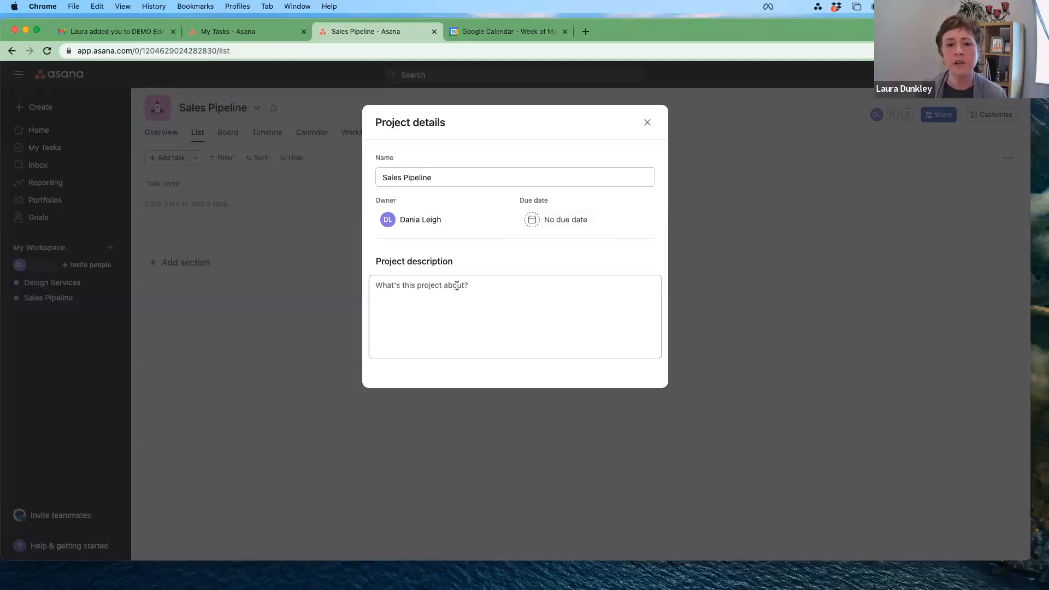
pyautogui.click(647, 123)
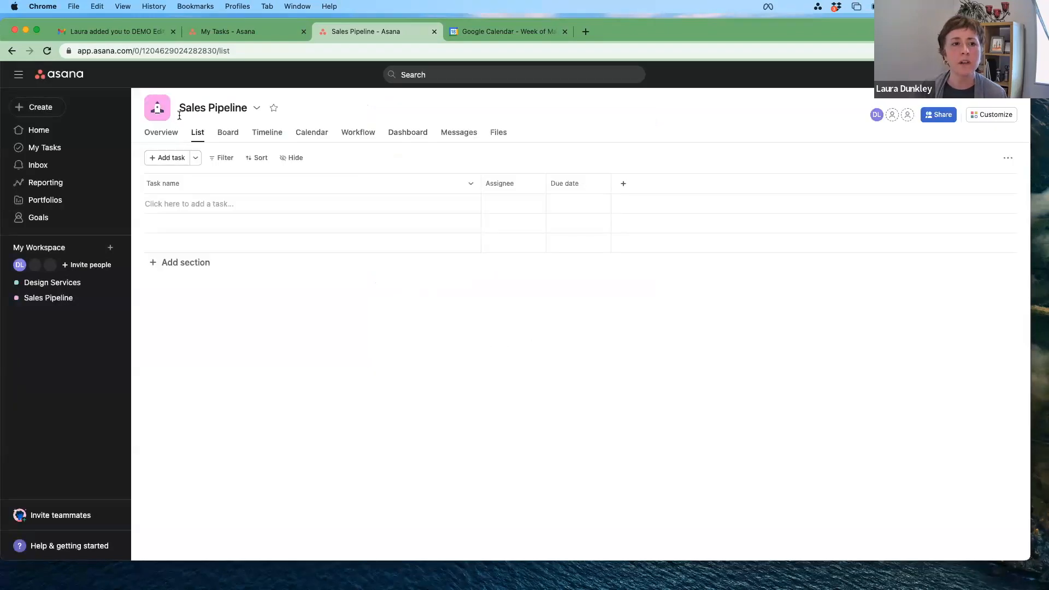
# Step: Open the project title dropdown and look over its items such as Import
pyautogui.click(257, 108)
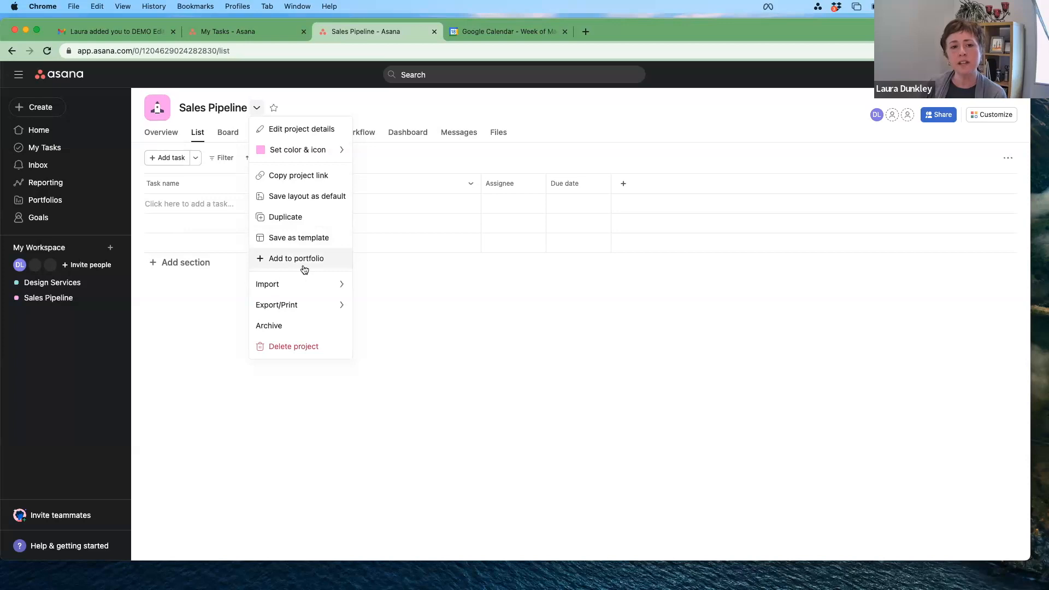
pyautogui.moveTo(308, 288)
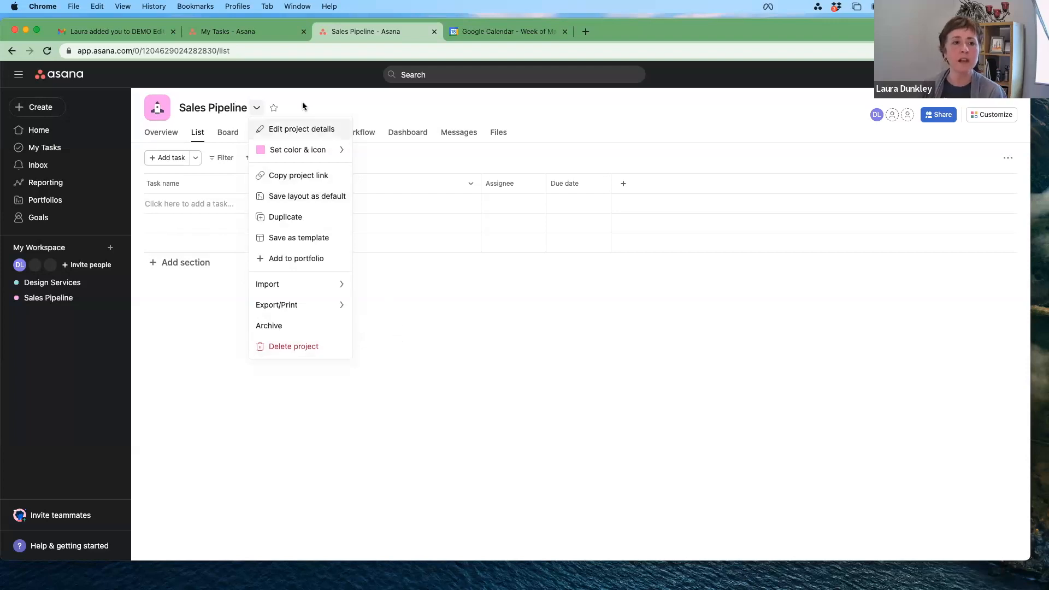
# Step: Switch to the Overview tab and scroll down to the empty Milestones section
pyautogui.click(285, 107)
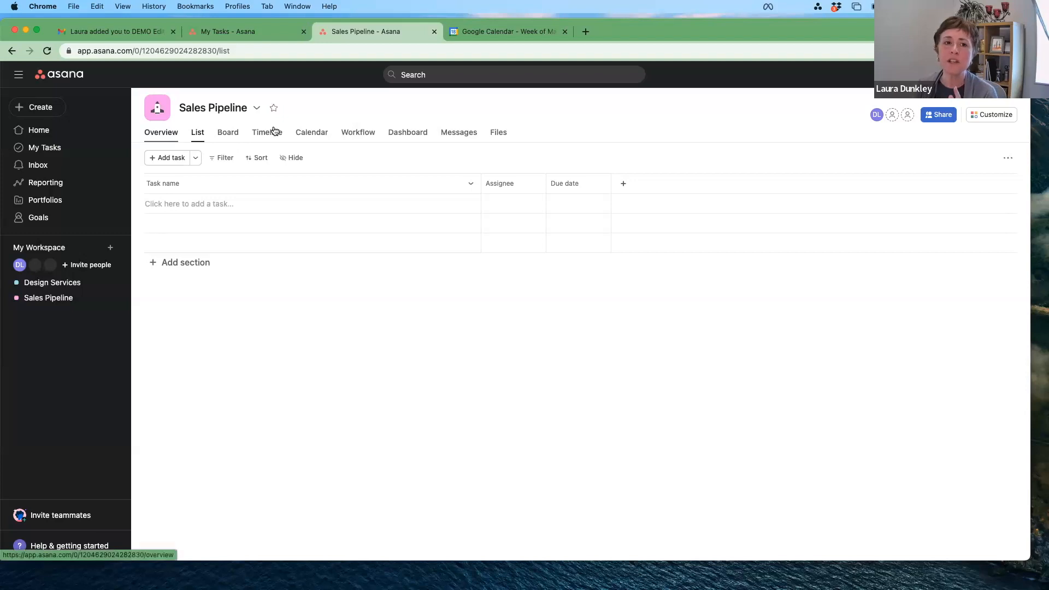
pyautogui.click(173, 135)
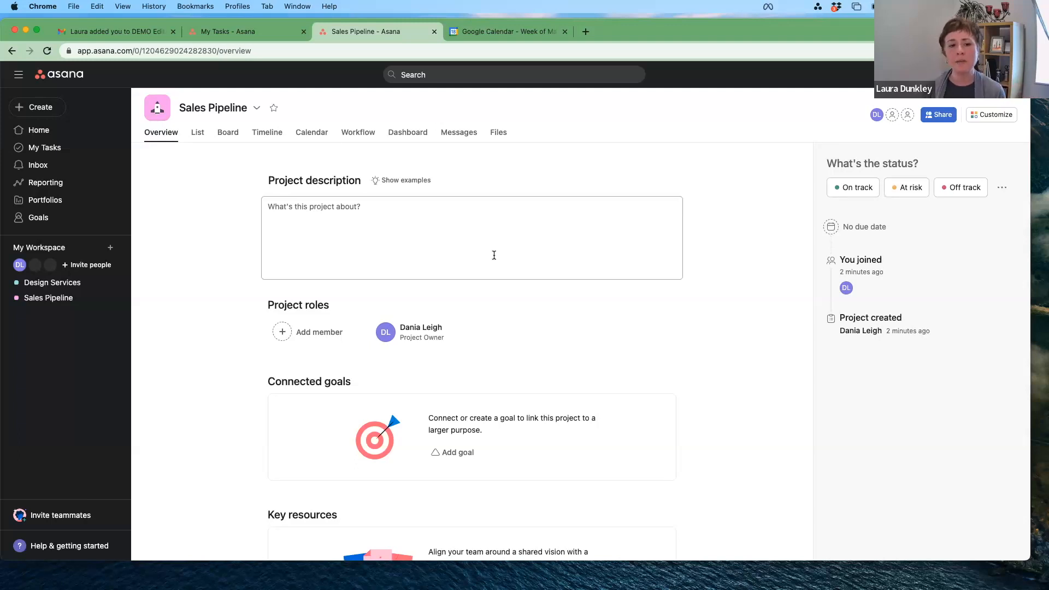
pyautogui.scroll(-5, 494, 321)
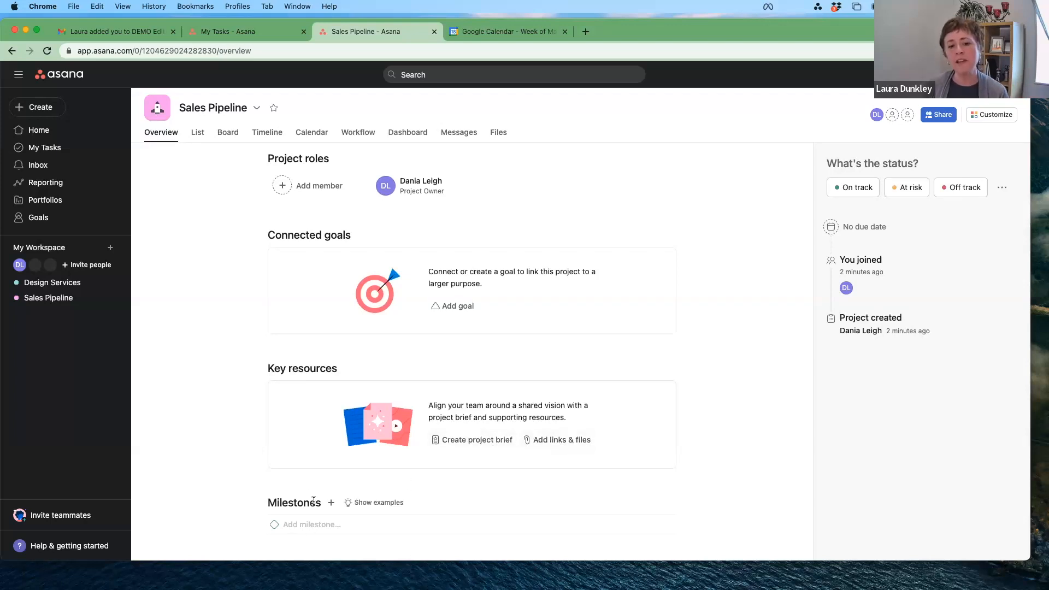
# Step: Add milestone 'Hit 50% of my sales targets' due Jun 30, assigned to yourself, then view List
pyautogui.click(318, 525)
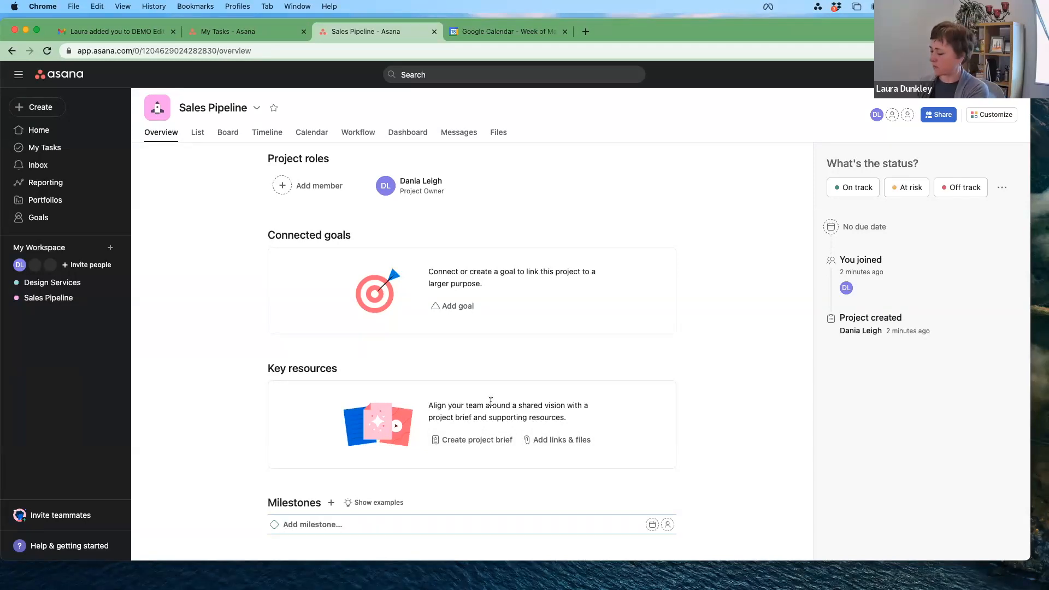
pyautogui.write('Hit')
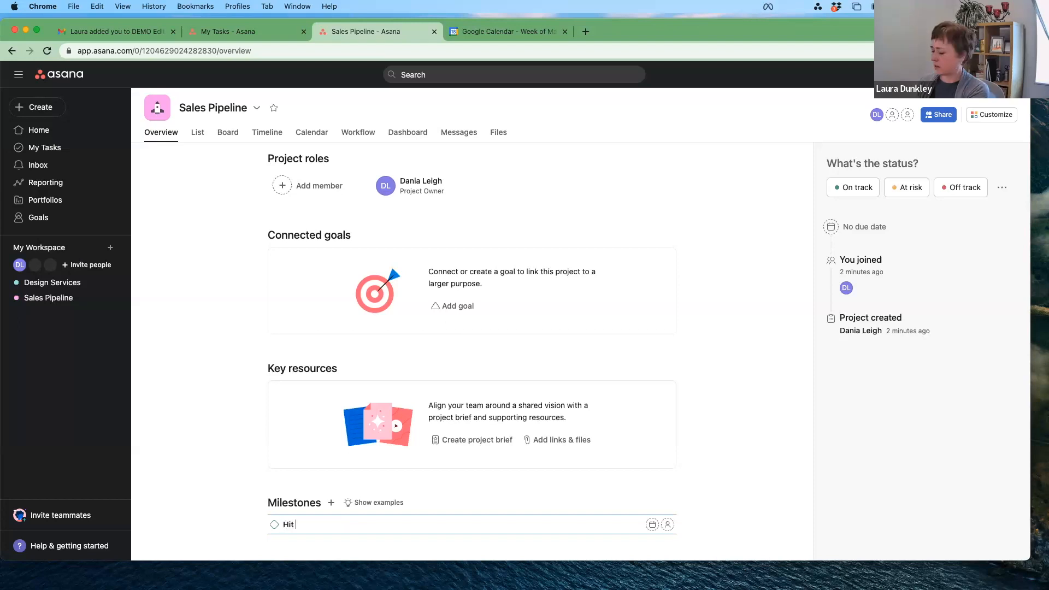
pyautogui.write(' 50% of m')
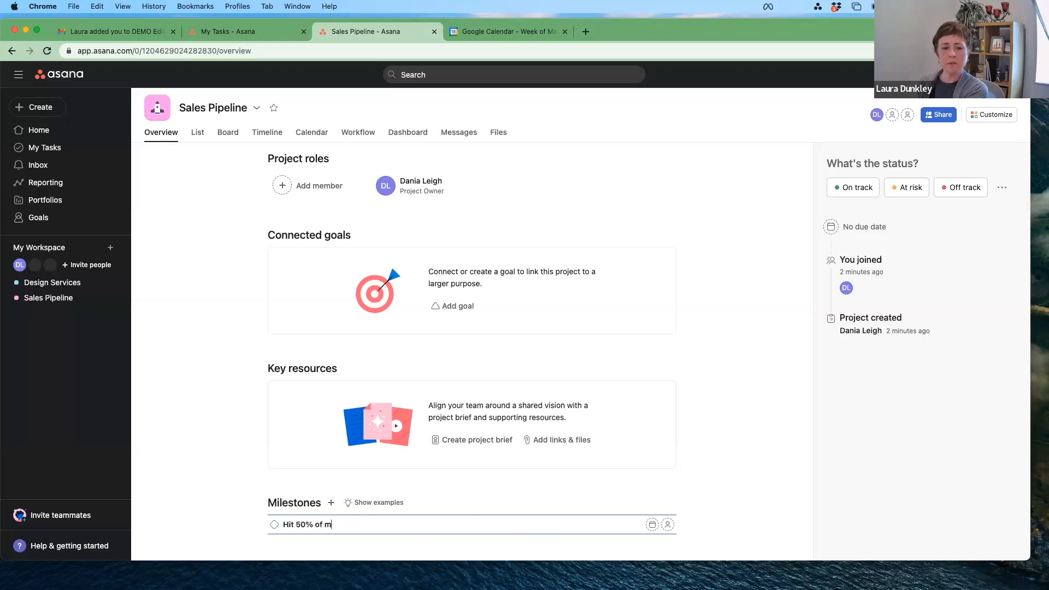
pyautogui.write('y sales targets')
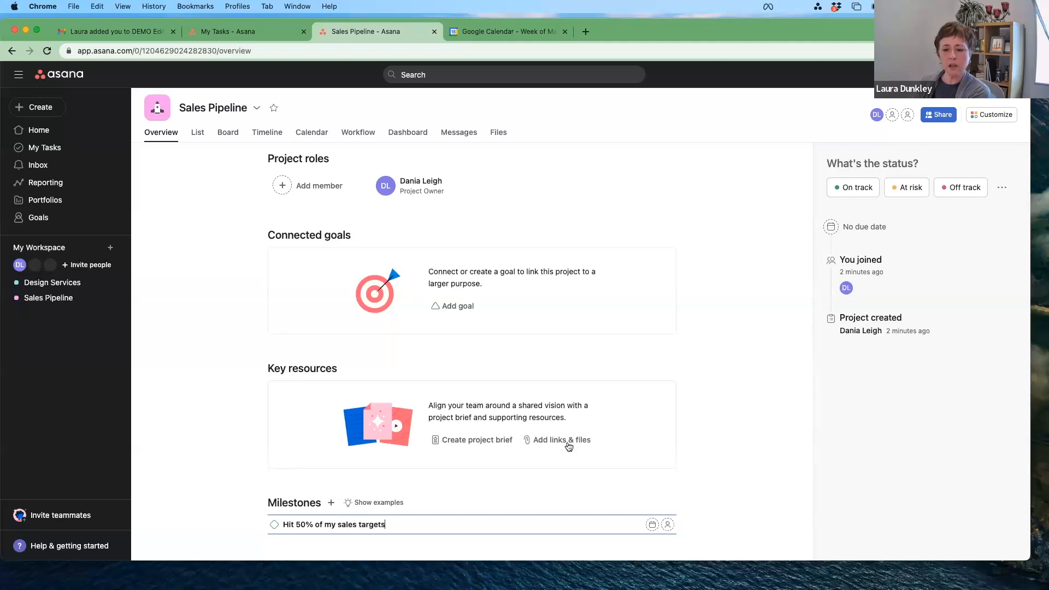
pyautogui.click(652, 524)
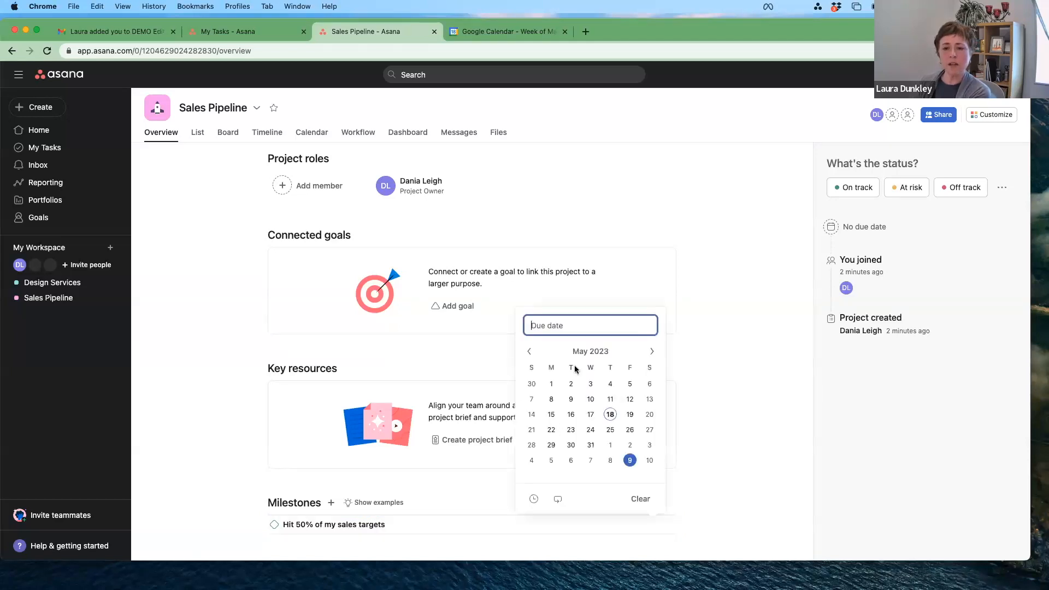
pyautogui.click(652, 351)
pyautogui.click(630, 445)
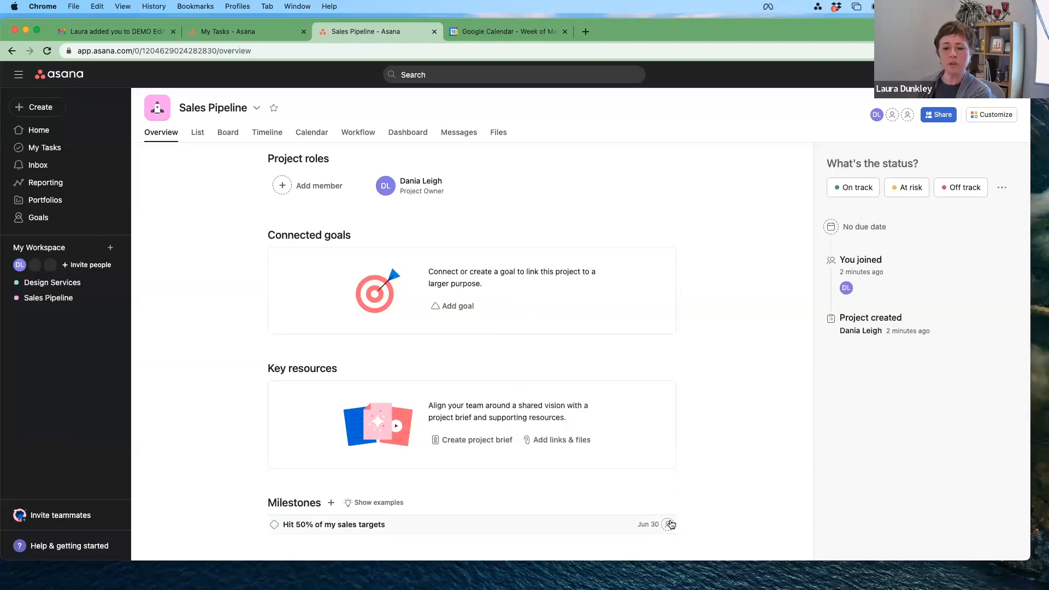
pyautogui.click(667, 524)
pyautogui.click(523, 452)
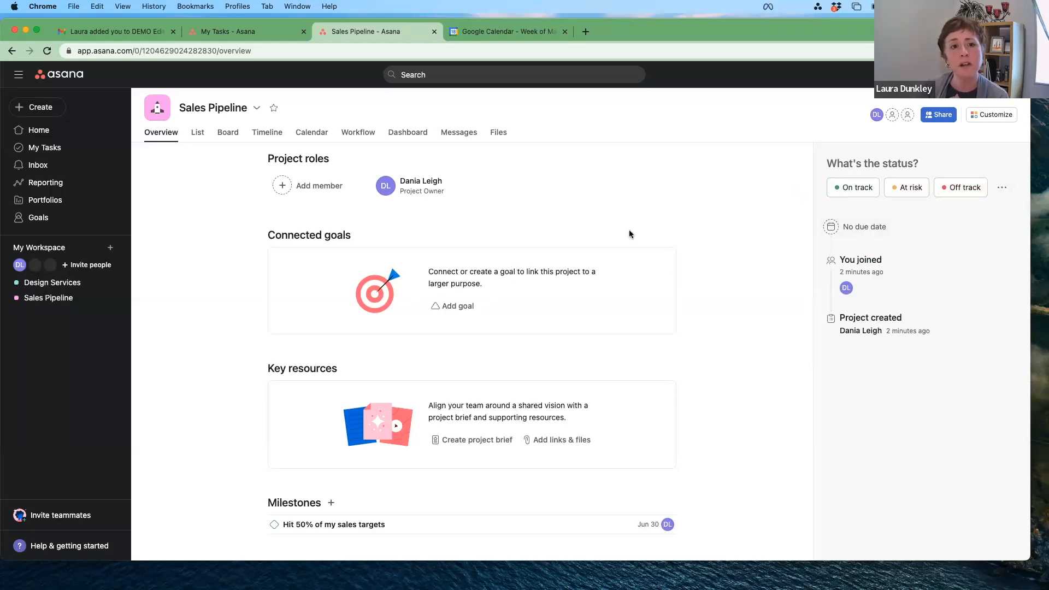
pyautogui.click(198, 136)
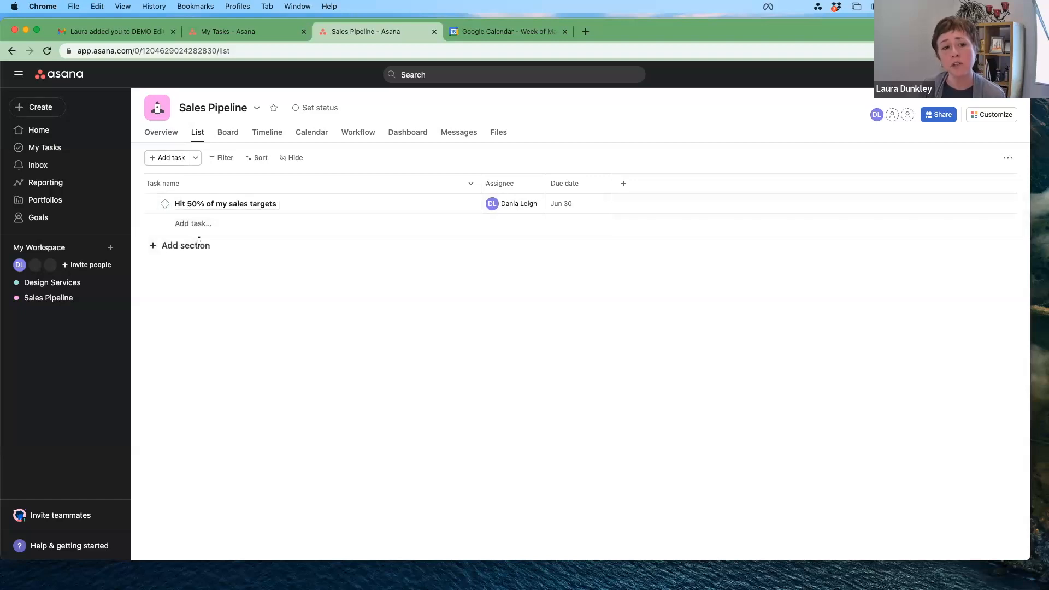
# Step: Add a 'Key Milestones' section and drag the 'Hit 50% of my sales targets' milestone into it
pyautogui.click(199, 245)
pyautogui.write('Key ')
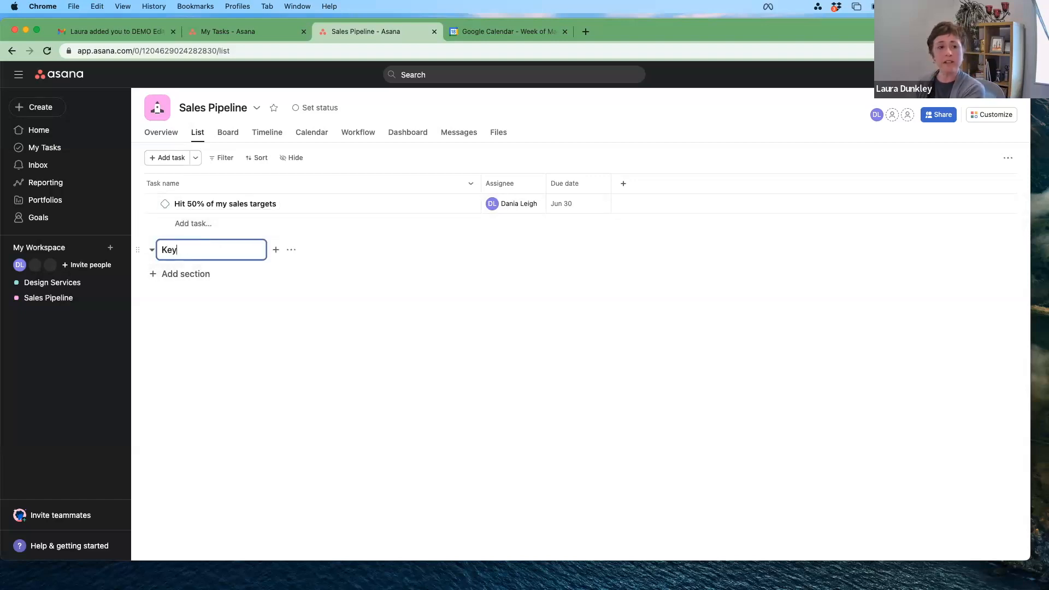
pyautogui.write('Mile')
pyautogui.press('BackSpace')
pyautogui.press('BackSpace')
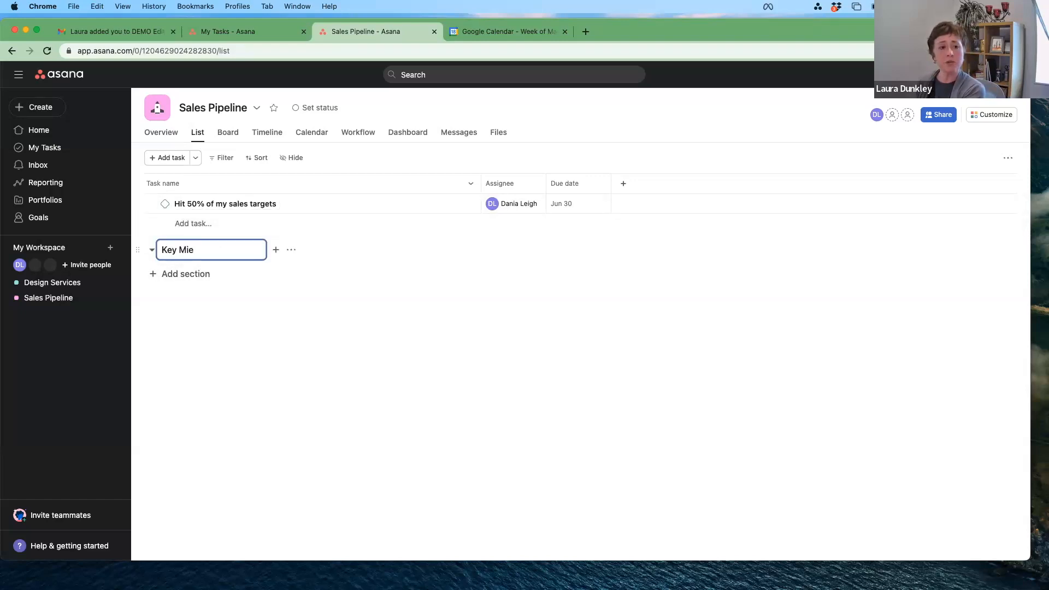
pyautogui.write('lestones')
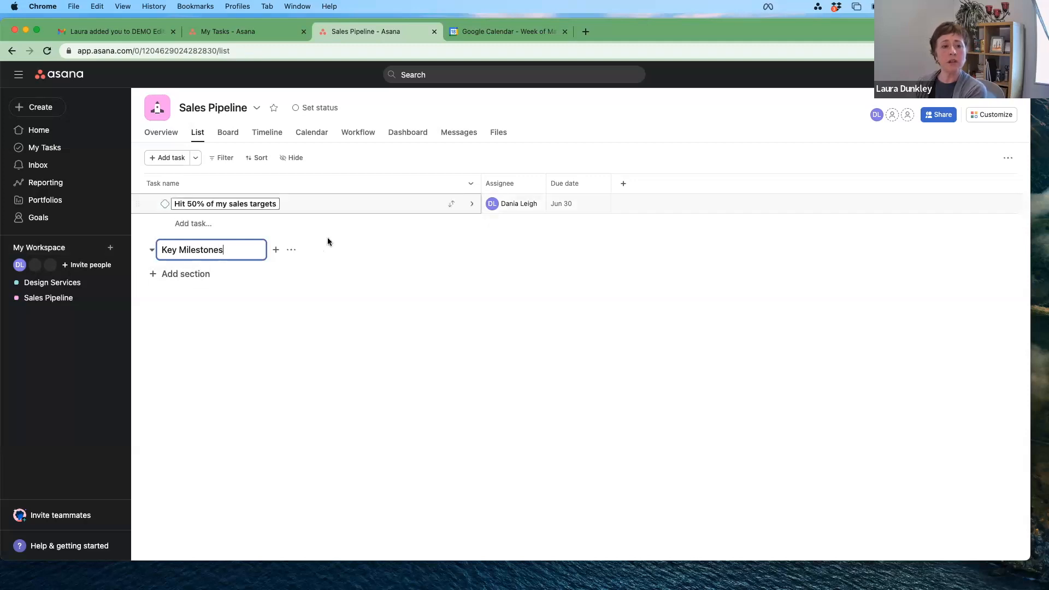
pyautogui.click(356, 238)
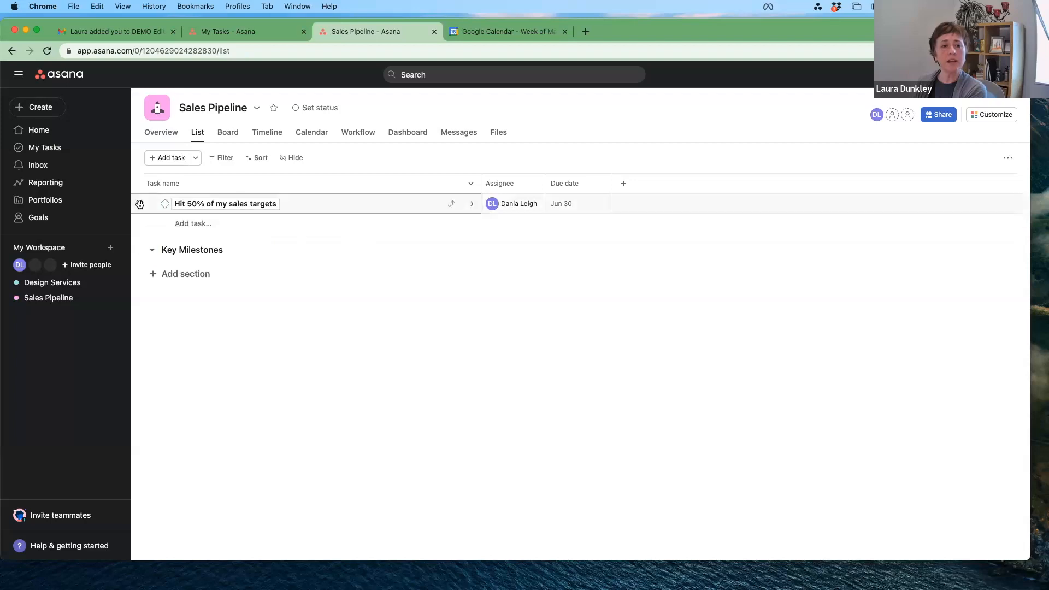
pyautogui.moveTo(139, 205); pyautogui.dragTo(143, 239)
pyautogui.moveTo(145, 252); pyautogui.dragTo(145, 252)
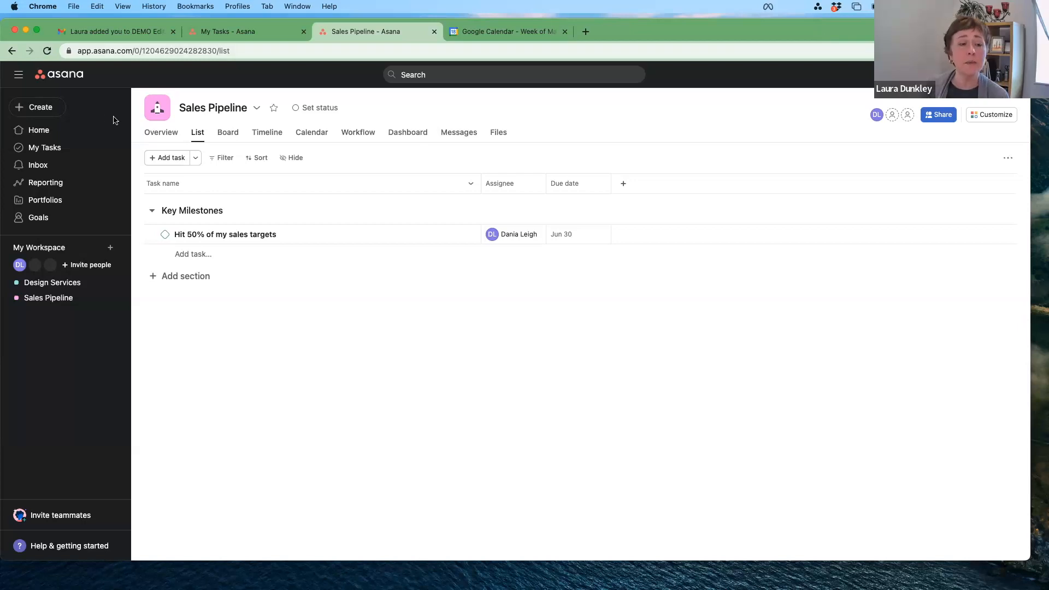
# Step: From the Home page, open My Settings through the profile avatar's account menu
pyautogui.click(46, 134)
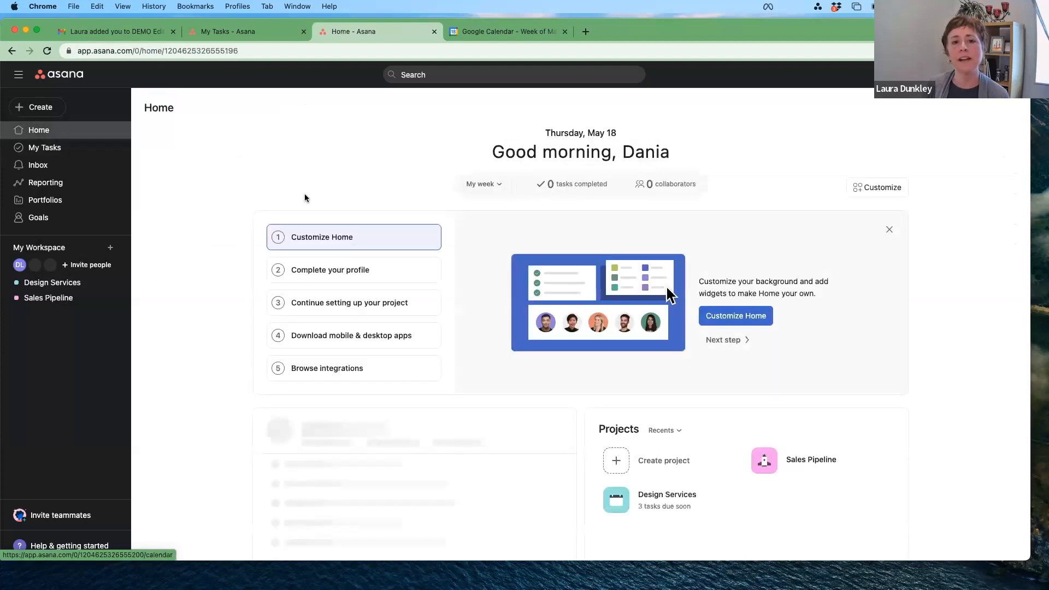
pyautogui.scroll(-5, 974, 277)
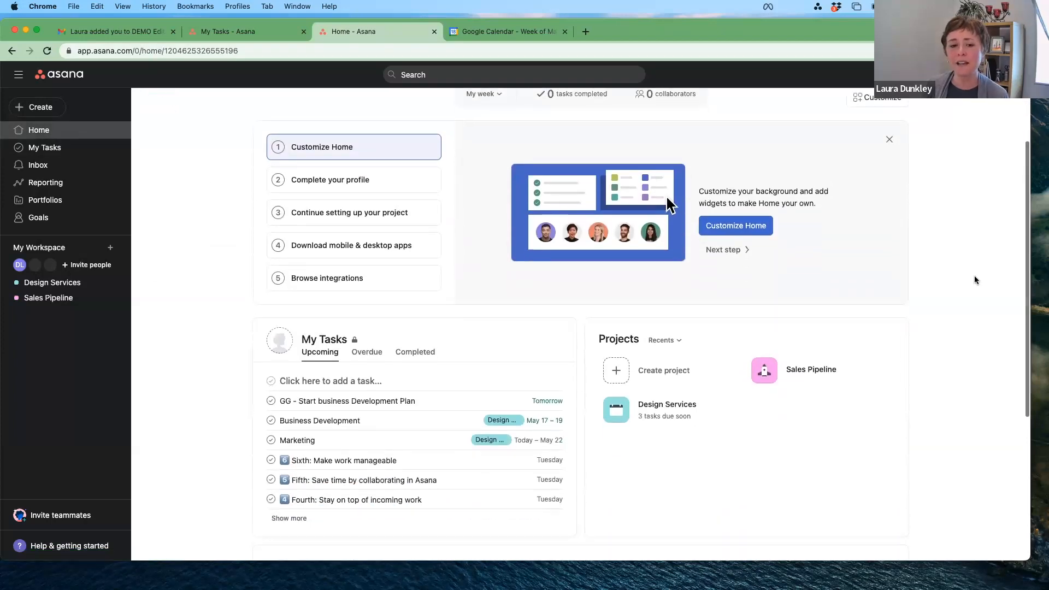
pyautogui.scroll(5, 976, 279)
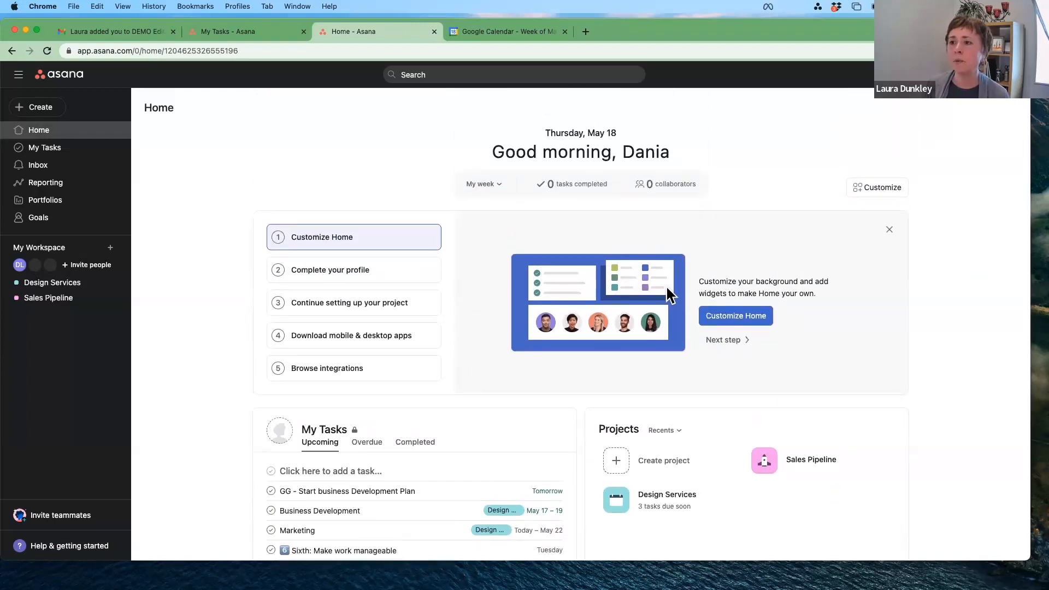
pyautogui.click(1003, 74)
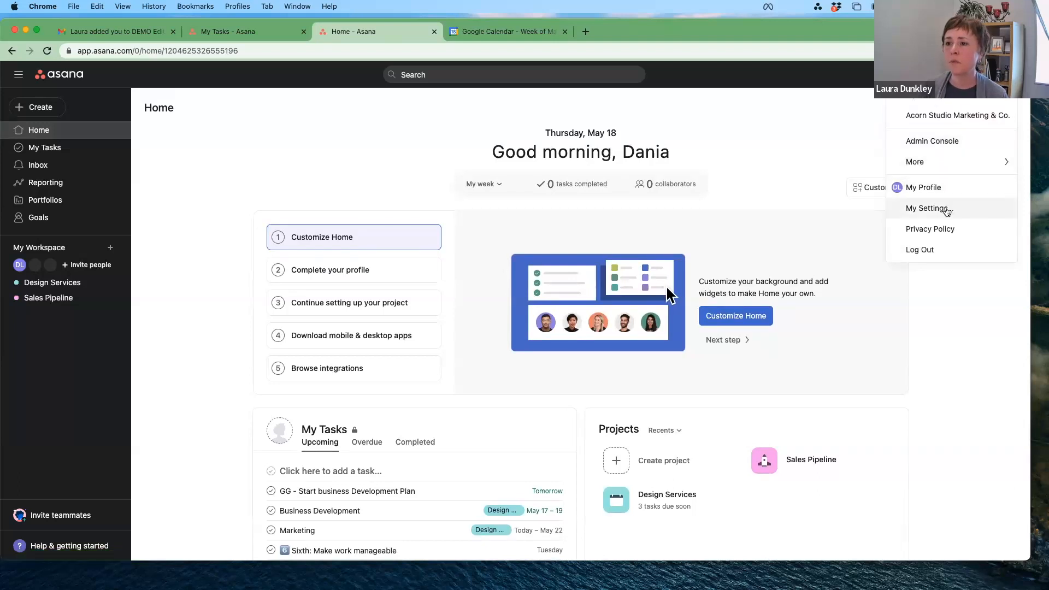
pyautogui.click(946, 209)
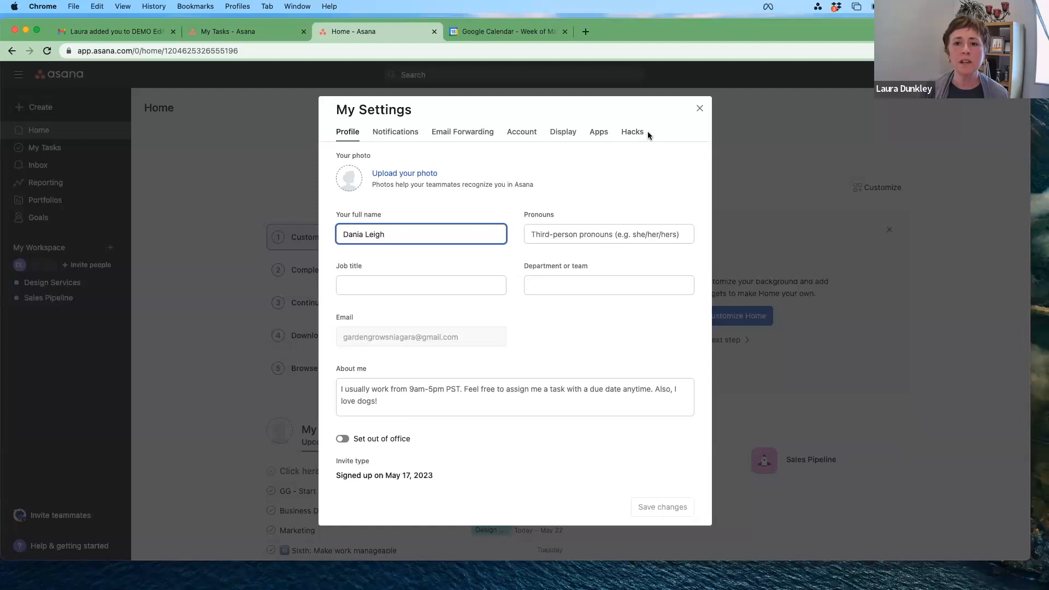
# Step: On the Notifications tab, turn on 'Do not notify me from' 5:00pm to 9:00am
pyautogui.click(399, 134)
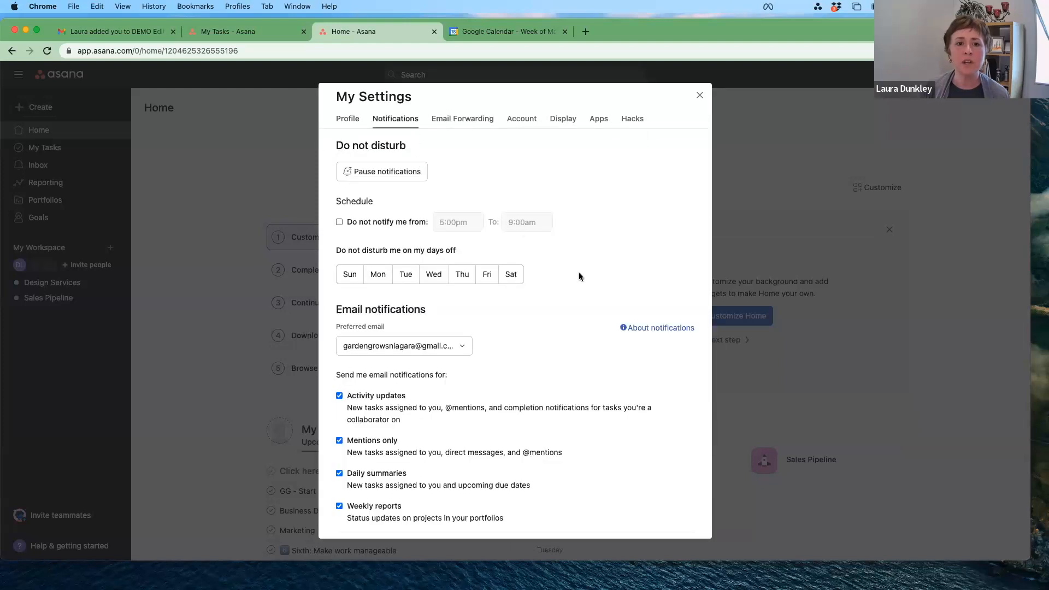
pyautogui.scroll(-1, 584, 276)
pyautogui.scroll(1, 547, 267)
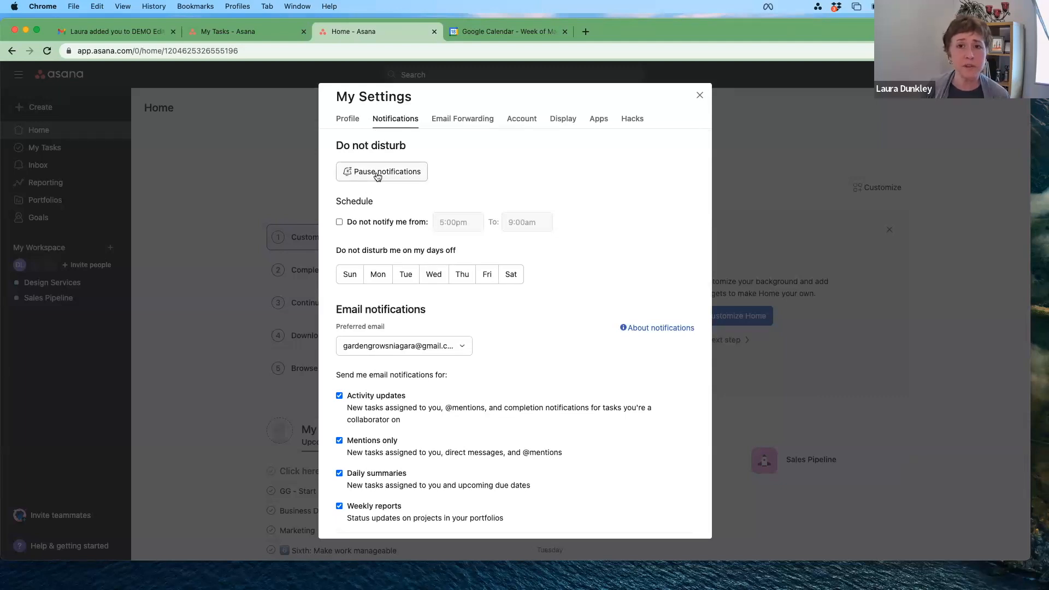
pyautogui.click(340, 221)
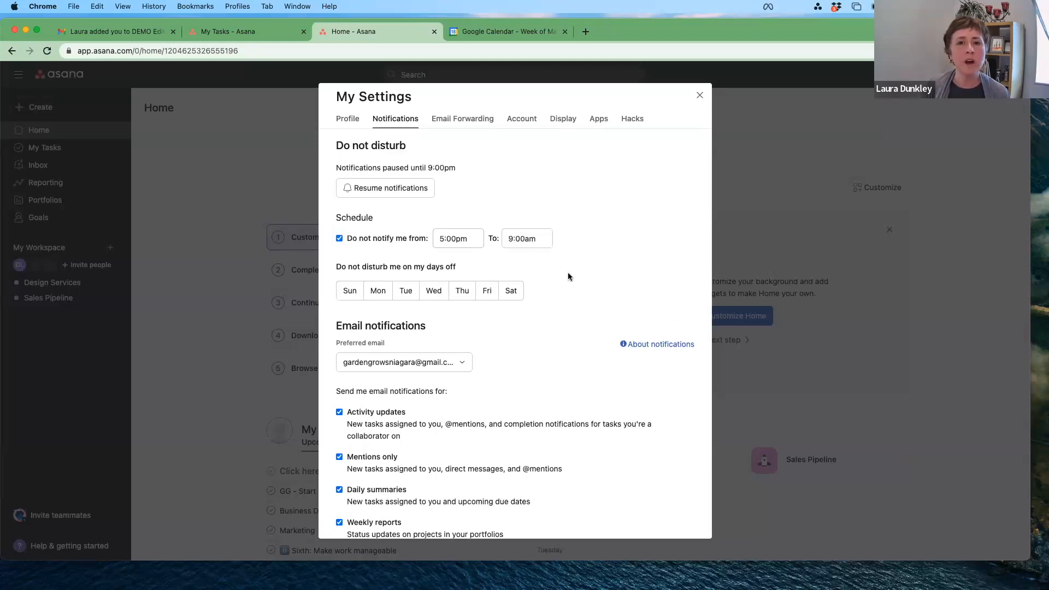
# Step: Mark Saturday and Sunday as days off
pyautogui.scroll(-1, 568, 277)
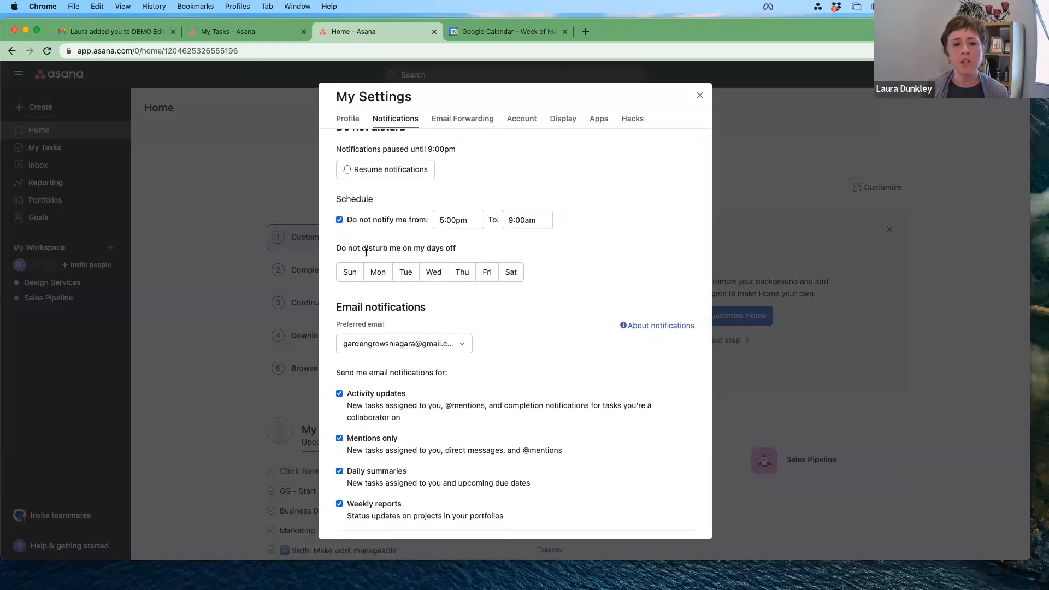
pyautogui.scroll(-1, 597, 267)
pyautogui.click(503, 247)
pyautogui.click(347, 245)
pyautogui.scroll(-1, 586, 263)
pyautogui.scroll(-2, 556, 258)
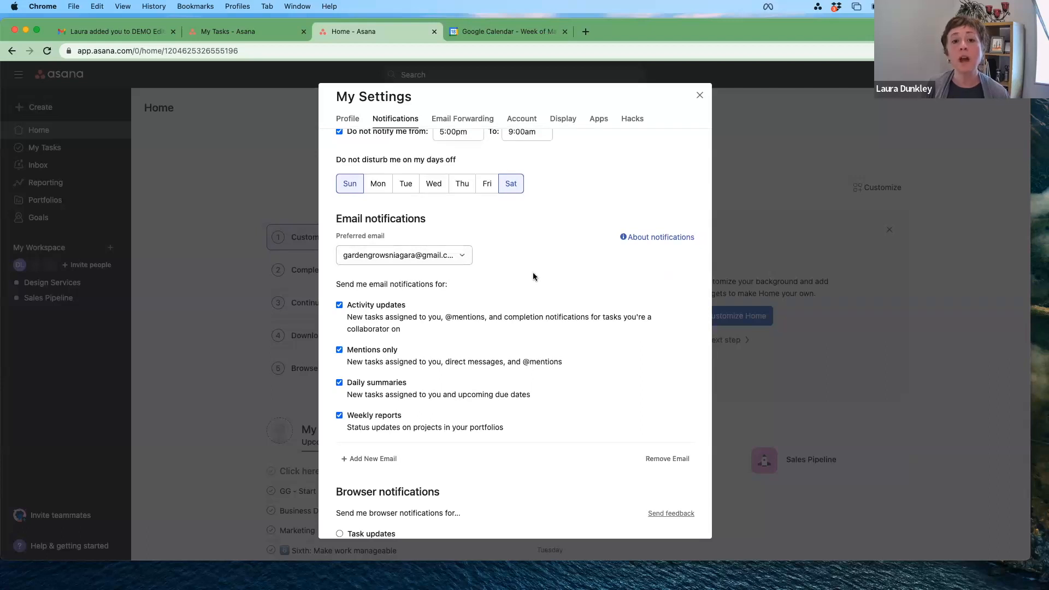
pyautogui.scroll(-1, 534, 273)
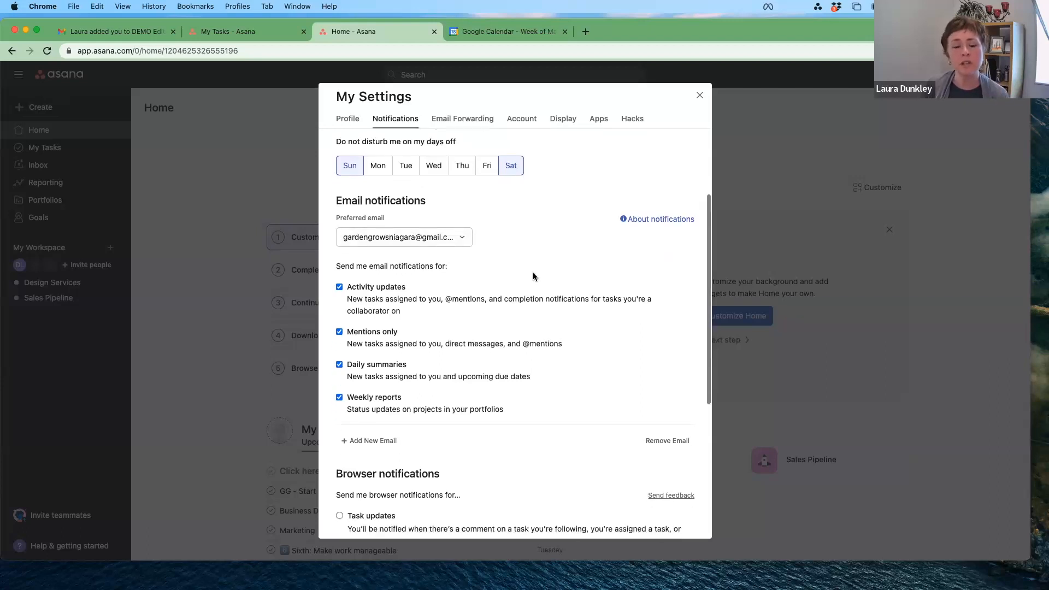
pyautogui.scroll(-3, 534, 276)
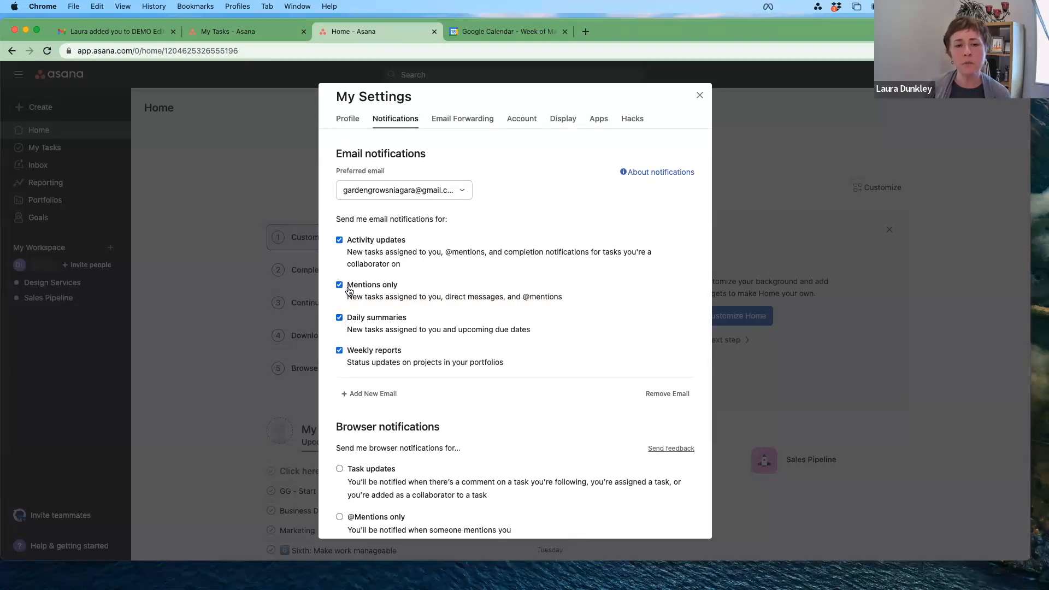
# Step: Turn off activity-update and daily-summary emails, then review the remaining notification options
pyautogui.click(339, 240)
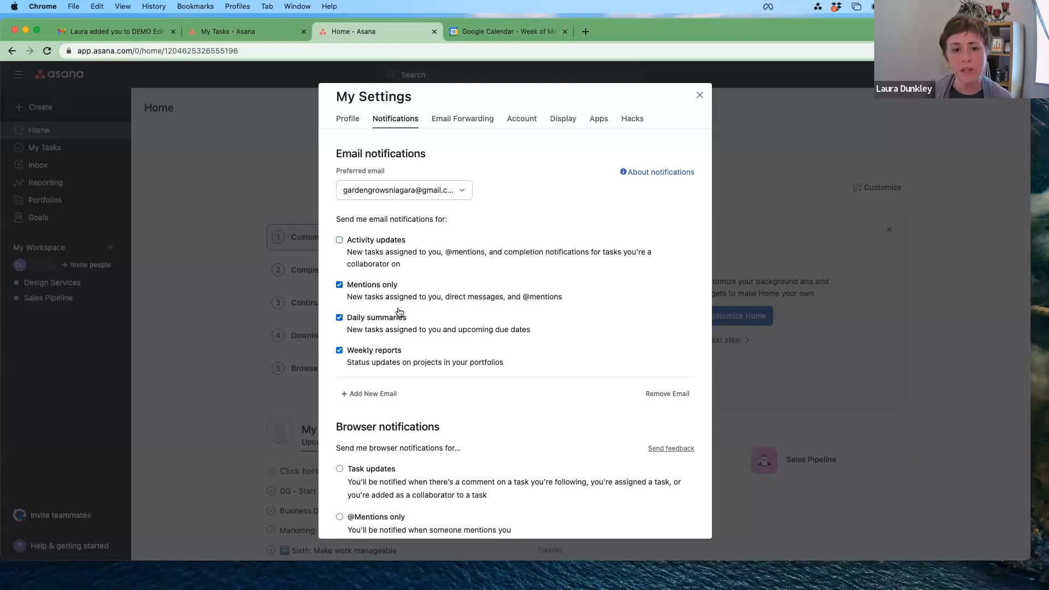
pyautogui.click(340, 317)
pyautogui.scroll(-1, 533, 359)
pyautogui.scroll(-5, 534, 360)
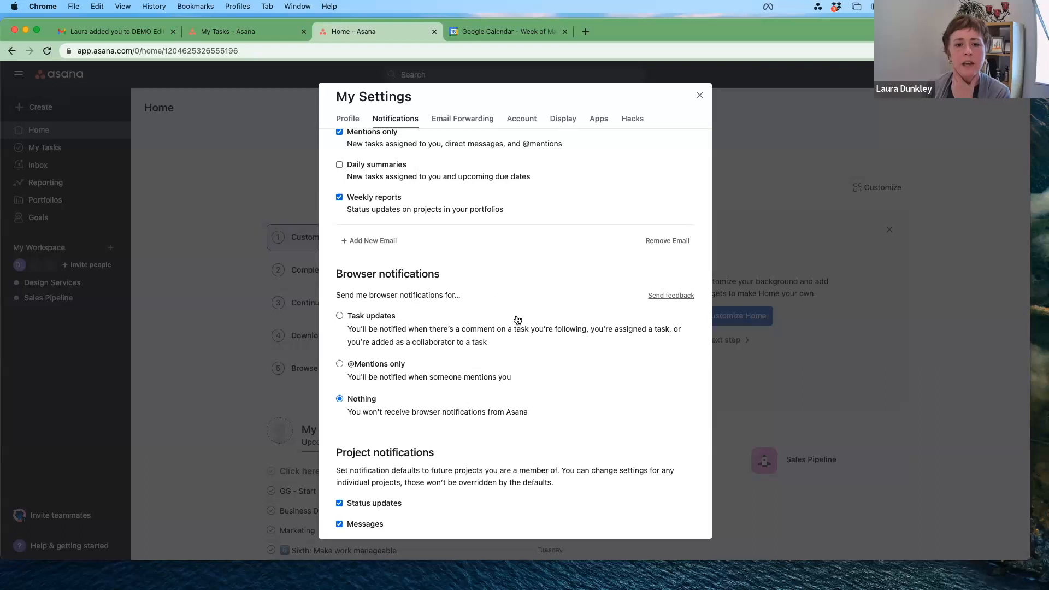
pyautogui.scroll(-2, 518, 319)
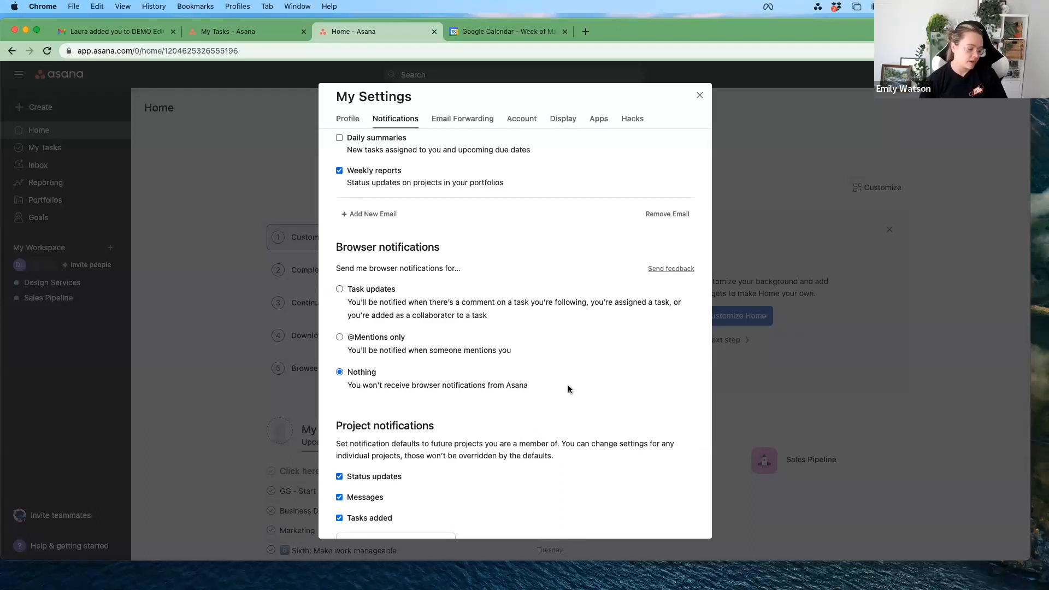
pyautogui.scroll(-2, 568, 389)
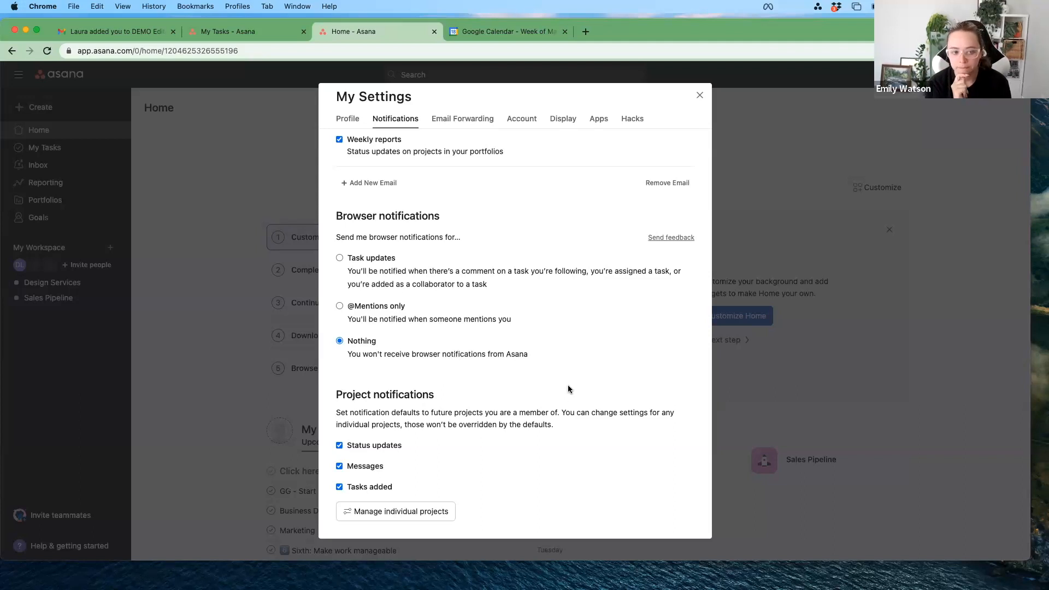
pyautogui.scroll(1, 568, 386)
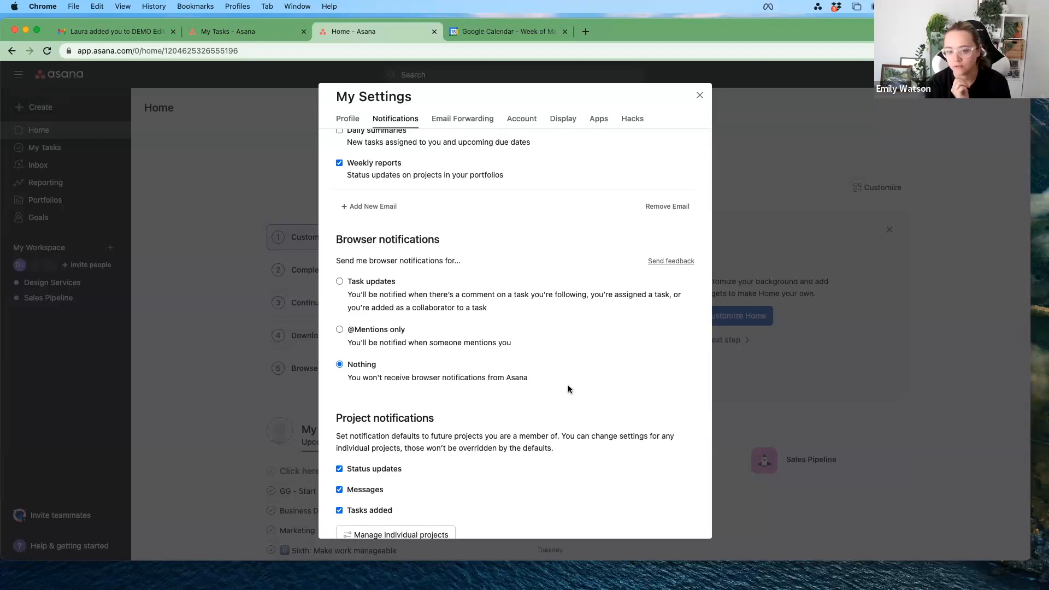
pyautogui.scroll(-1, 569, 385)
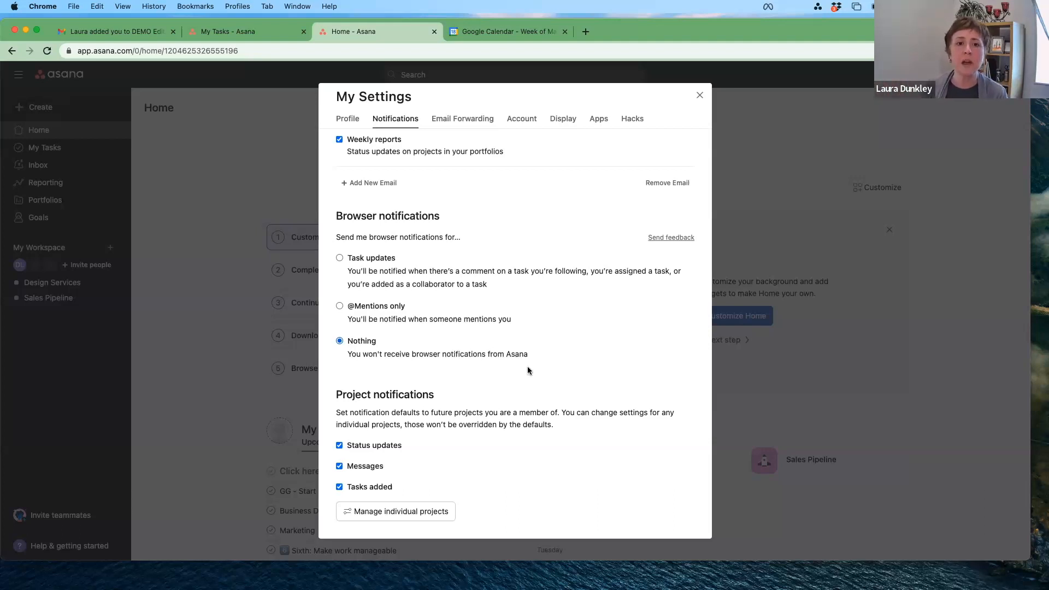
pyautogui.scroll(10, 524, 369)
pyautogui.scroll(5, 534, 378)
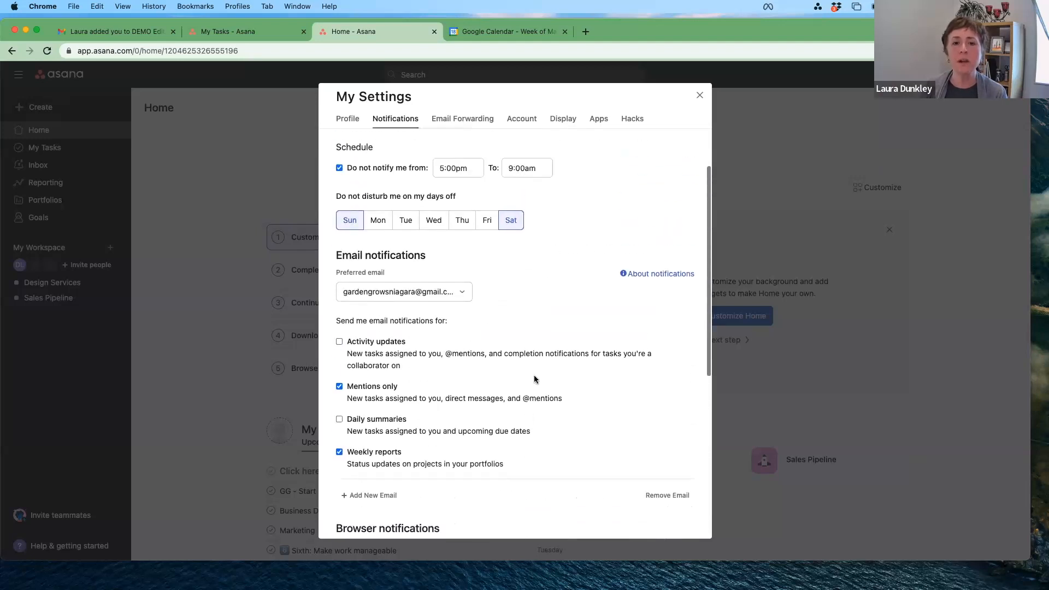
pyautogui.scroll(-1, 528, 454)
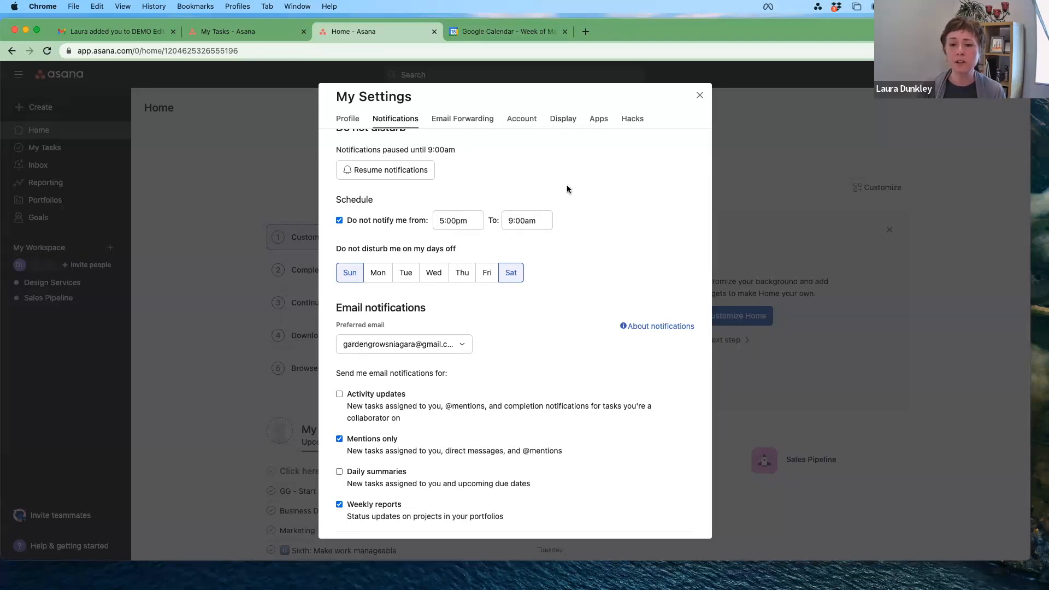
pyautogui.scroll(-3, 567, 185)
pyautogui.scroll(-3, 566, 184)
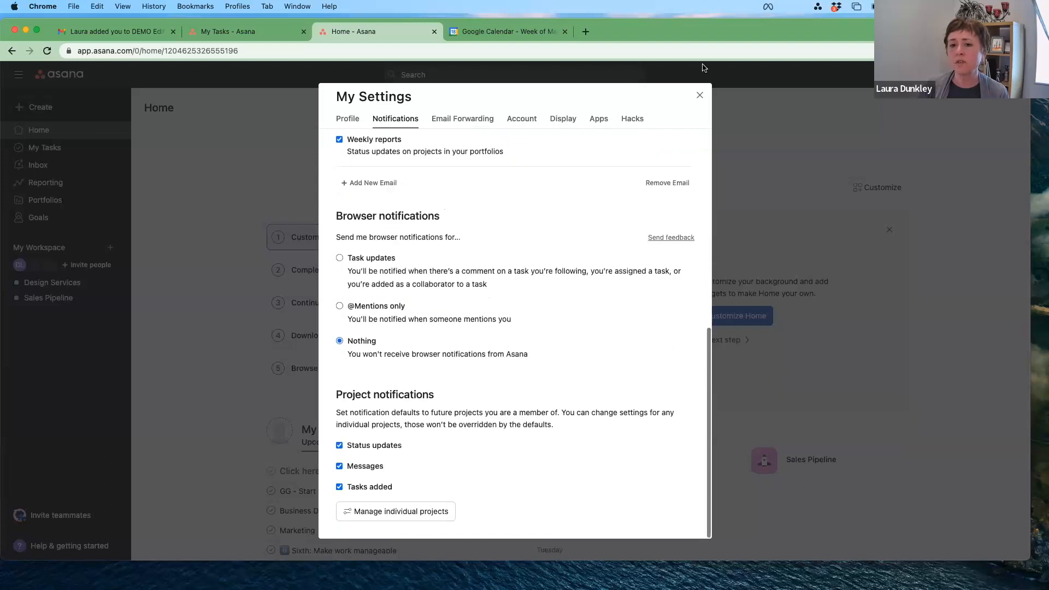
# Step: Close My Settings and open your My Profile page from the account menu
pyautogui.click(700, 95)
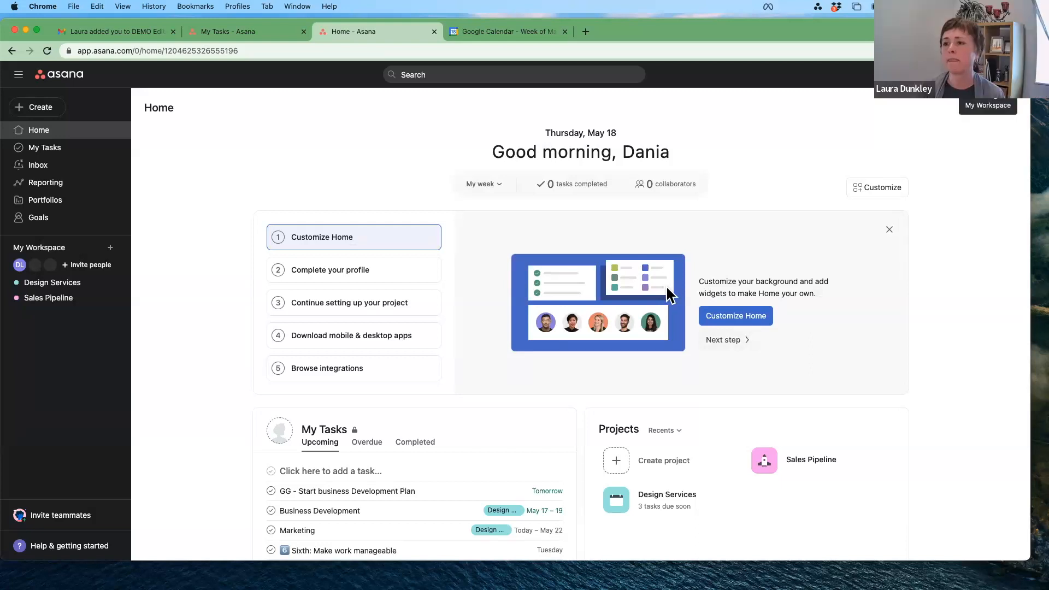
pyautogui.click(1004, 74)
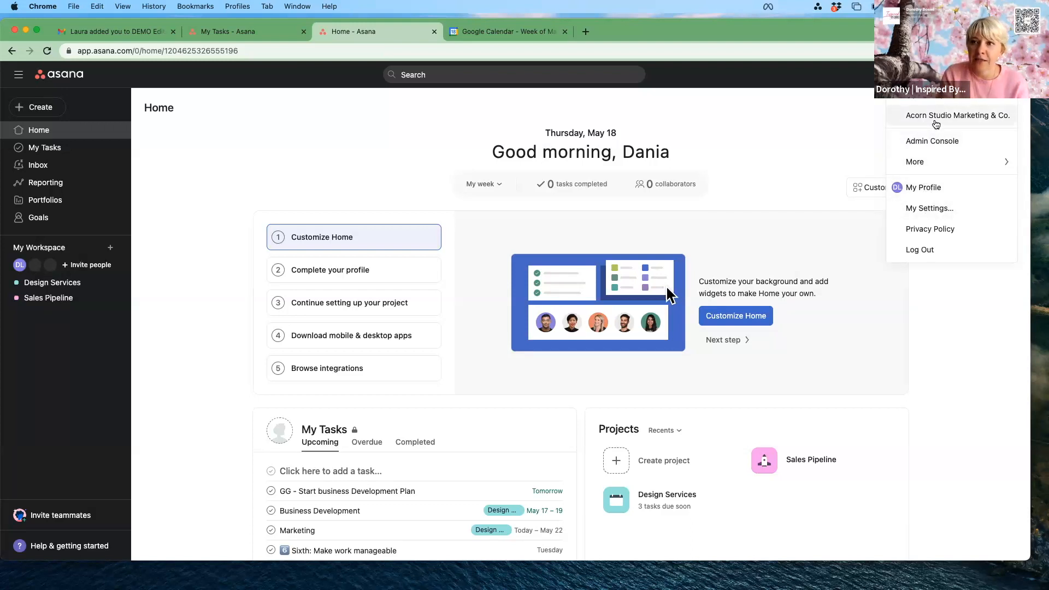
pyautogui.moveTo(939, 173)
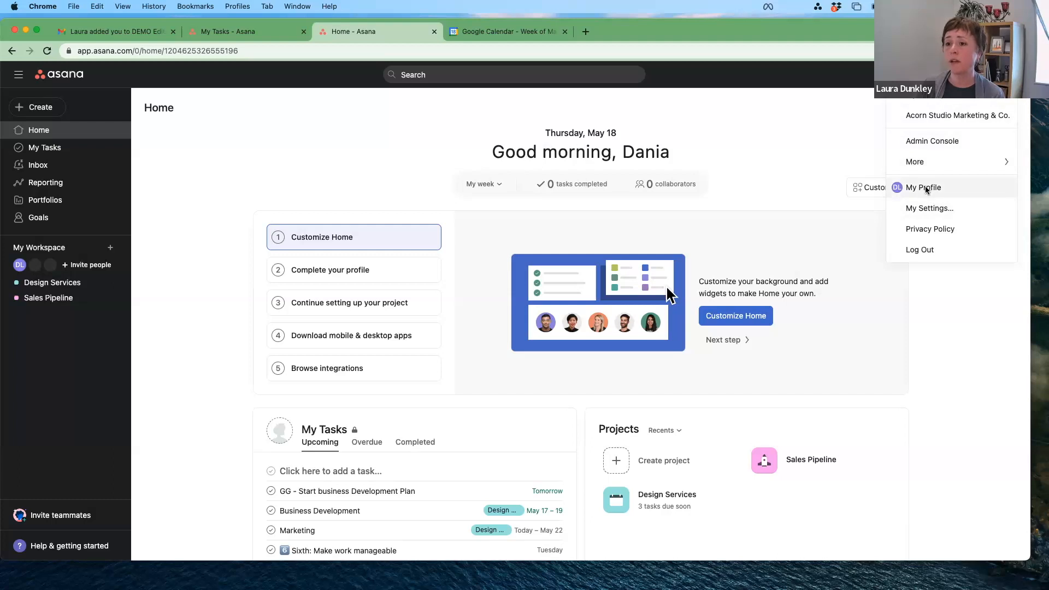
pyautogui.click(926, 188)
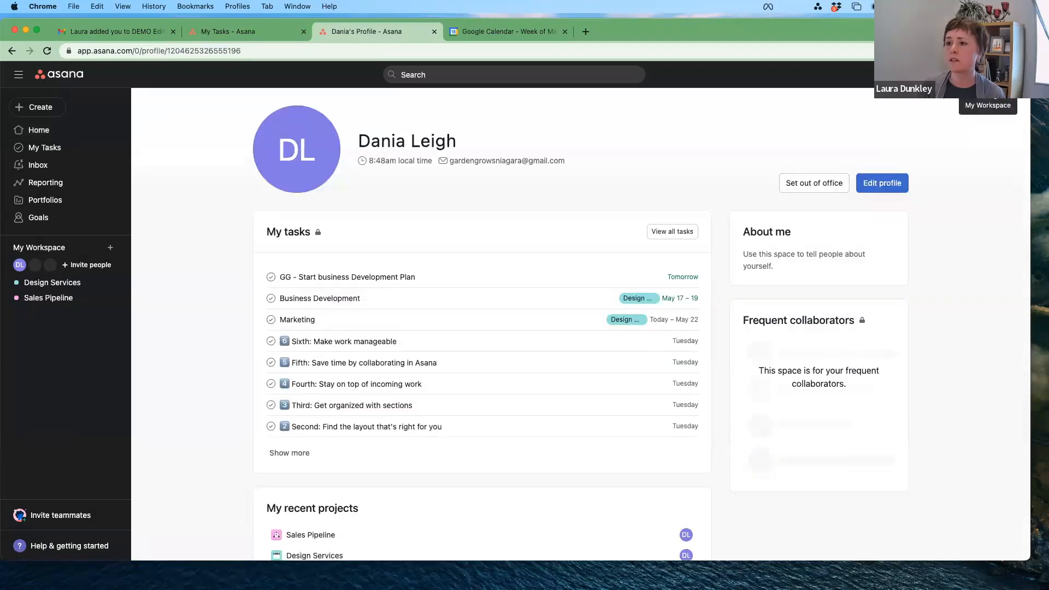
pyautogui.click(1000, 75)
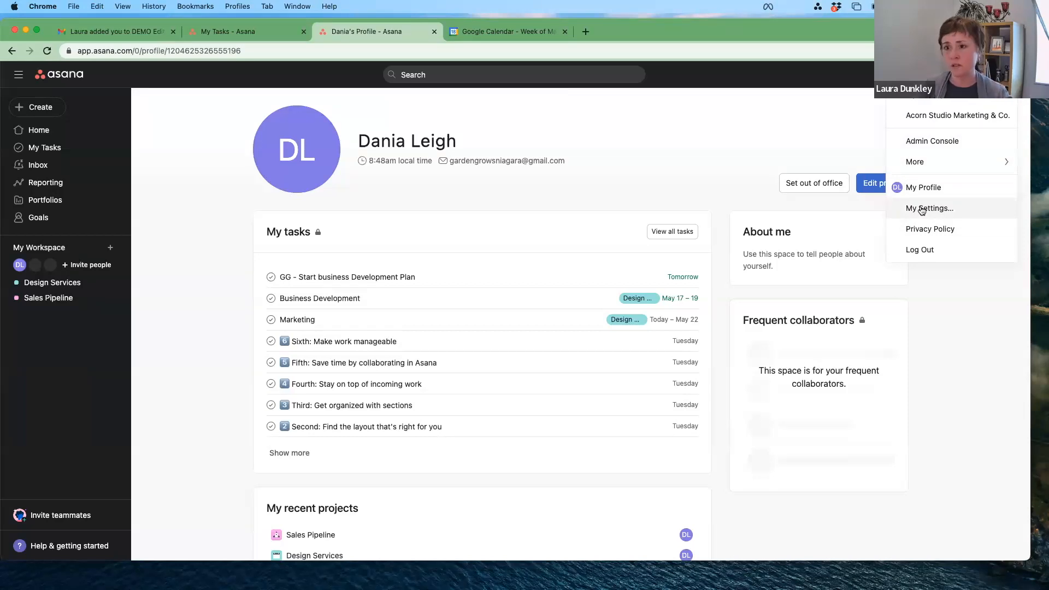
# Step: In My Settings > Notifications, enable Activity updates emails, then close the dialog
pyautogui.click(923, 209)
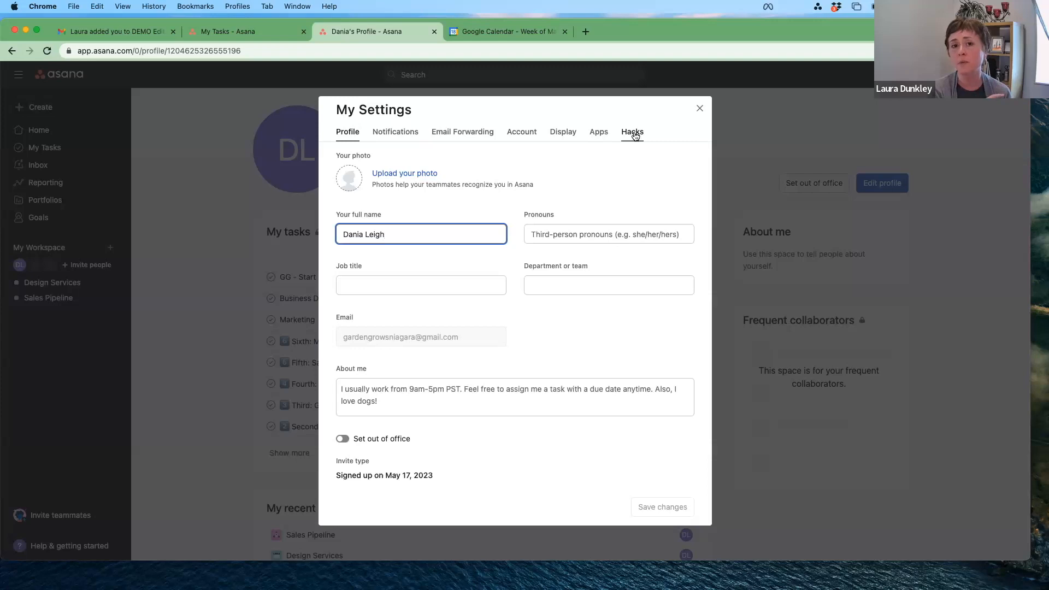
pyautogui.click(378, 131)
pyautogui.scroll(-3, 526, 361)
pyautogui.scroll(-2, 526, 365)
pyautogui.scroll(4, 525, 365)
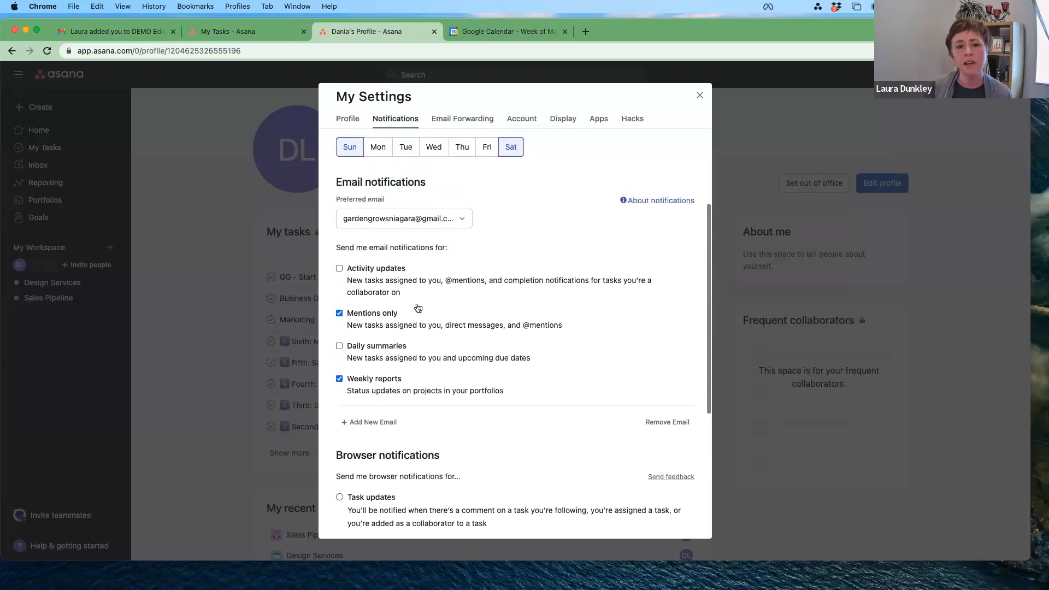
pyautogui.click(339, 269)
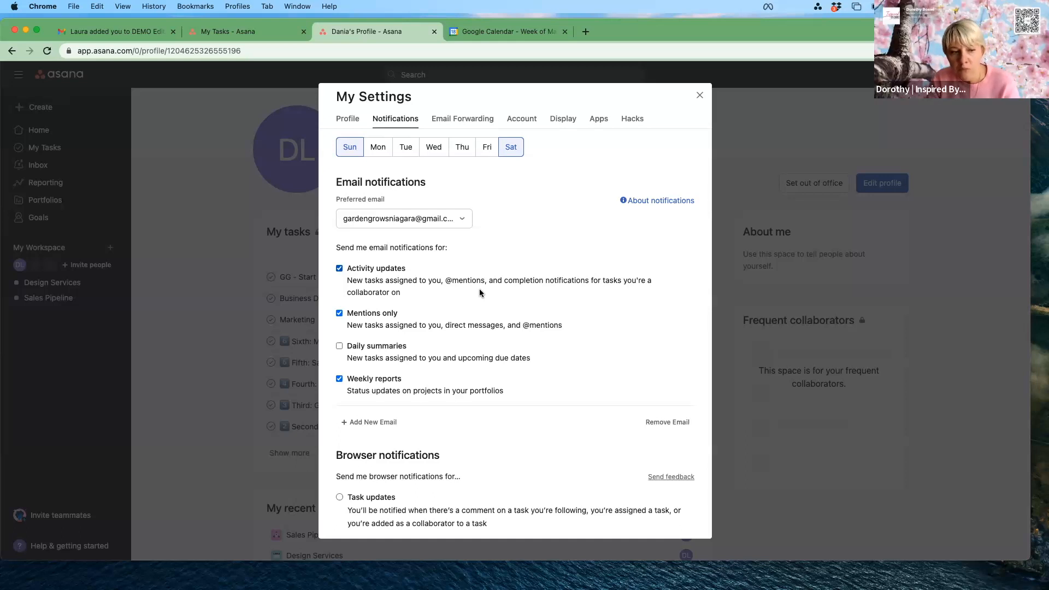
pyautogui.scroll(-1, 480, 292)
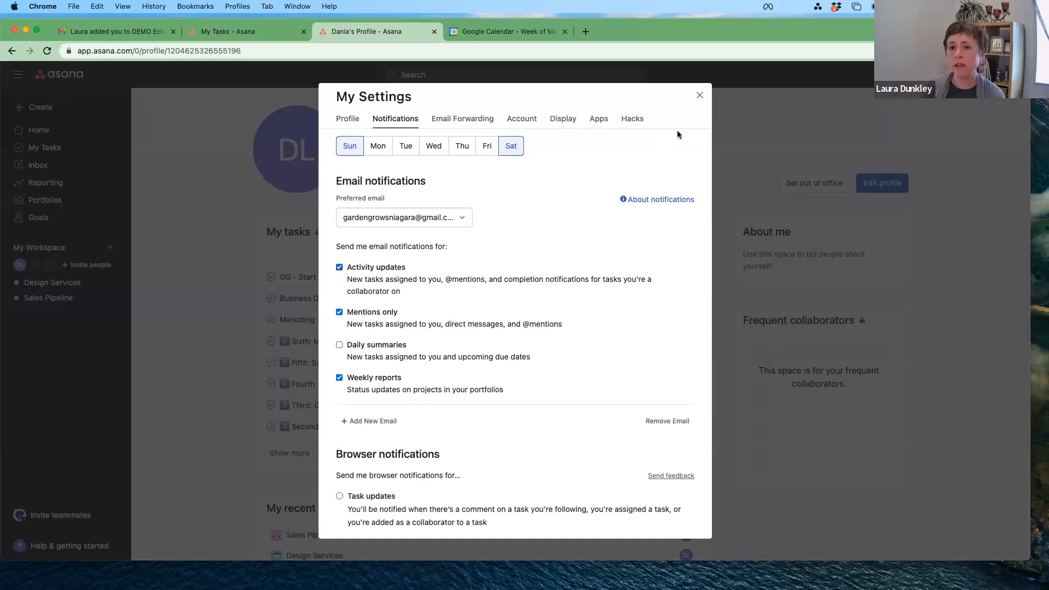
pyautogui.click(698, 97)
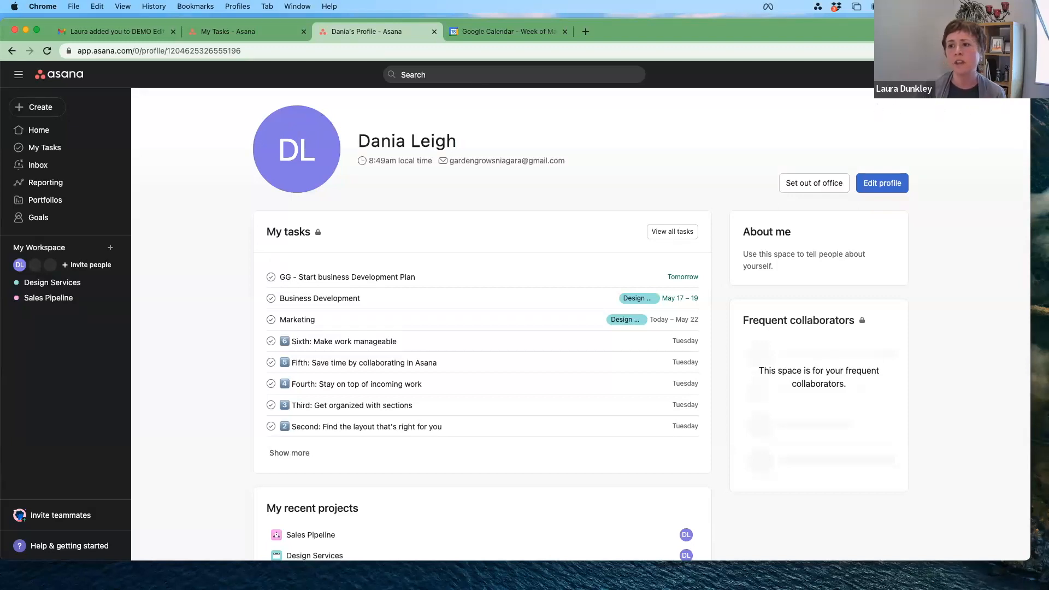
# Step: Switch to the Acorn Studio Marketing & Co. workspace from the account menu
pyautogui.click(1011, 74)
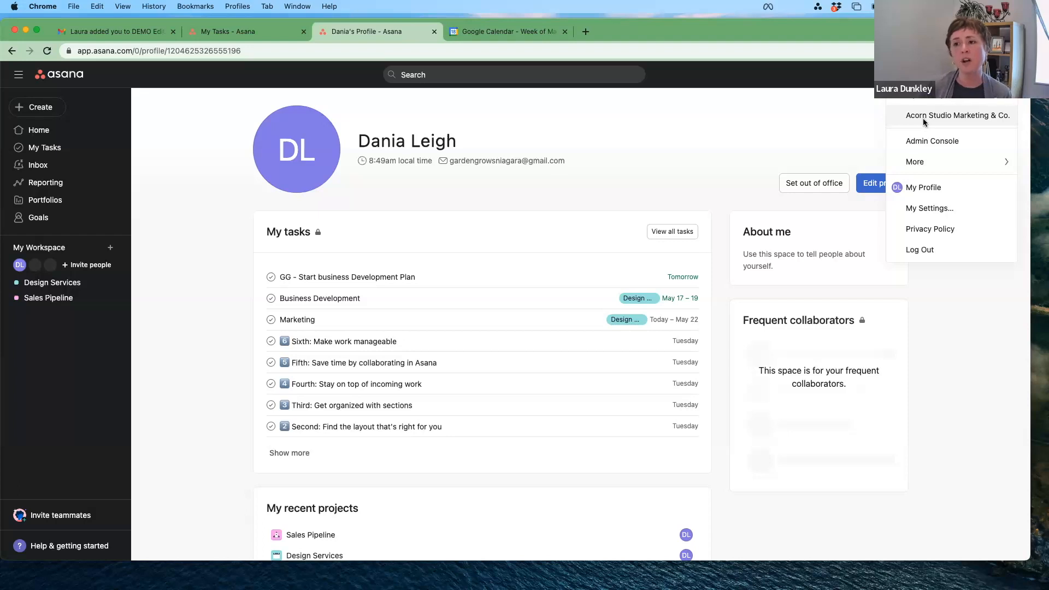
pyautogui.click(922, 118)
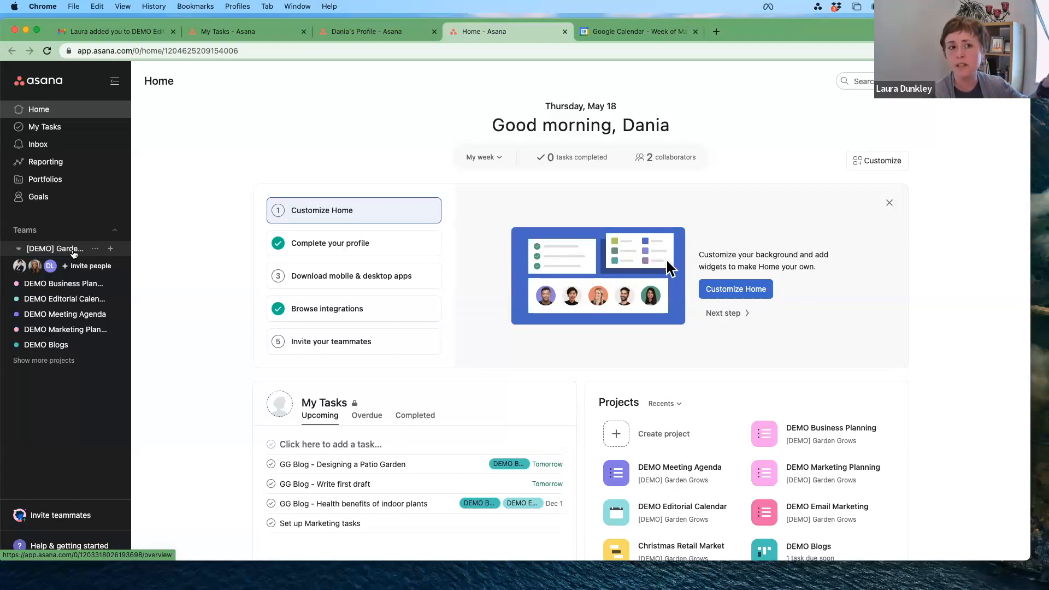
# Step: Open DEMO Business Planning, then switch back to My Workspace from the account menu
pyautogui.click(73, 291)
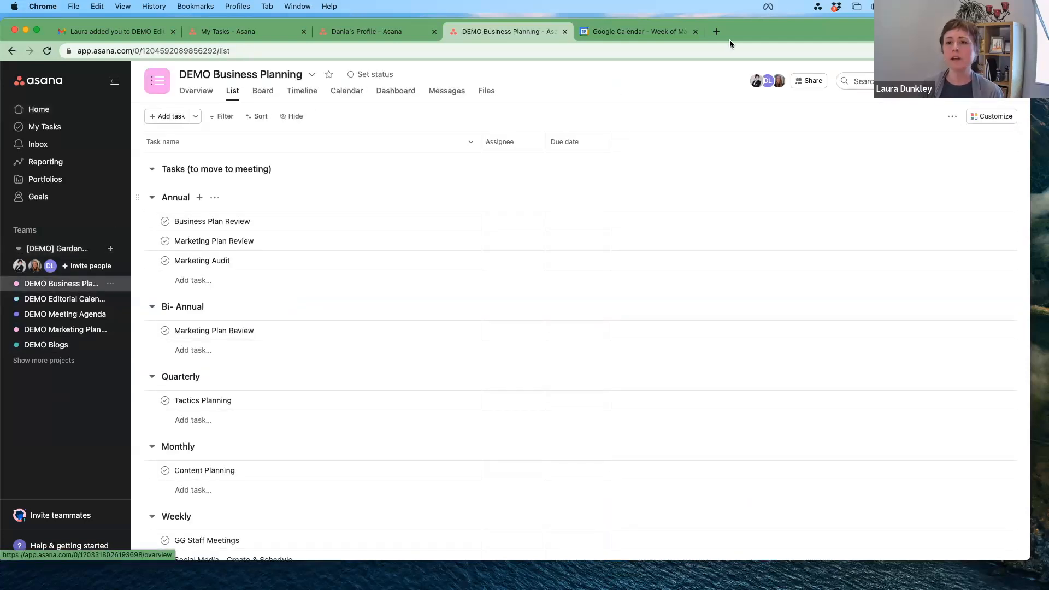
pyautogui.moveTo(840, 27); pyautogui.dragTo(847, 65)
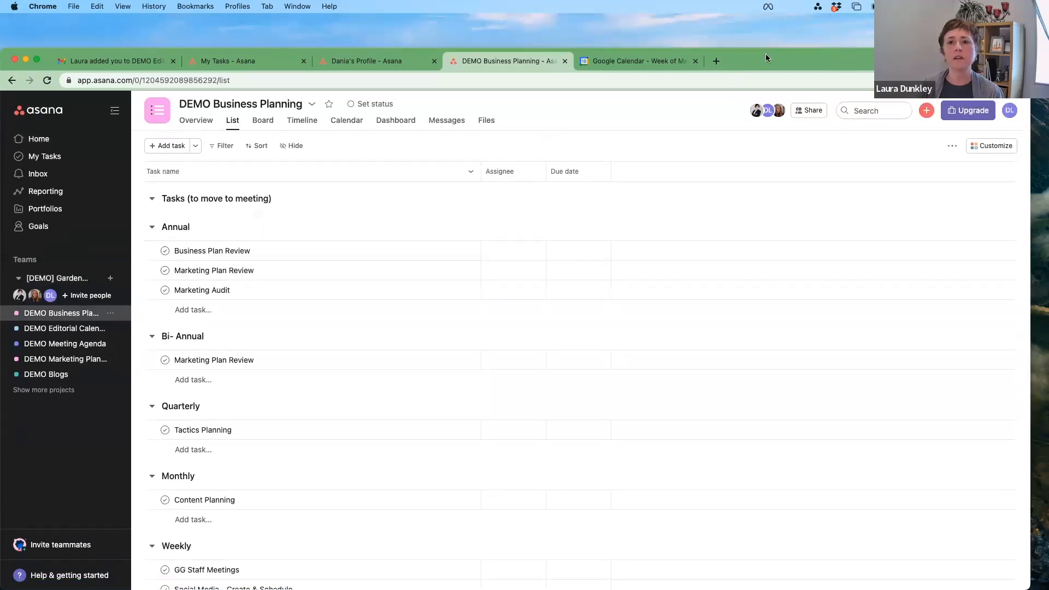
pyautogui.moveTo(766, 55); pyautogui.dragTo(765, 52)
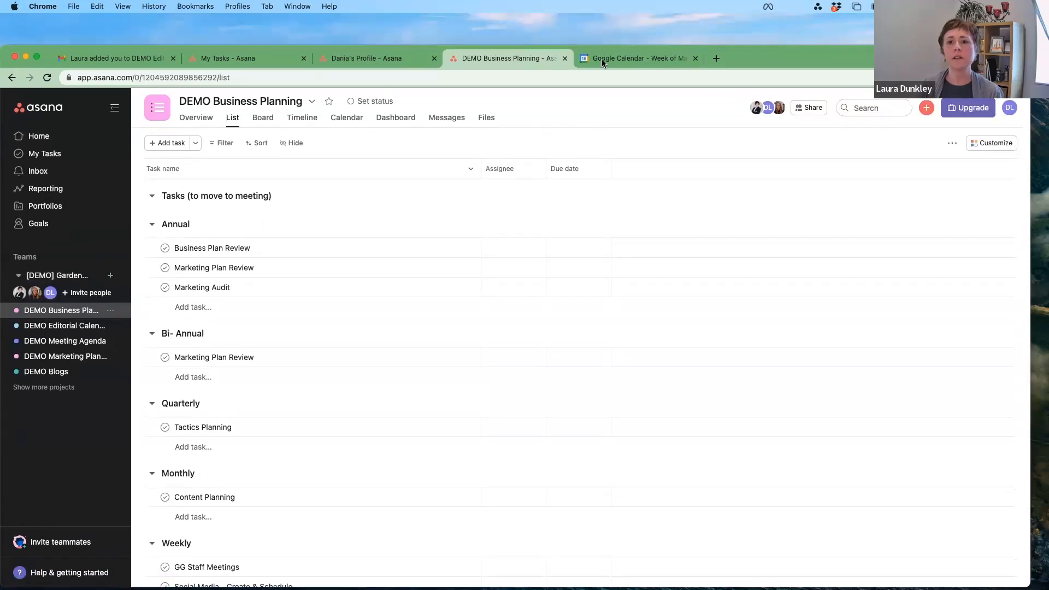
pyautogui.click(1007, 111)
pyautogui.click(928, 150)
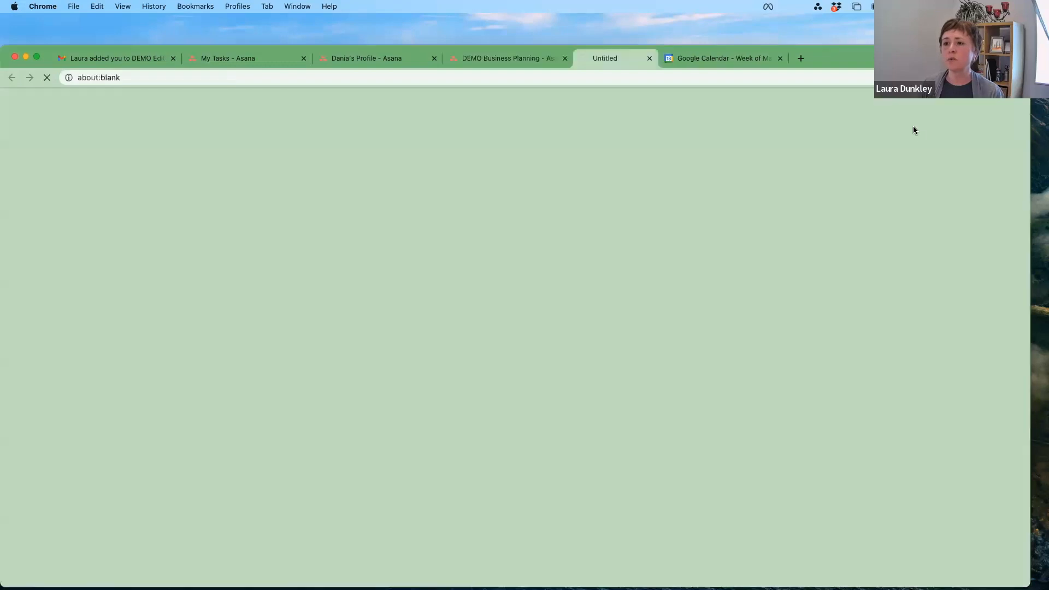
pyautogui.moveTo(907, 58)
pyautogui.mouseDown()
pyautogui.moveTo(907, 38)
pyautogui.moveTo(907, 52)
pyautogui.mouseUp()
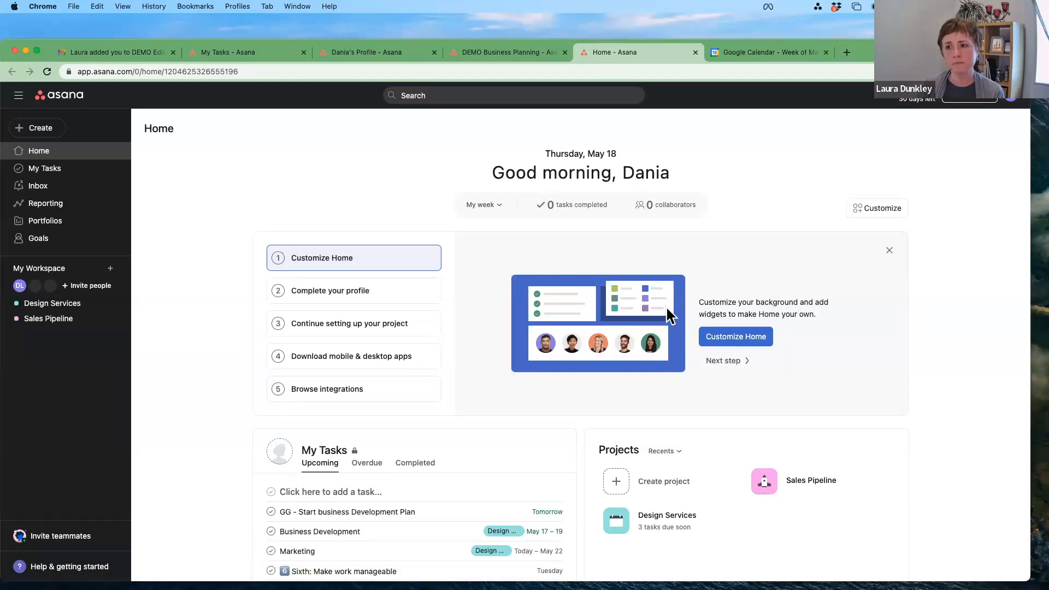
# Step: Open the Sales Pipeline project and view its project details without changing anything
pyautogui.click(76, 320)
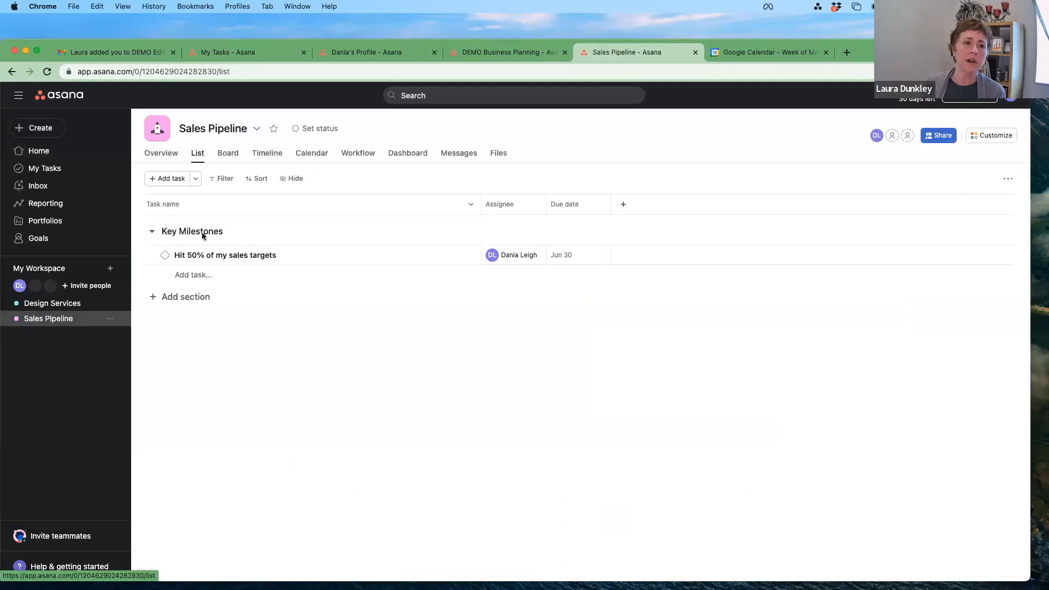
pyautogui.click(260, 130)
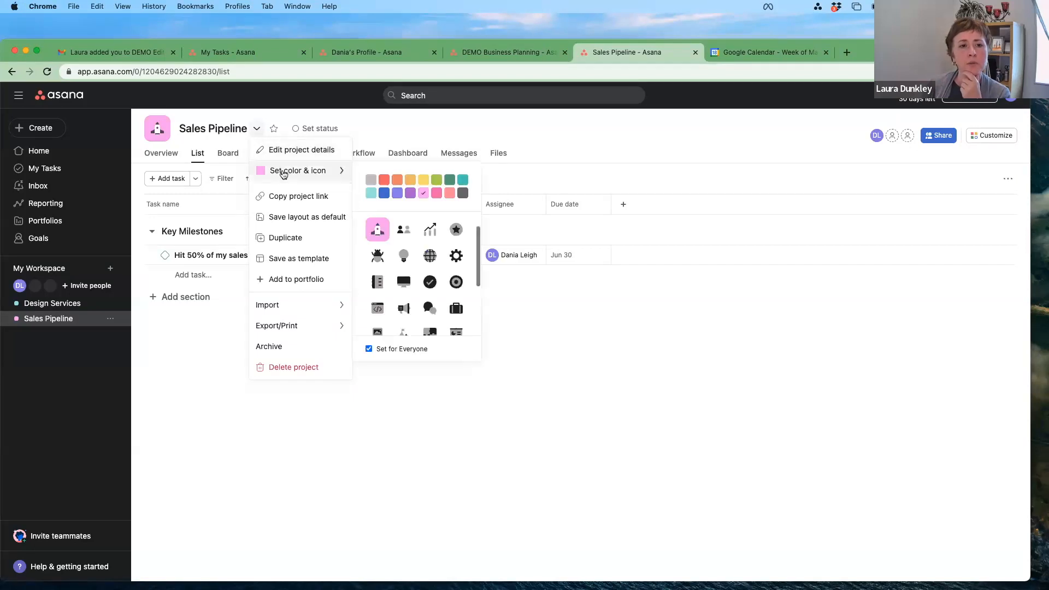
pyautogui.click(286, 151)
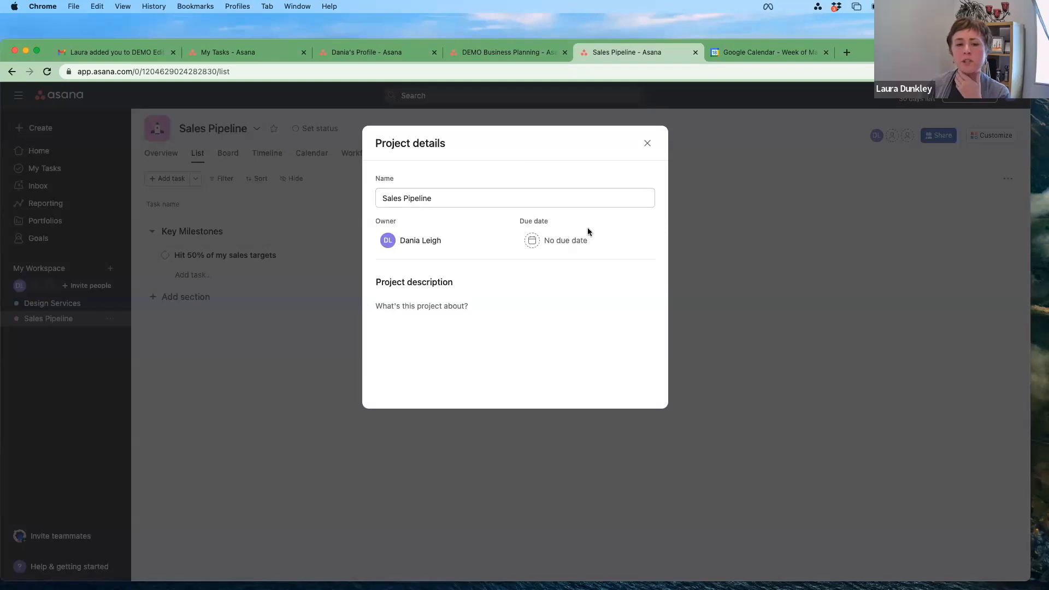
pyautogui.click(648, 144)
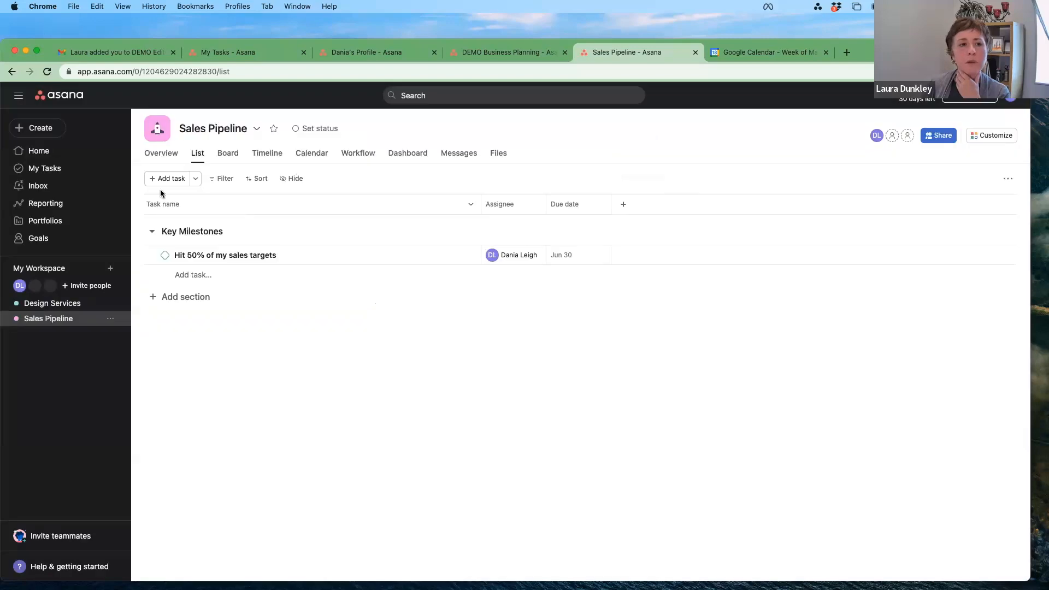
# Step: Look at Sales Pipeline's sidebar options, then start a new project in My Workspace
pyautogui.click(111, 319)
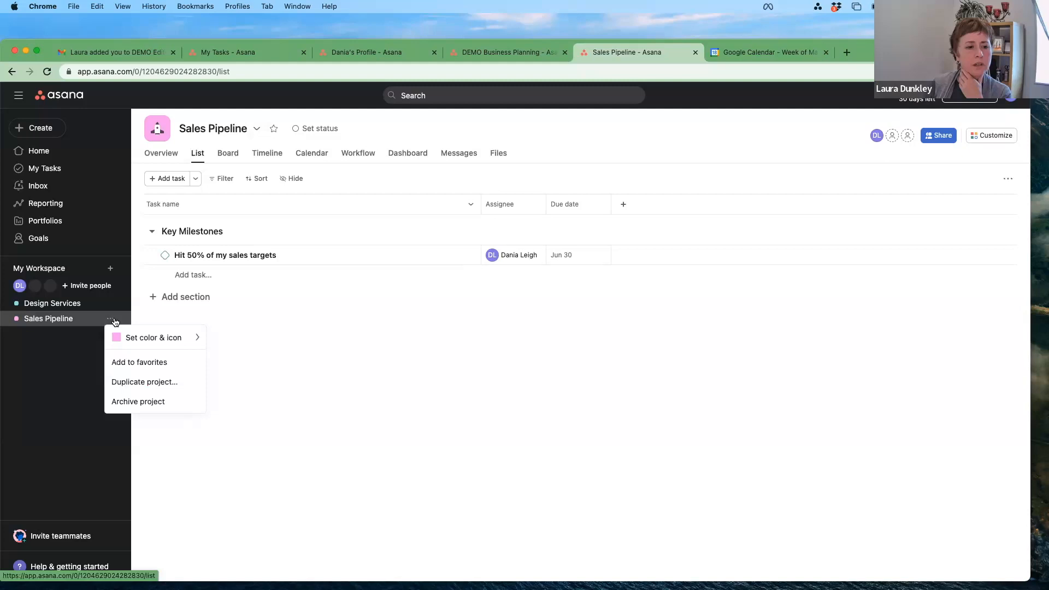
pyautogui.click(111, 270)
pyautogui.click(111, 270)
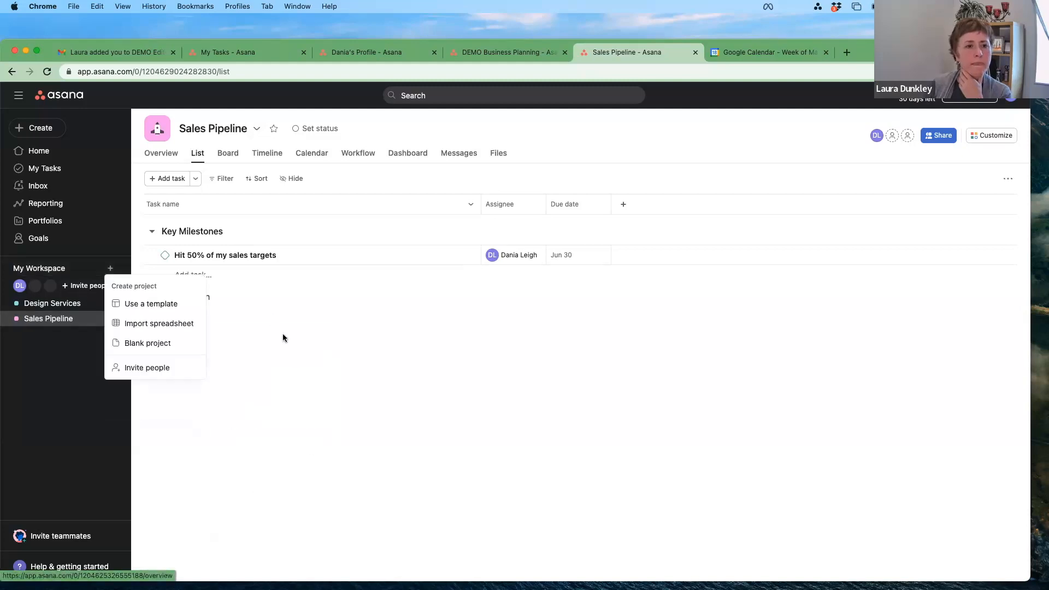
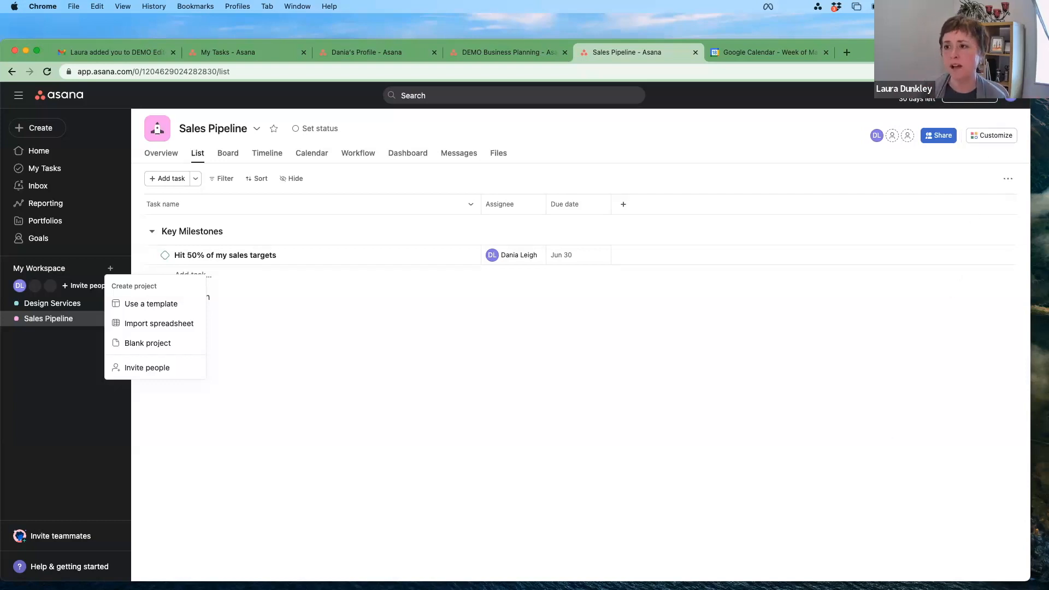
# Step: Switch to the Acorn Studio Marketing & Co. workspace from the account menu
pyautogui.click(1011, 99)
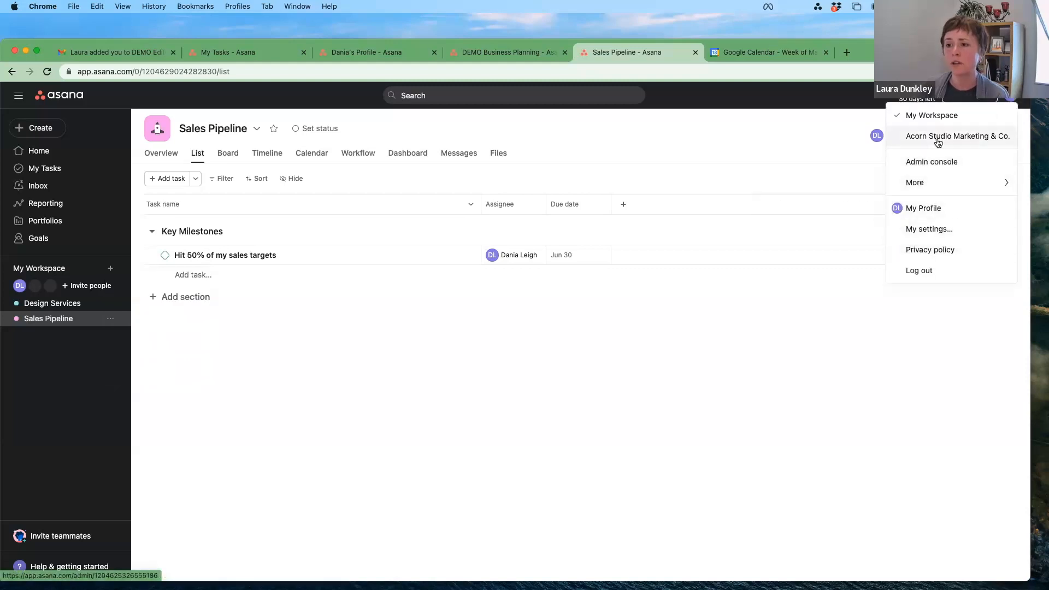
pyautogui.click(938, 142)
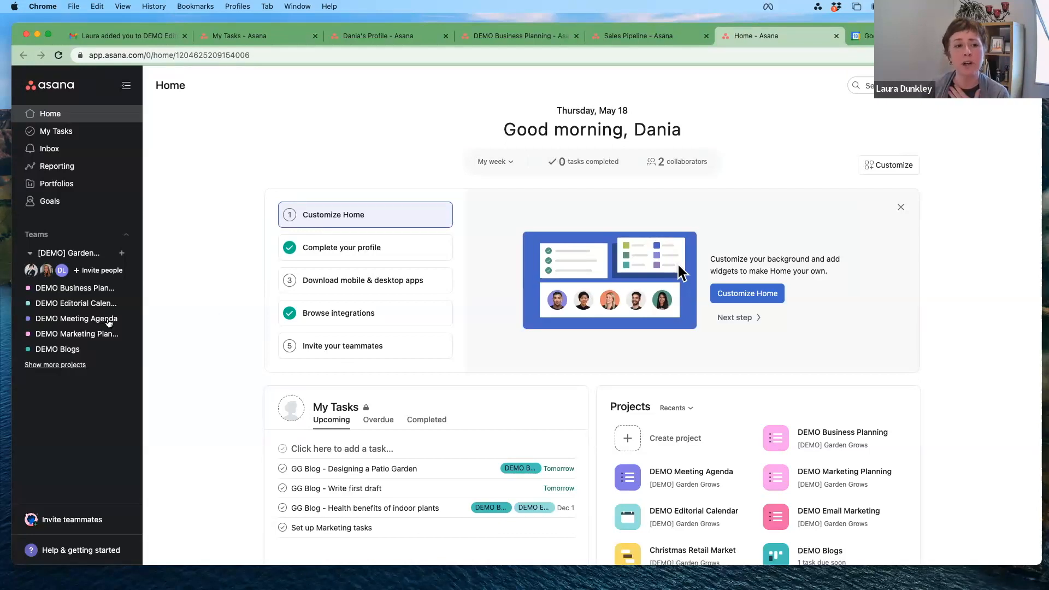
# Step: Expand the [DEMO] Garden Grows team's sidebar list to show all its projects
pyautogui.click(66, 368)
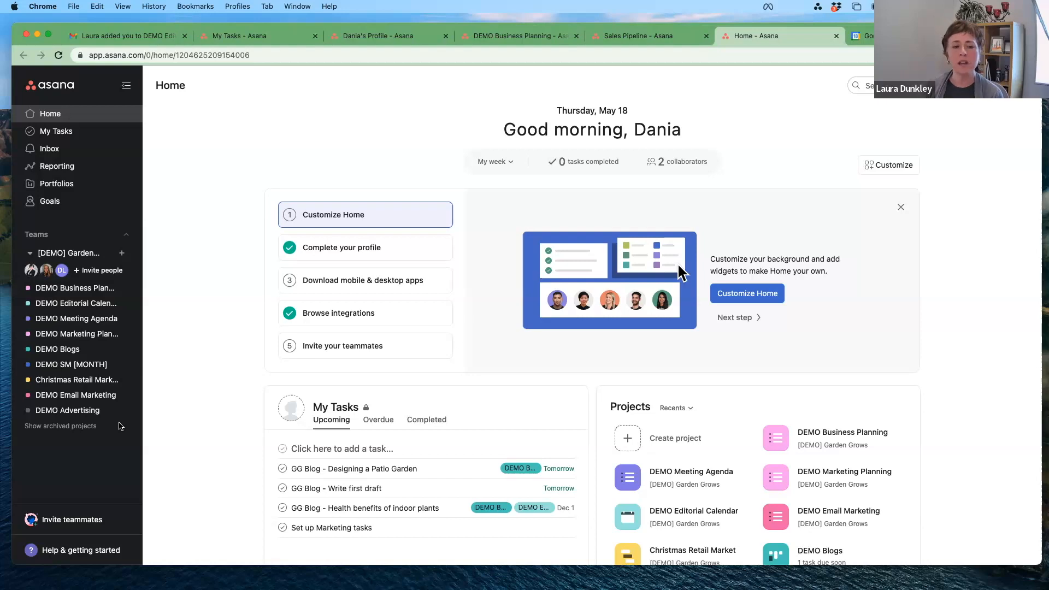
# Step: Open DEMO Business Planning and move DEMO Marketing Planning up to second in the sidebar
pyautogui.click(87, 294)
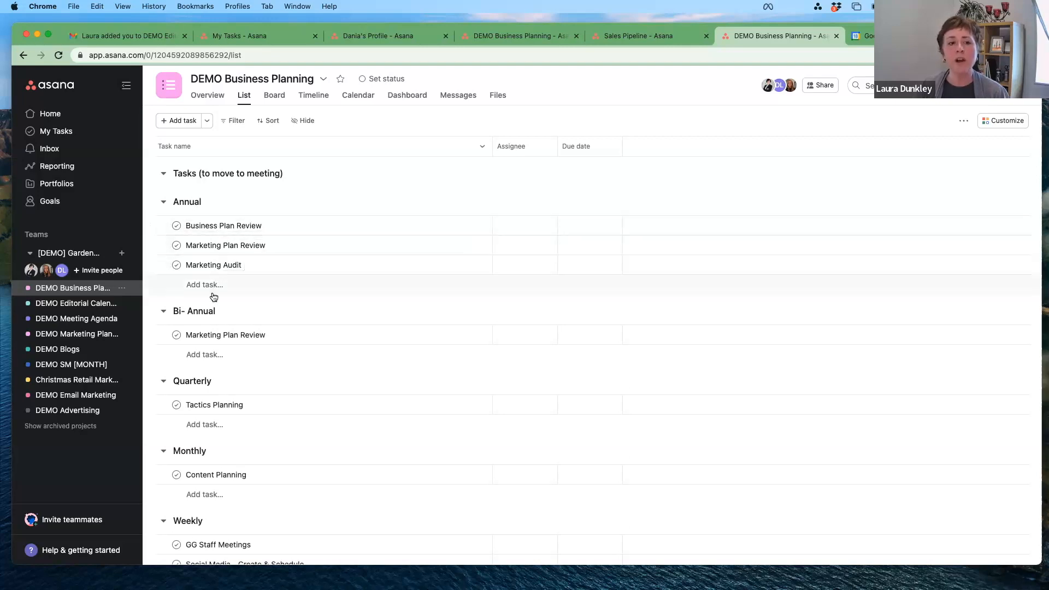
pyautogui.scroll(-1, 213, 316)
pyautogui.scroll(-2, 212, 320)
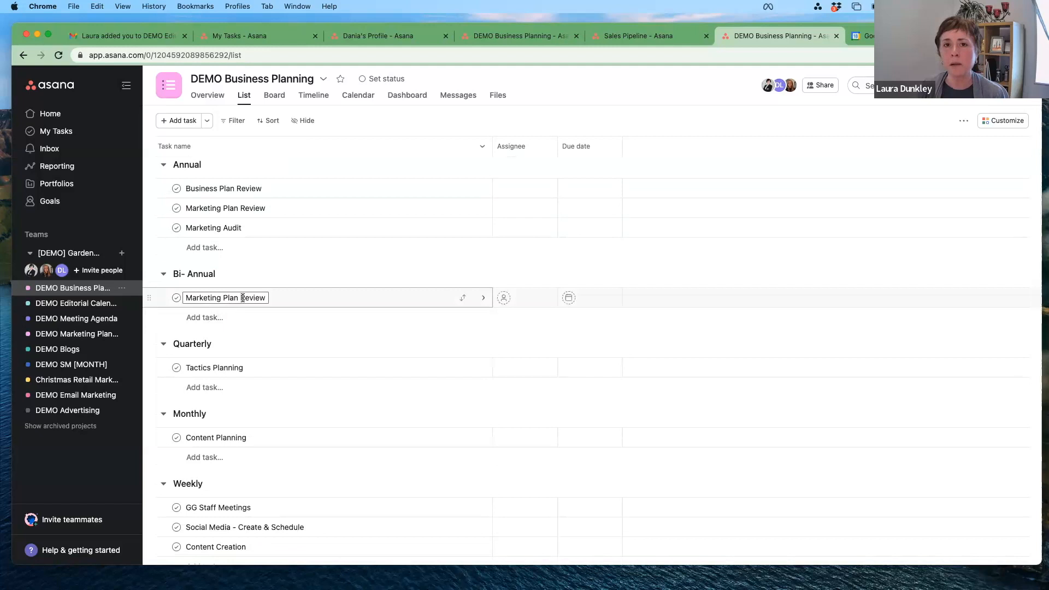
pyautogui.scroll(-9, 250, 358)
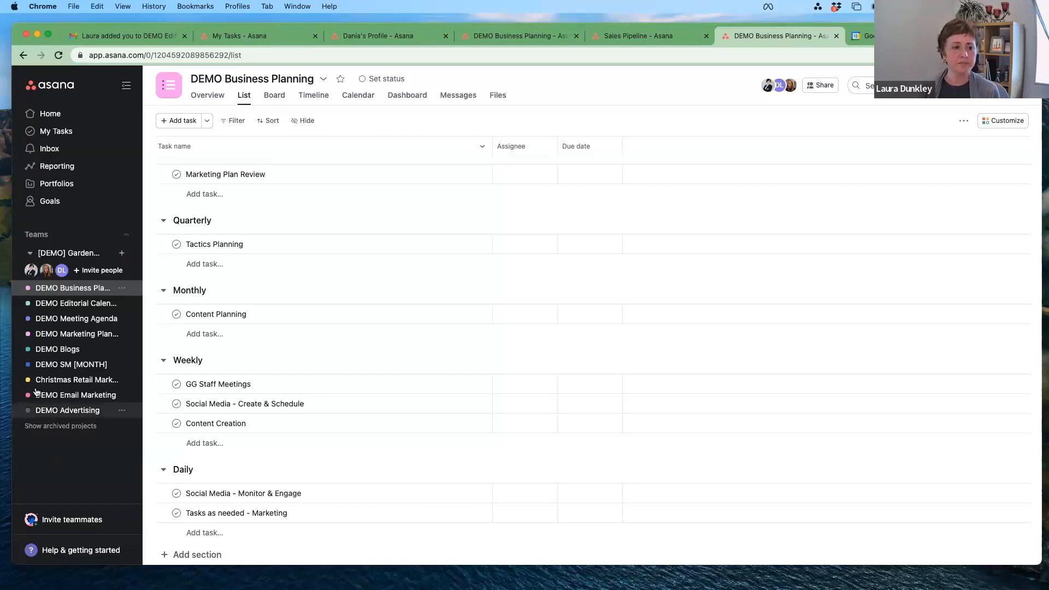
pyautogui.moveTo(43, 333); pyautogui.dragTo(51, 310)
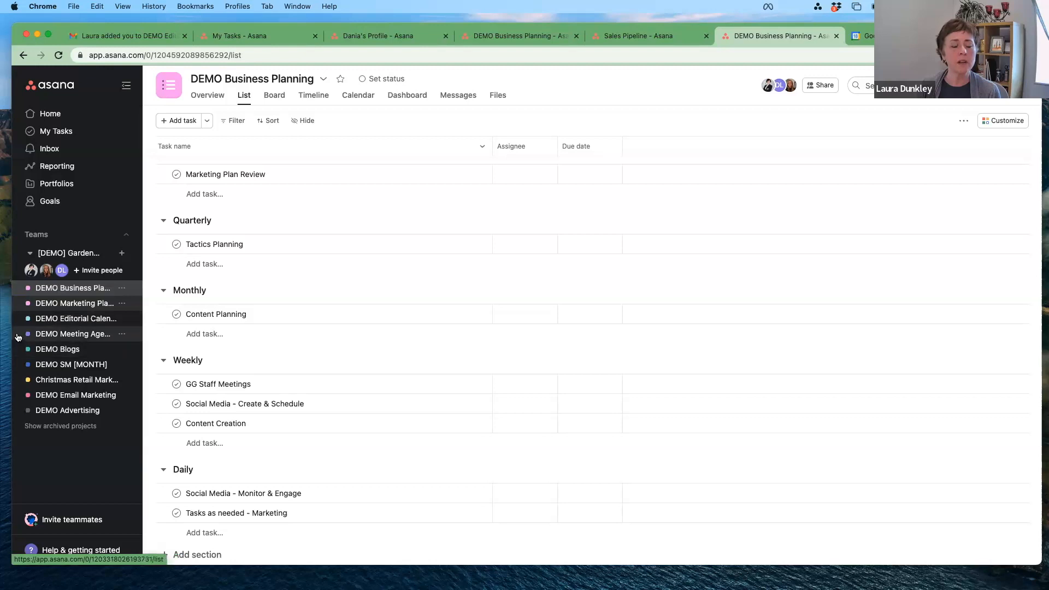
# Step: Open the Annual Marketing Plan Review task's details in DEMO Business Planning
pyautogui.click(60, 305)
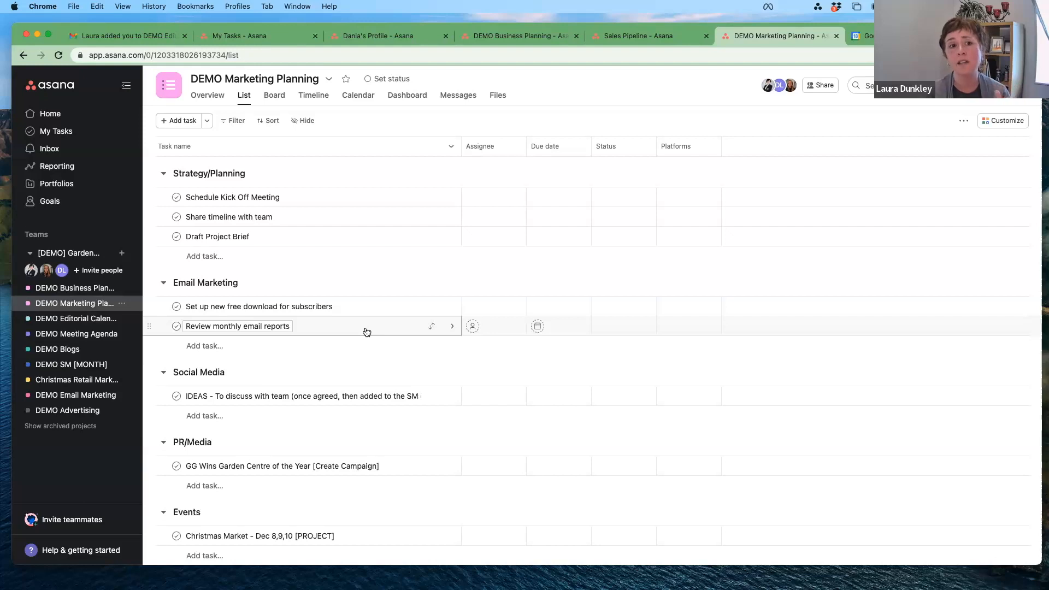
pyautogui.click(75, 288)
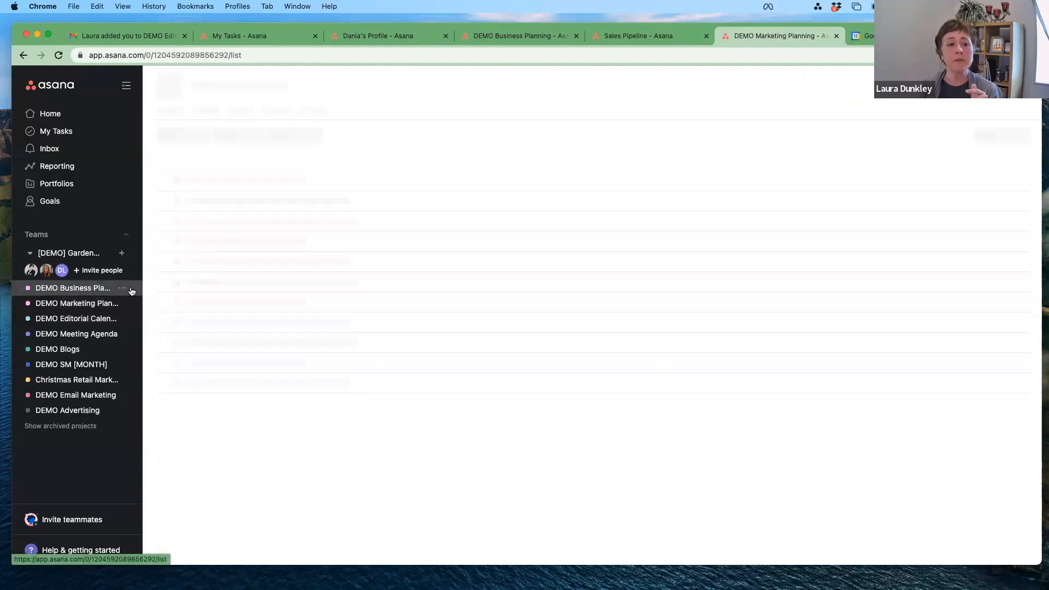
pyautogui.click(255, 247)
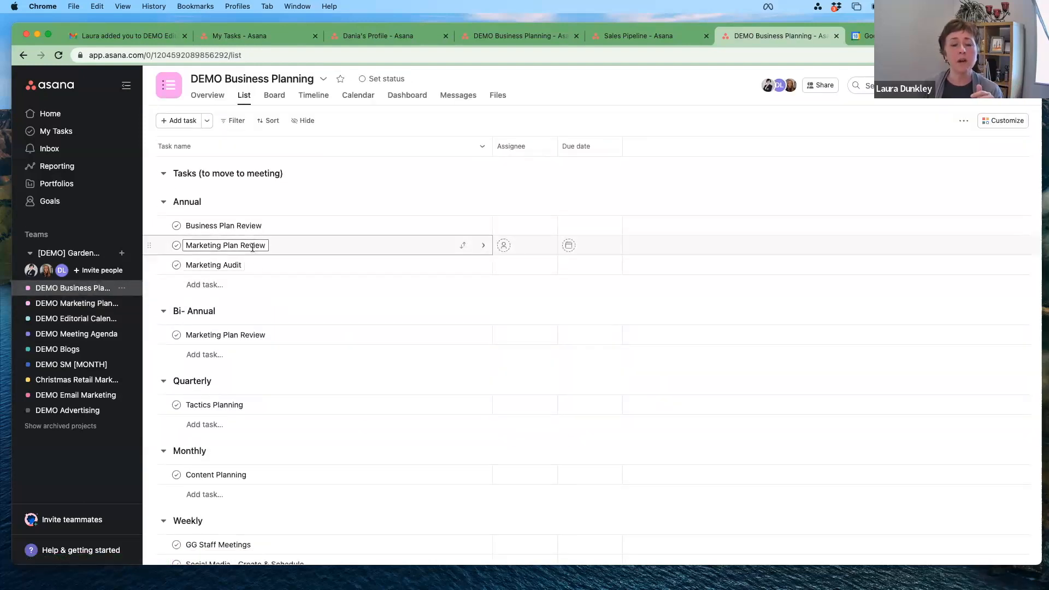
pyautogui.click(276, 249)
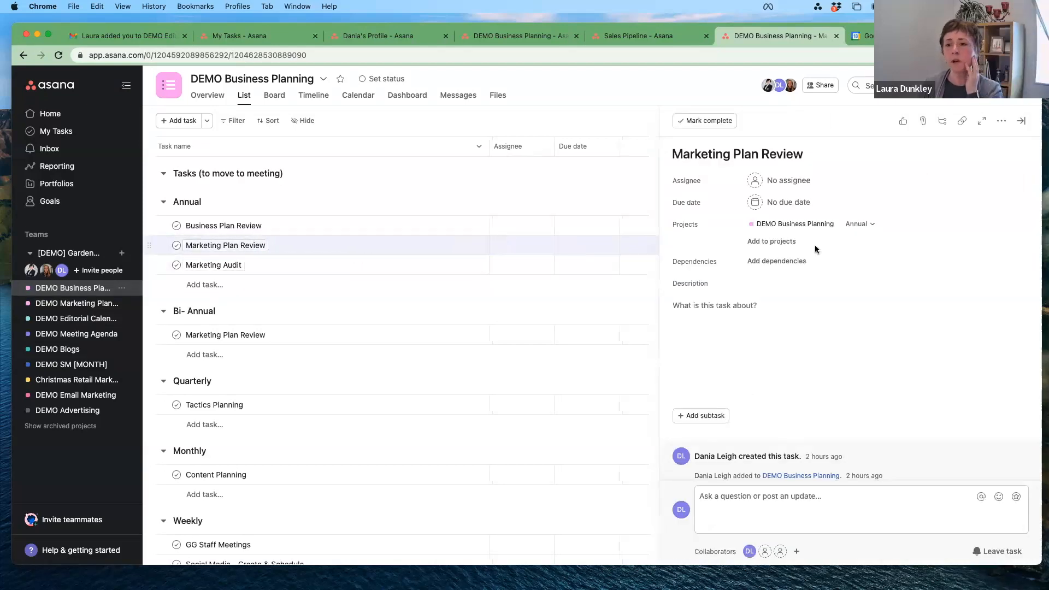
# Step: Add the task to DEMO Marketing Planning's Strategy/Planning section and assign it to the teammate
pyautogui.click(779, 247)
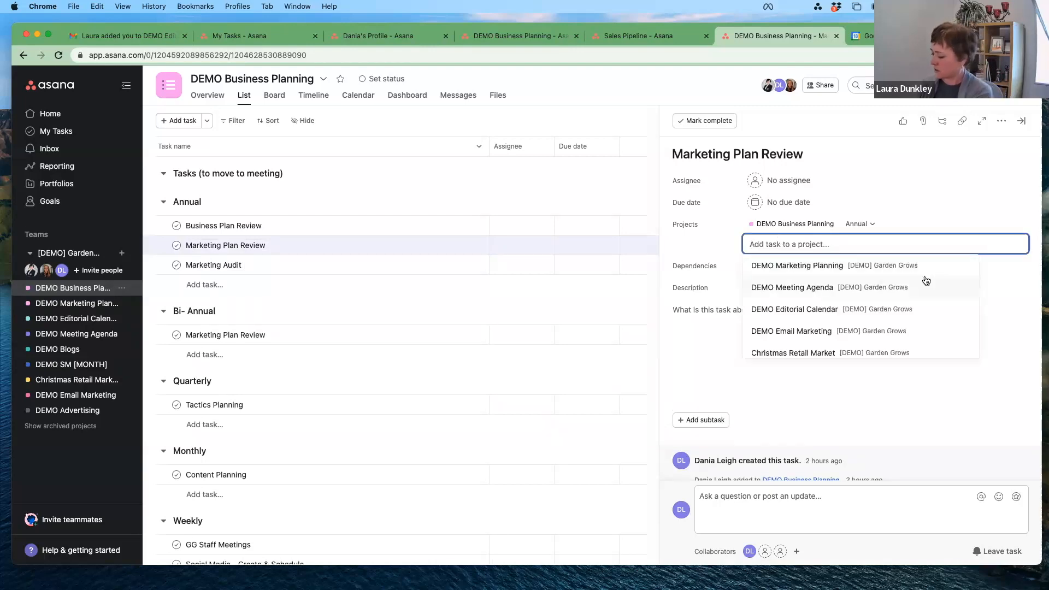
pyautogui.write('Dem')
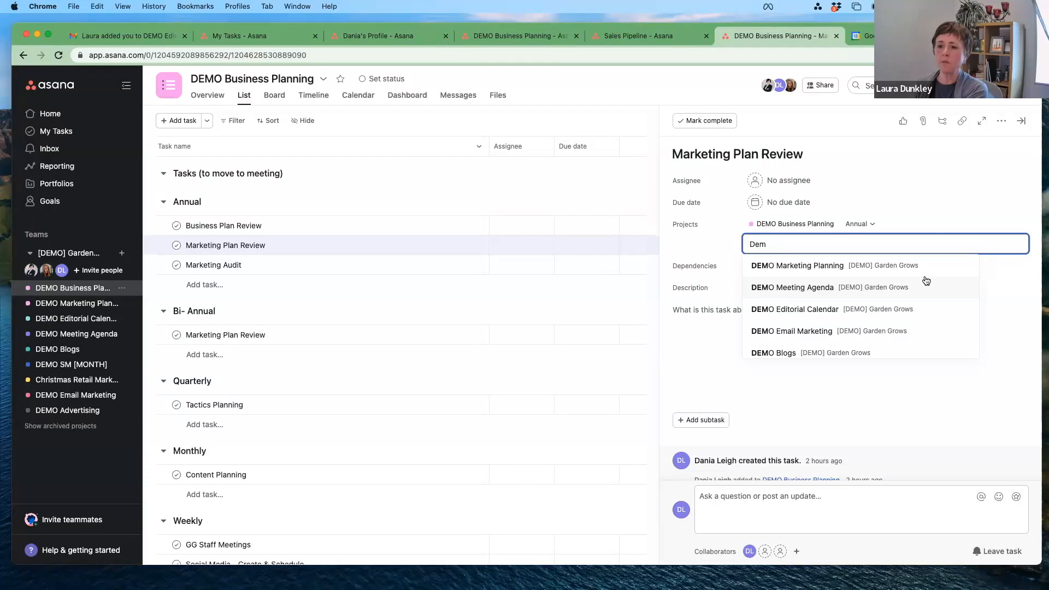
pyautogui.click(803, 267)
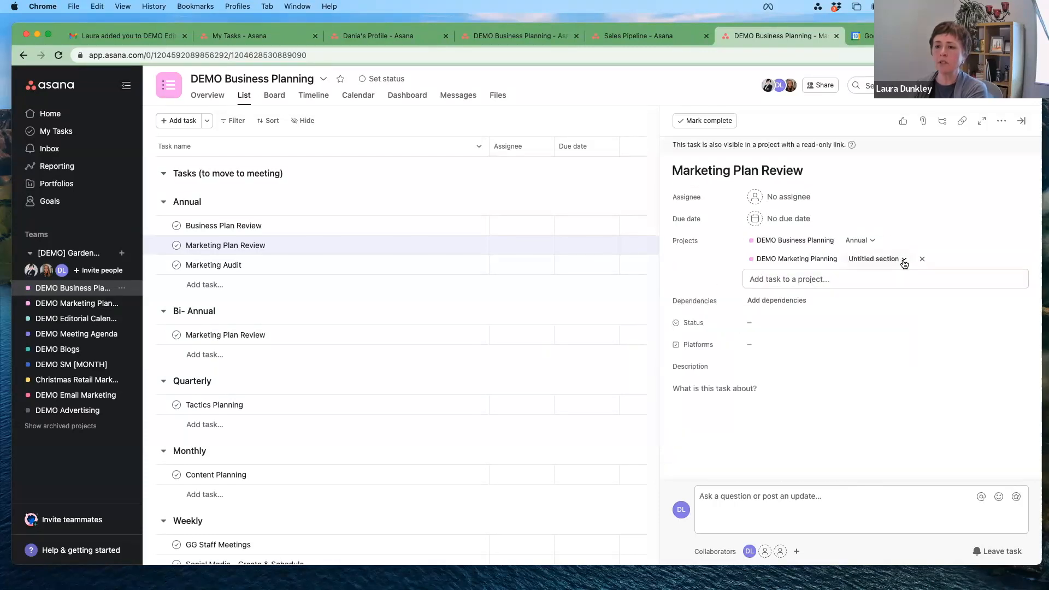
pyautogui.click(904, 261)
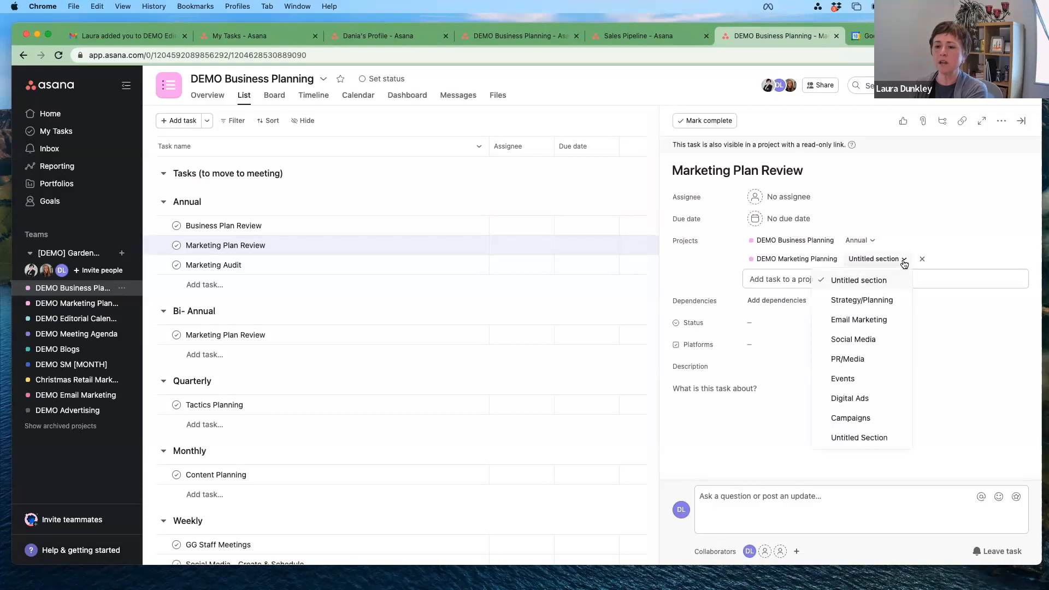
pyautogui.click(870, 298)
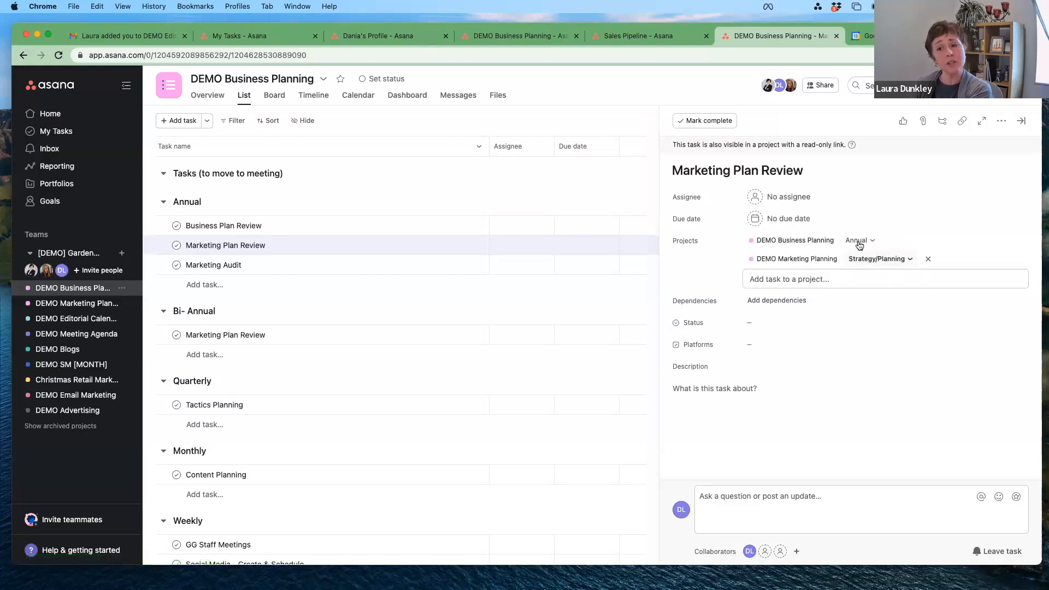
pyautogui.click(792, 198)
pyautogui.click(798, 219)
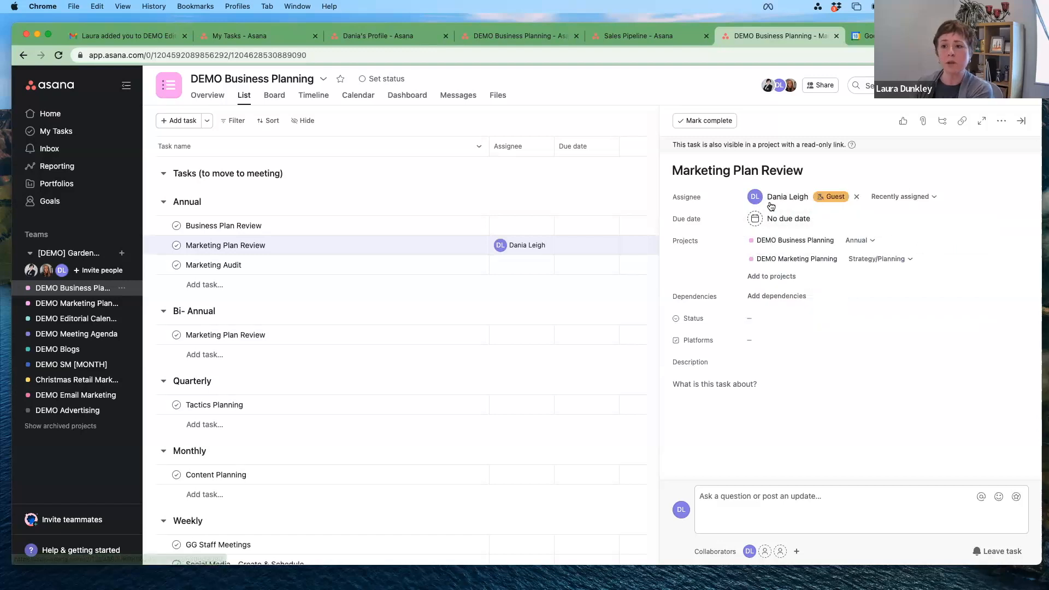
# Step: Set the task's due date to Nov 1
pyautogui.moveTo(776, 197)
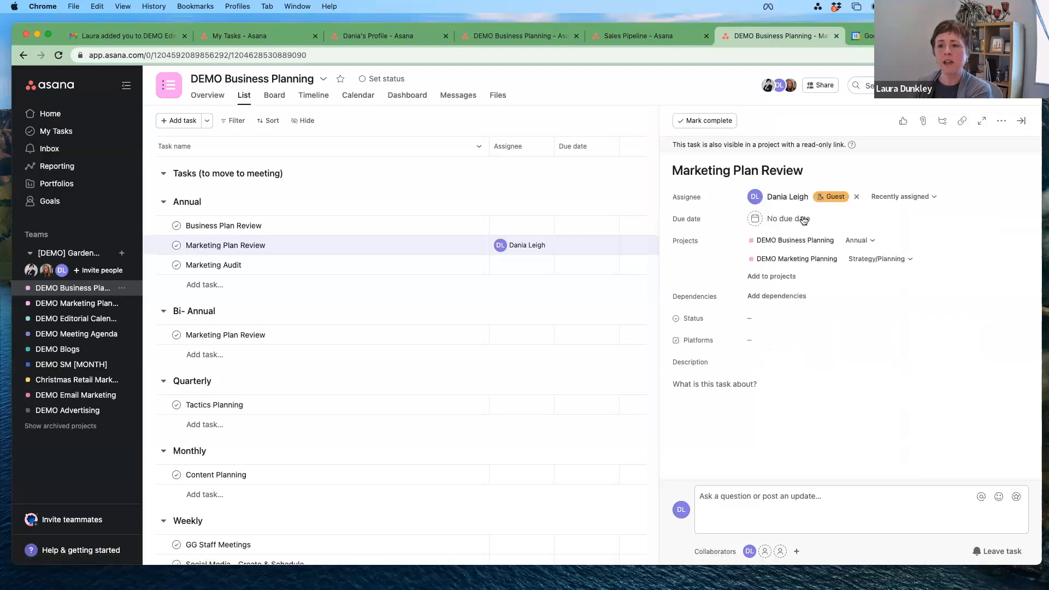
pyautogui.click(790, 219)
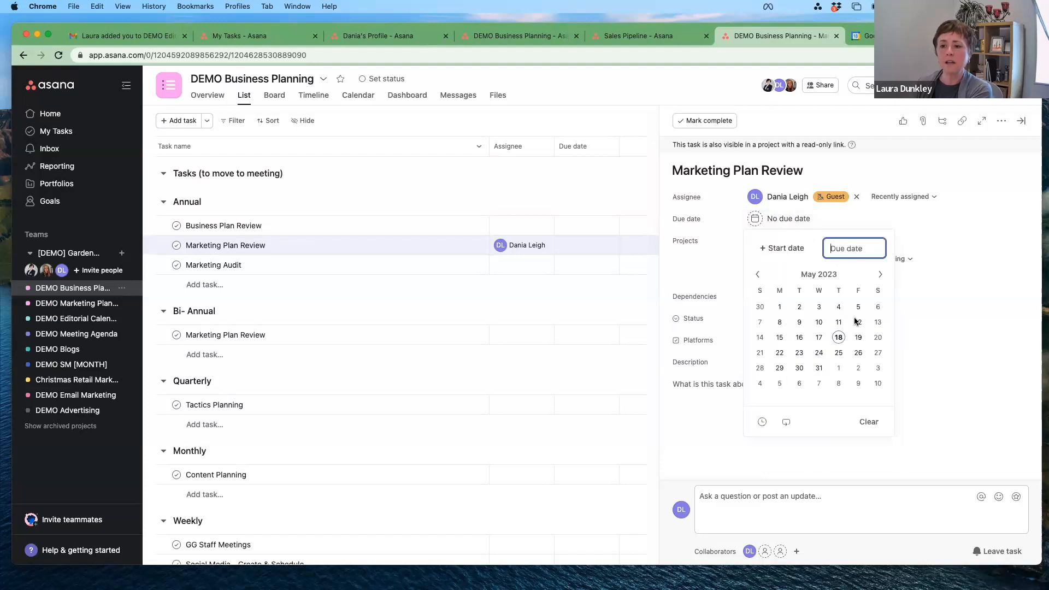
pyautogui.click(926, 303)
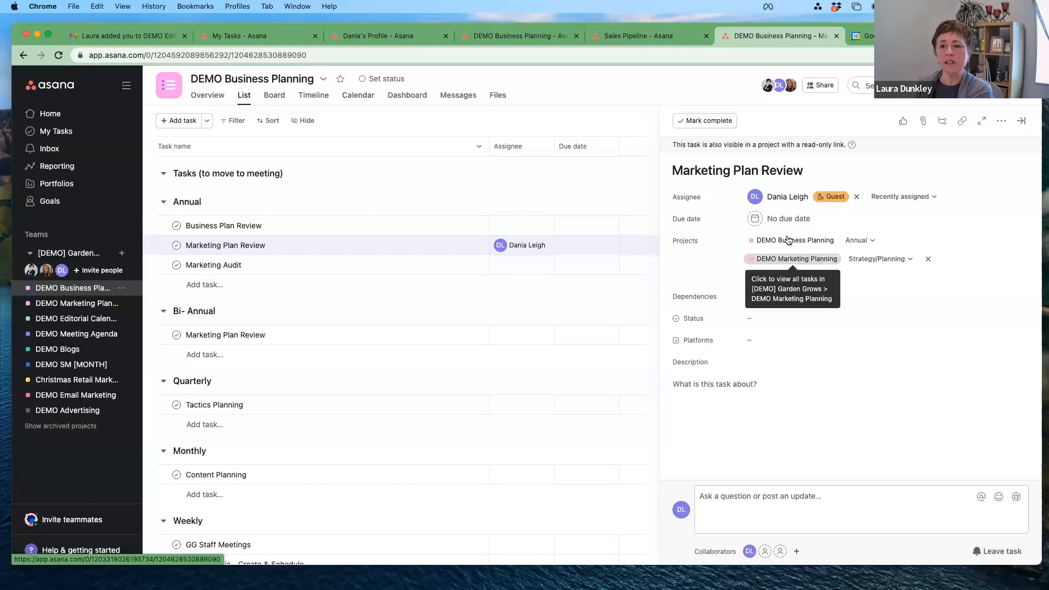
pyautogui.click(785, 220)
pyautogui.click(880, 273)
pyautogui.click(880, 274)
pyautogui.click(881, 273)
pyautogui.click(881, 274)
pyautogui.click(880, 274)
pyautogui.click(881, 274)
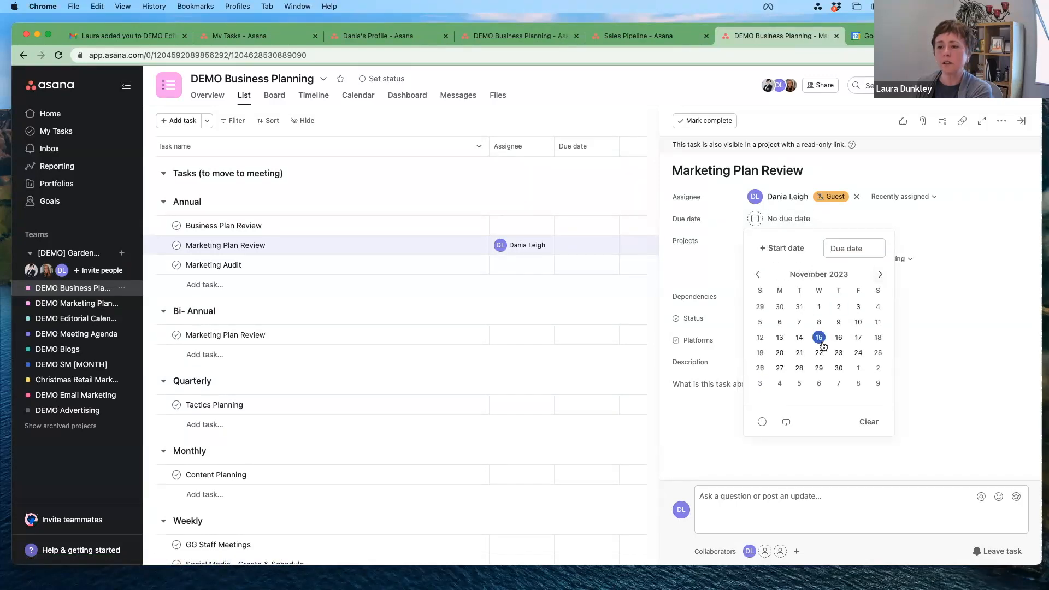
pyautogui.click(819, 306)
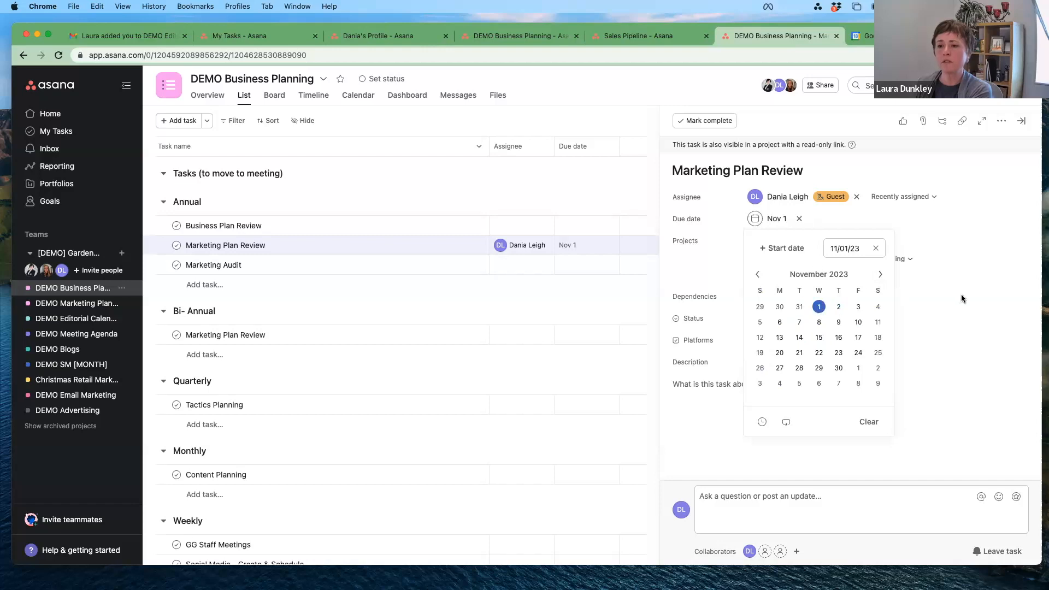
pyautogui.click(962, 294)
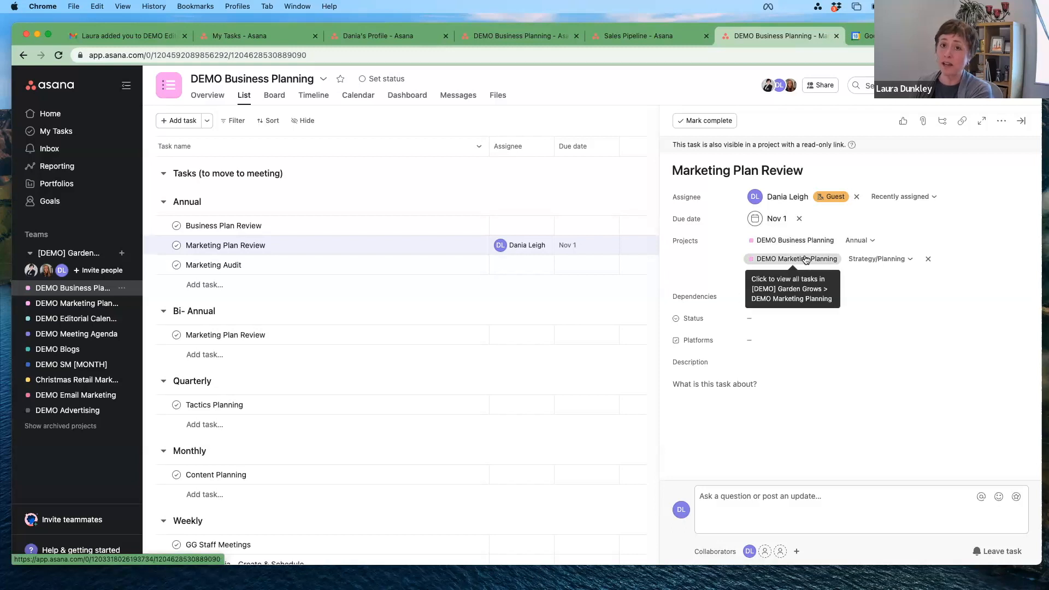
# Step: Look at the Status field's values and close the list without choosing one
pyautogui.click(765, 319)
pyautogui.click(882, 340)
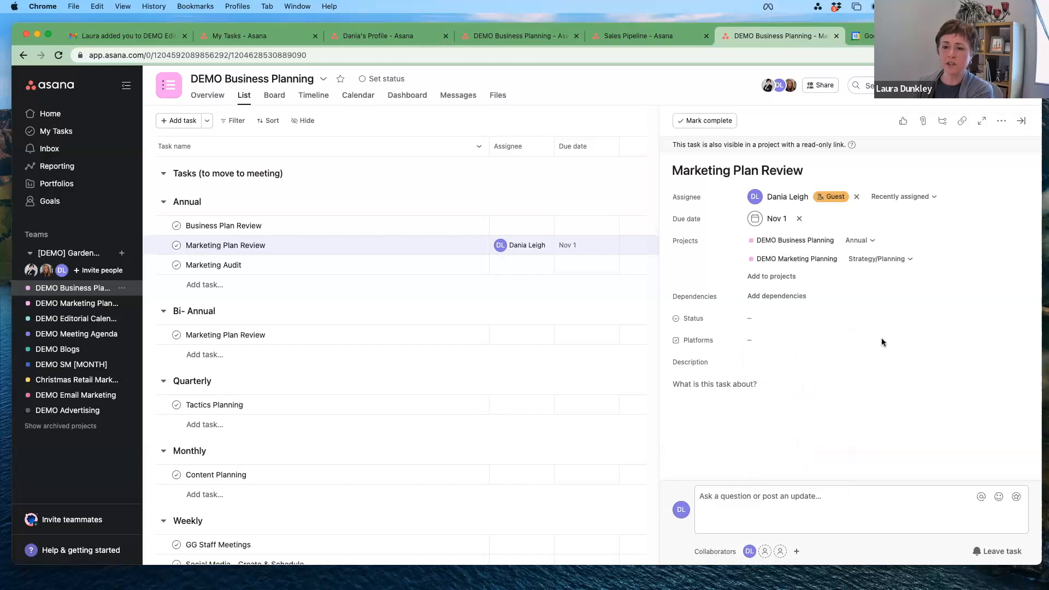
pyautogui.click(396, 248)
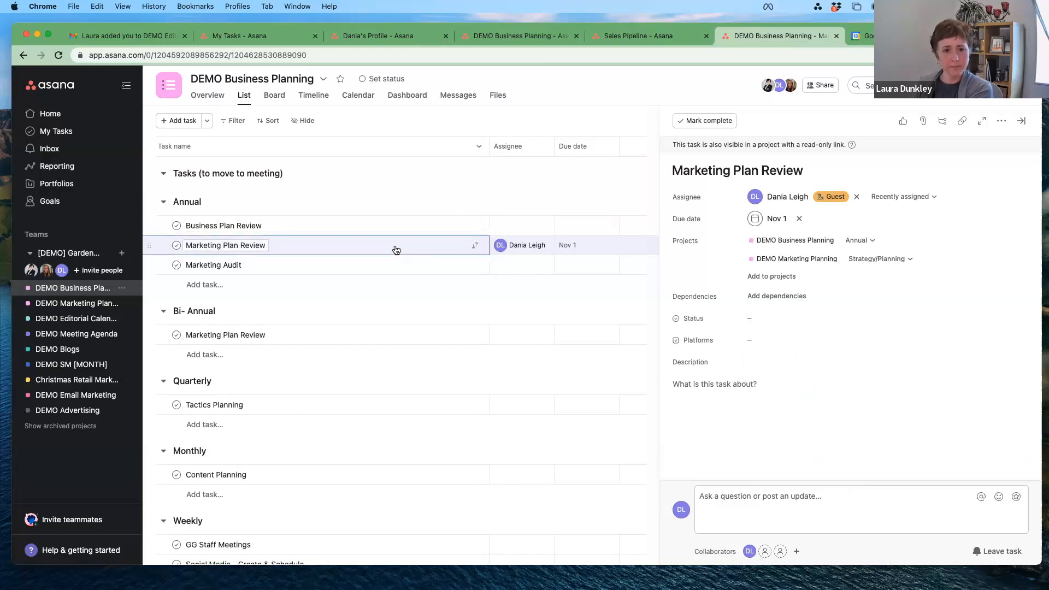
pyautogui.click(1023, 124)
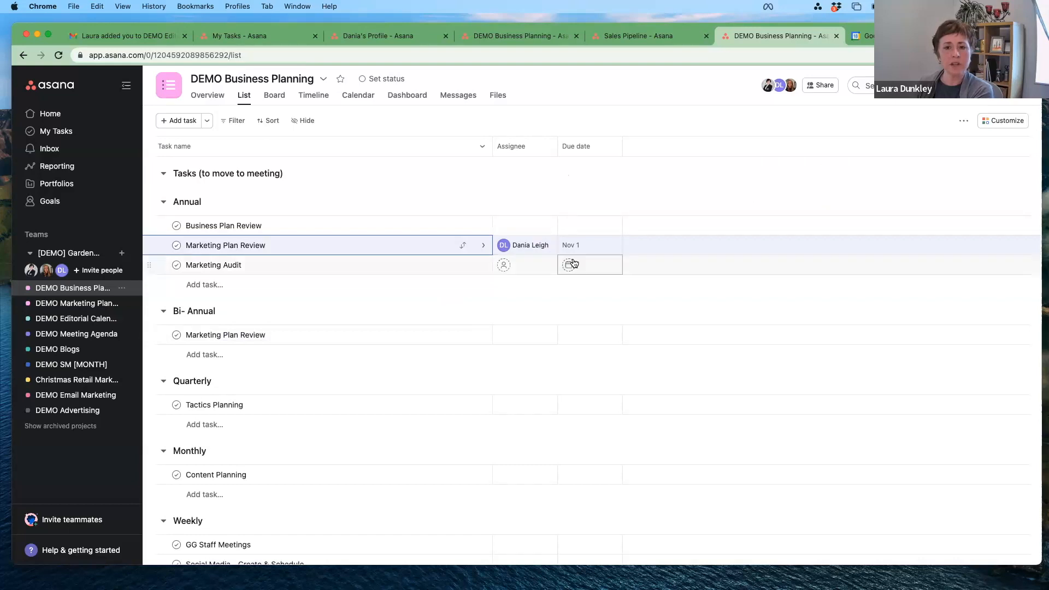
pyautogui.click(76, 303)
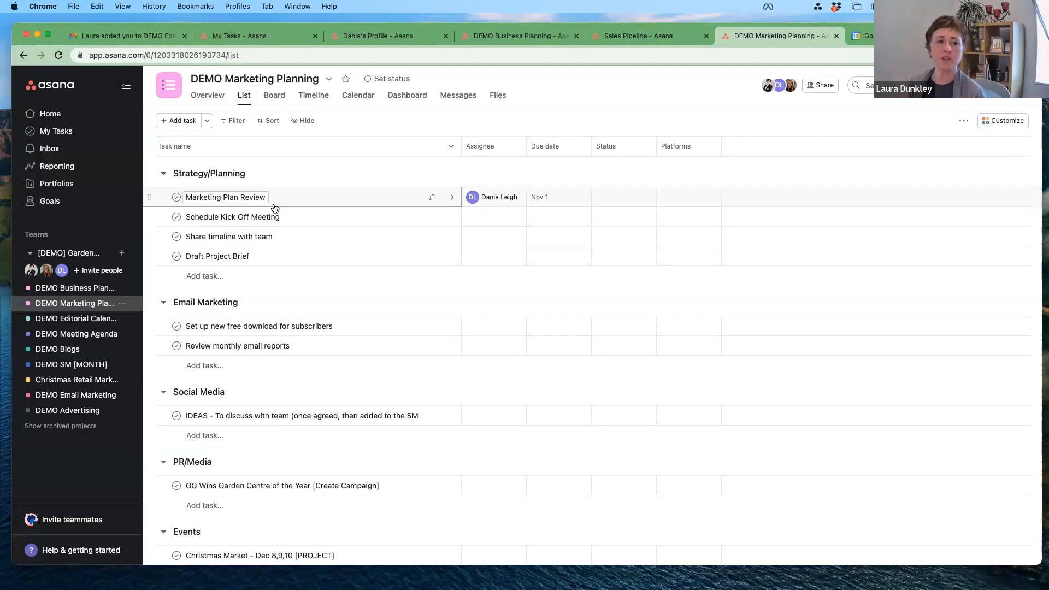
pyautogui.click(77, 288)
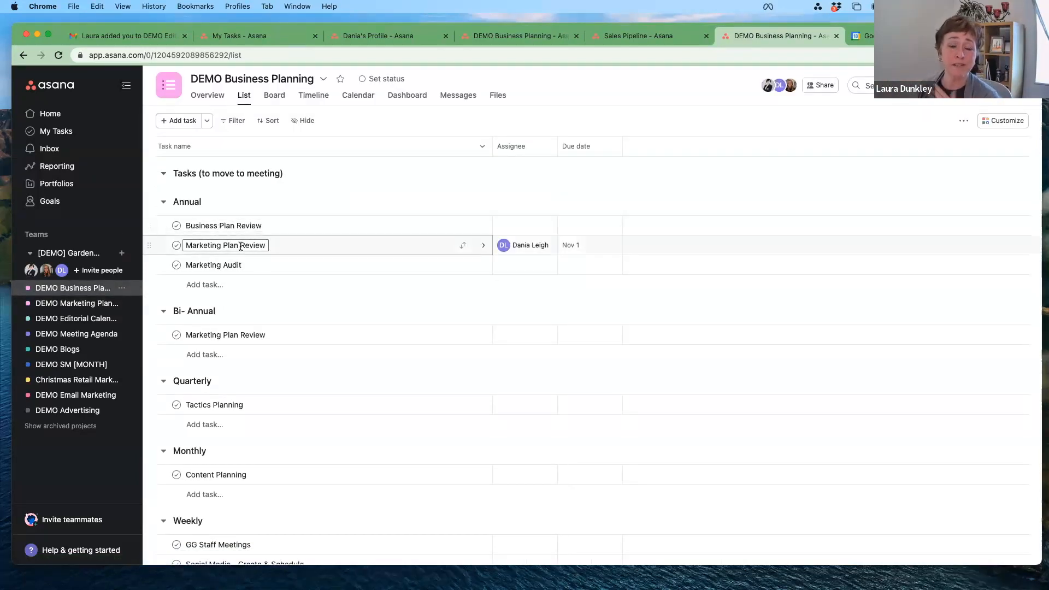
pyautogui.click(422, 251)
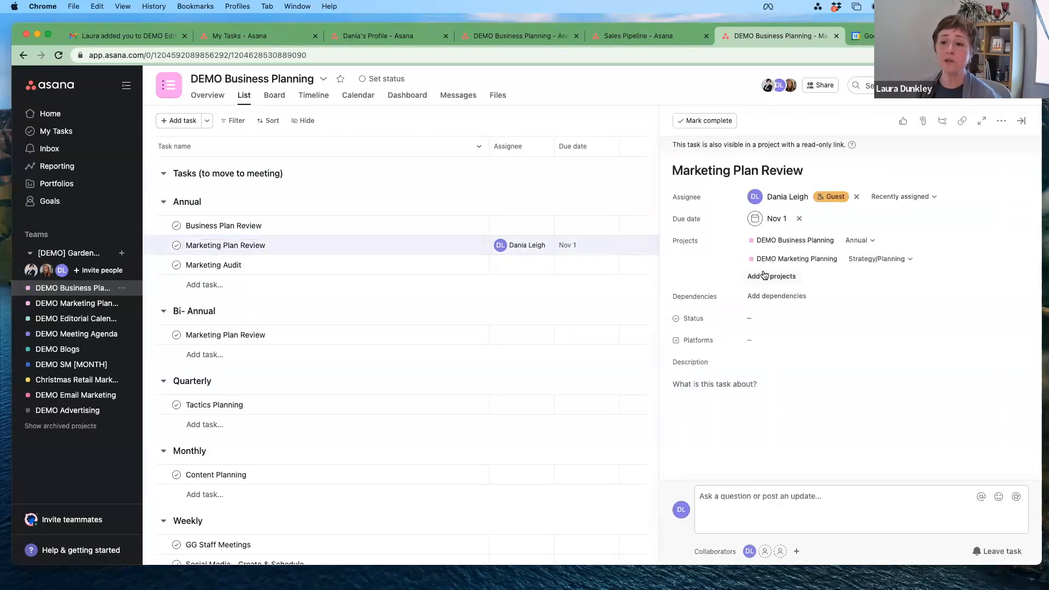
# Step: Add Marketing Plan Review to DEMO Meeting Agenda's Untitled section, then open that project
pyautogui.click(767, 273)
pyautogui.write('DEMO')
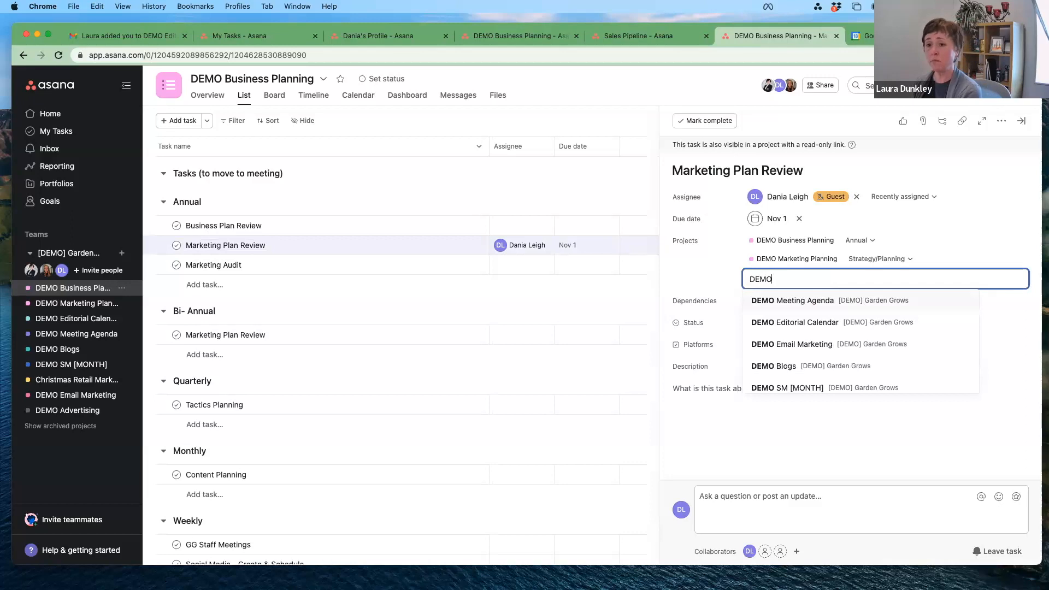
pyautogui.click(784, 302)
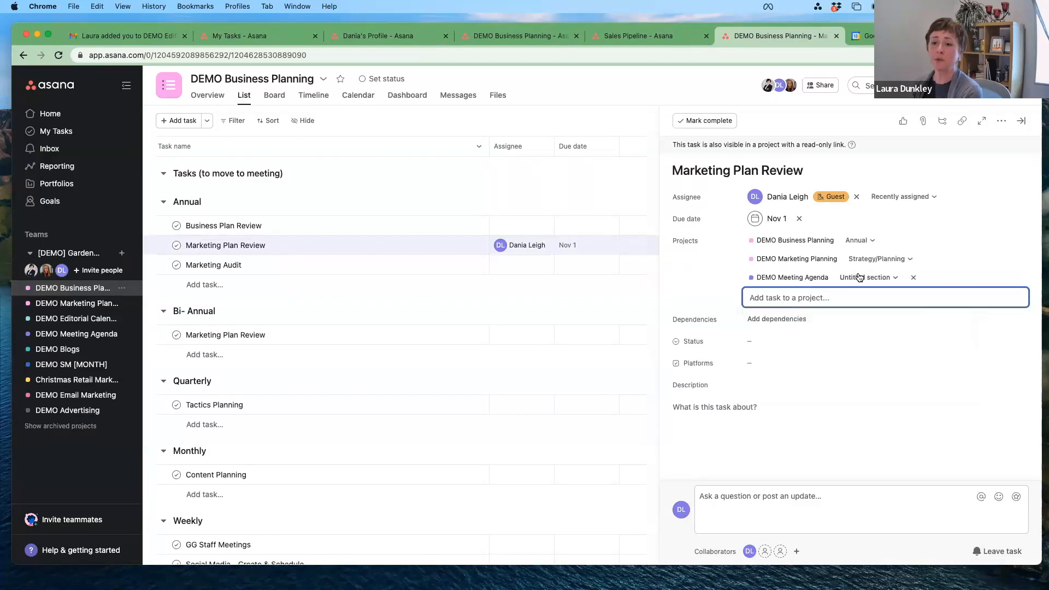
pyautogui.click(895, 280)
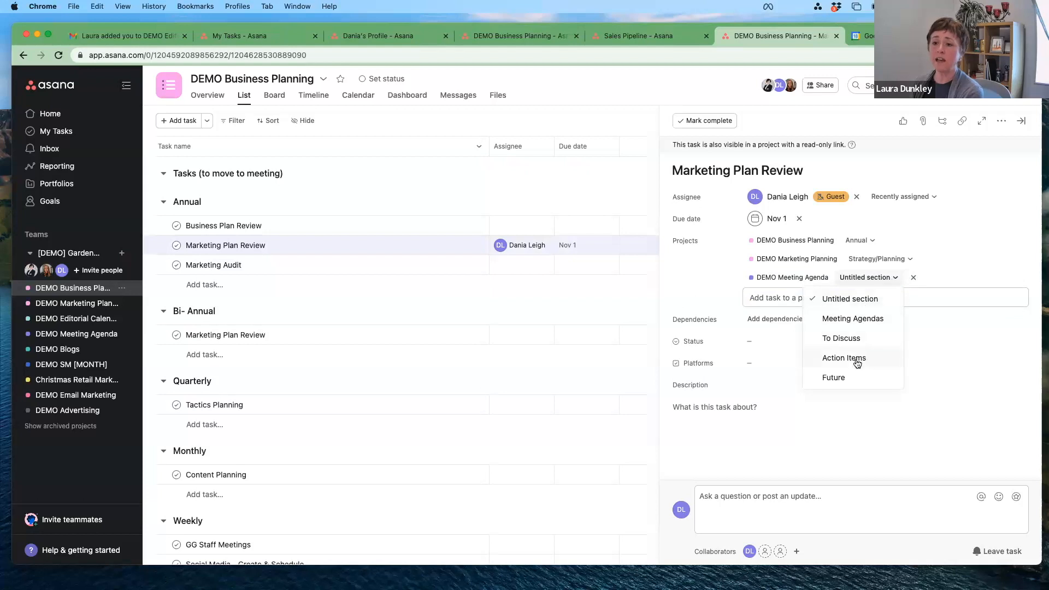
pyautogui.click(848, 378)
pyautogui.click(867, 279)
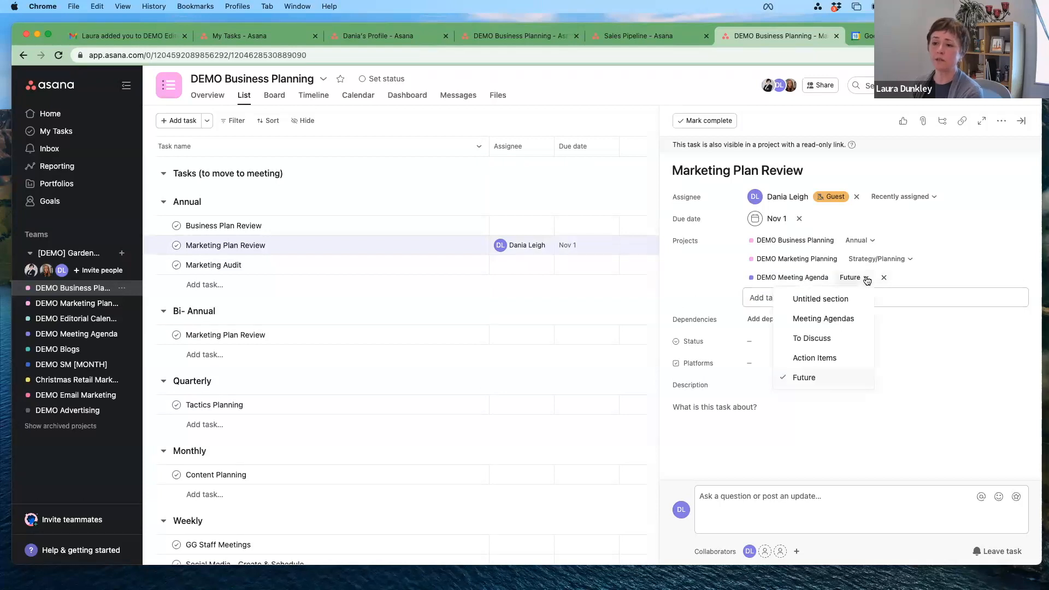
pyautogui.click(832, 323)
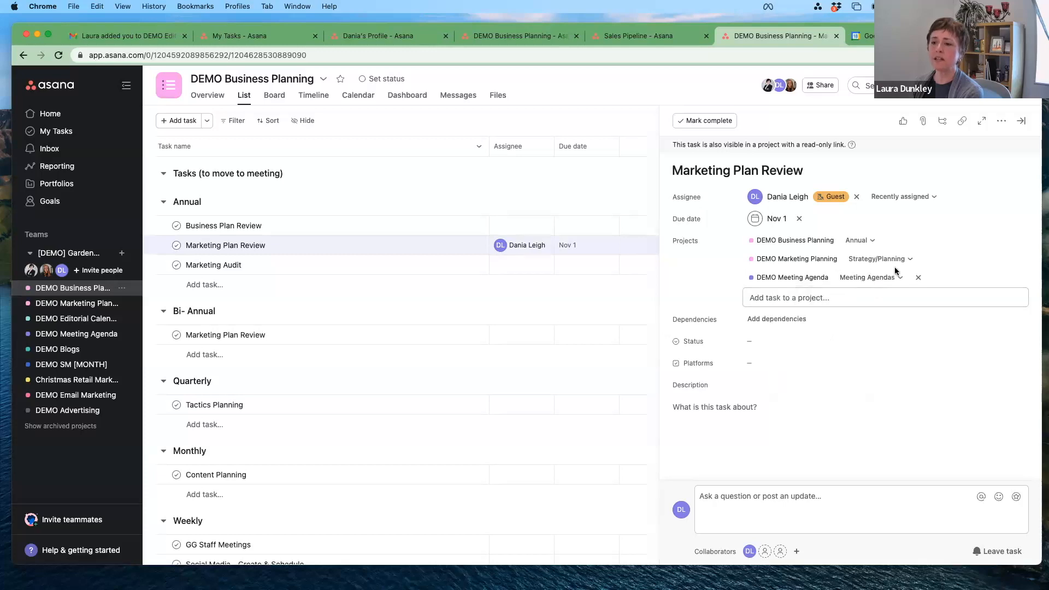
pyautogui.click(899, 279)
pyautogui.click(858, 301)
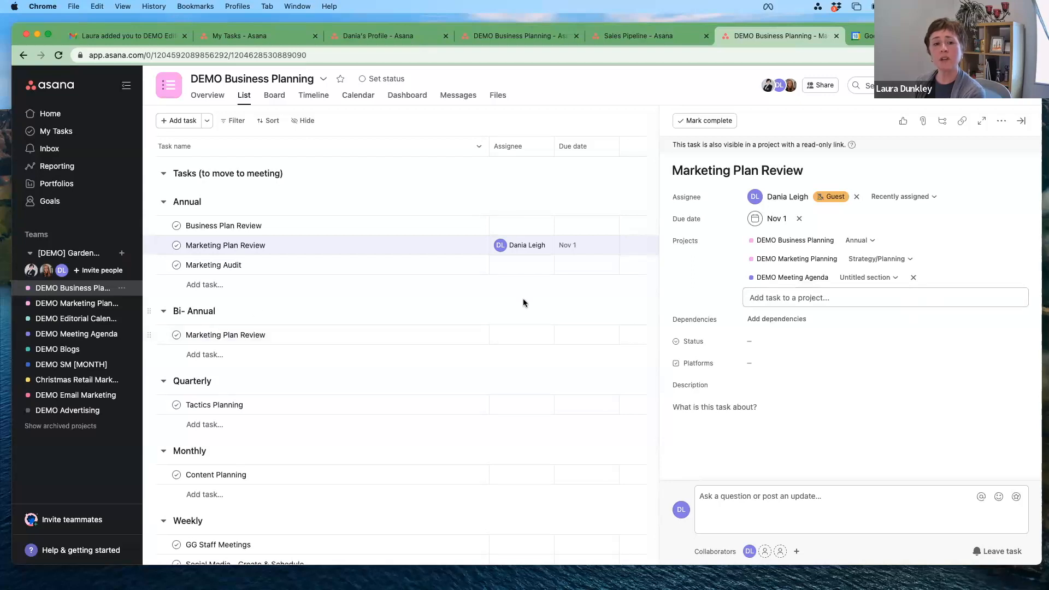
pyautogui.click(65, 338)
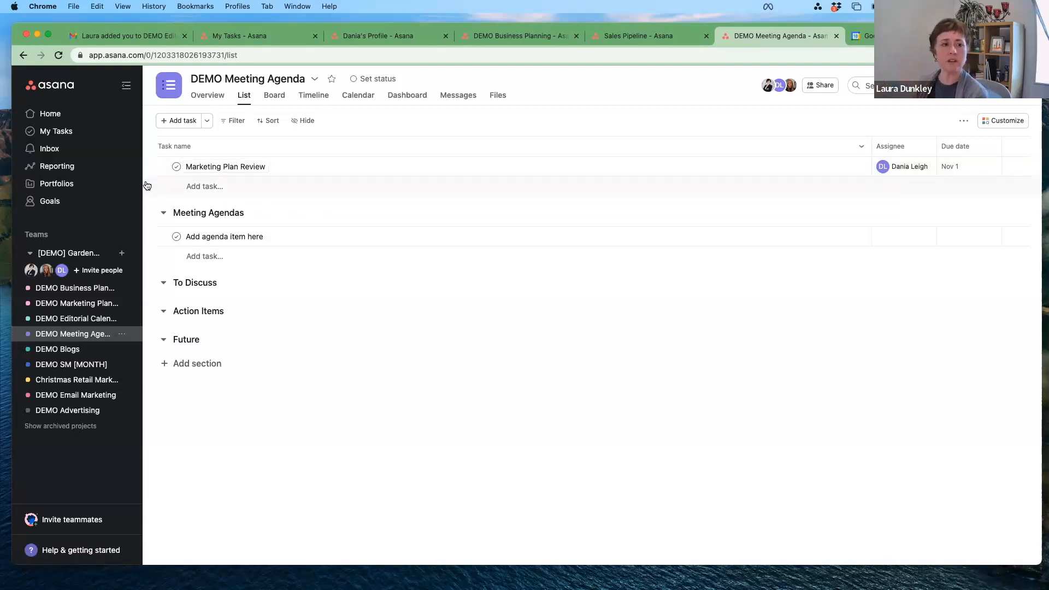
# Step: Browse the DEMO Marketing Planning task list, then open DEMO Editorial Calendar's May 2023 calendar
pyautogui.click(68, 303)
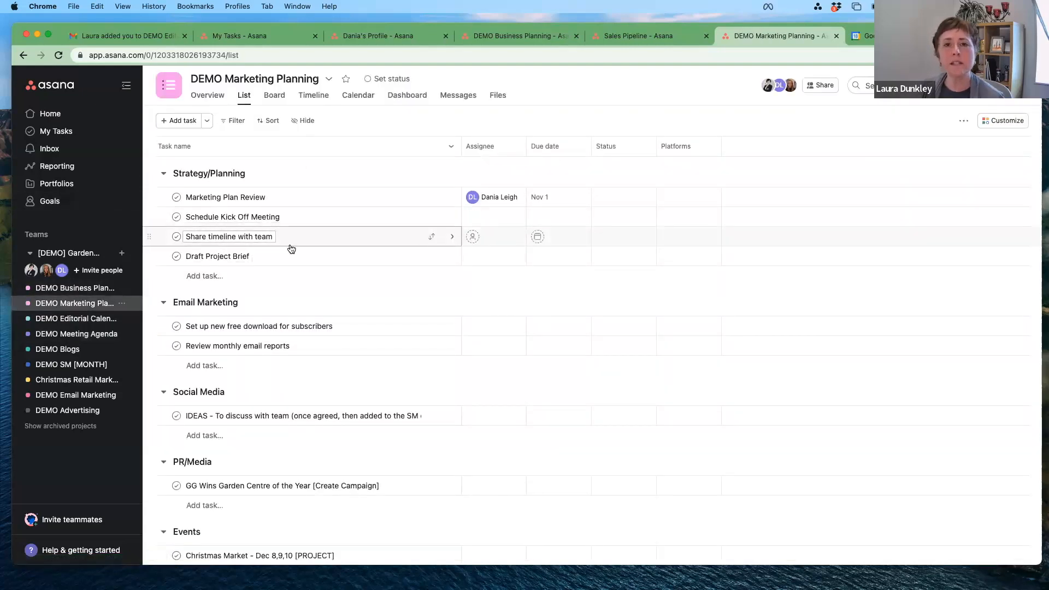
pyautogui.scroll(-4, 301, 276)
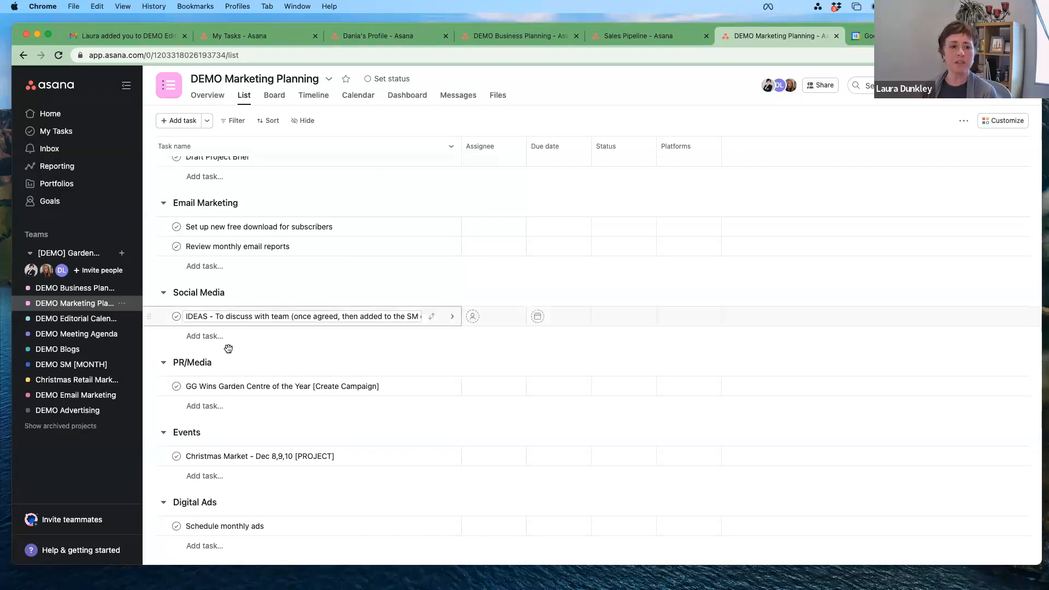
pyautogui.click(82, 318)
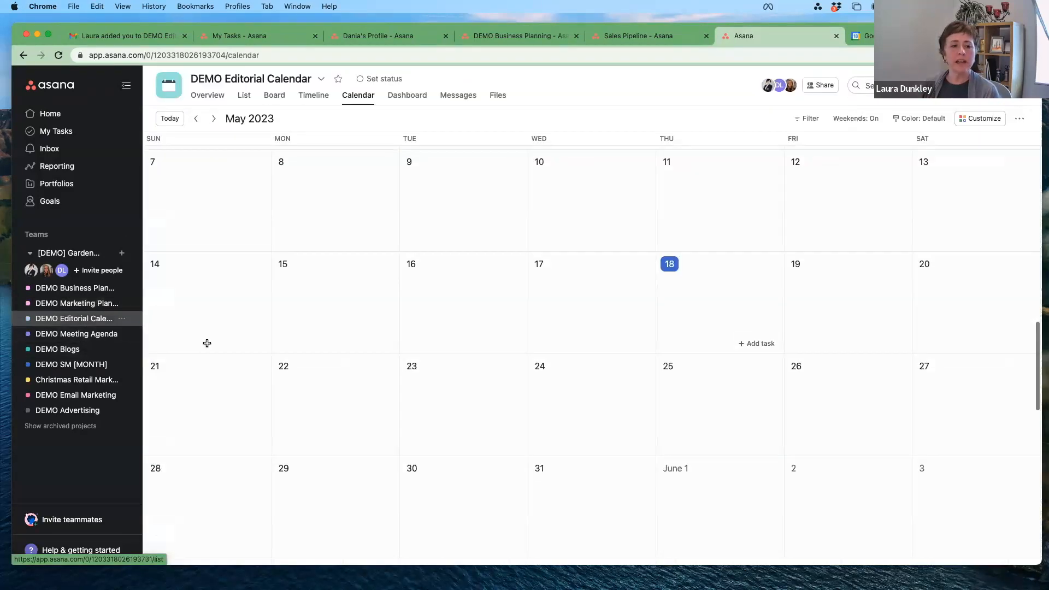
# Step: Advance the editorial calendar to December 2023, then move DEMO Meeting Agenda above DEMO Editorial Calendar
pyautogui.click(214, 120)
pyautogui.click(214, 120)
pyautogui.click(213, 119)
pyautogui.click(213, 120)
pyautogui.click(214, 120)
pyautogui.click(213, 120)
pyautogui.click(213, 119)
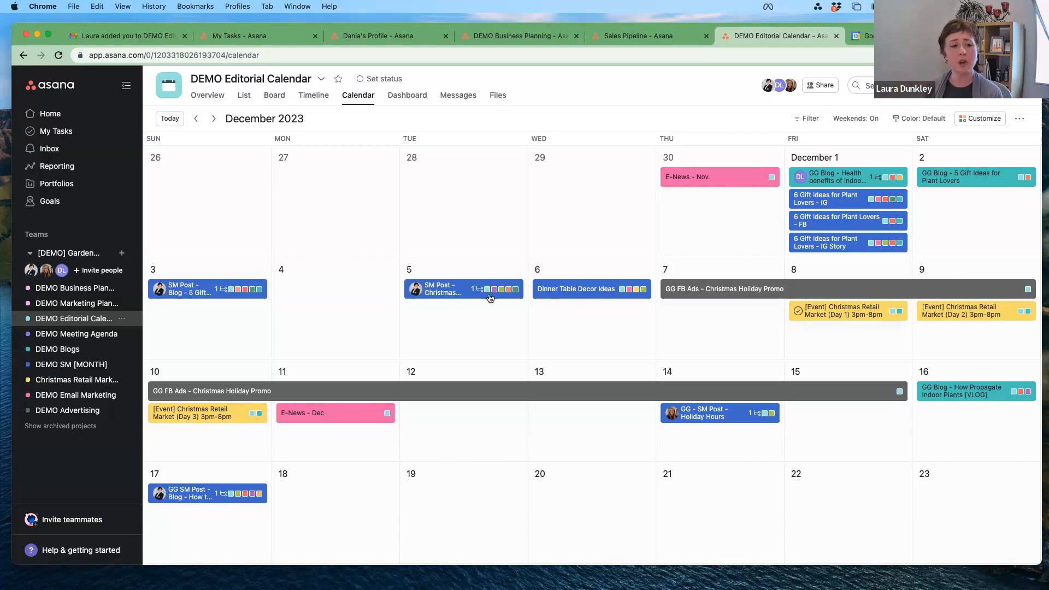
pyautogui.click(71, 337)
pyautogui.moveTo(77, 335); pyautogui.dragTo(75, 313)
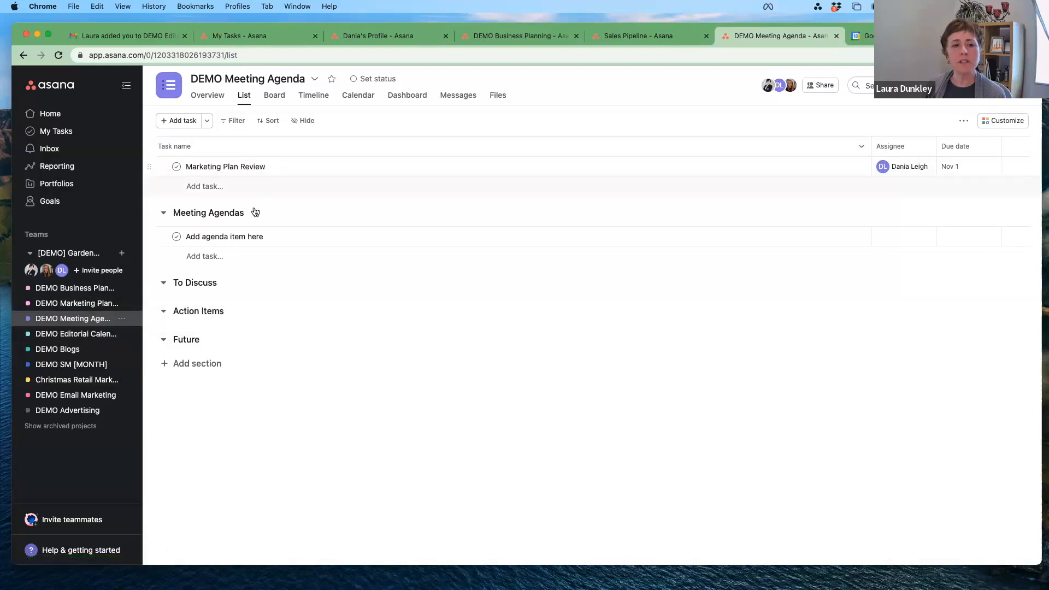
# Step: Move To Discuss up, drag Marketing Plan Review into it, and put the Untitled section on top
pyautogui.click(249, 236)
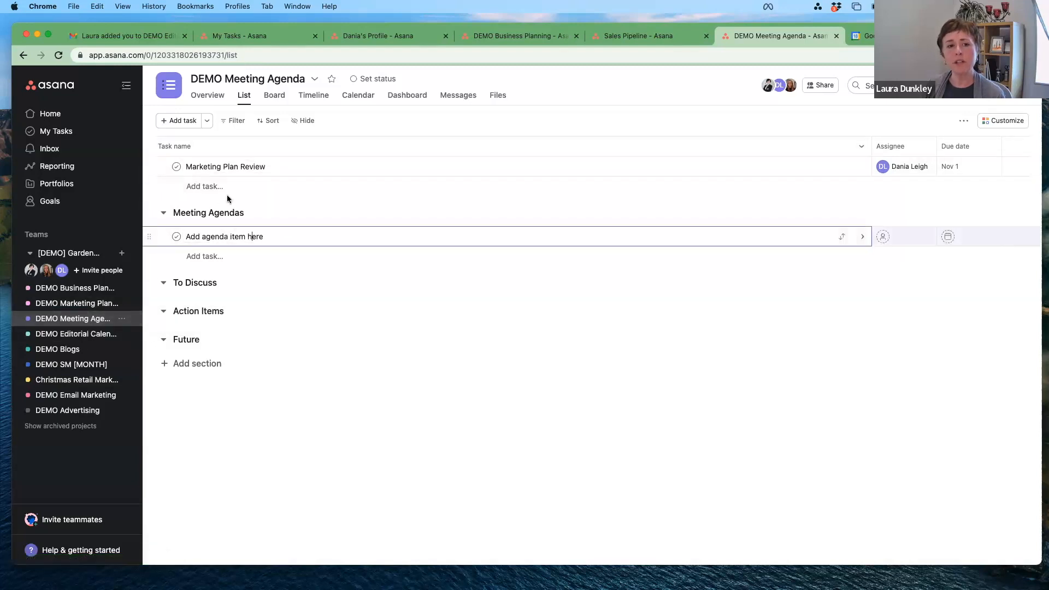
pyautogui.moveTo(146, 282); pyautogui.dragTo(157, 201)
pyautogui.moveTo(156, 206); pyautogui.dragTo(160, 185)
pyautogui.moveTo(148, 243); pyautogui.dragTo(162, 176)
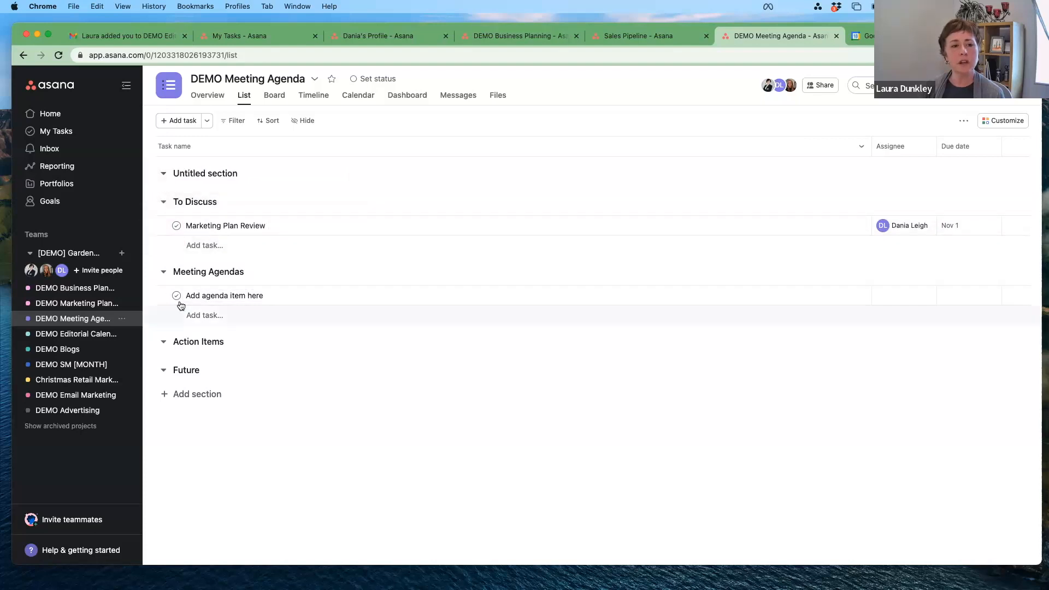
pyautogui.click(212, 297)
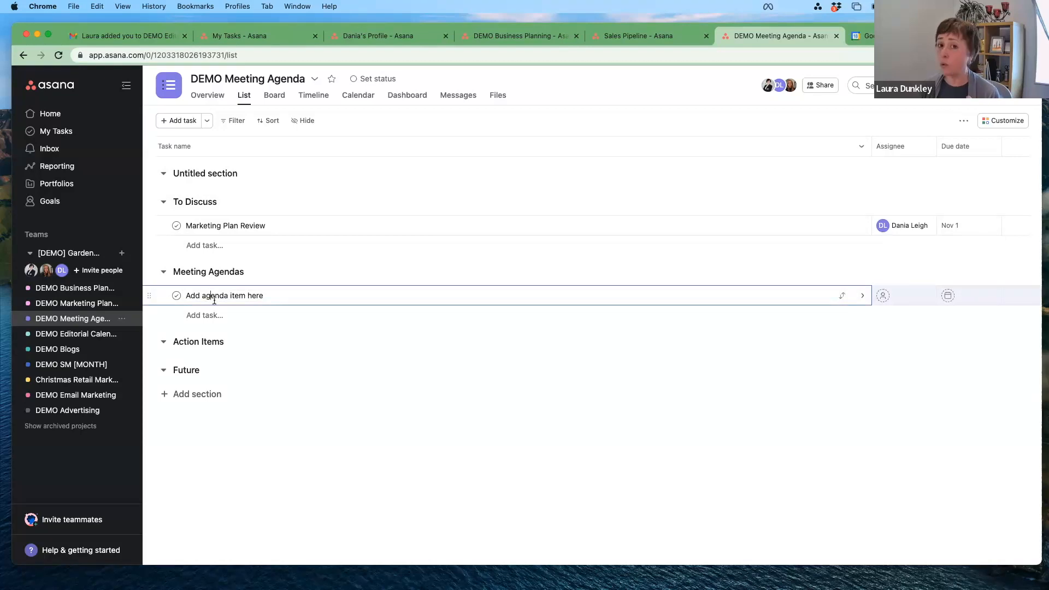
# Step: Rename the agenda placeholder task to 'Friday Team Meeting- May 19'
pyautogui.click(861, 296)
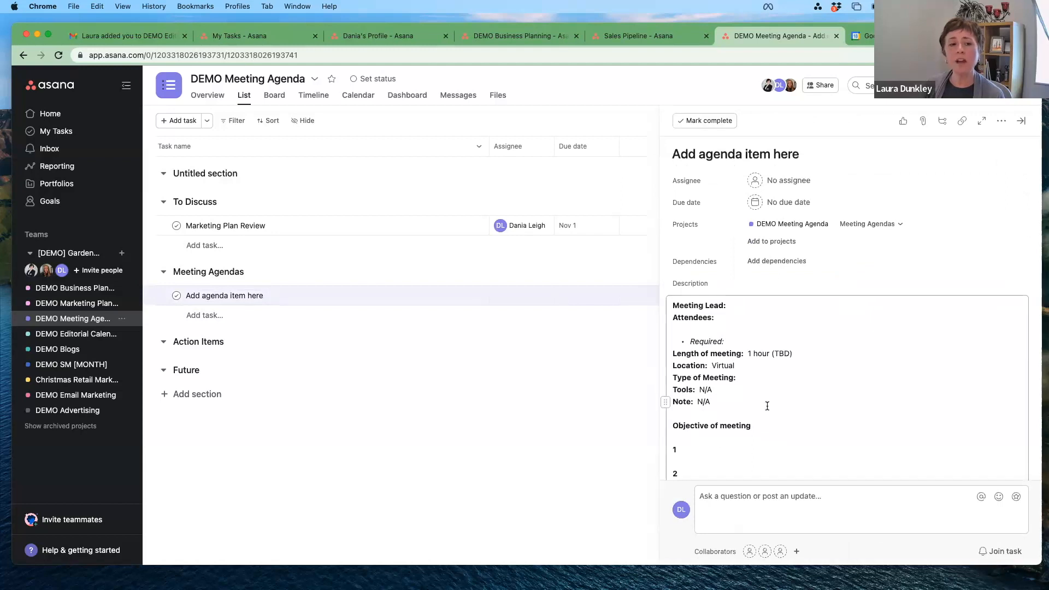
pyautogui.scroll(-5, 767, 405)
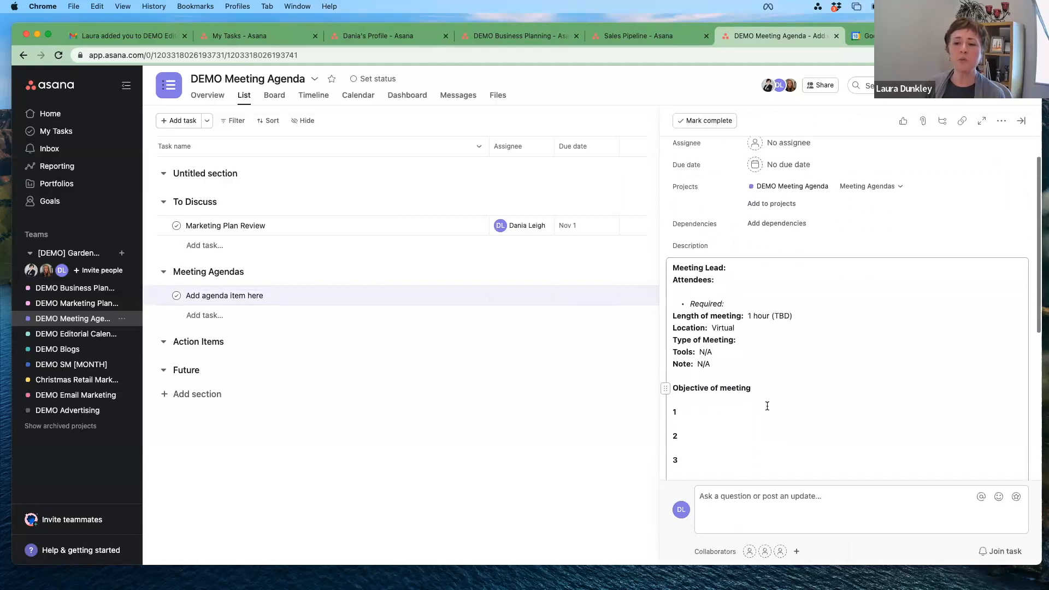
pyautogui.scroll(-5, 767, 405)
pyautogui.scroll(5, 767, 405)
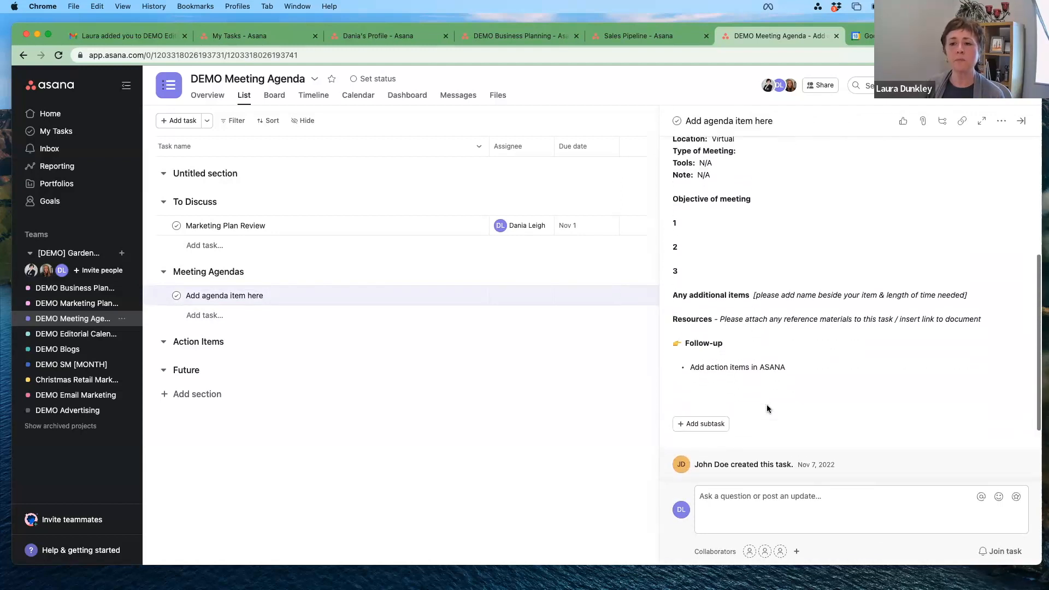
pyautogui.scroll(1, 767, 406)
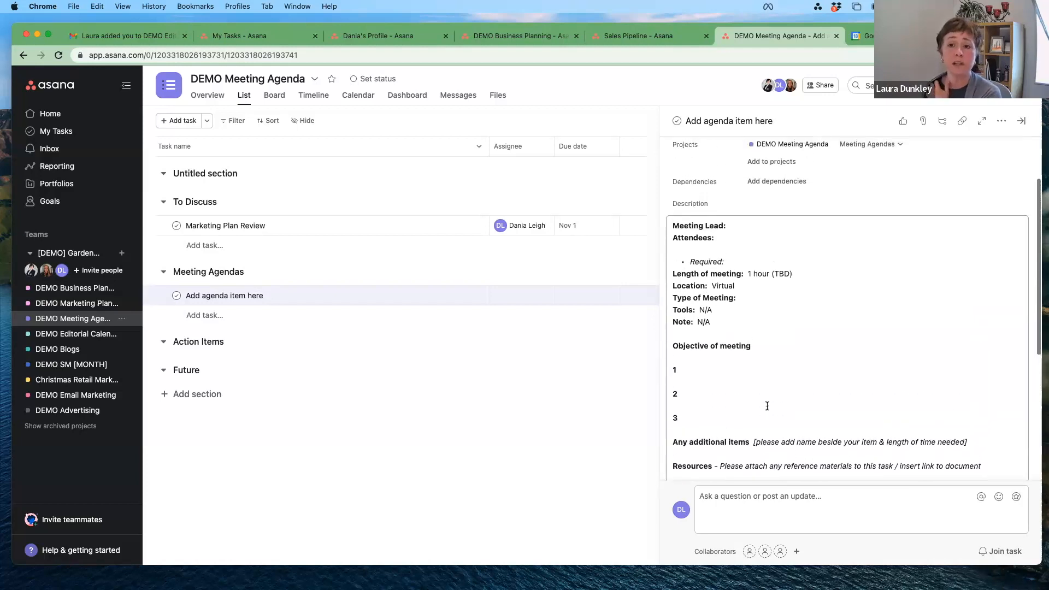
pyautogui.scroll(2, 767, 405)
pyautogui.click(250, 296)
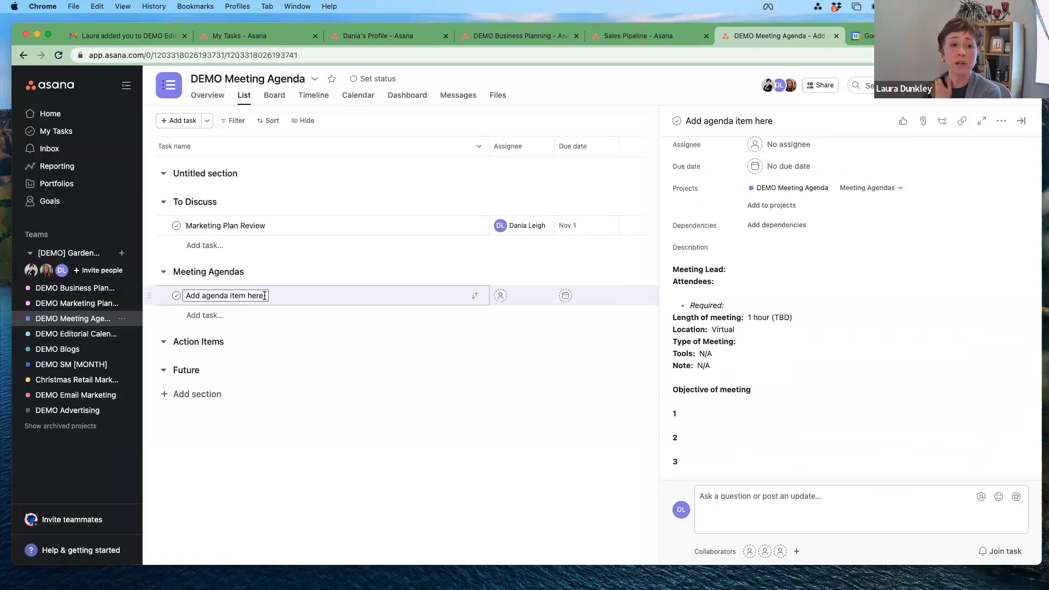
pyautogui.moveTo(264, 296); pyautogui.dragTo(172, 297)
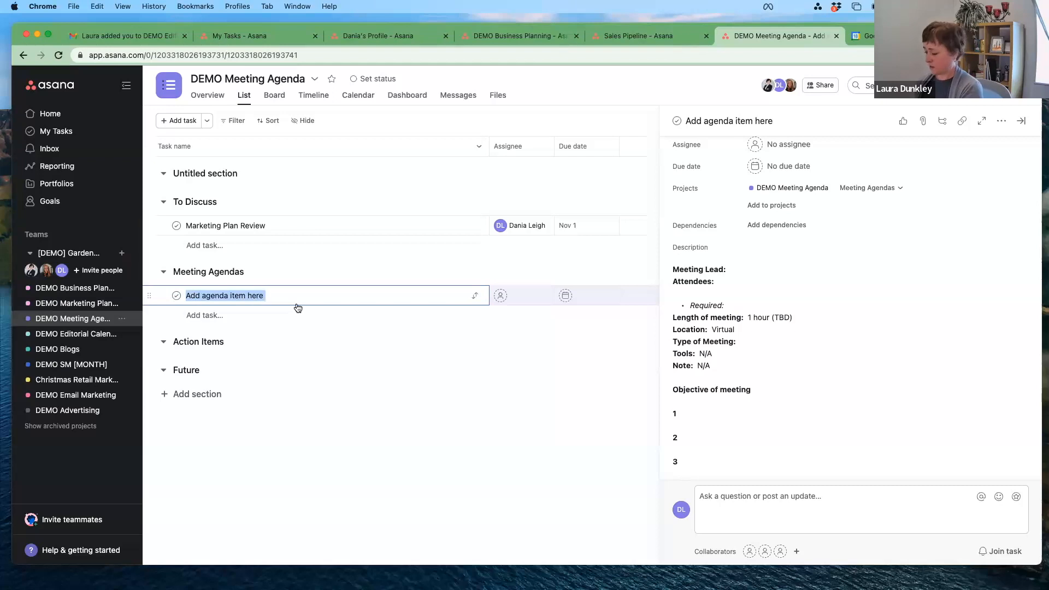
pyautogui.write('F')
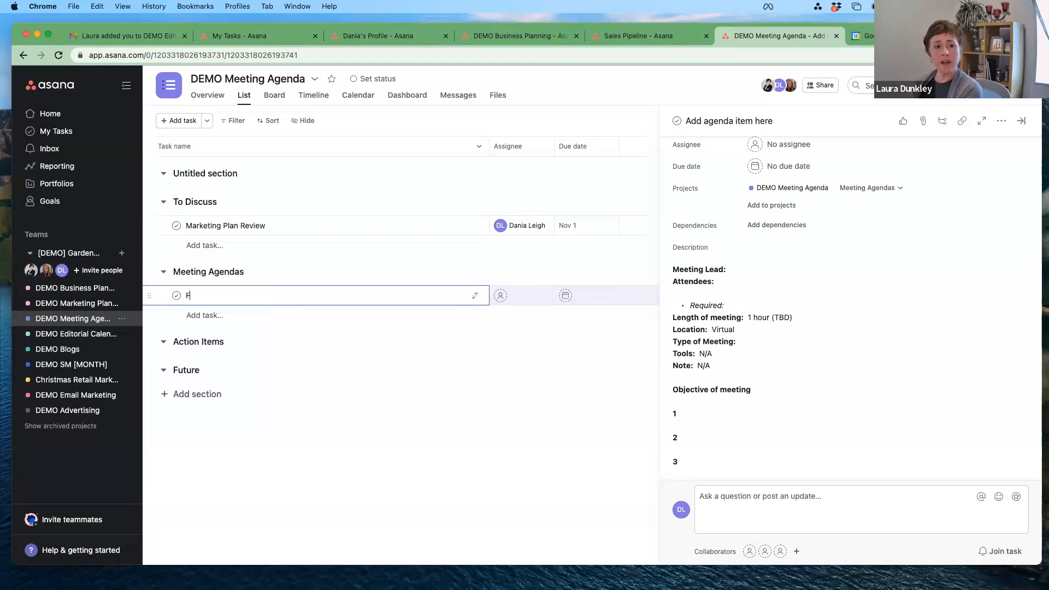
pyautogui.write('riday Team Meeting- May 19')
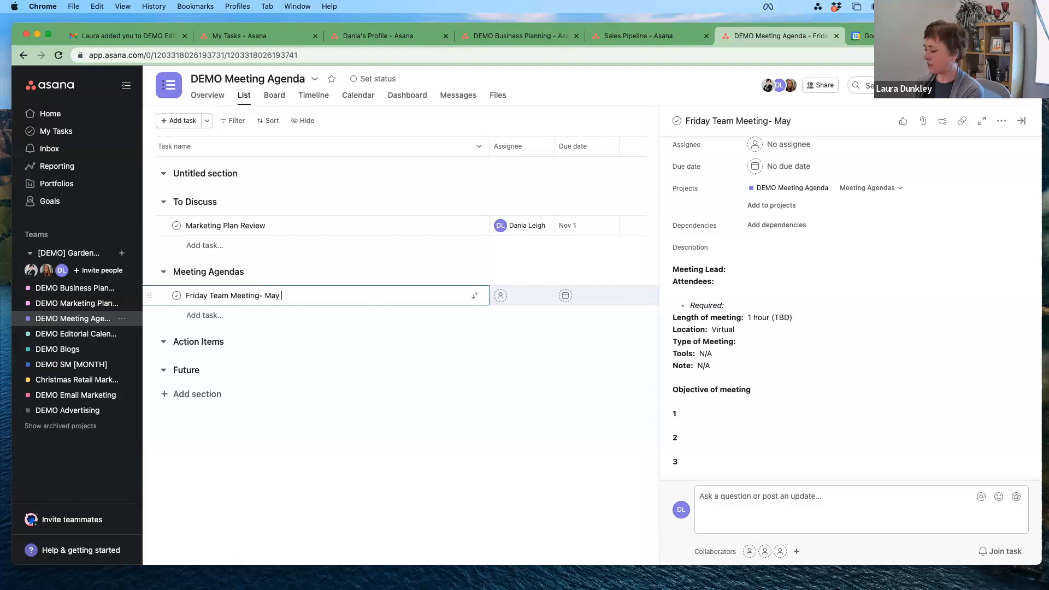
# Step: Assign the Friday Team Meeting task to the guest teammate
pyautogui.click(504, 295)
pyautogui.click(522, 321)
pyautogui.scroll(-1, 813, 318)
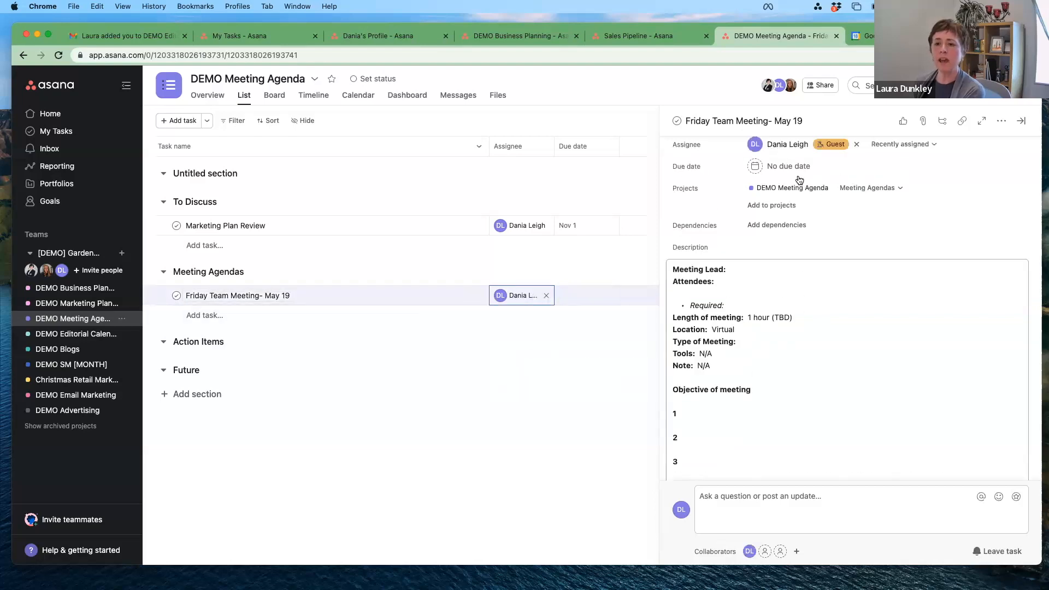
pyautogui.scroll(-2, 769, 382)
pyautogui.scroll(-4, 770, 383)
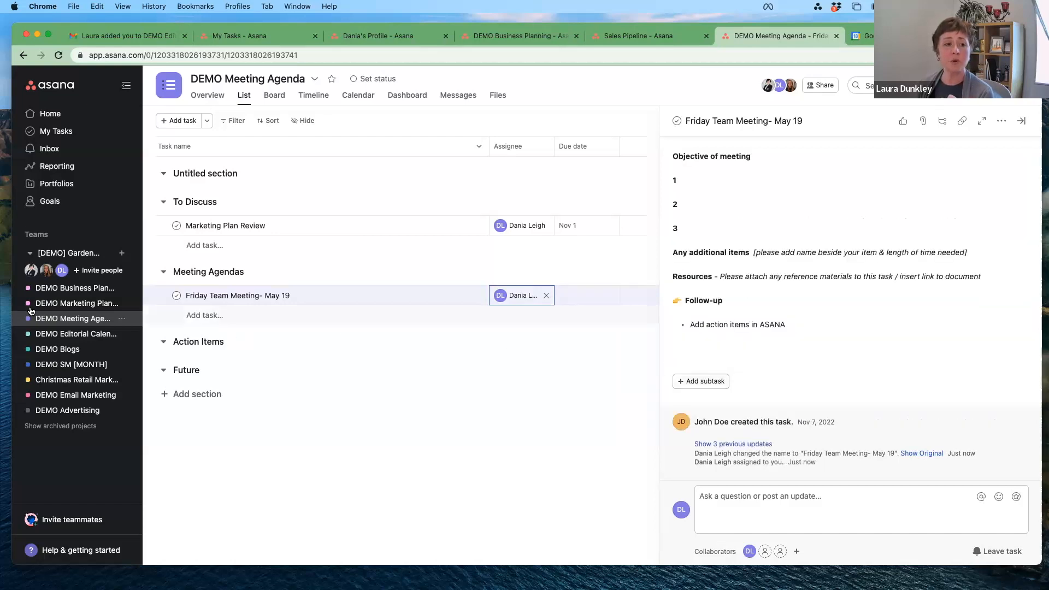
# Step: On the DEMO Blogs board, move the Health benefits of indoor plants card into Blog - writing
pyautogui.click(58, 335)
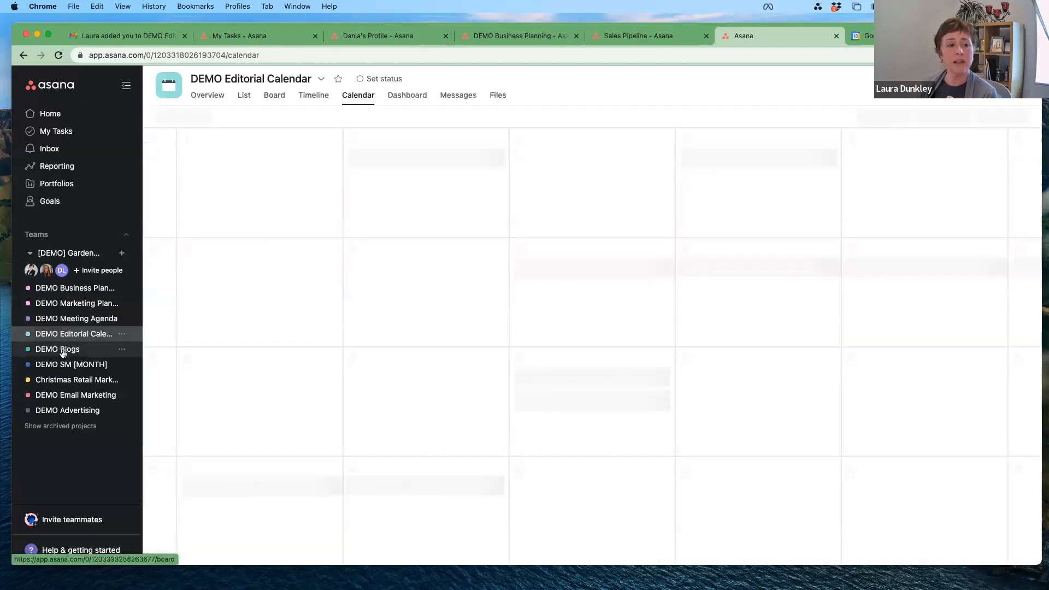
pyautogui.click(60, 351)
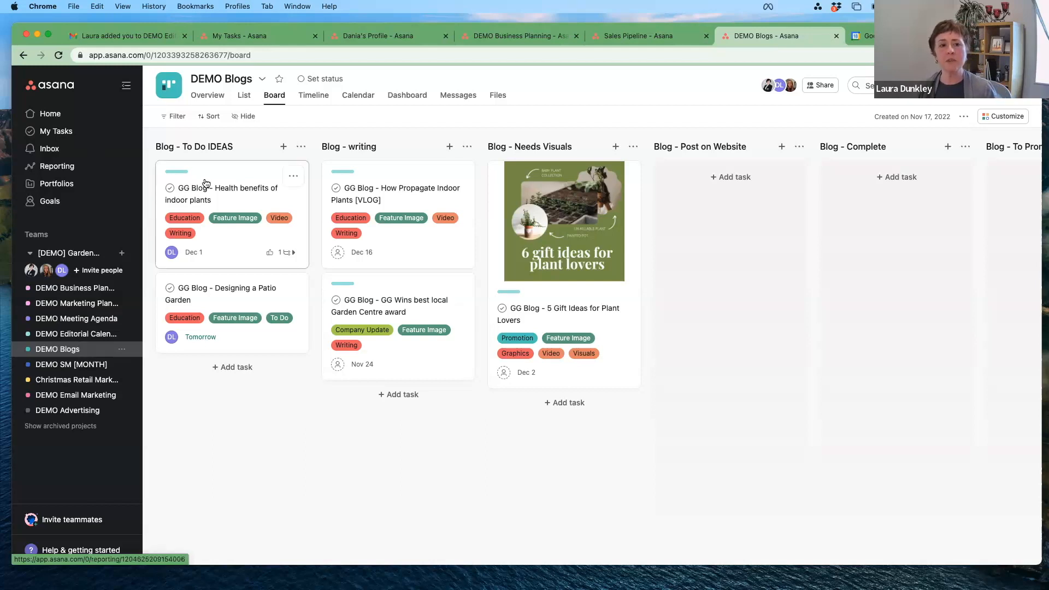
pyautogui.moveTo(375, 388); pyautogui.dragTo(380, 392)
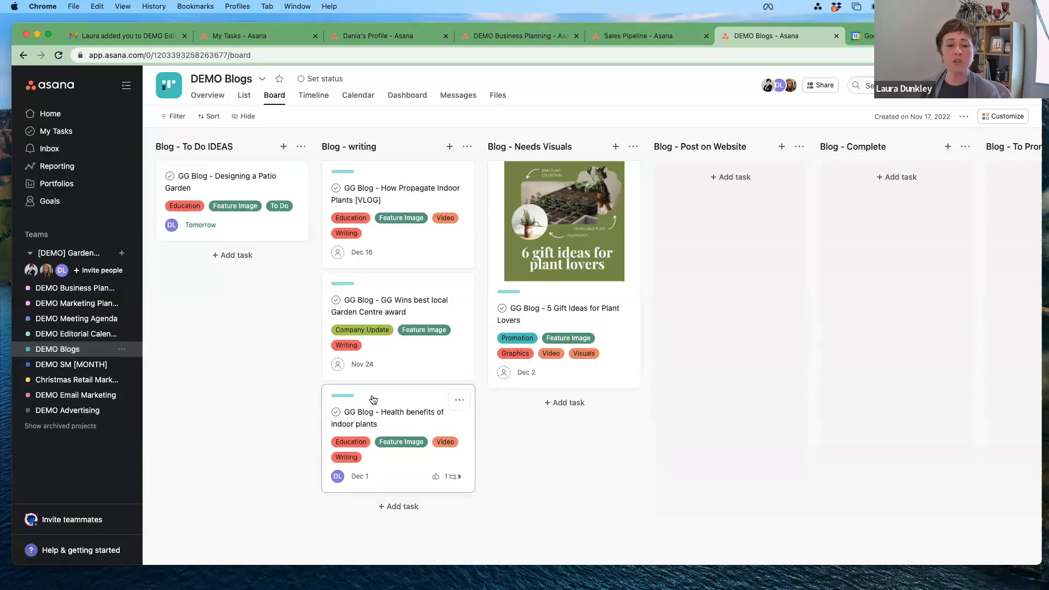
# Step: Open the Health benefits of indoor plants task and check its Materials and Pillars fields, leaving Pillars as Education
pyautogui.click(388, 422)
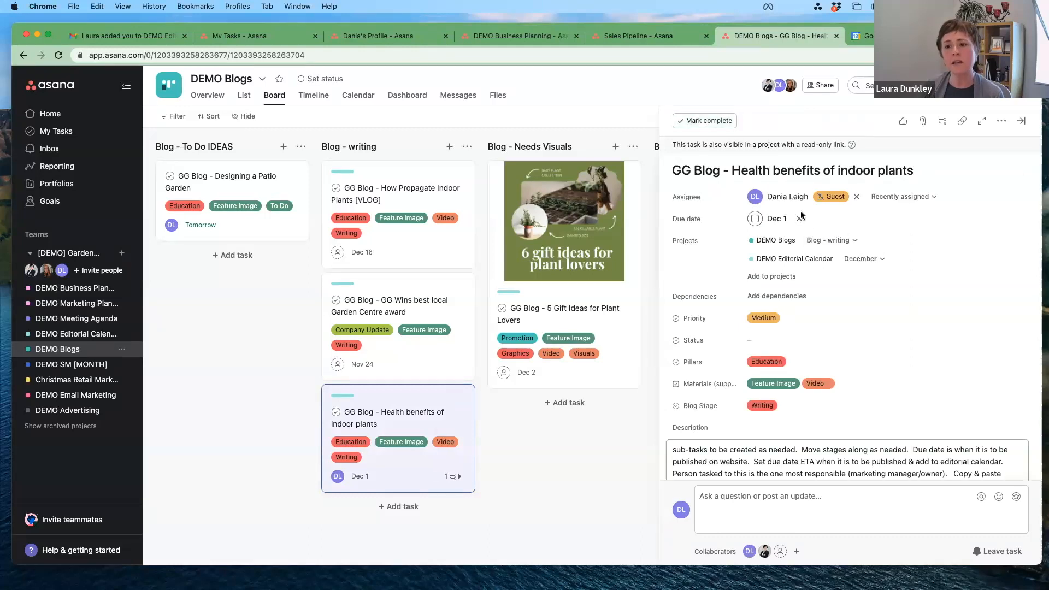
pyautogui.scroll(-2, 815, 243)
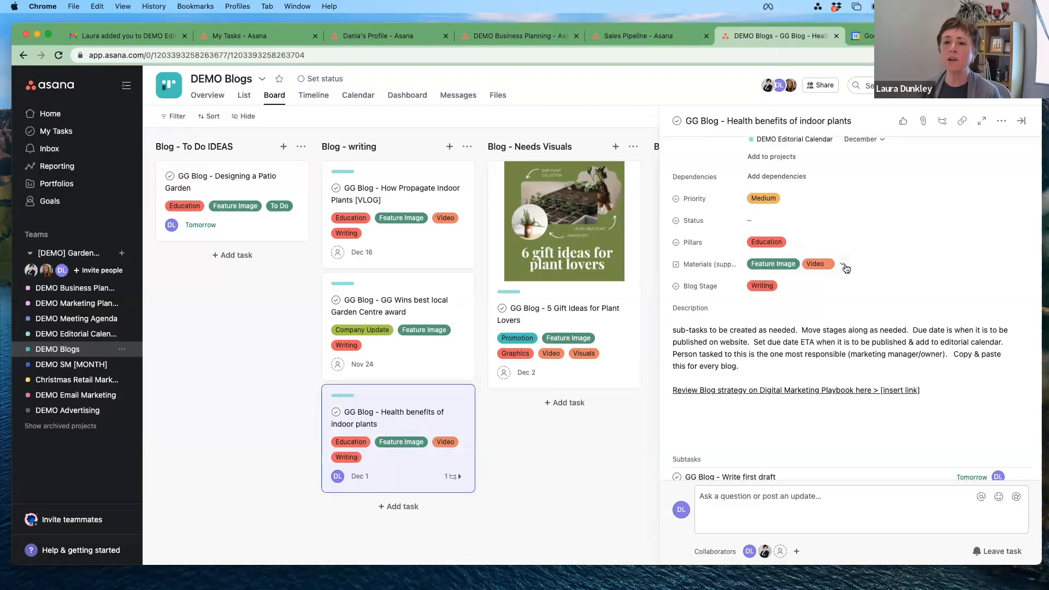
pyautogui.click(845, 267)
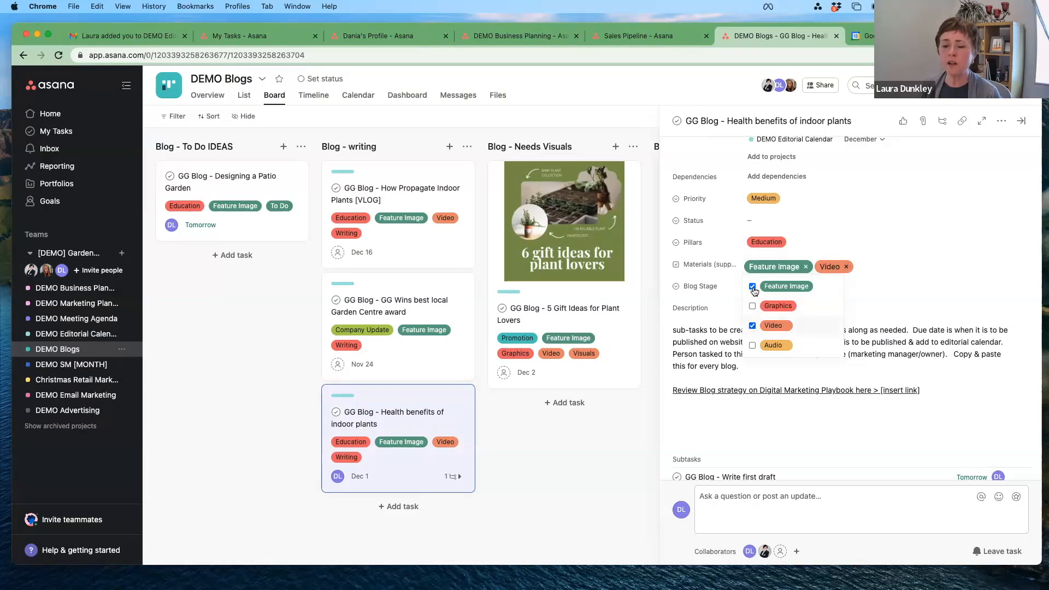
pyautogui.click(797, 239)
pyautogui.click(798, 241)
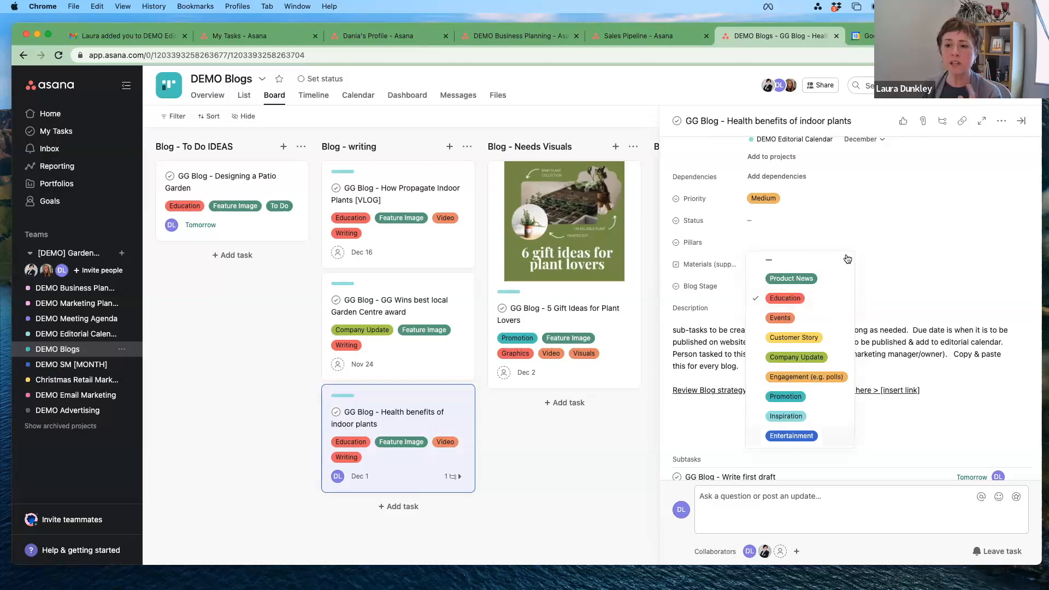
pyautogui.click(750, 211)
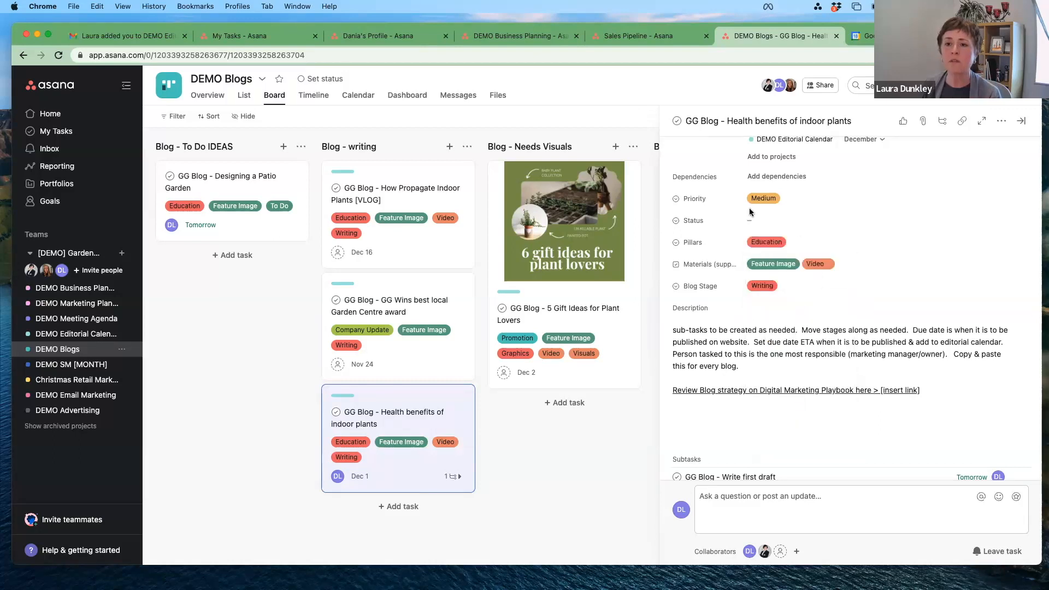
# Step: Set the task's status to In Draft and priority to High, then review its subtasks and activity
pyautogui.click(777, 218)
pyautogui.click(783, 259)
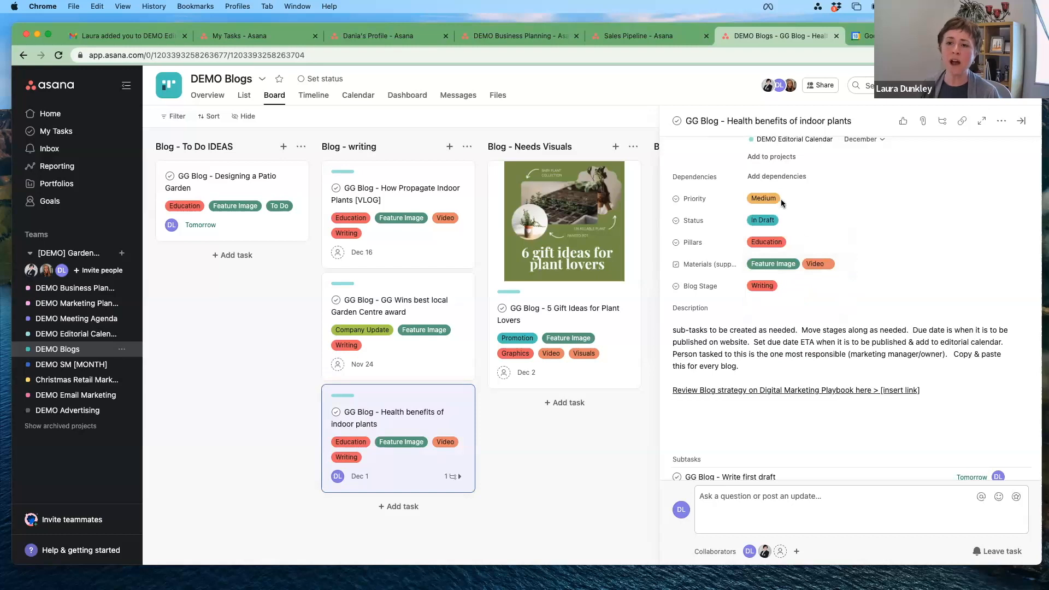
pyautogui.scroll(1, 795, 210)
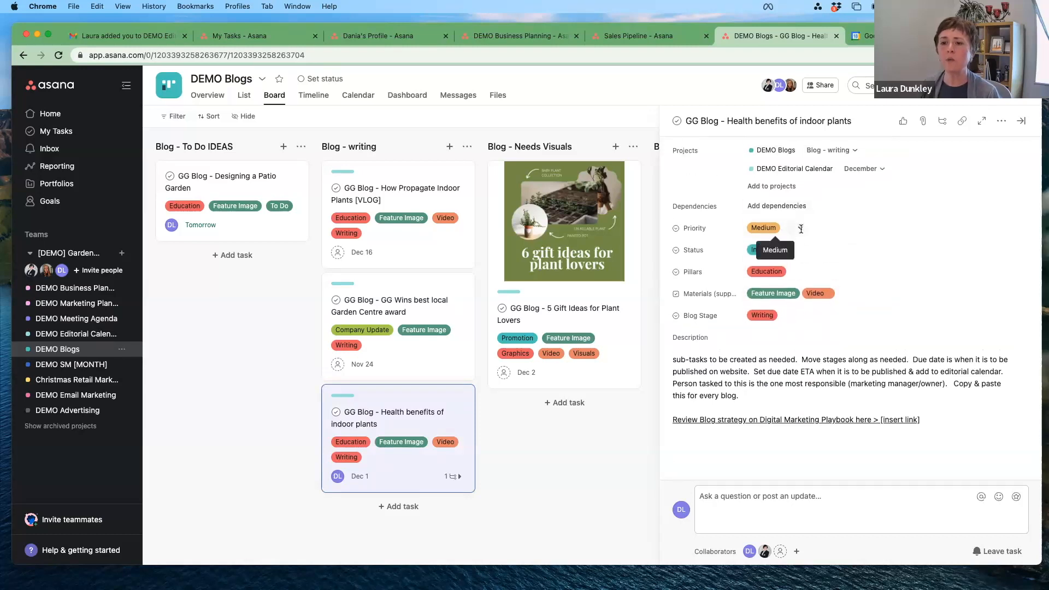
pyautogui.click(795, 229)
pyautogui.click(781, 306)
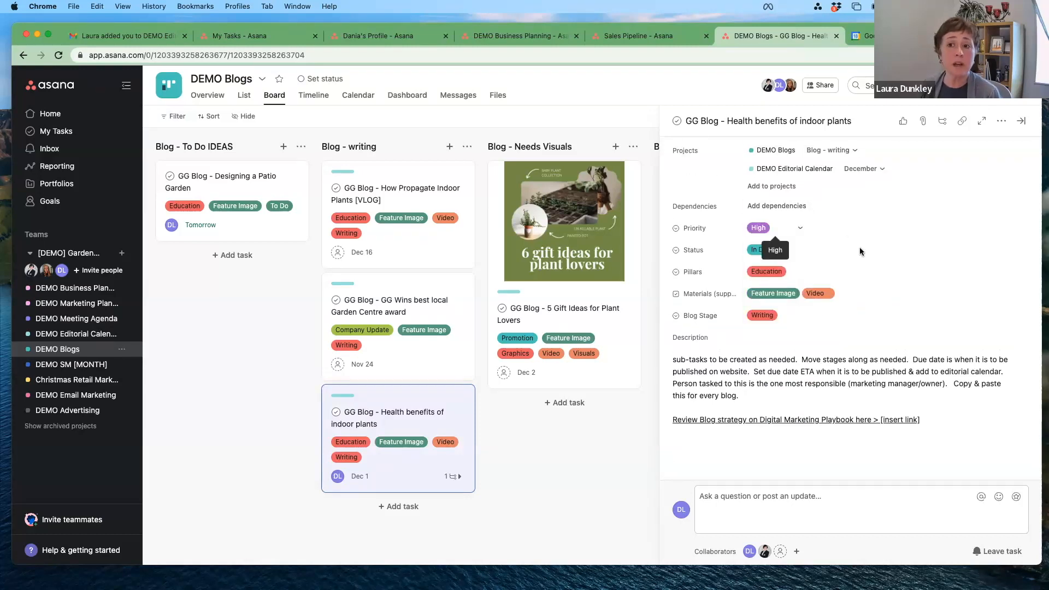
pyautogui.scroll(3, 773, 226)
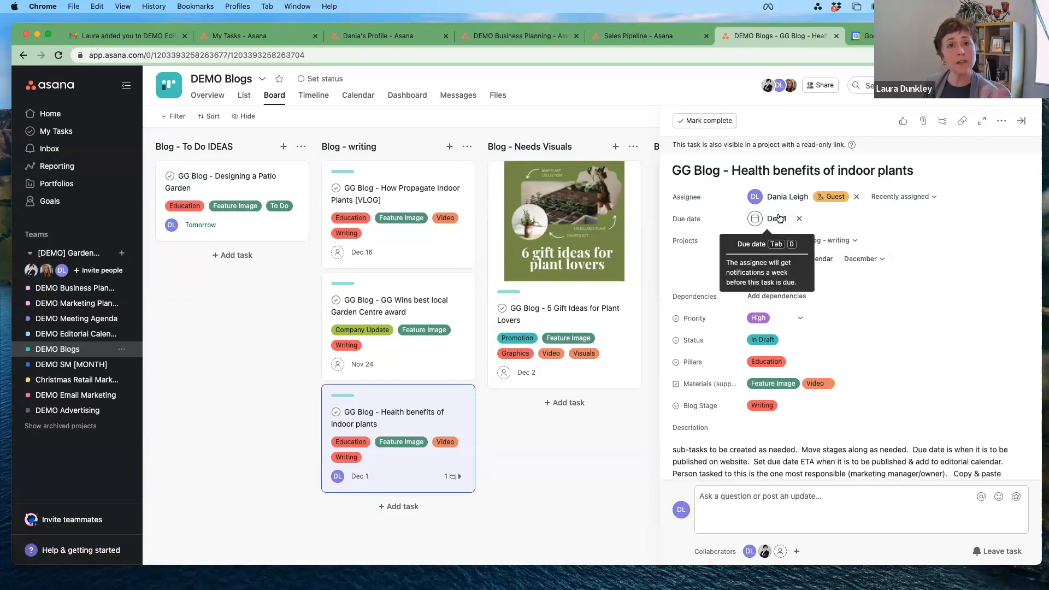
pyautogui.scroll(-1, 781, 208)
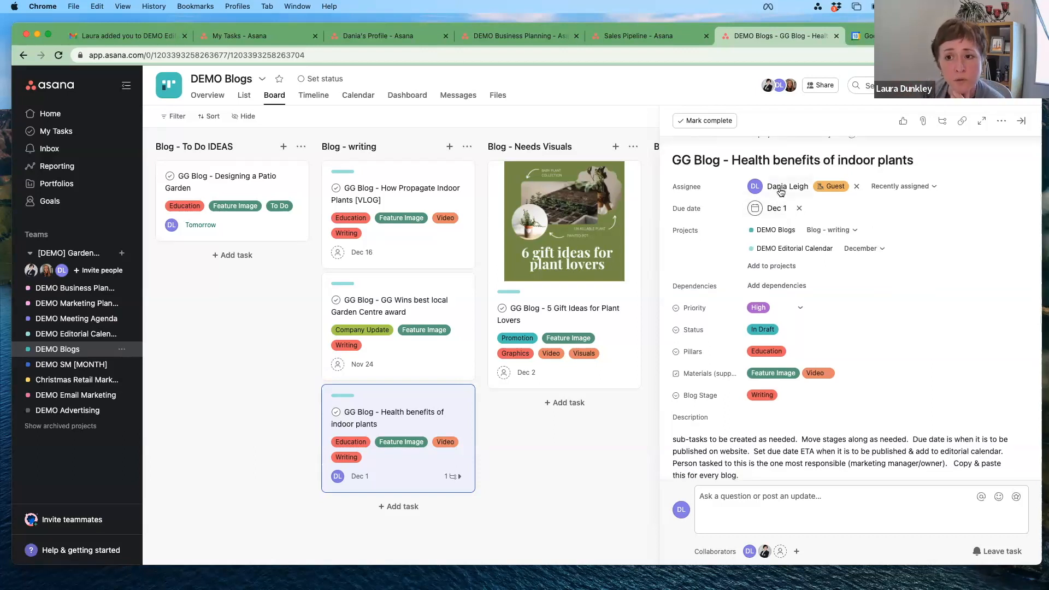
pyautogui.scroll(-5, 982, 278)
pyautogui.scroll(-4, 981, 278)
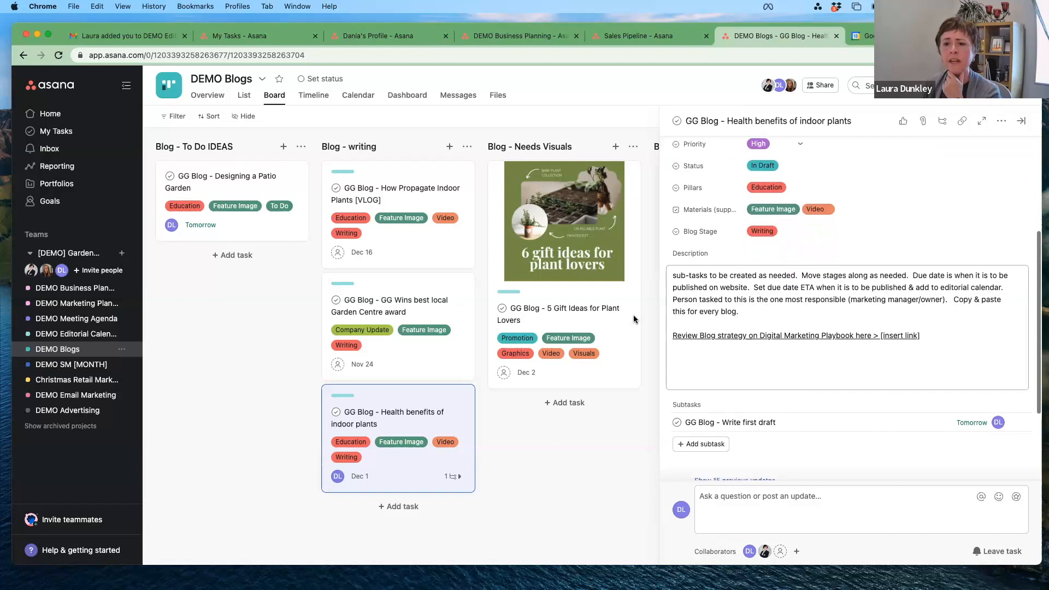
pyautogui.scroll(-3, 759, 240)
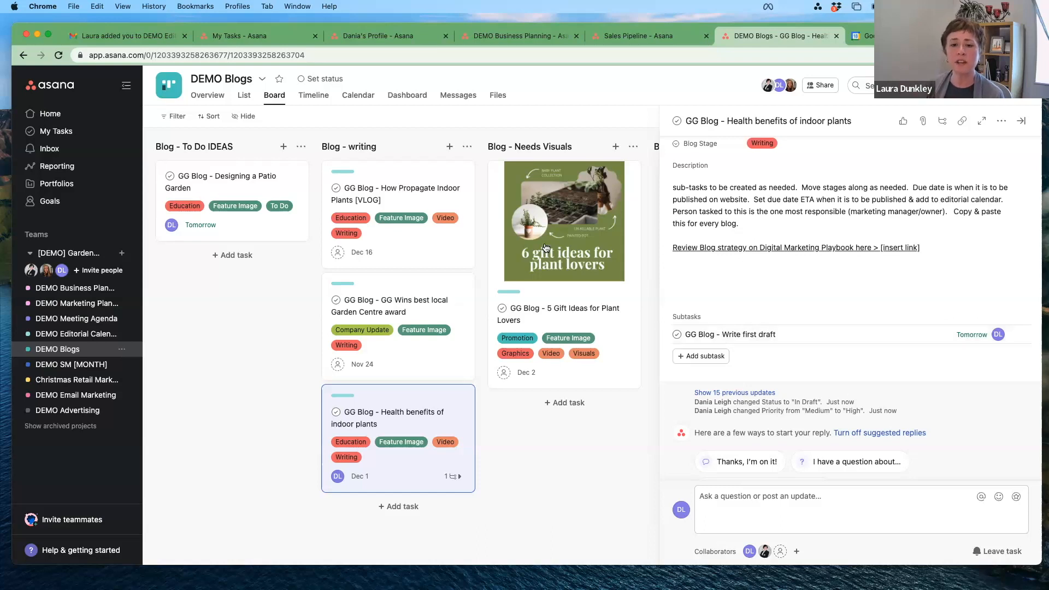
# Step: Assign the 5 Gift Ideas for Plant Lovers task to a different teammate
pyautogui.click(563, 230)
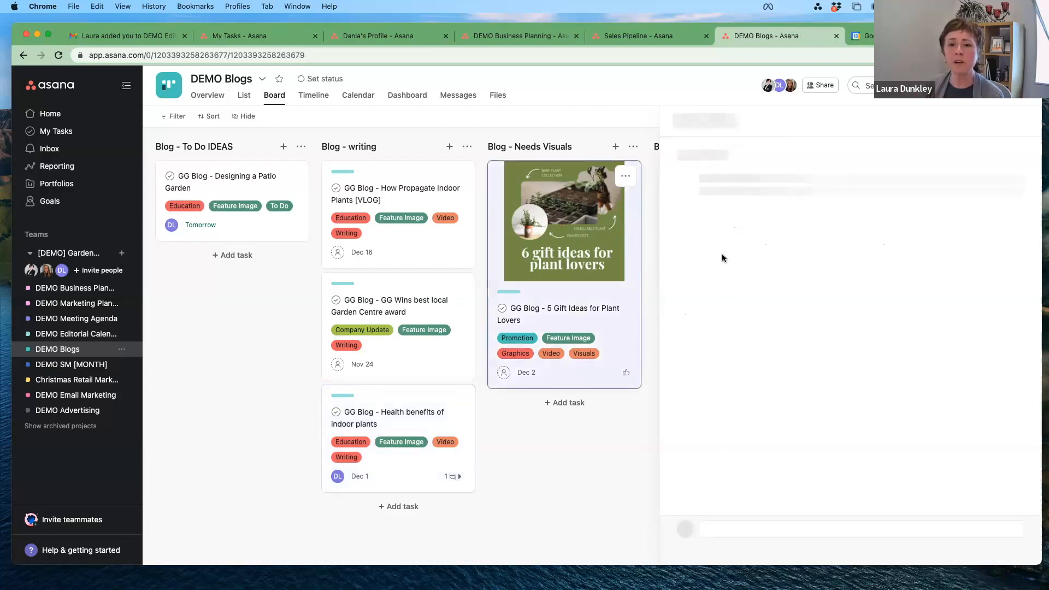
pyautogui.click(775, 200)
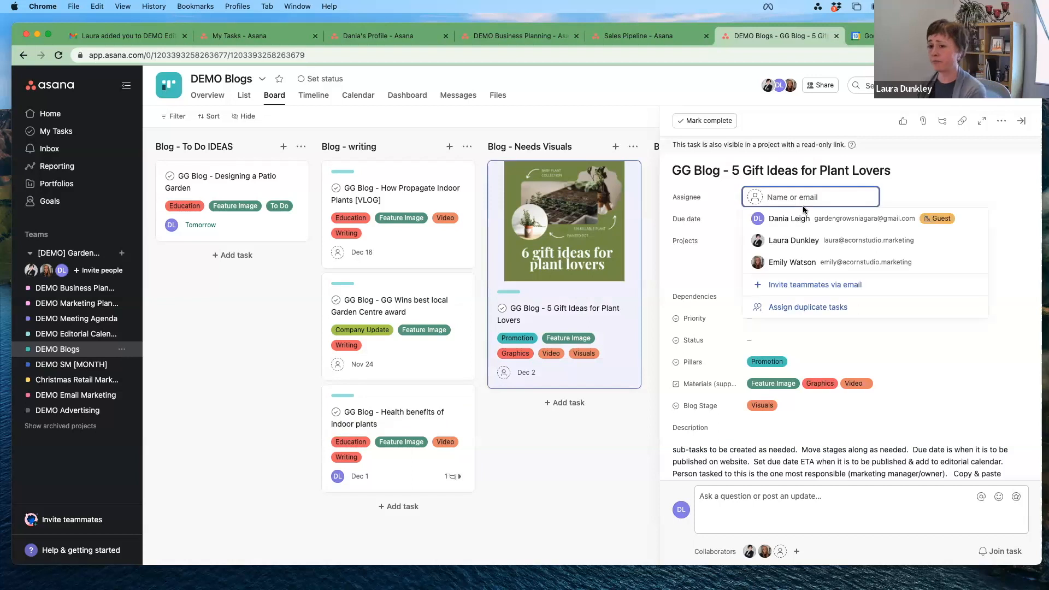
pyautogui.click(794, 263)
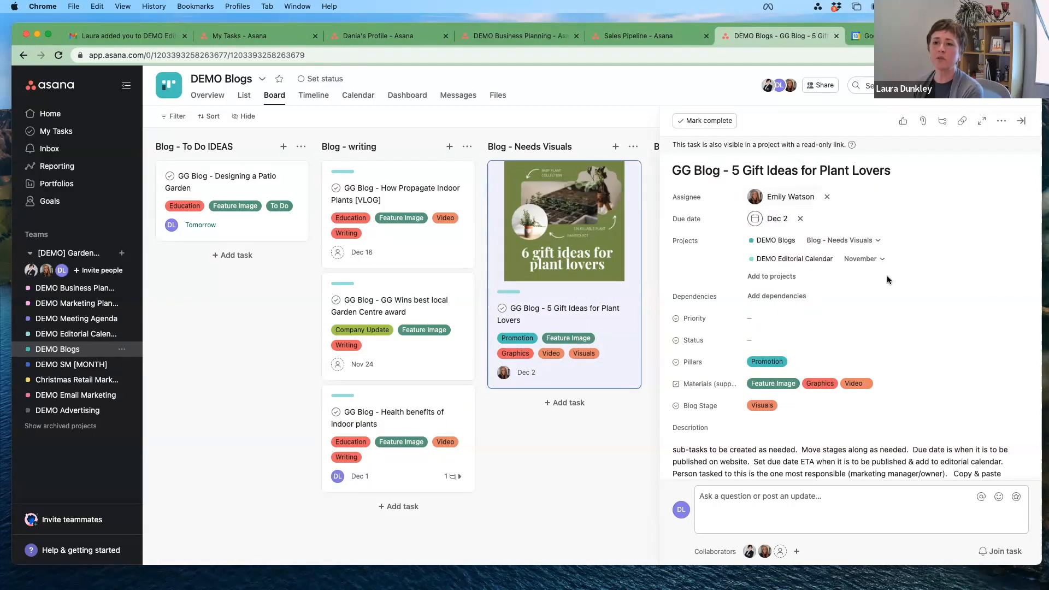
# Step: Change its Blog Stage from Visuals to Post on Website and close the task
pyautogui.scroll(-10, 886, 278)
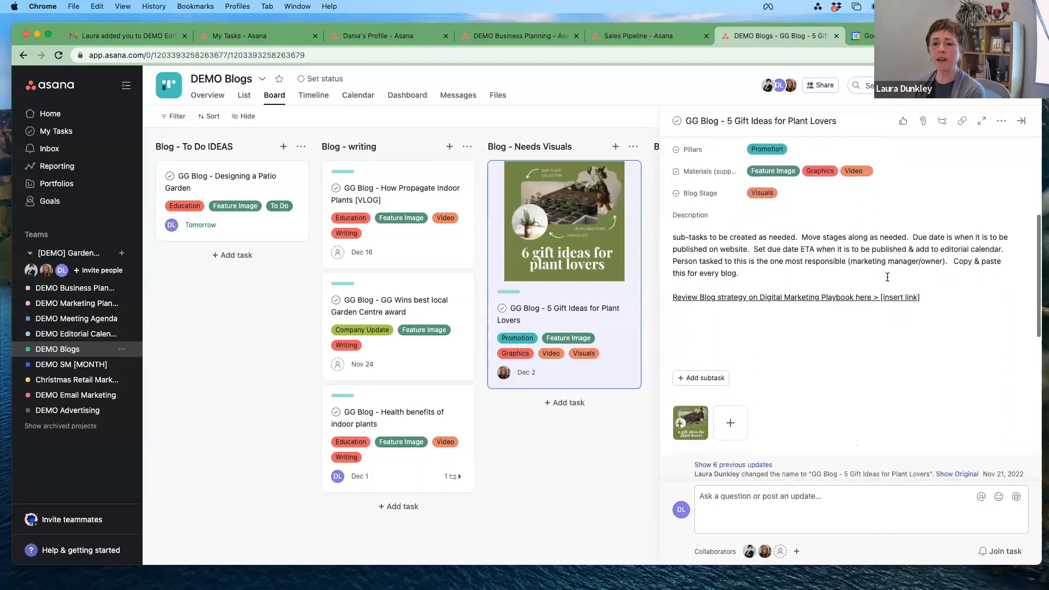
pyautogui.scroll(-5, 889, 281)
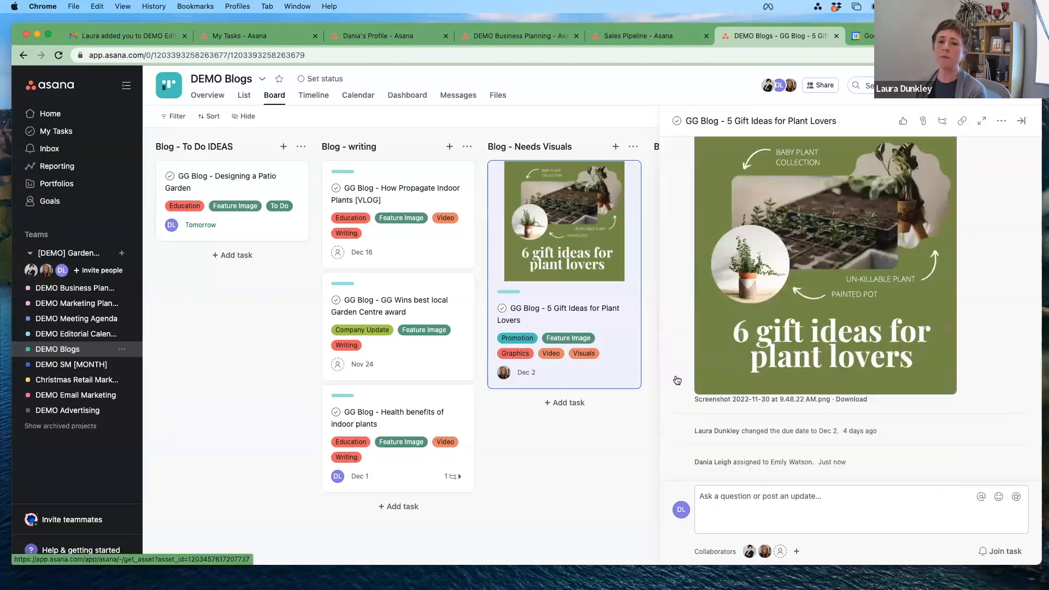
pyautogui.scroll(12, 803, 304)
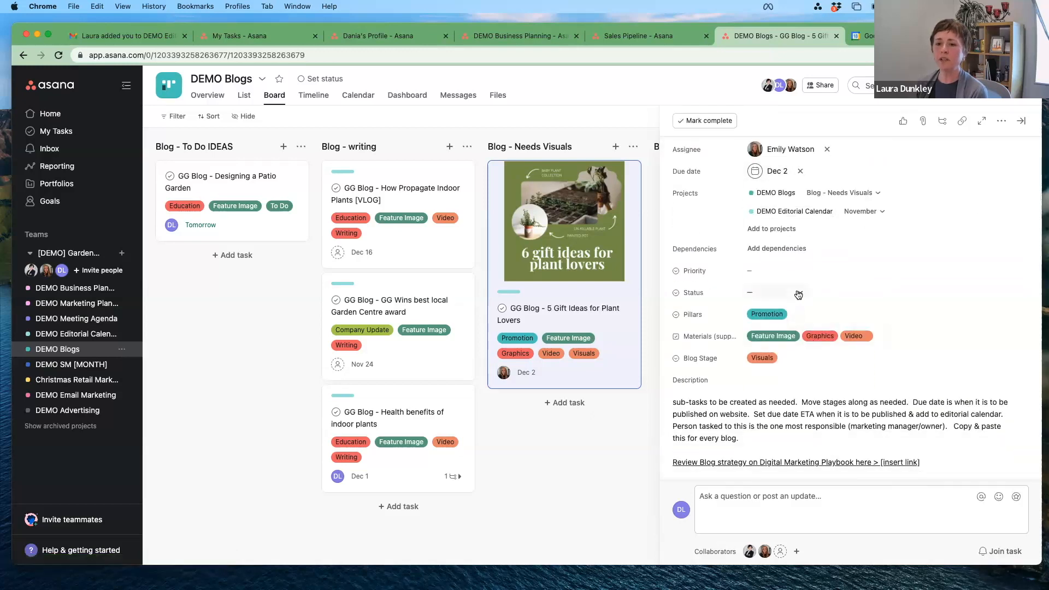
pyautogui.click(797, 294)
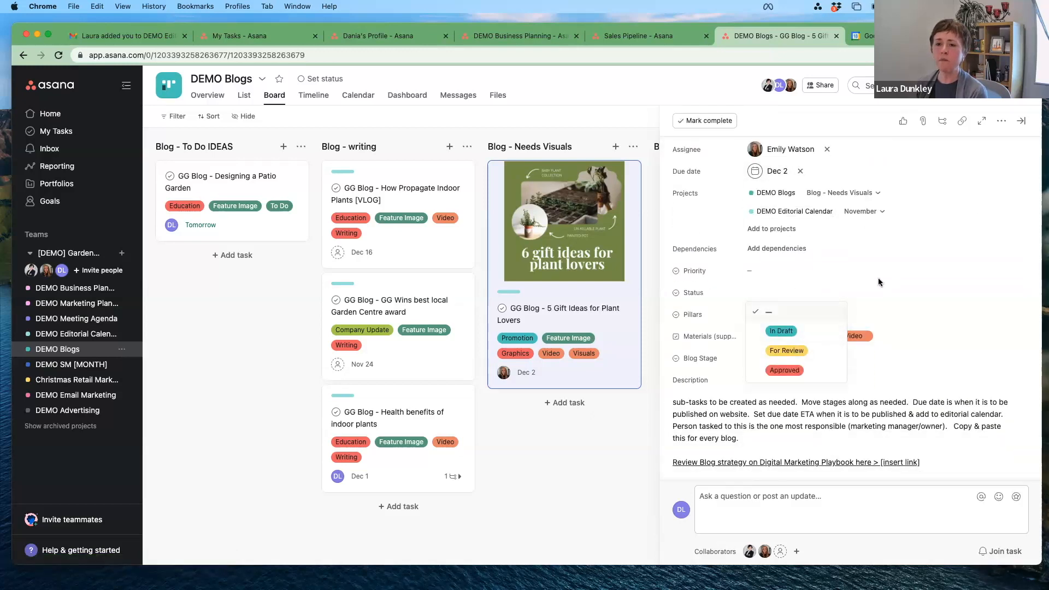
pyautogui.click(773, 276)
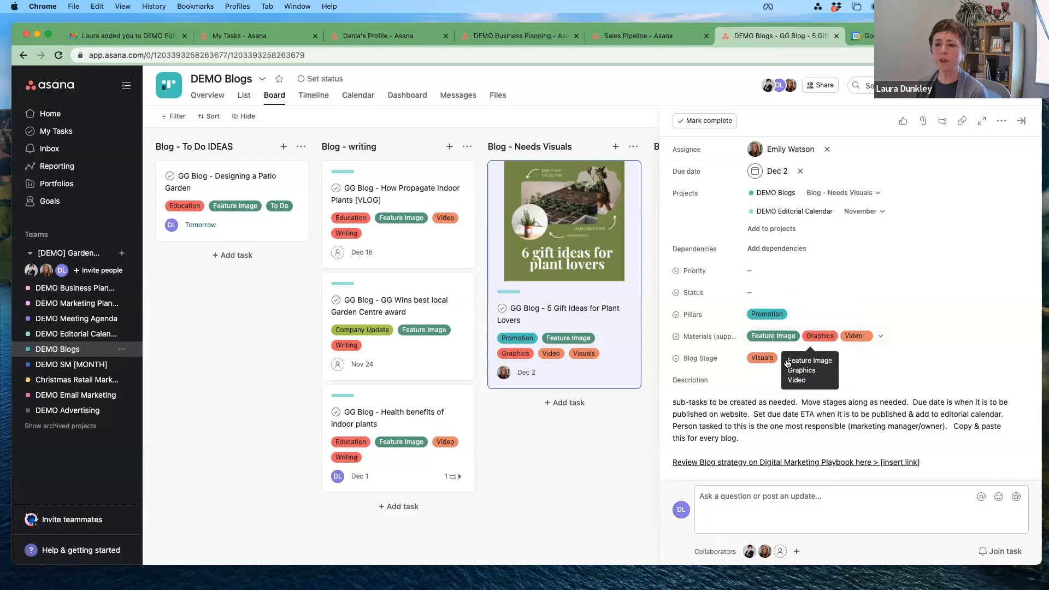
pyautogui.click(797, 359)
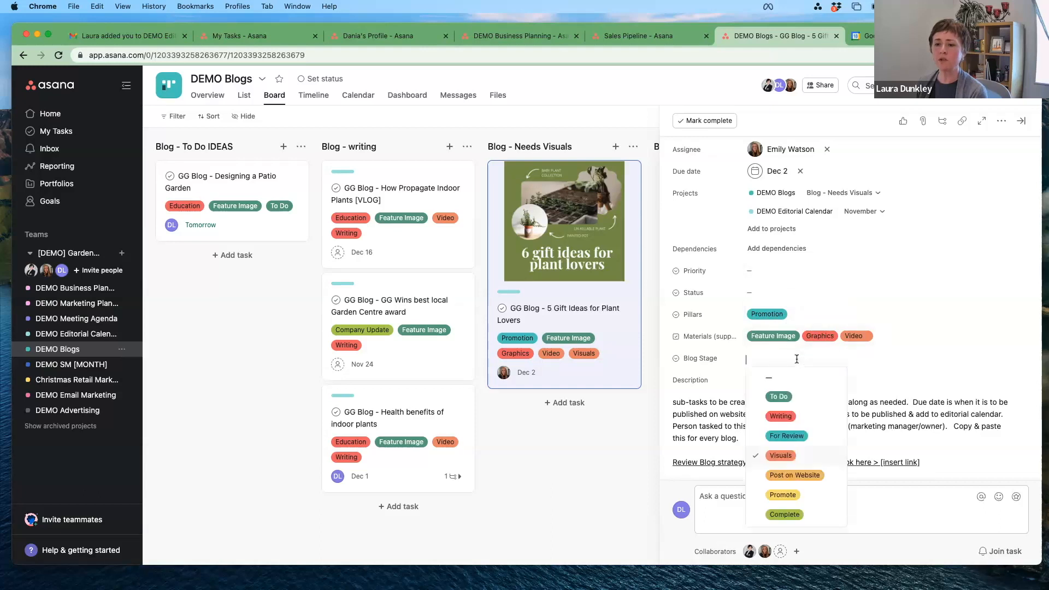
pyautogui.click(784, 475)
pyautogui.click(603, 449)
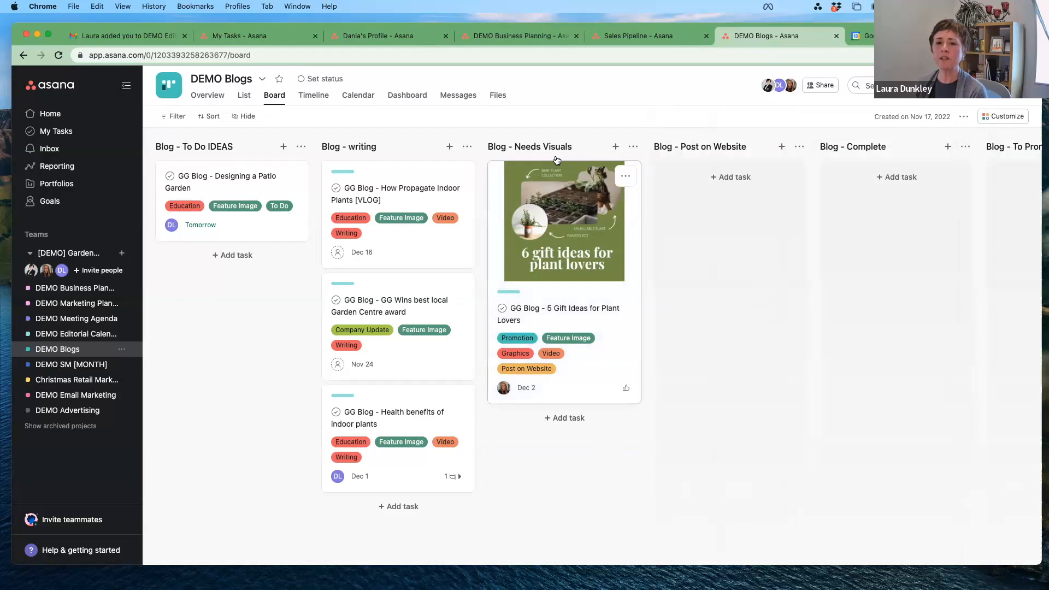
# Step: Move the 5 Gift Ideas card to Blog - Post on Website and reassign it to a teammate found by name
pyautogui.moveTo(578, 168); pyautogui.dragTo(711, 178)
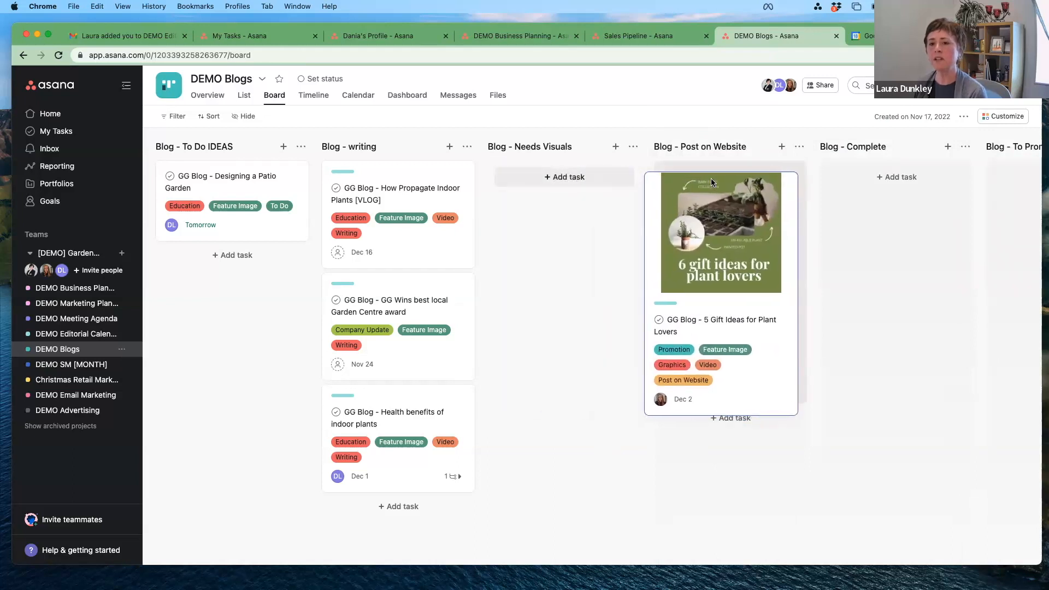
pyautogui.click(692, 388)
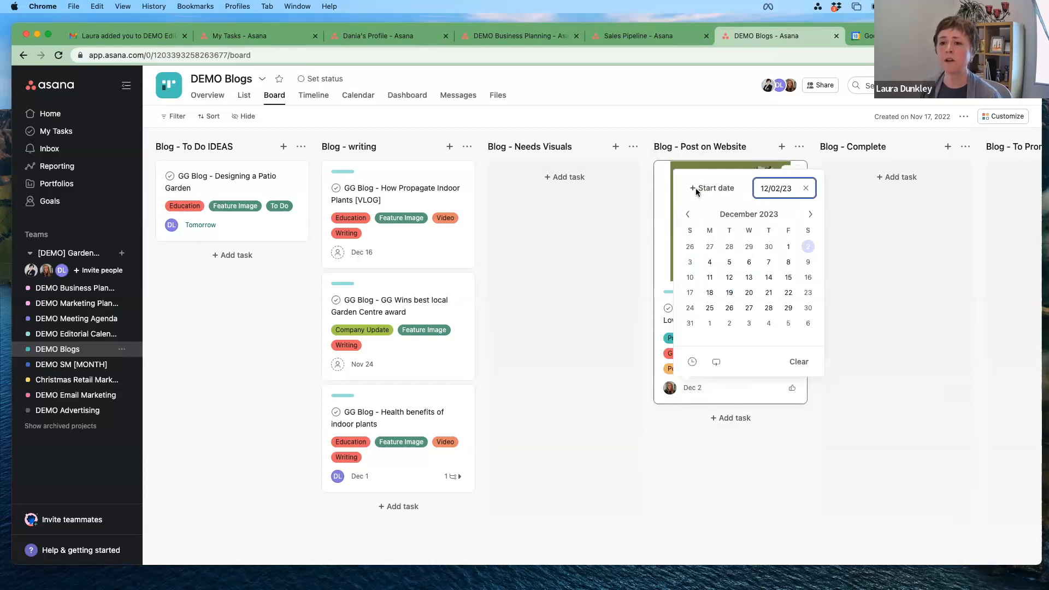
pyautogui.click(663, 197)
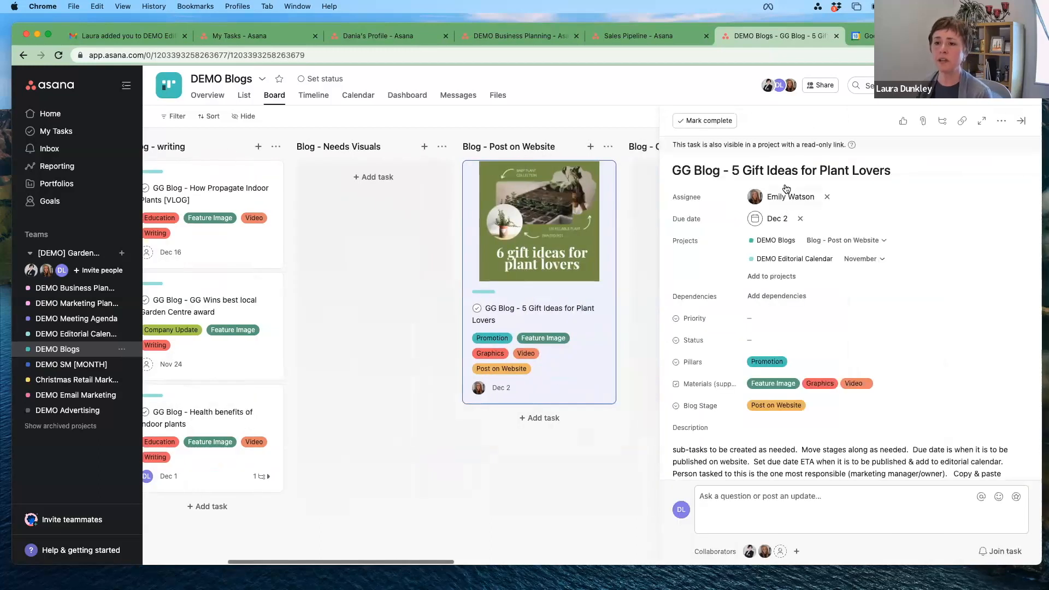
pyautogui.click(790, 198)
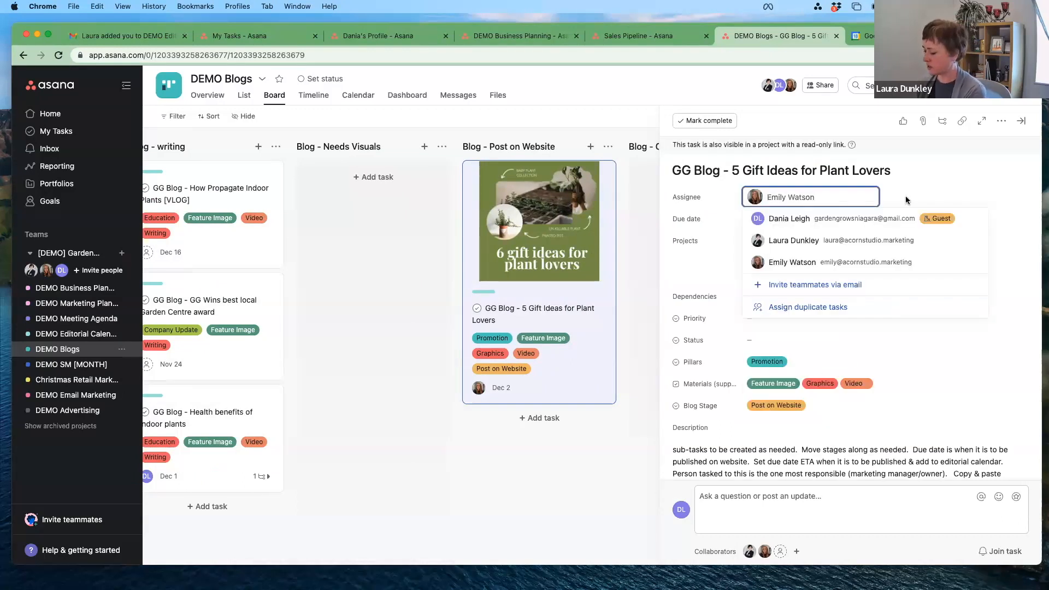
pyautogui.write('laura')
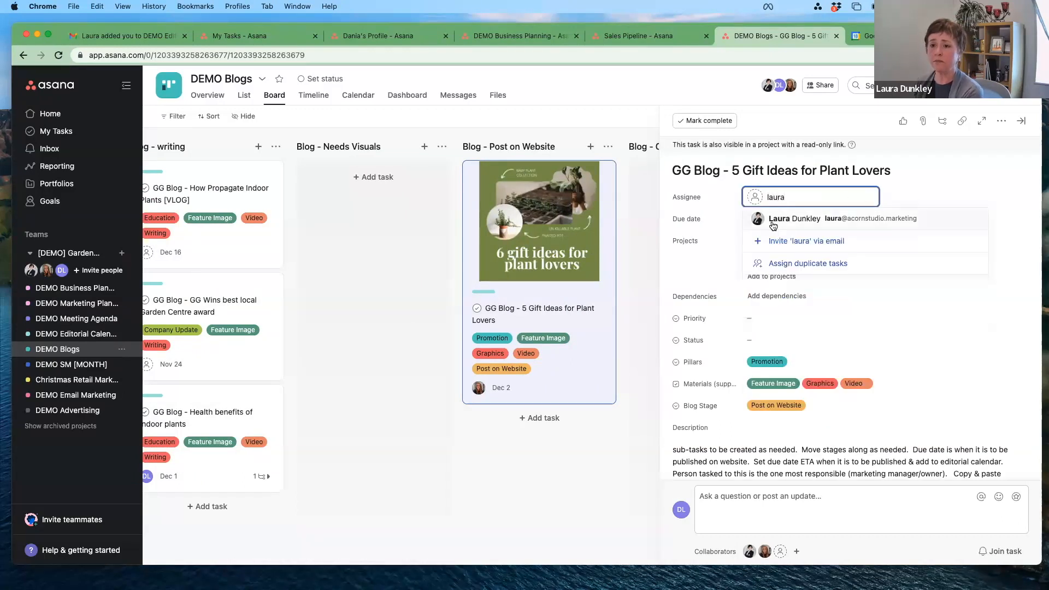
pyautogui.press('Return')
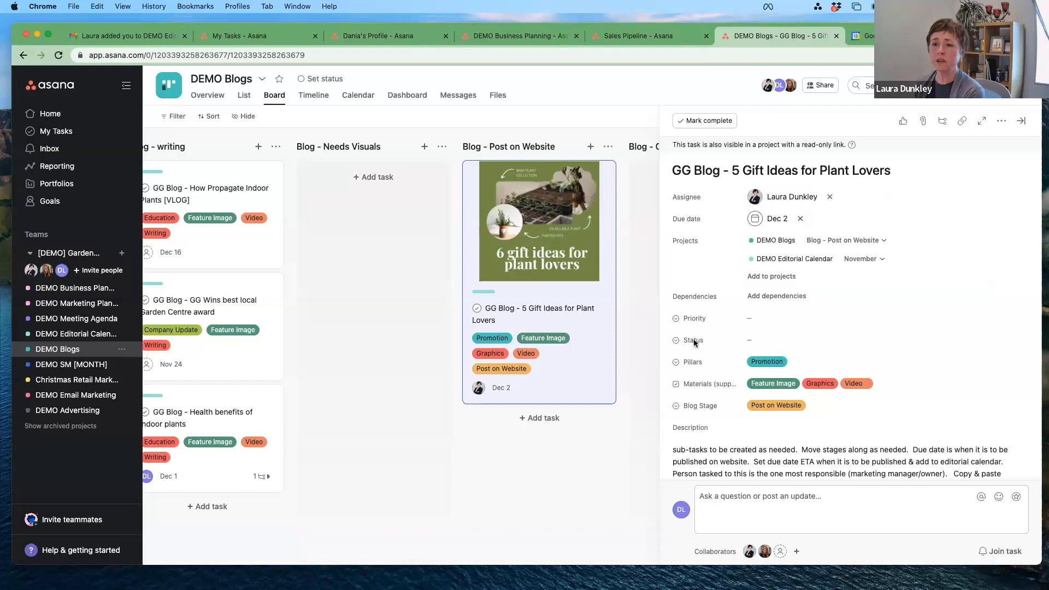
pyautogui.click(592, 477)
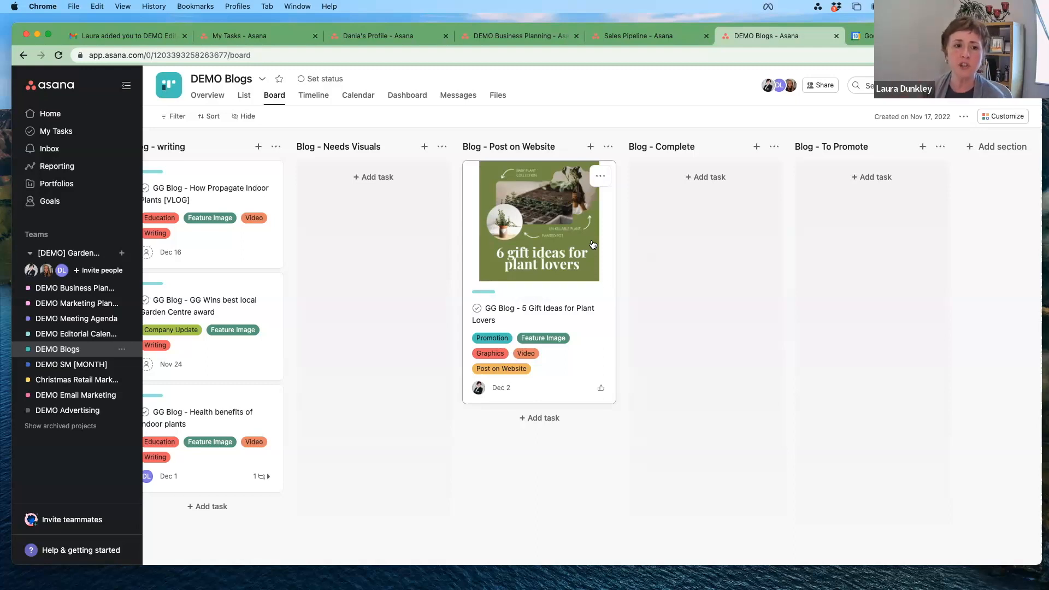
# Step: Open the DEMO SM [MONTH] project's board from the sidebar
pyautogui.click(63, 365)
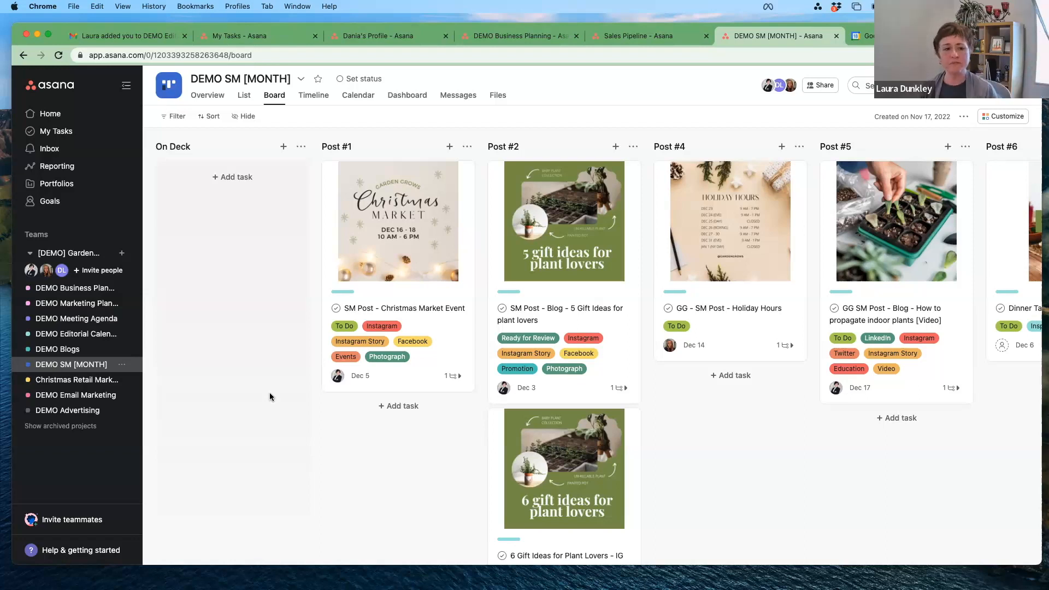
# Step: Open the Christmas Retail Market list, placing DEMO Email Marketing above it, and scroll to Day of event
pyautogui.click(80, 381)
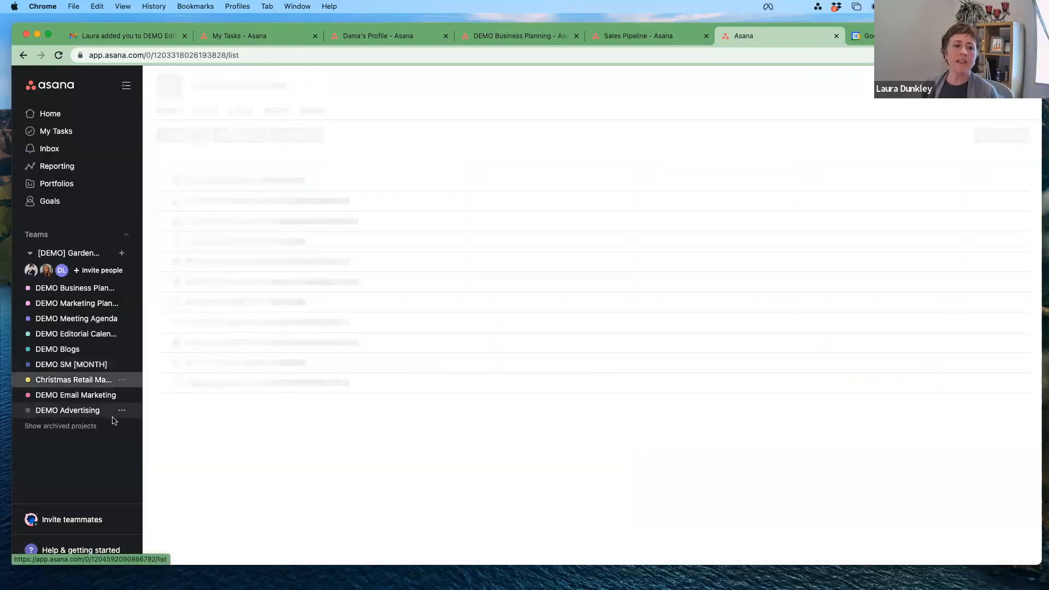
pyautogui.click(83, 395)
pyautogui.moveTo(85, 376); pyautogui.dragTo(85, 378)
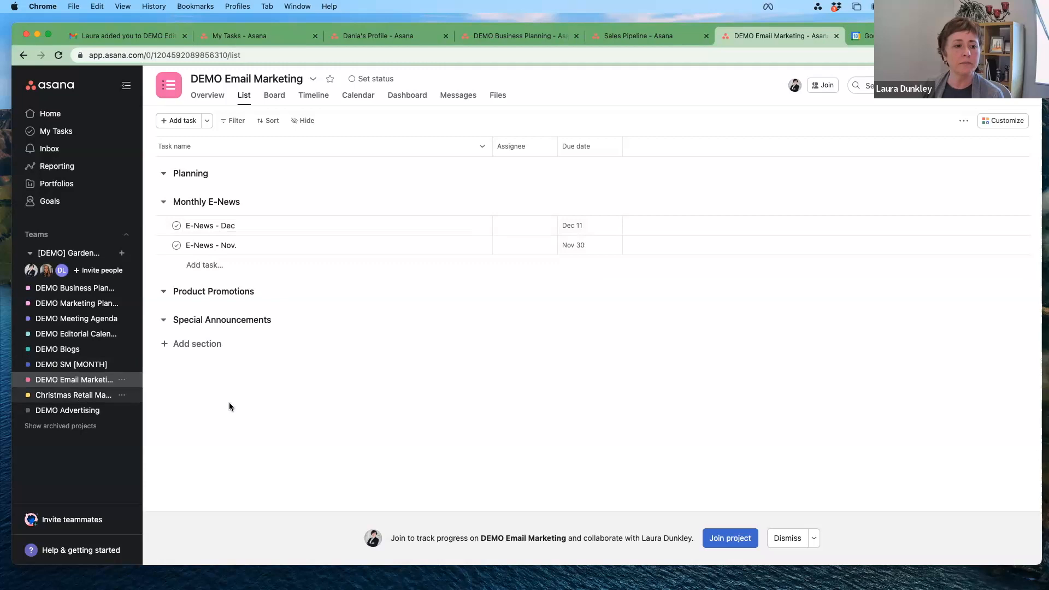
pyautogui.click(73, 395)
pyautogui.scroll(-1, 328, 405)
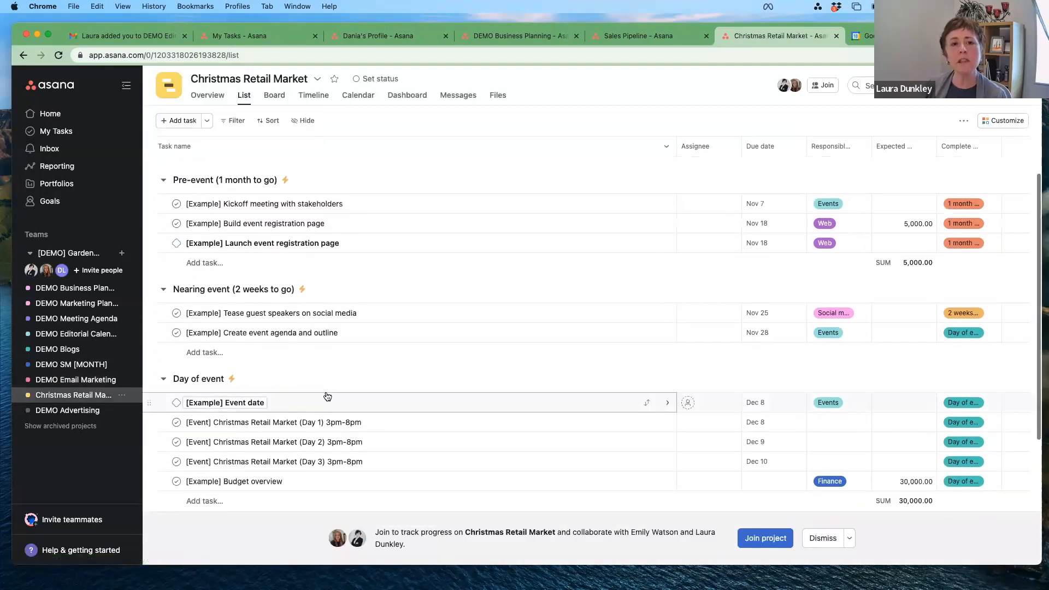
pyautogui.scroll(1, 326, 396)
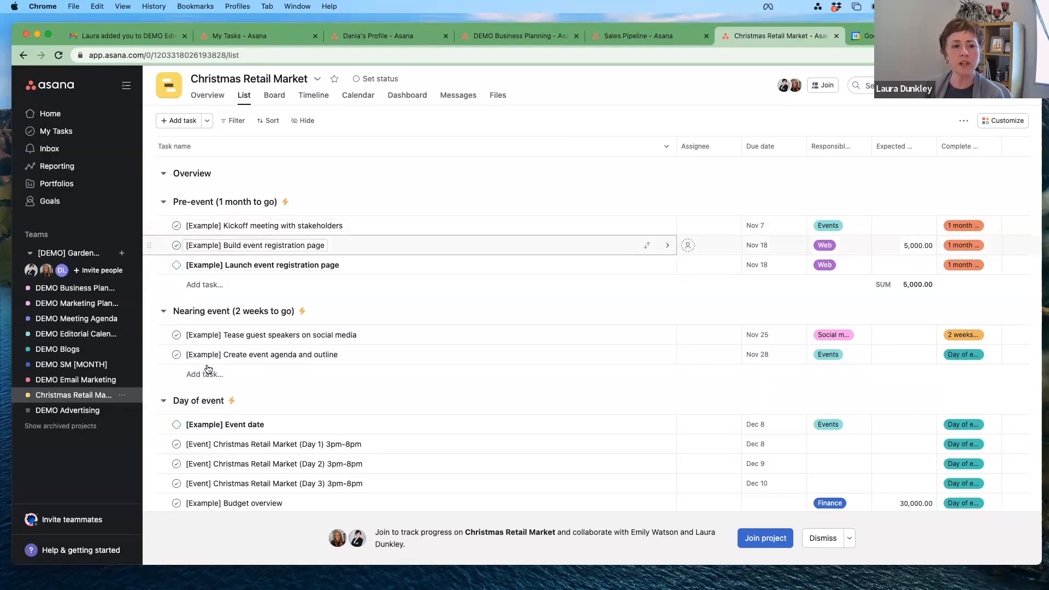
pyautogui.scroll(-3, 224, 338)
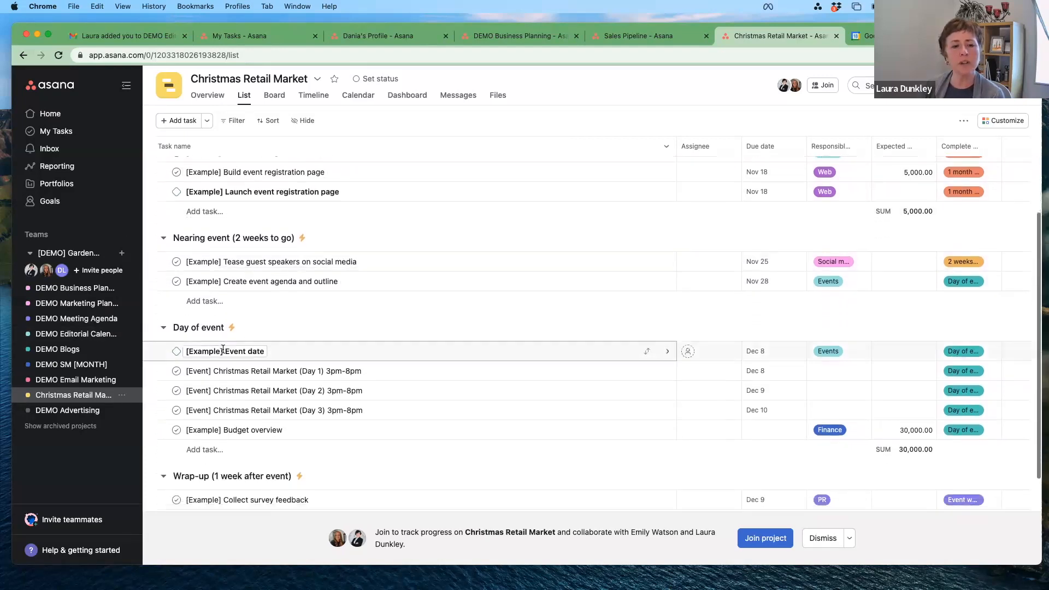
# Step: Remove '[Example] ' from the Event date task name and assign it to a teammate
pyautogui.click(227, 329)
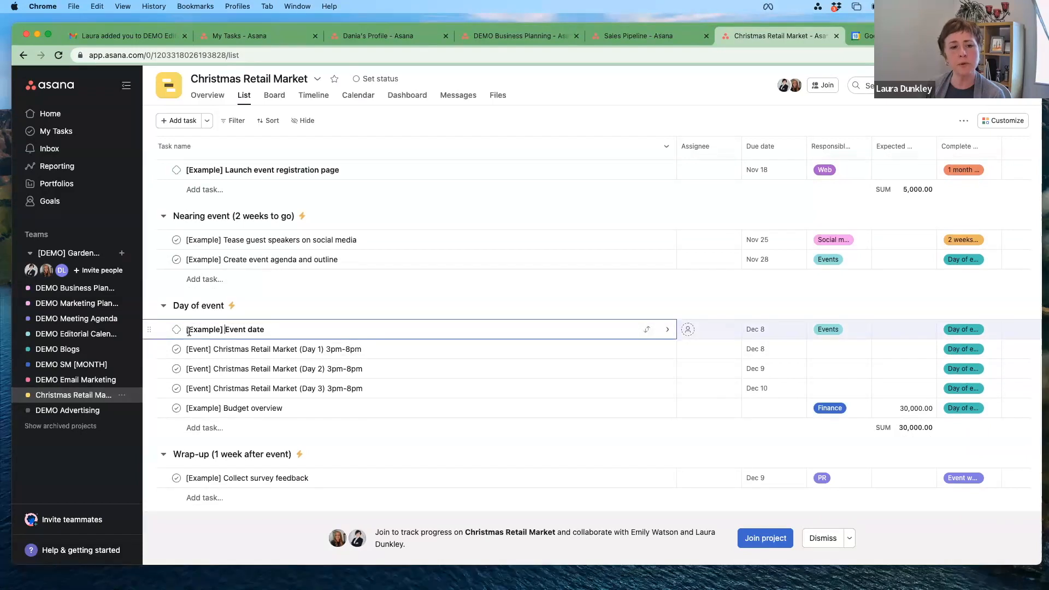
pyautogui.moveTo(226, 329); pyautogui.dragTo(184, 329)
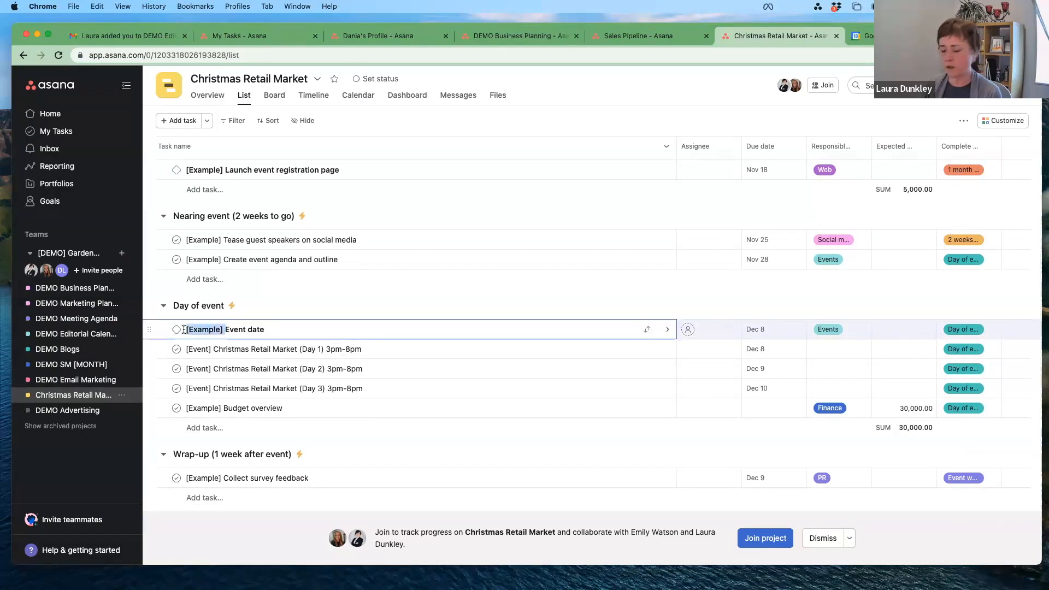
pyautogui.press('BackSpace')
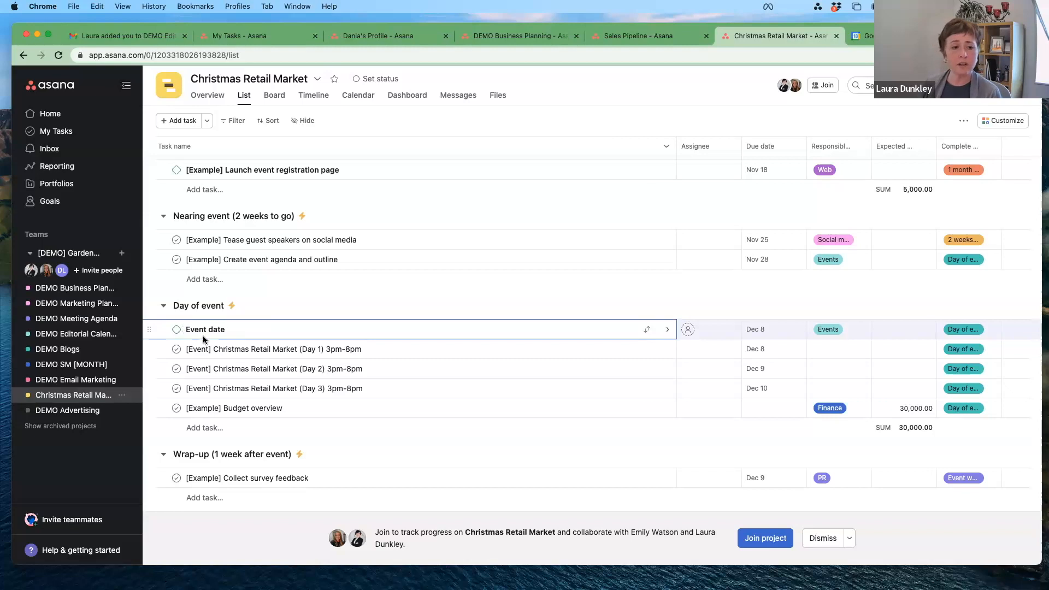
pyautogui.click(688, 330)
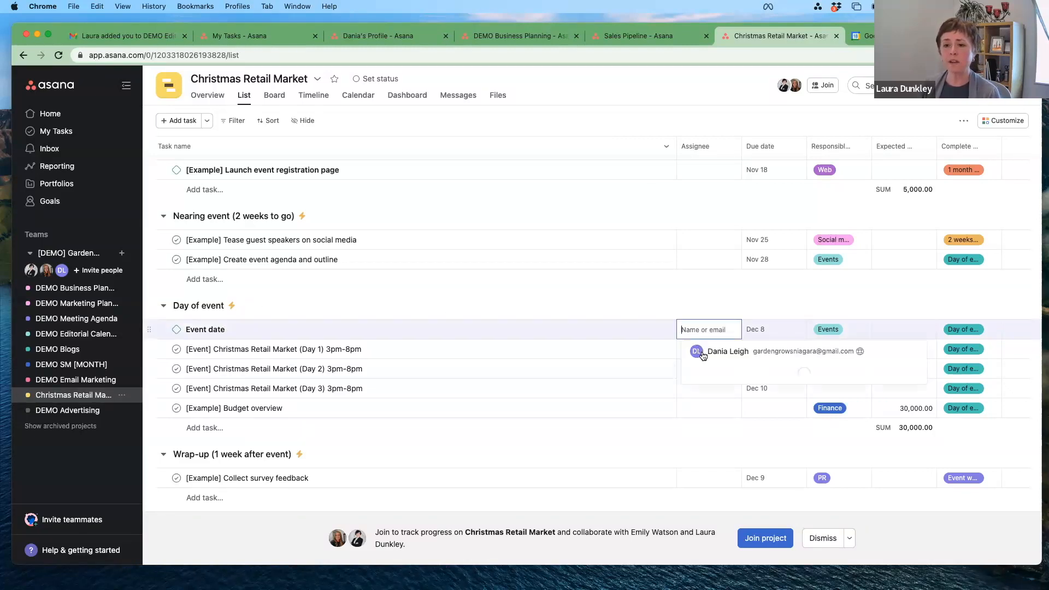
pyautogui.click(729, 352)
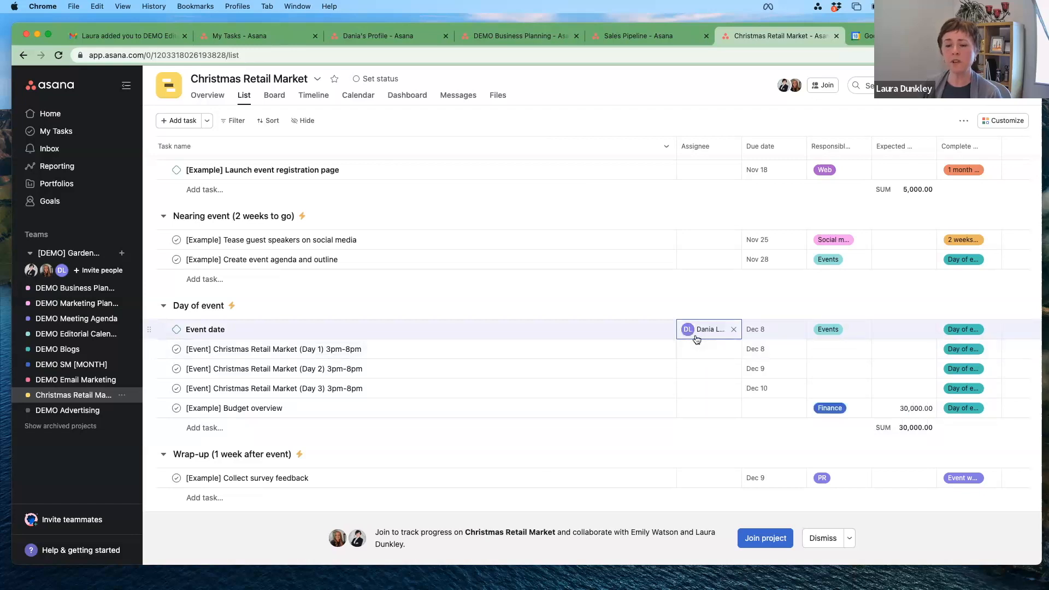
# Step: Remove '[Event] ' from the Day 1 market task name and assign it to the same teammate
pyautogui.click(225, 350)
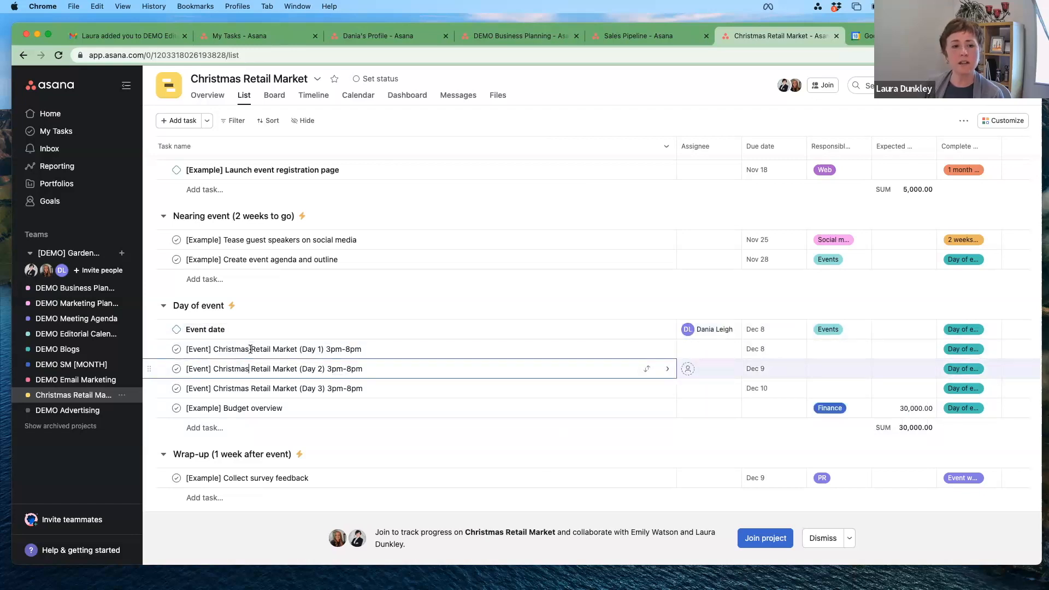
pyautogui.moveTo(213, 350); pyautogui.dragTo(178, 352)
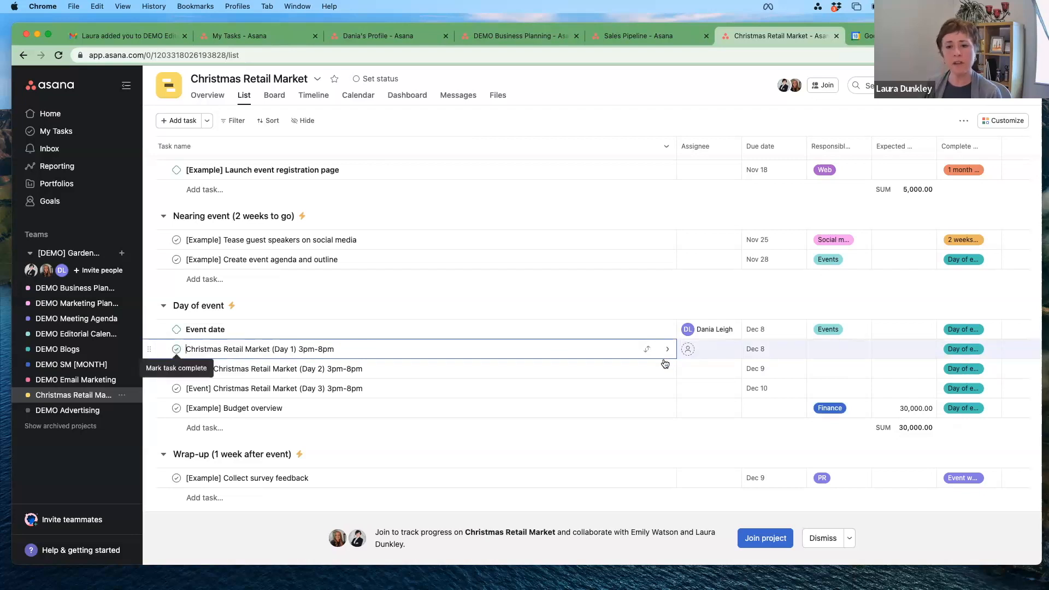
pyautogui.press('BackSpace')
pyautogui.click(687, 350)
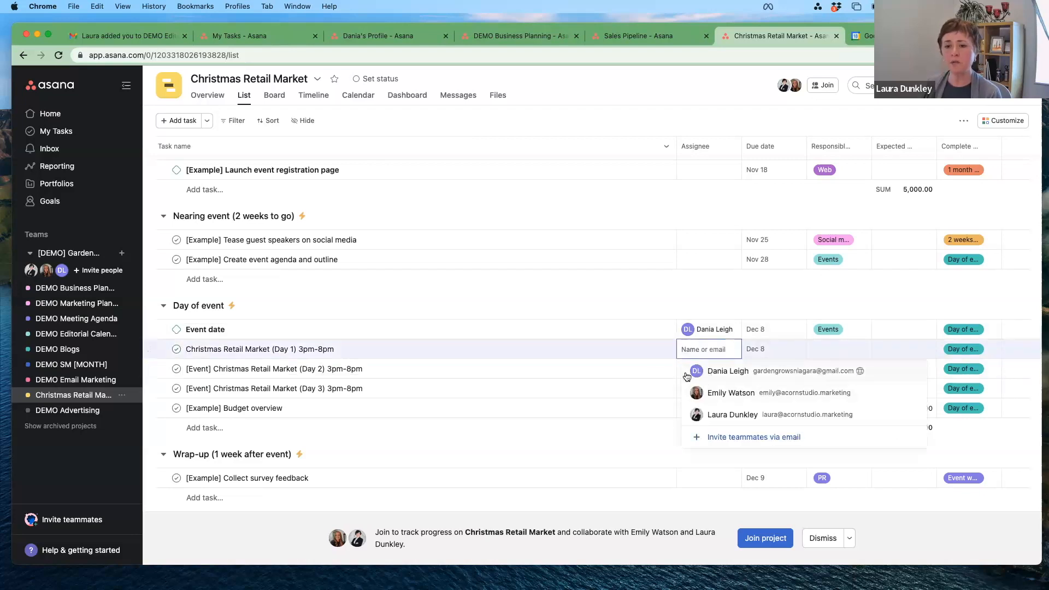
pyautogui.press('Escape')
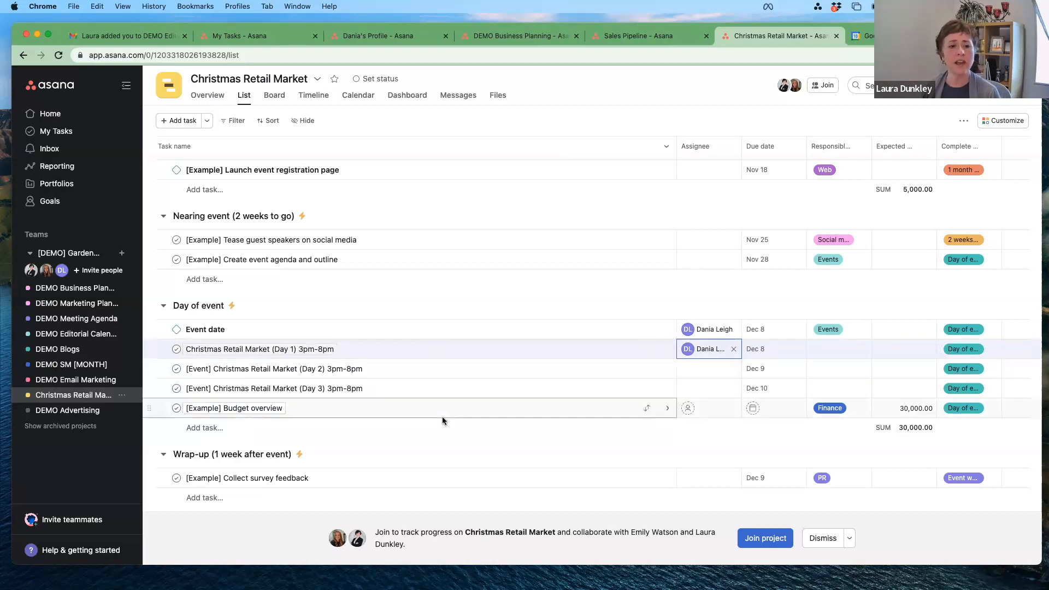
pyautogui.scroll(-1, 442, 416)
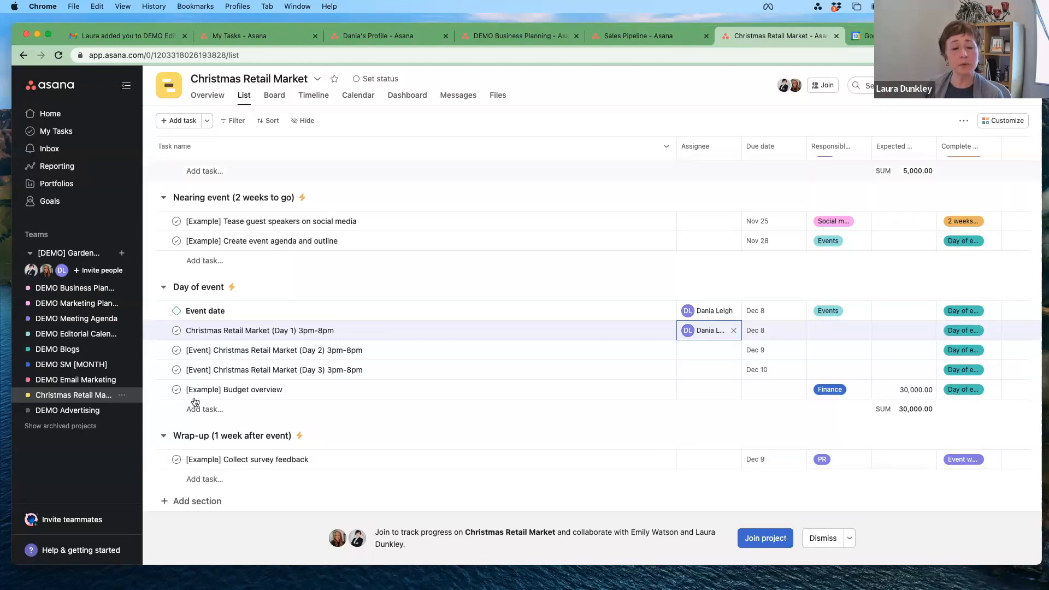
# Step: Open the DEMO Advertising project list, after a brief look back at Christmas Retail Market
pyautogui.click(41, 410)
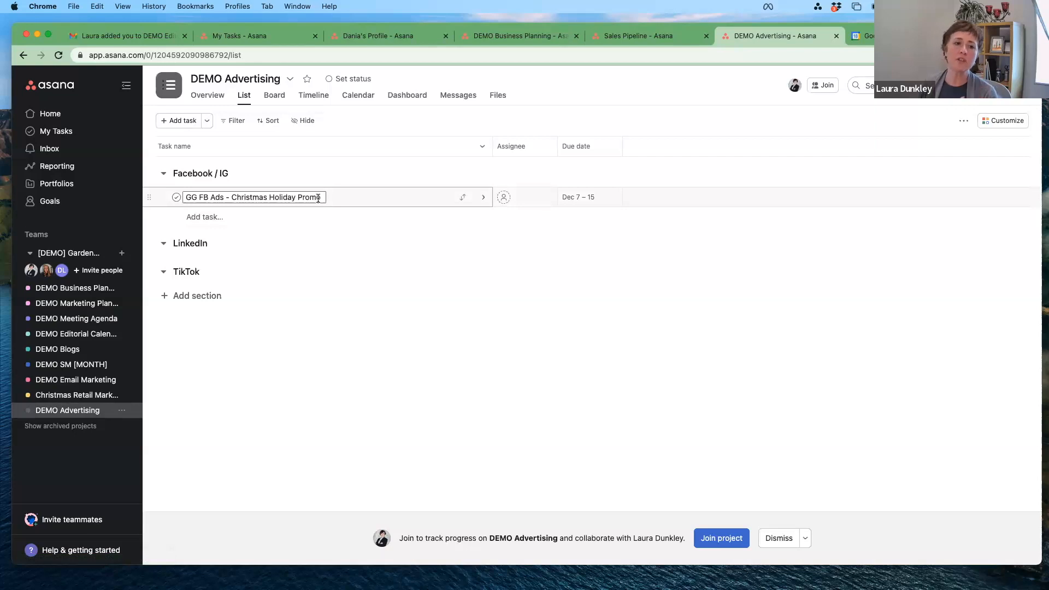
pyautogui.click(63, 395)
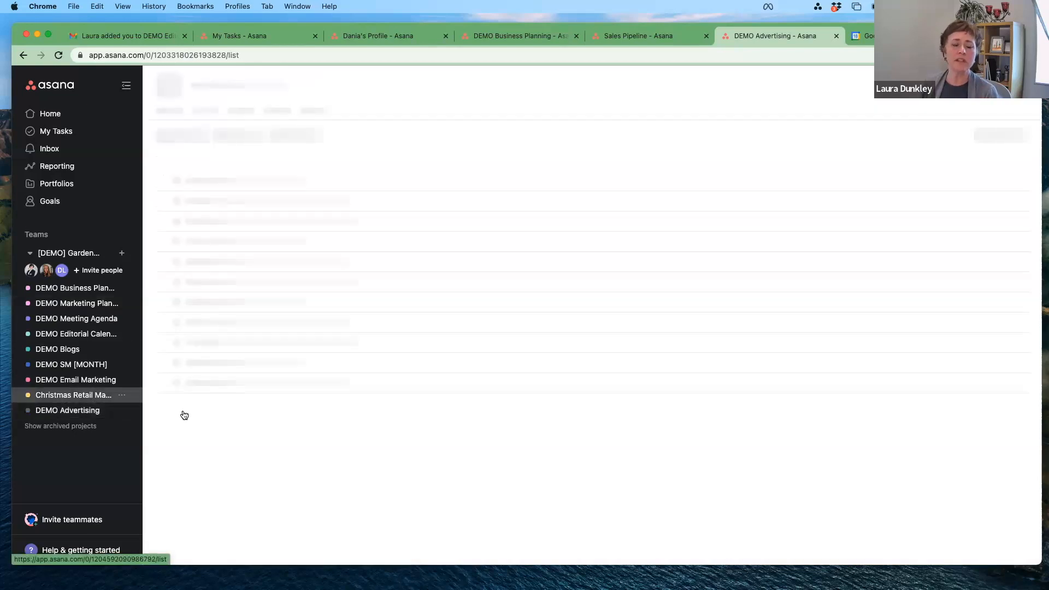
pyautogui.scroll(-4, 230, 416)
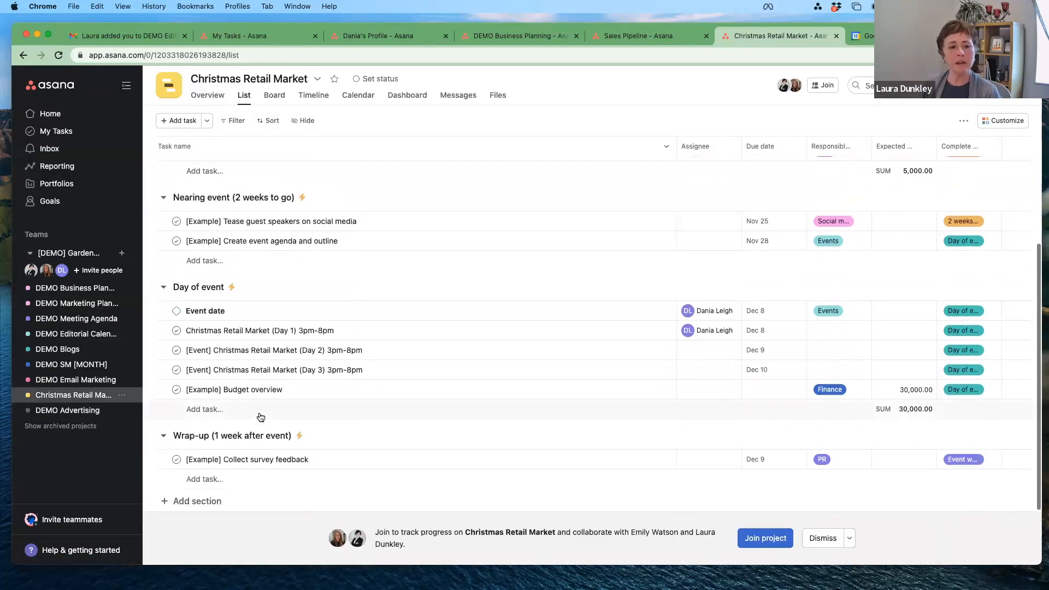
pyautogui.scroll(4, 261, 418)
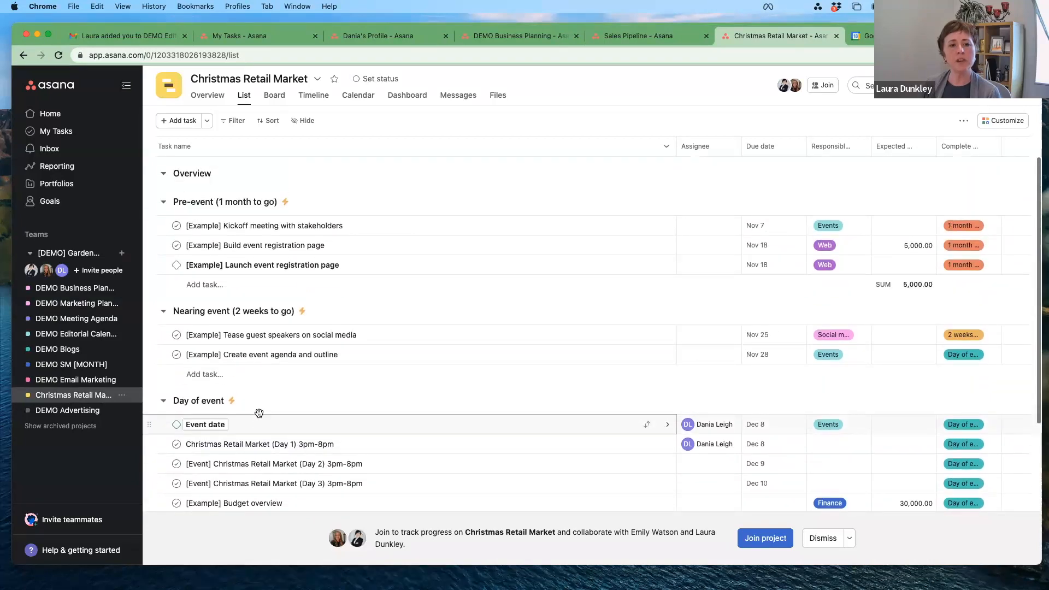
pyautogui.click(88, 414)
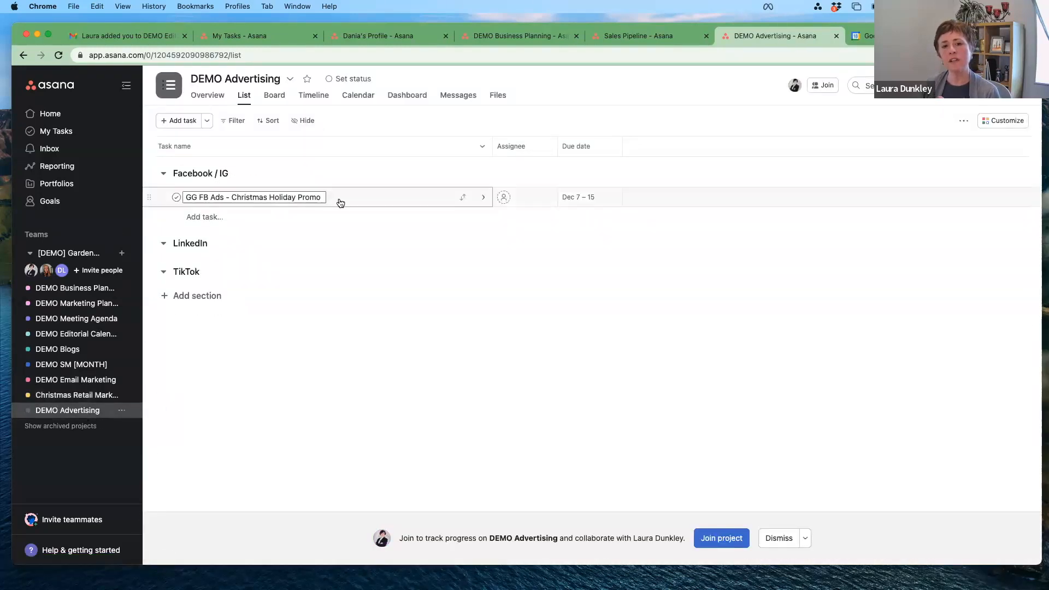
# Step: Change the GG FB Ads Christmas Holiday Promo dates to Dec 7 – 16 and make it repeat weekly
pyautogui.click(483, 200)
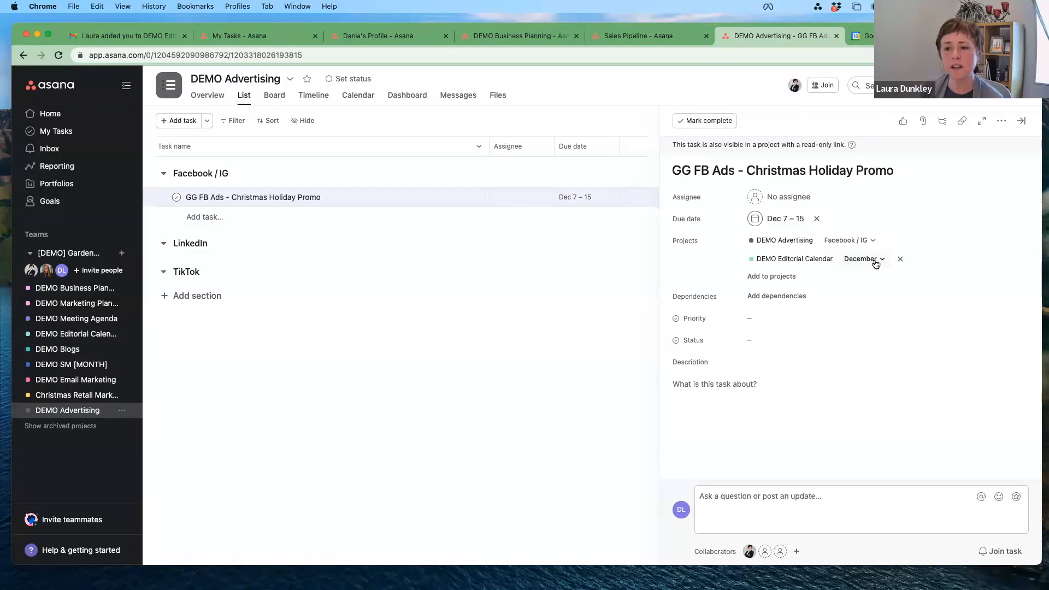
pyautogui.click(799, 221)
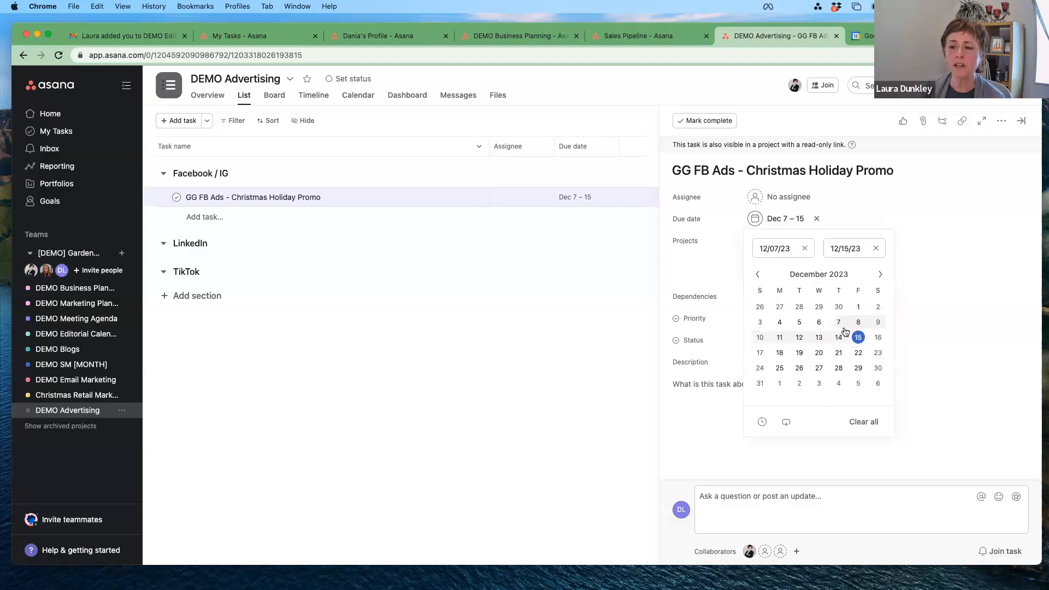
pyautogui.click(877, 339)
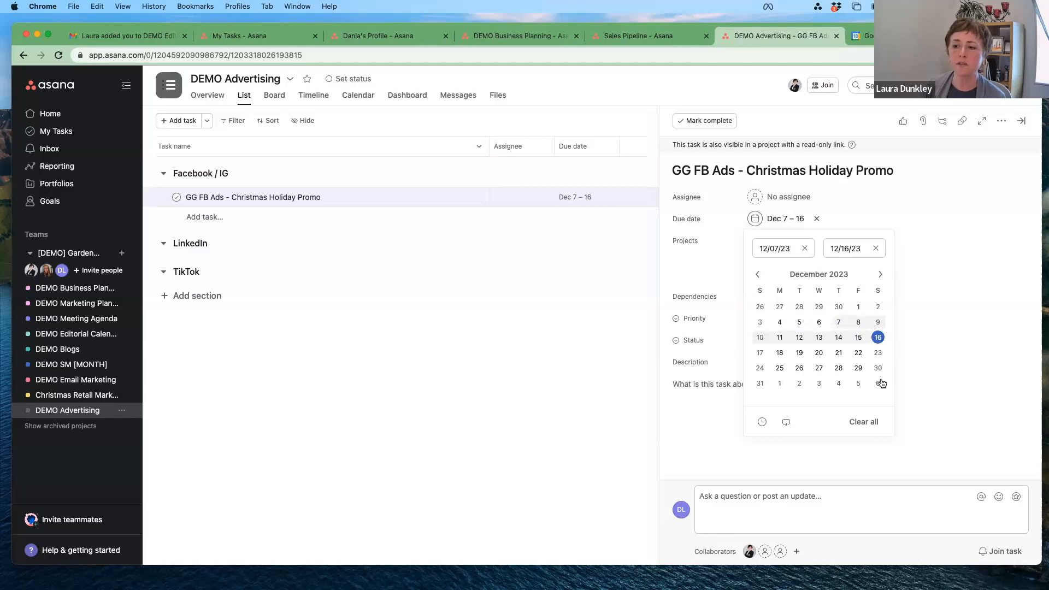
pyautogui.click(786, 424)
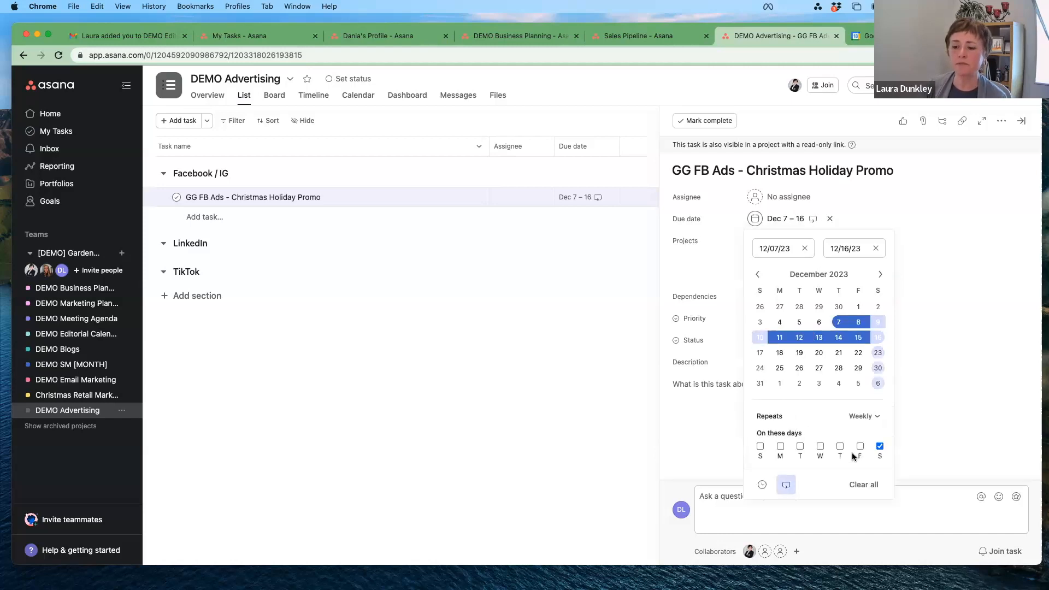
pyautogui.click(914, 268)
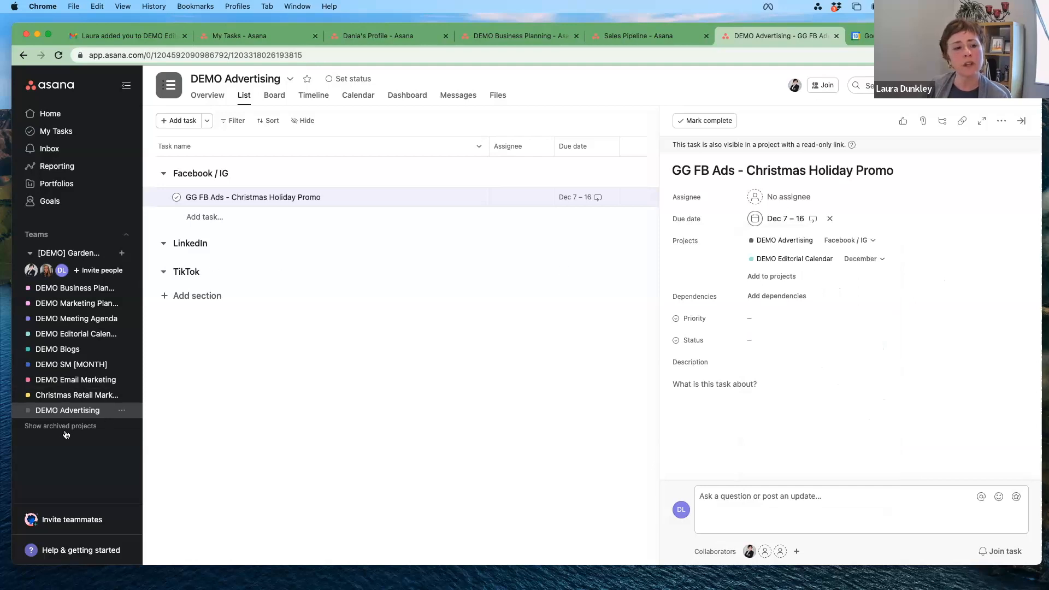
# Step: Collapse the [DEMO] Garden team's project list in the sidebar
pyautogui.click(30, 253)
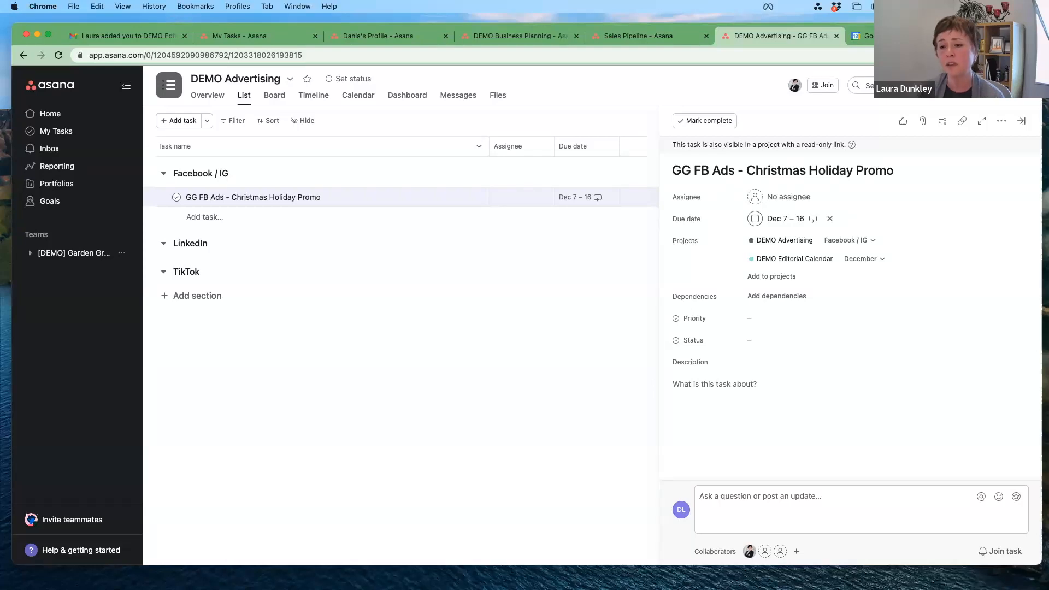
# Step: Make the ad task blocked by Christmas Retail Market (Day 1), then open My workspace in a new tab
pyautogui.click(786, 297)
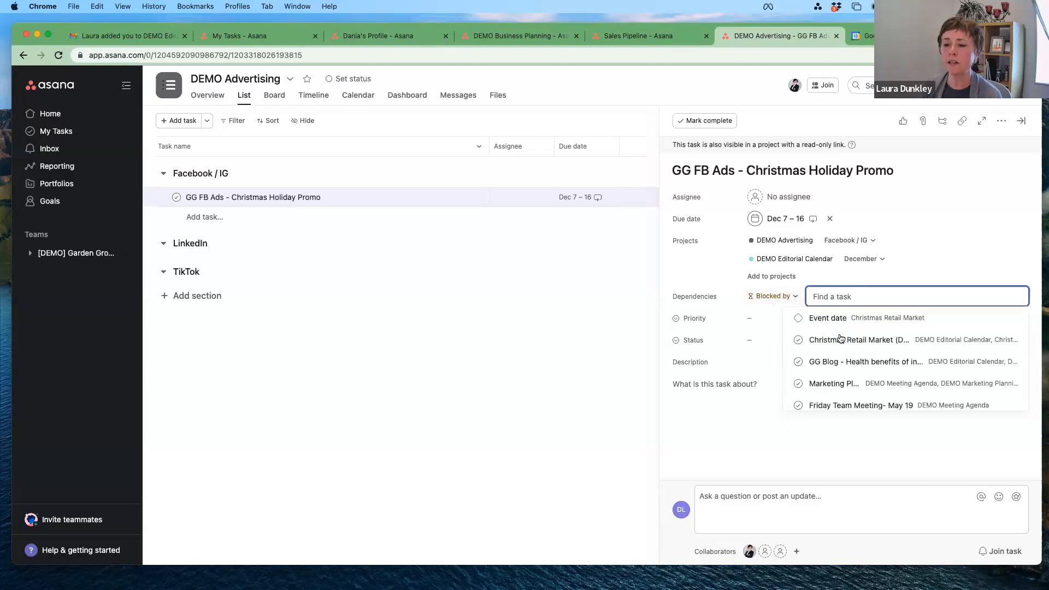
pyautogui.click(840, 340)
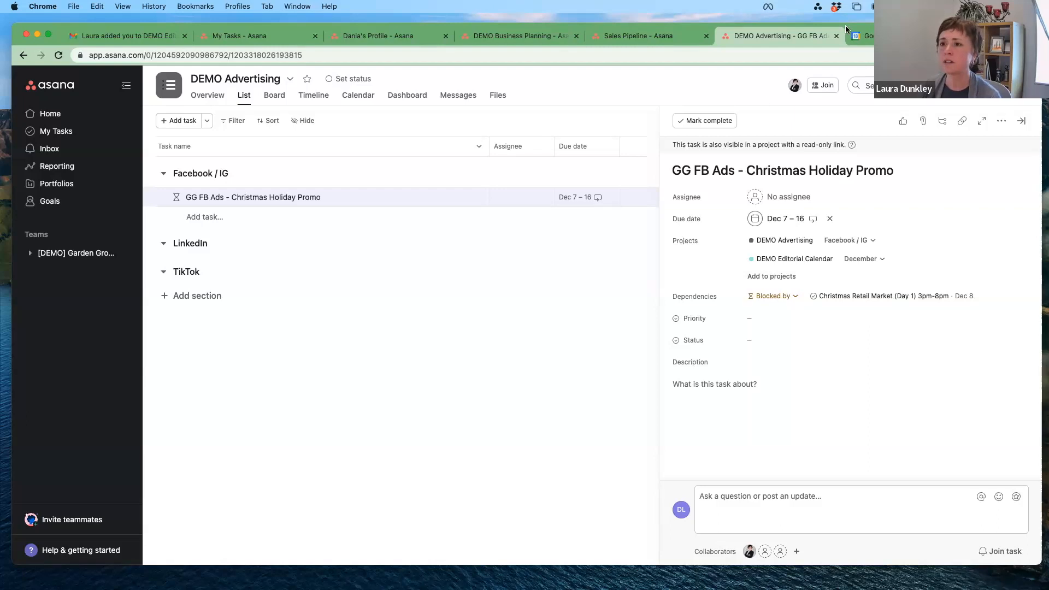
pyautogui.click(1019, 86)
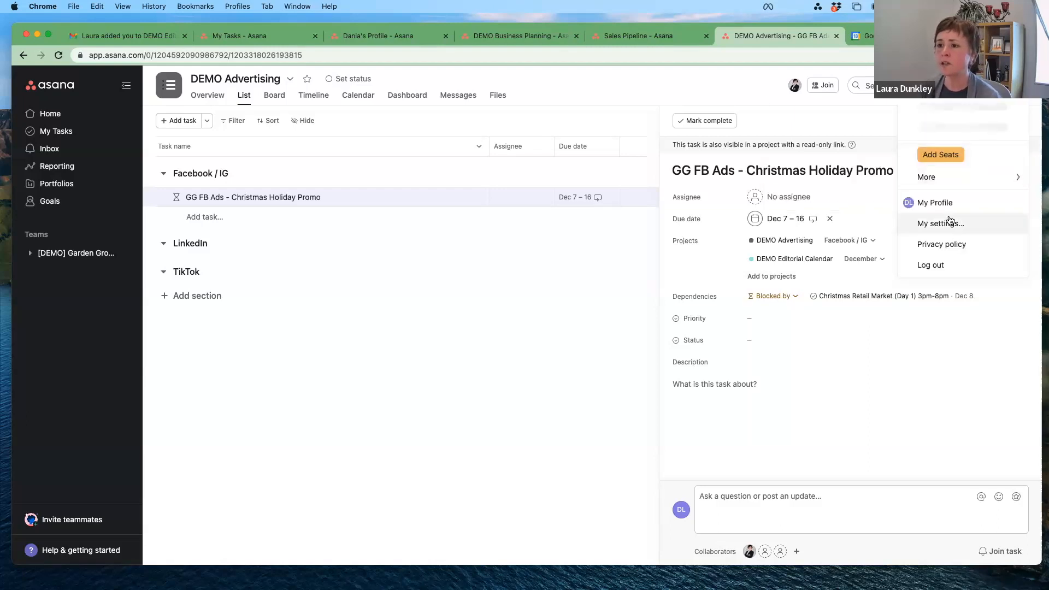
pyautogui.click(928, 128)
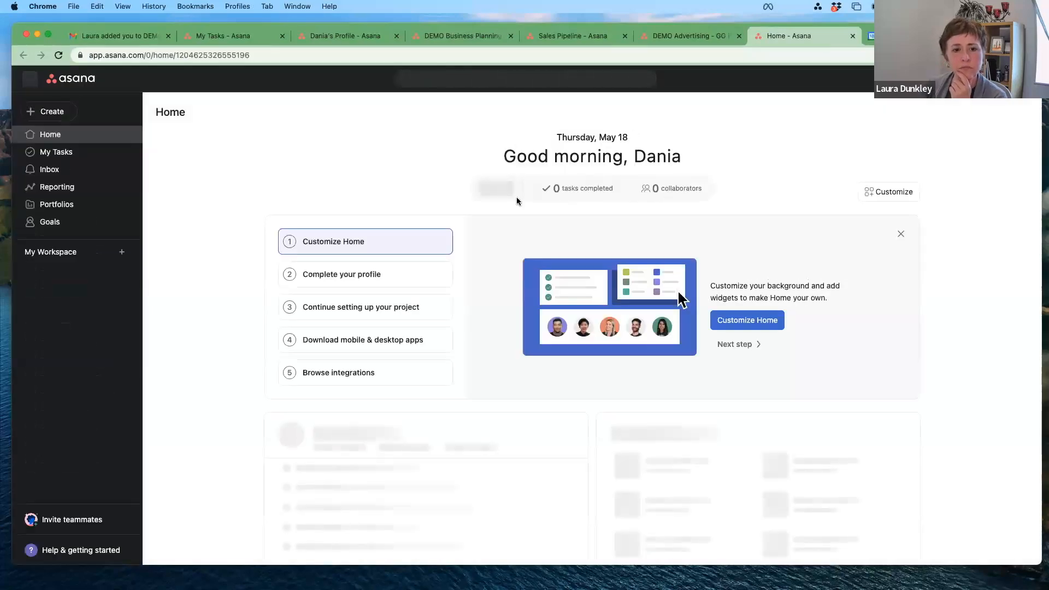
# Step: Mark the Sales Pipeline milestone 'Hit 50% of my sales targets' blocked by Marketing, then view Timeline
pyautogui.click(67, 304)
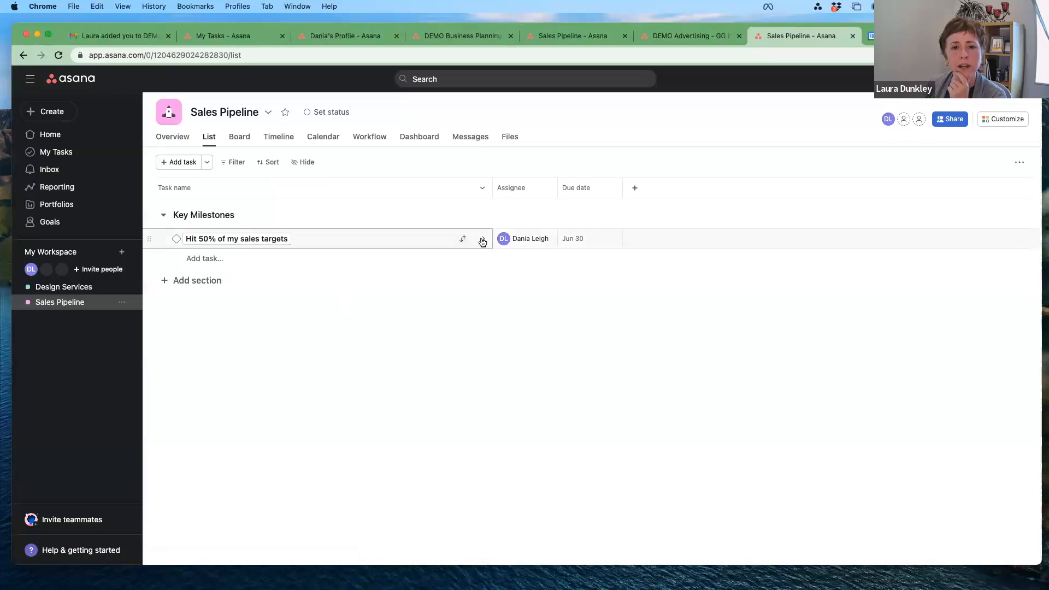
pyautogui.click(483, 238)
pyautogui.click(800, 325)
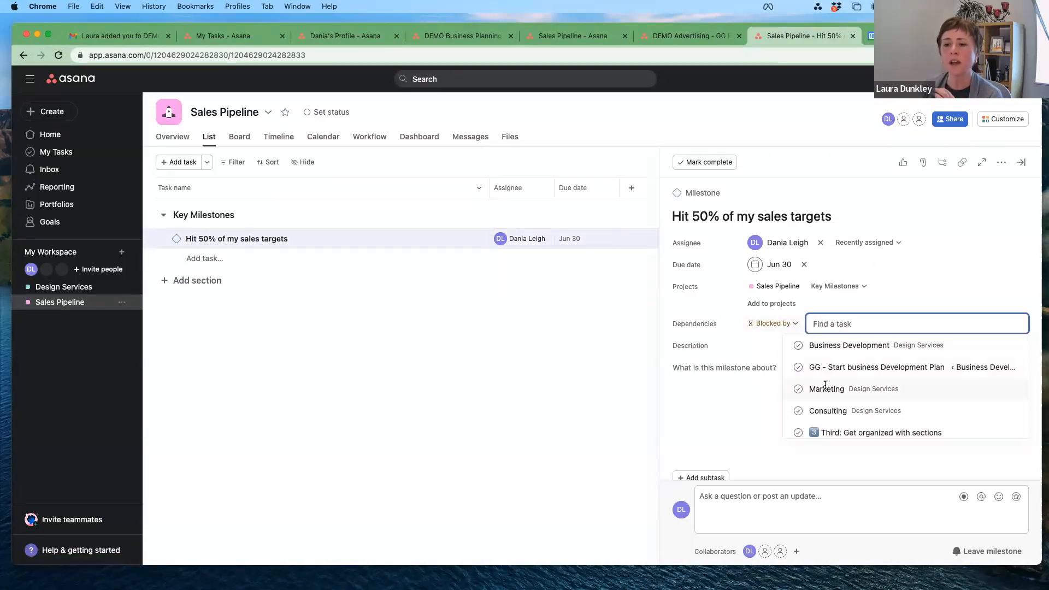
pyautogui.click(826, 386)
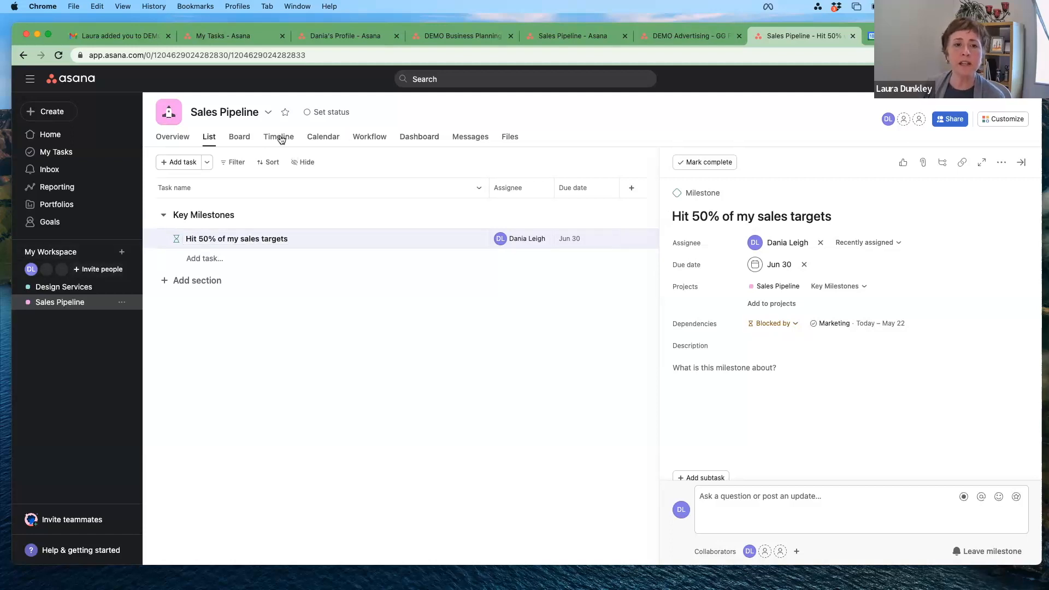
pyautogui.click(297, 143)
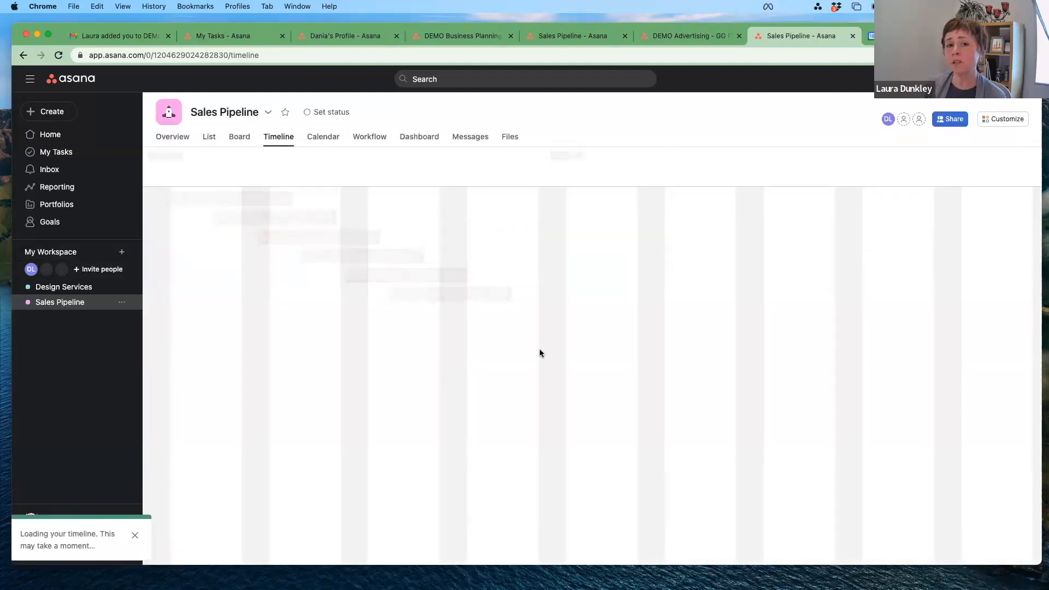
# Step: Show the Sales Pipeline Workflow view with its Customize panel for fields, rules and apps
pyautogui.click(367, 141)
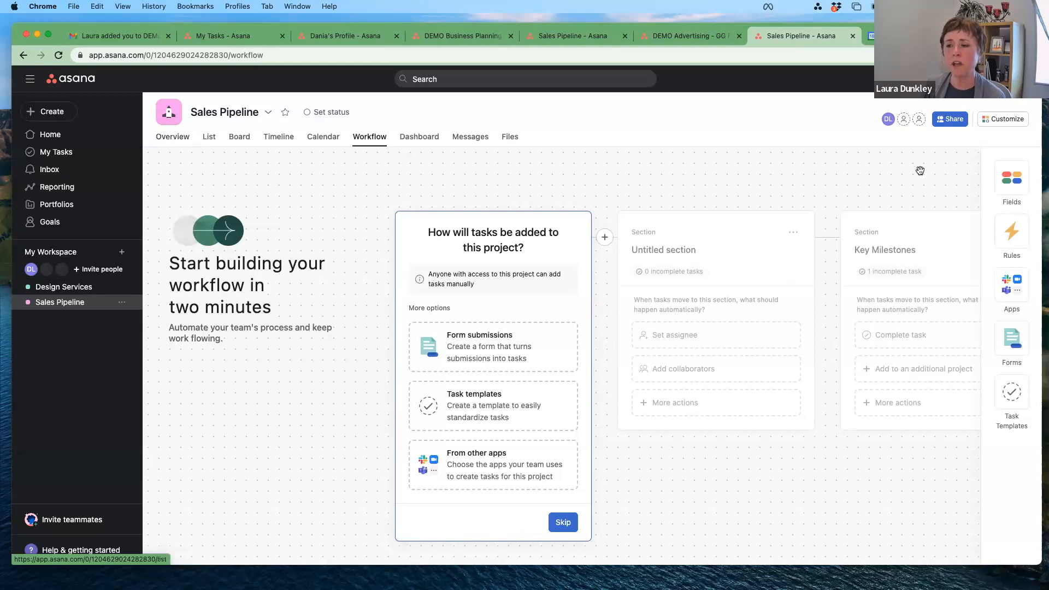
pyautogui.click(1011, 184)
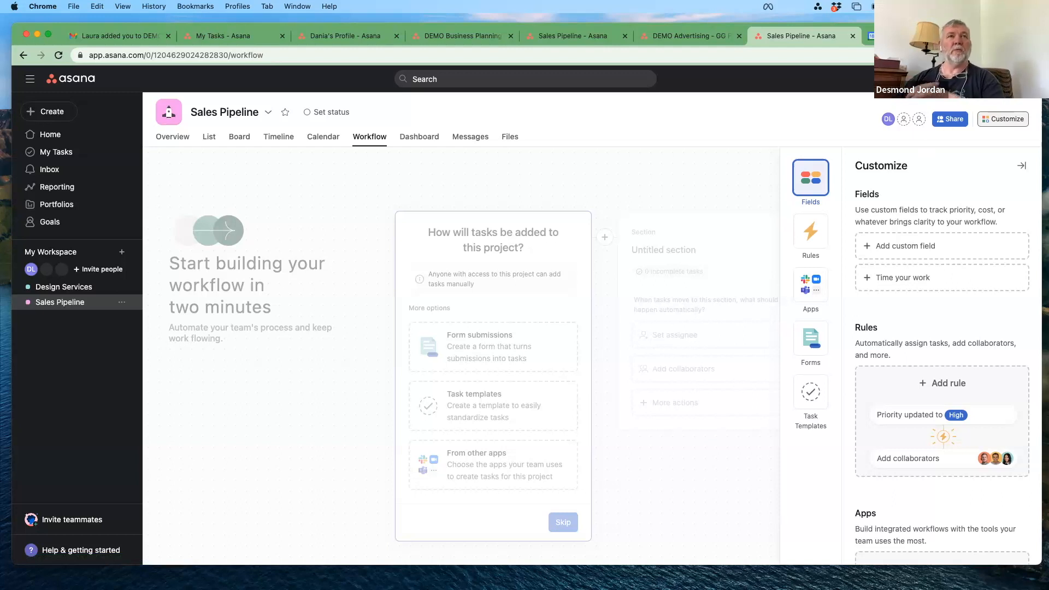
# Step: Go to Home, then move the Asana Pricing tab into this browser window
pyautogui.click(60, 137)
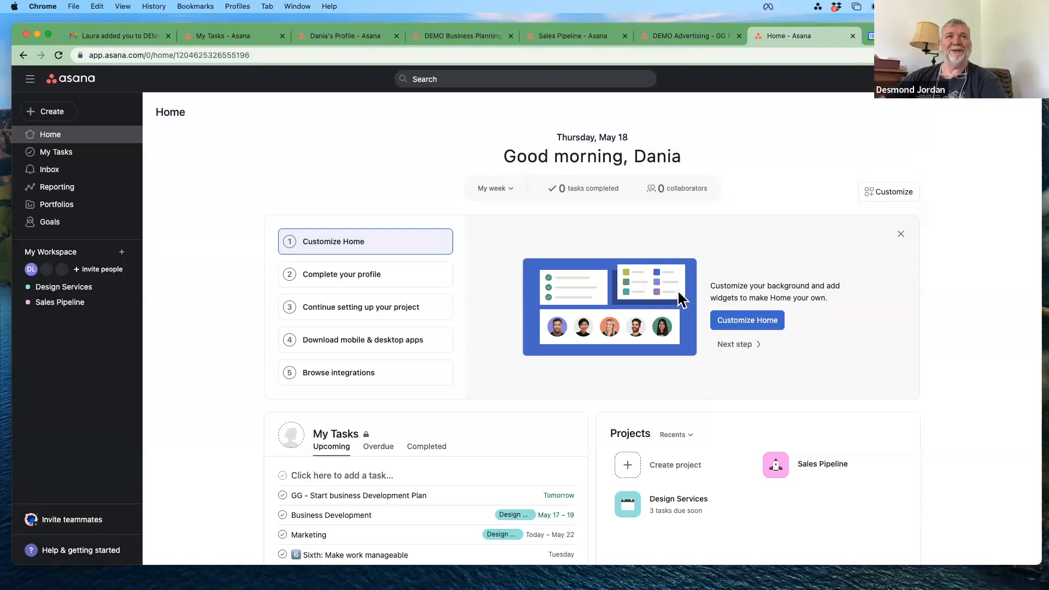
pyautogui.press('super+t')
pyautogui.press('super+w')
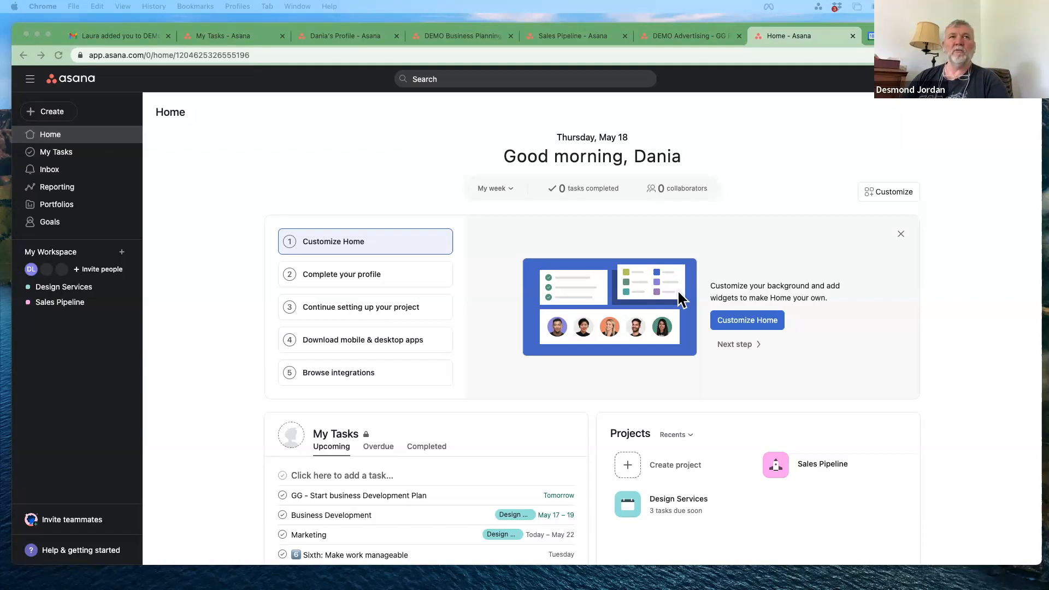
pyautogui.moveTo(628, 34); pyautogui.dragTo(403, 32)
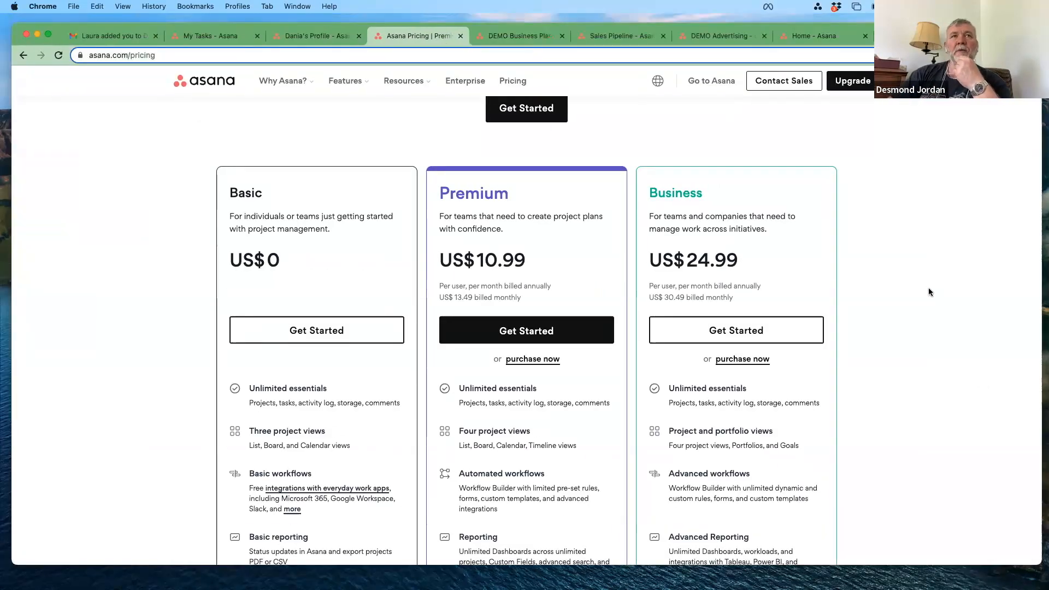
pyautogui.scroll(-3, 928, 292)
pyautogui.scroll(-1, 929, 292)
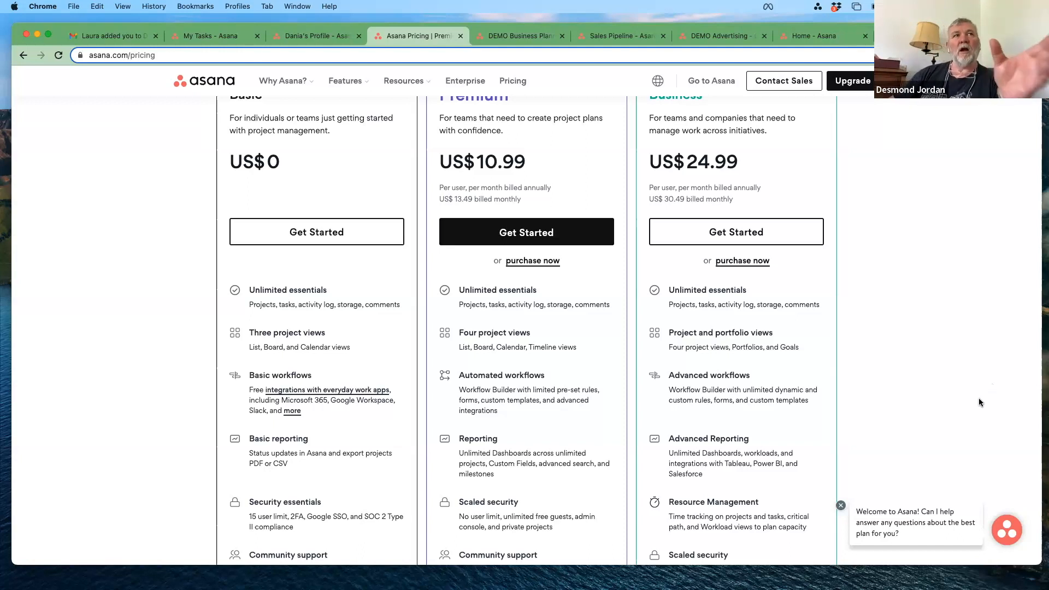
pyautogui.scroll(-3, 979, 401)
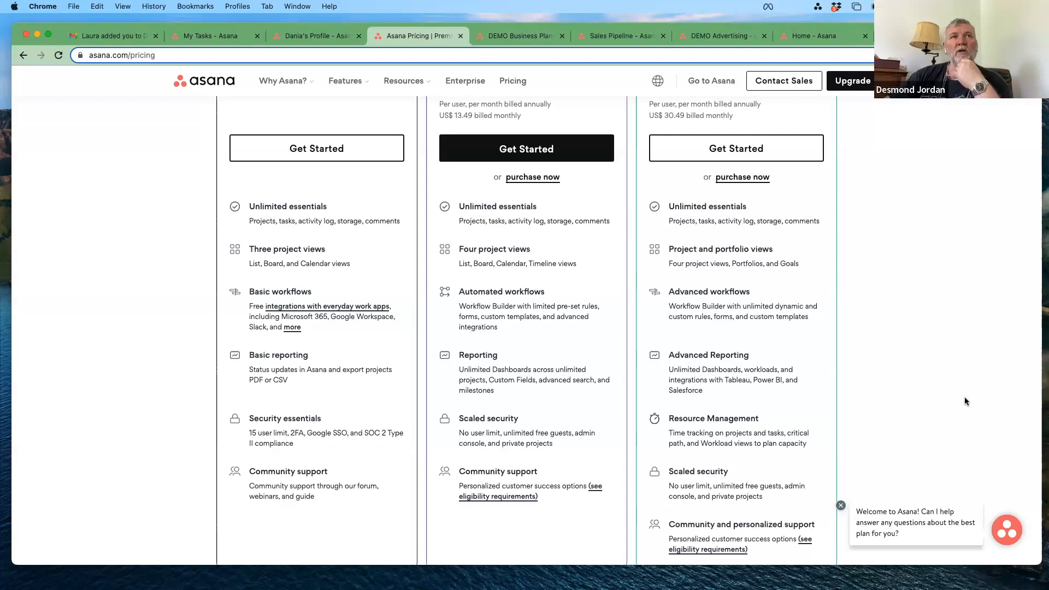
pyautogui.scroll(-3, 940, 404)
pyautogui.scroll(5, 939, 403)
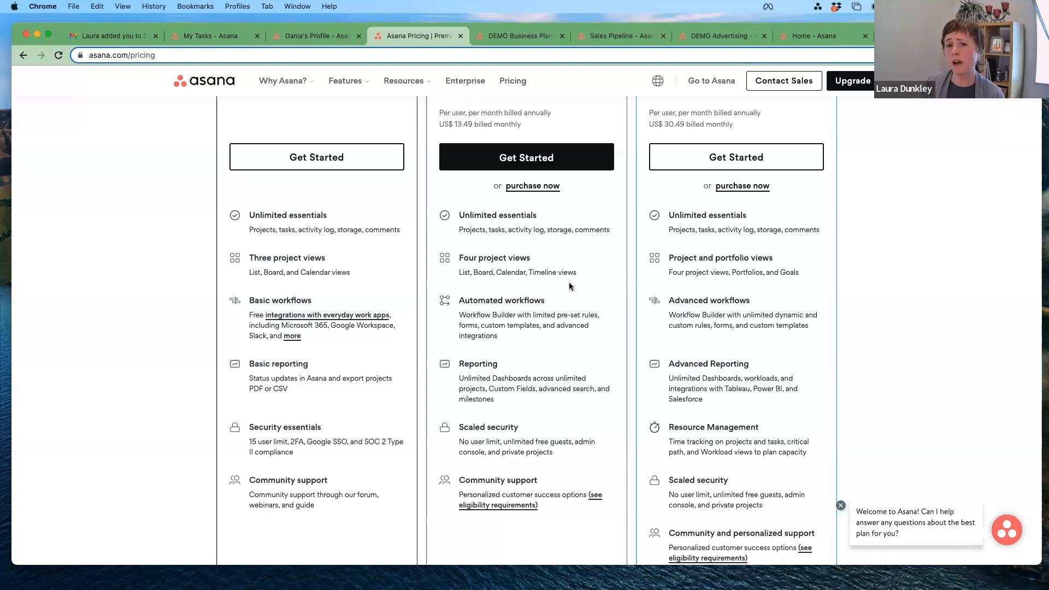
pyautogui.scroll(-1, 568, 284)
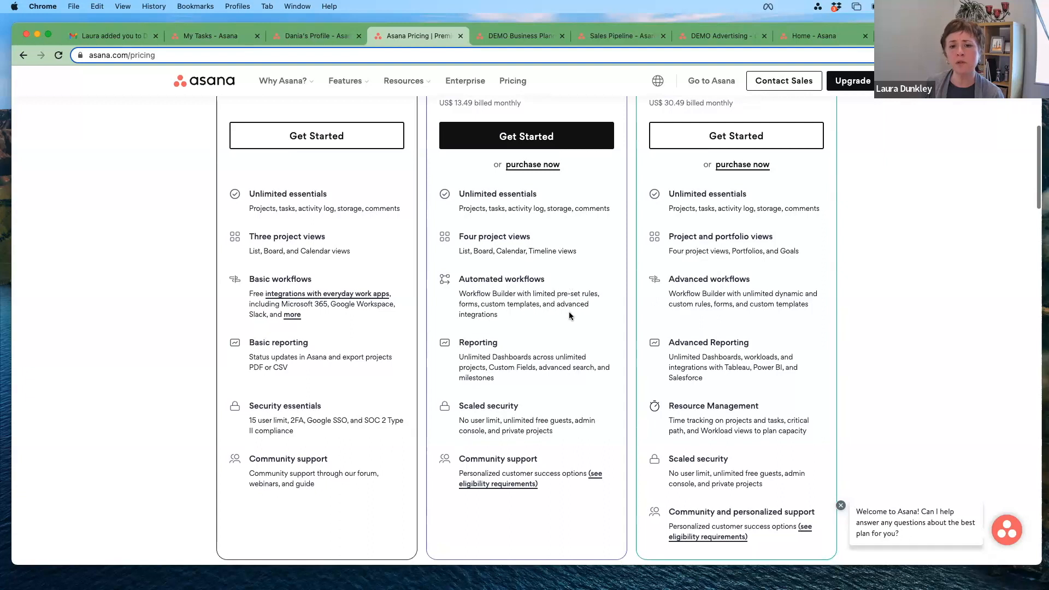
pyautogui.scroll(-1, 569, 316)
pyautogui.scroll(-1, 568, 316)
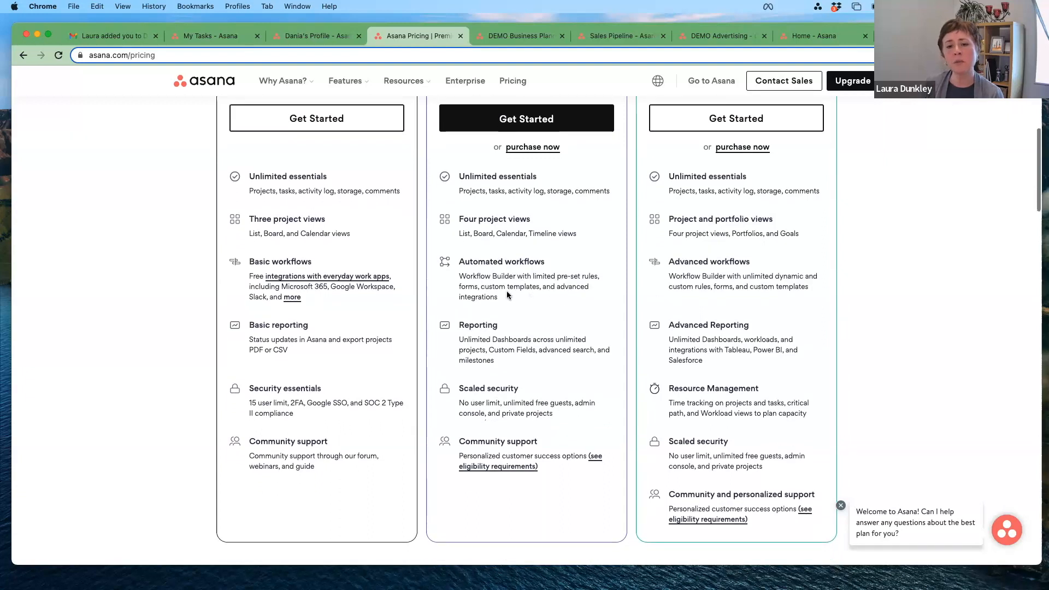
pyautogui.scroll(-5, 510, 304)
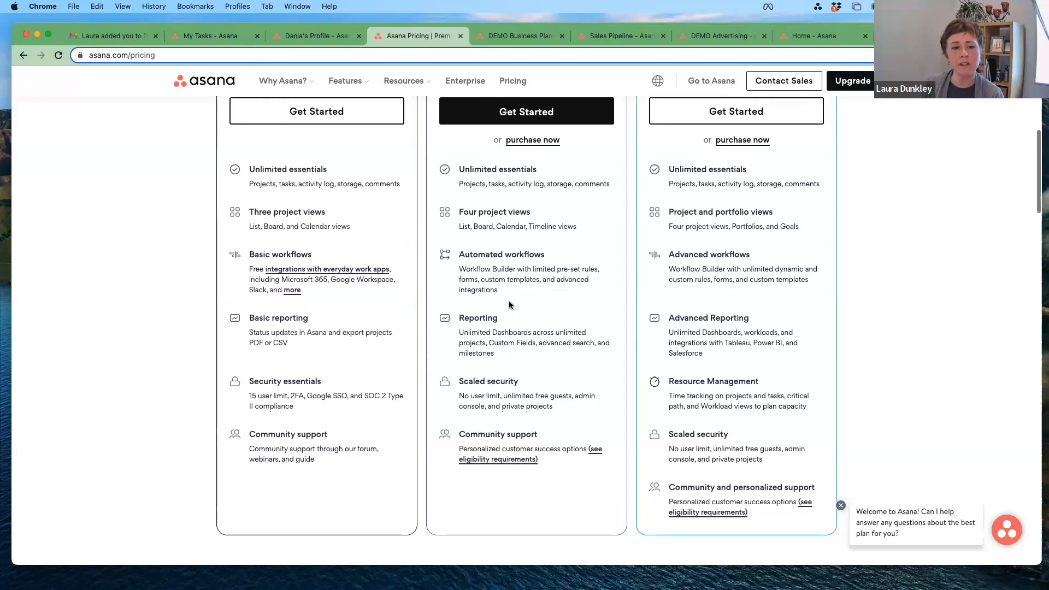
pyautogui.scroll(5, 509, 304)
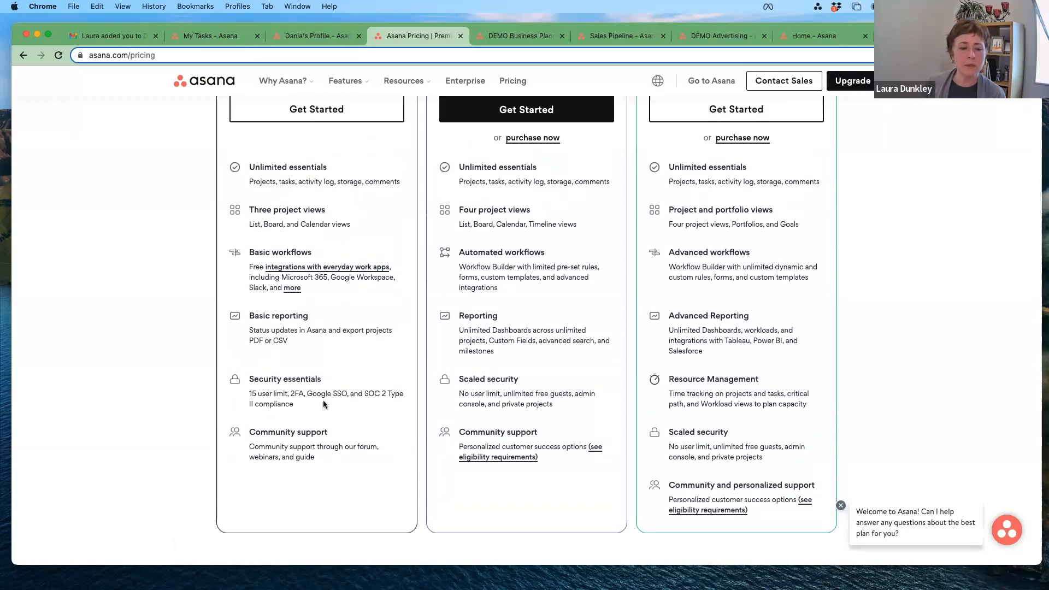
pyautogui.scroll(10, 323, 403)
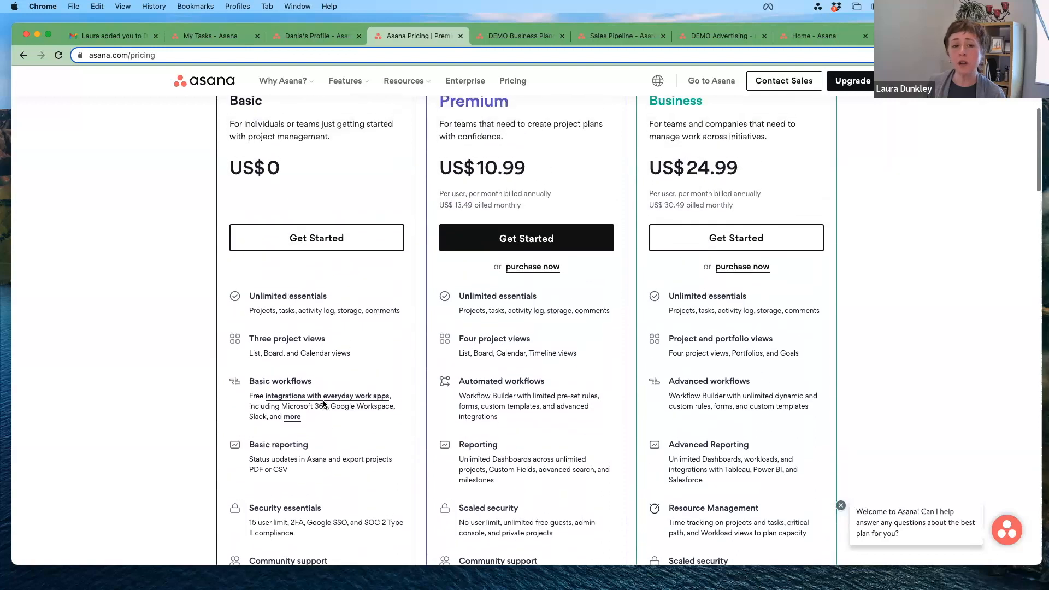
pyautogui.scroll(5, 323, 403)
pyautogui.scroll(-5, 323, 403)
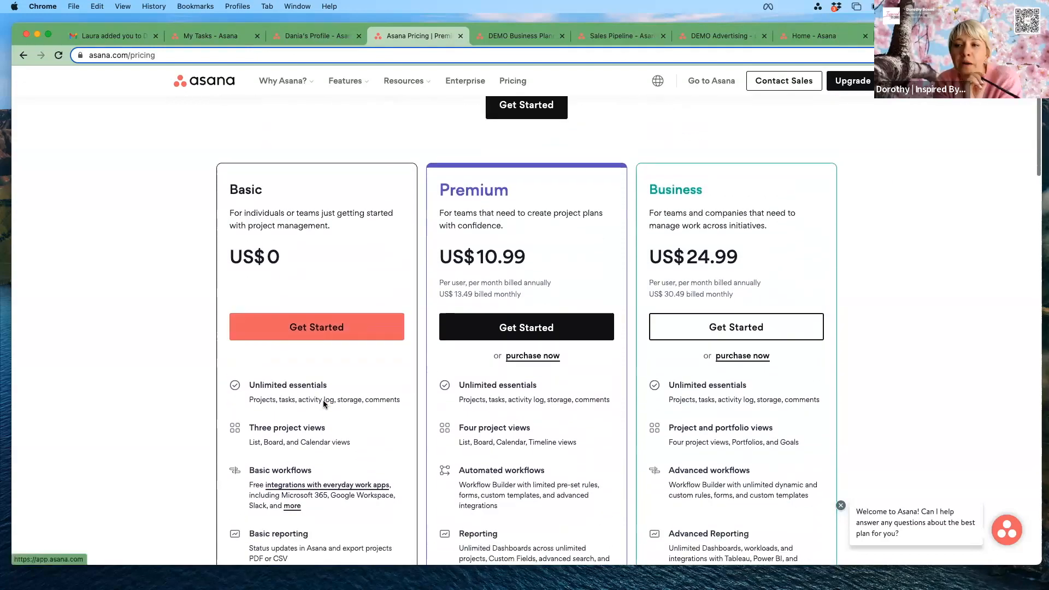
pyautogui.scroll(-4, 323, 405)
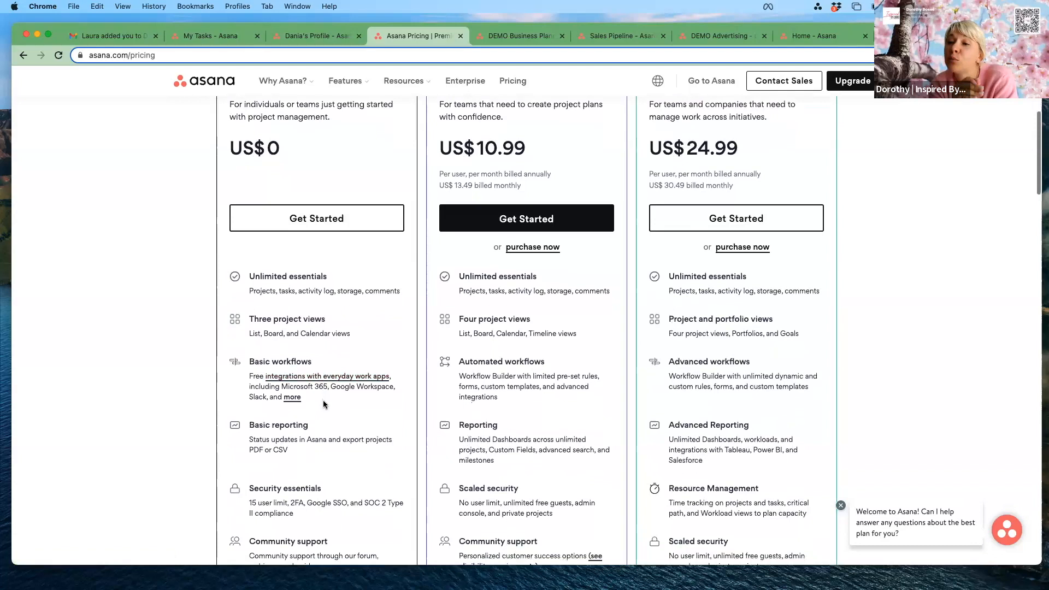
pyautogui.scroll(-3, 323, 405)
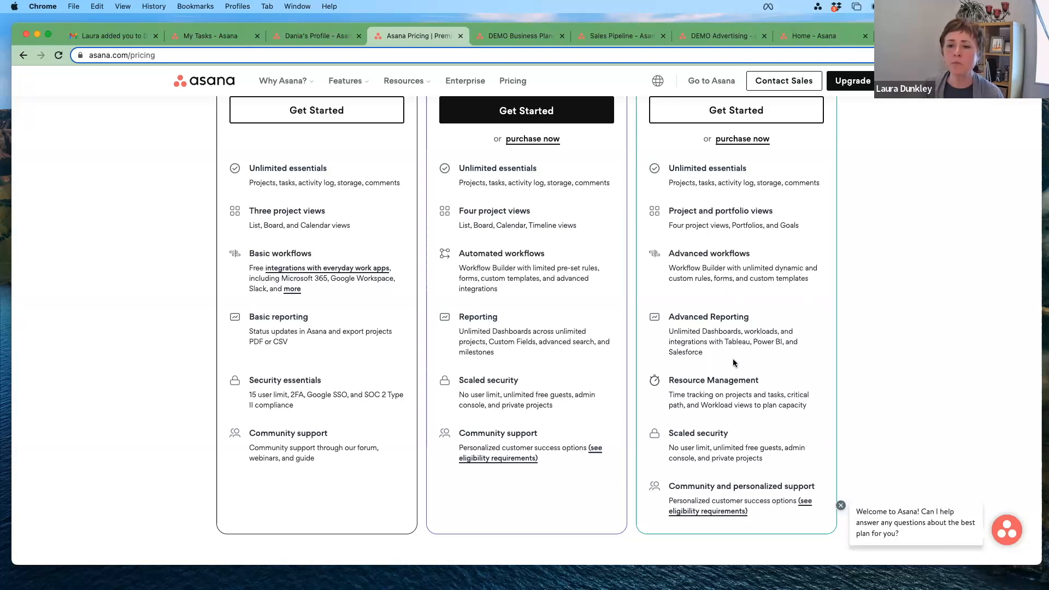
pyautogui.scroll(3, 733, 358)
pyautogui.scroll(-4, 733, 362)
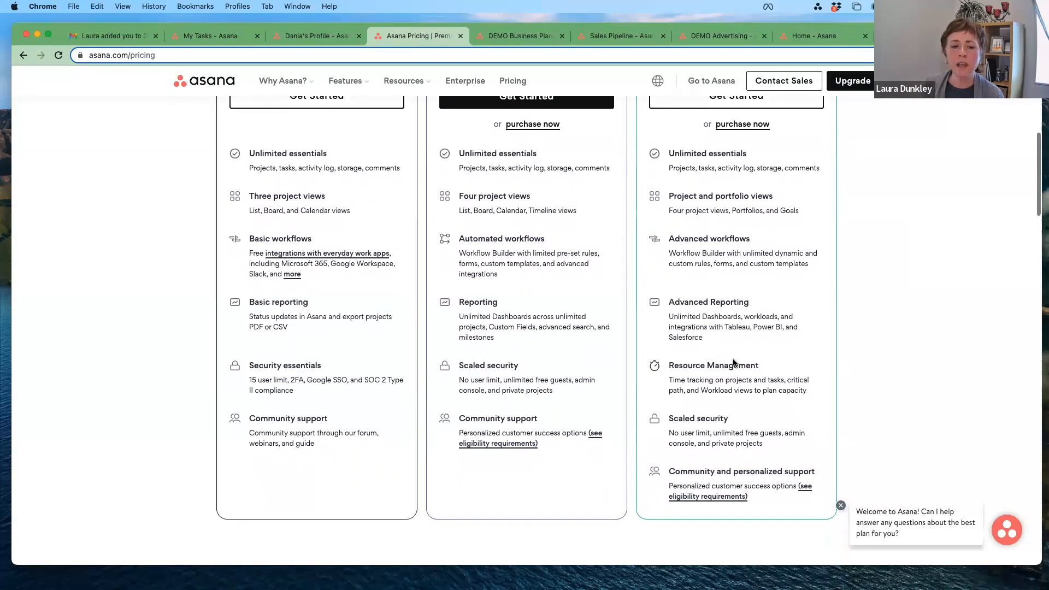
pyautogui.scroll(1, 734, 362)
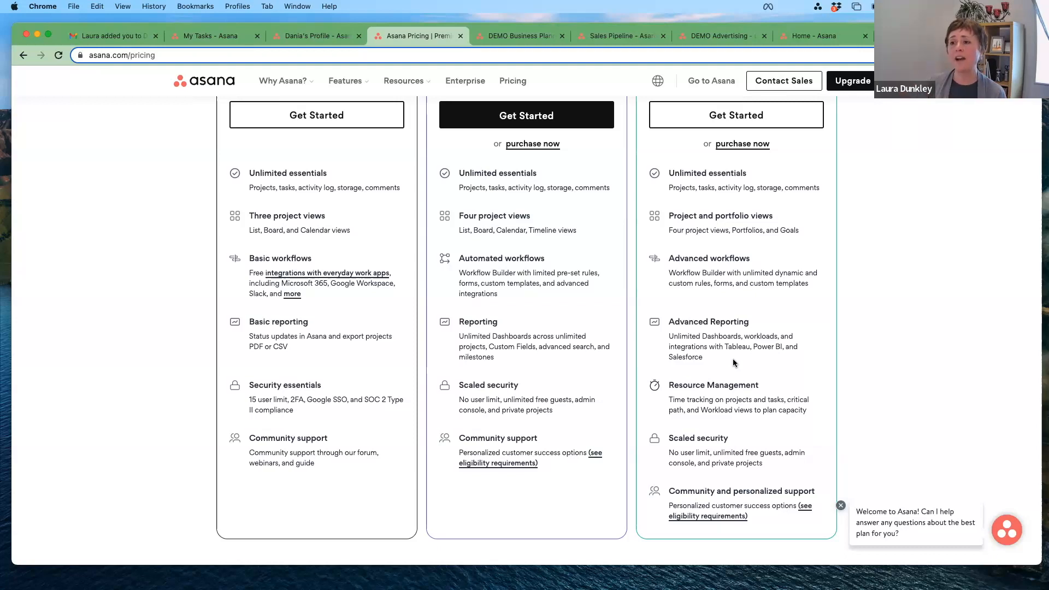
pyautogui.scroll(3, 733, 358)
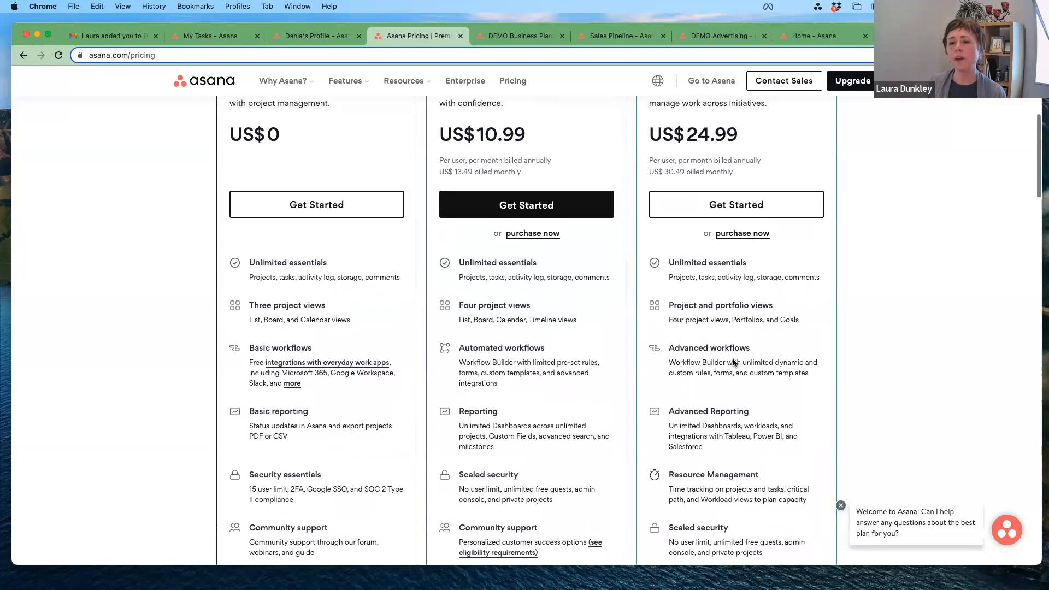
pyautogui.scroll(1, 734, 362)
pyautogui.scroll(5, 733, 358)
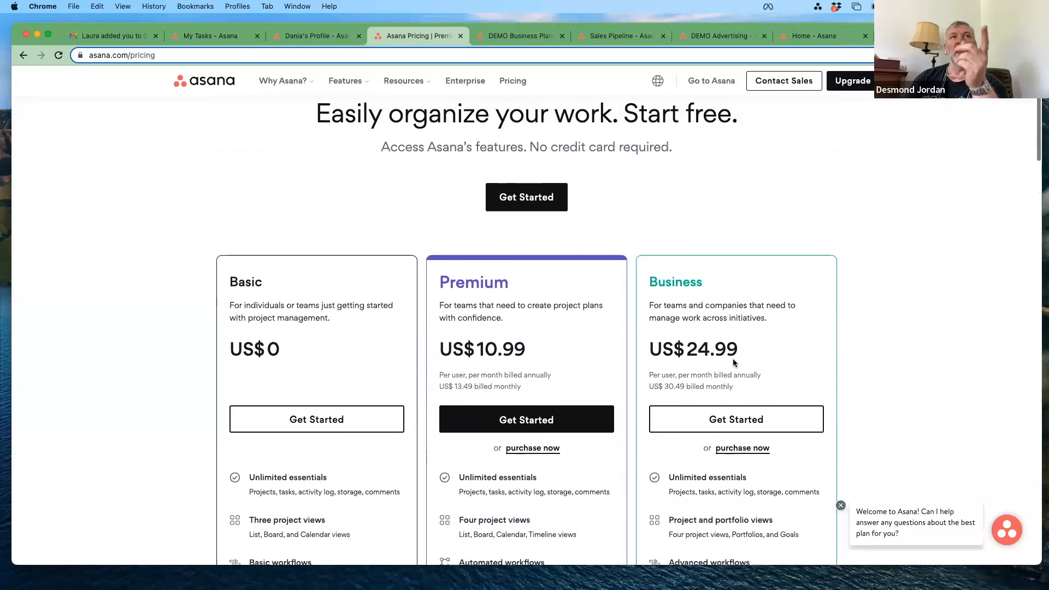
# Step: From the Features menu, open the Basic plan pricing details and scroll to Compare all features
pyautogui.scroll(3, 733, 358)
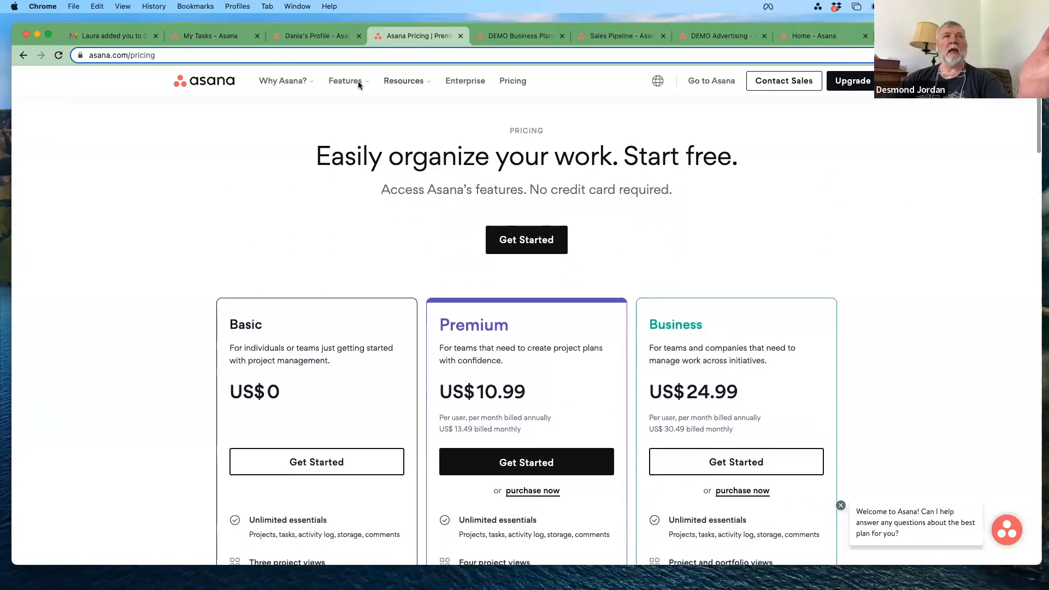
pyautogui.click(361, 82)
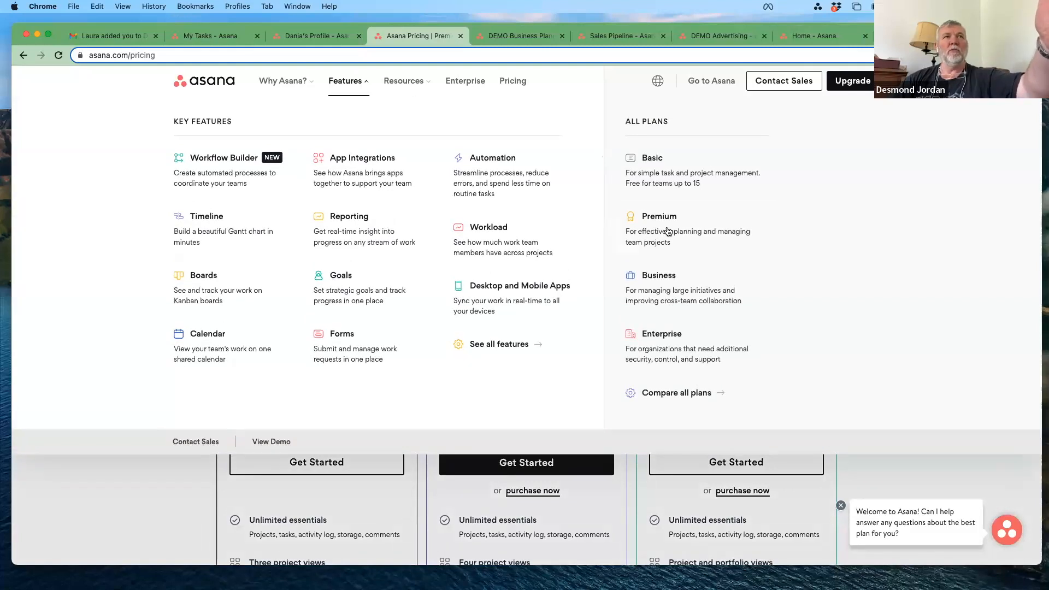
pyautogui.click(673, 185)
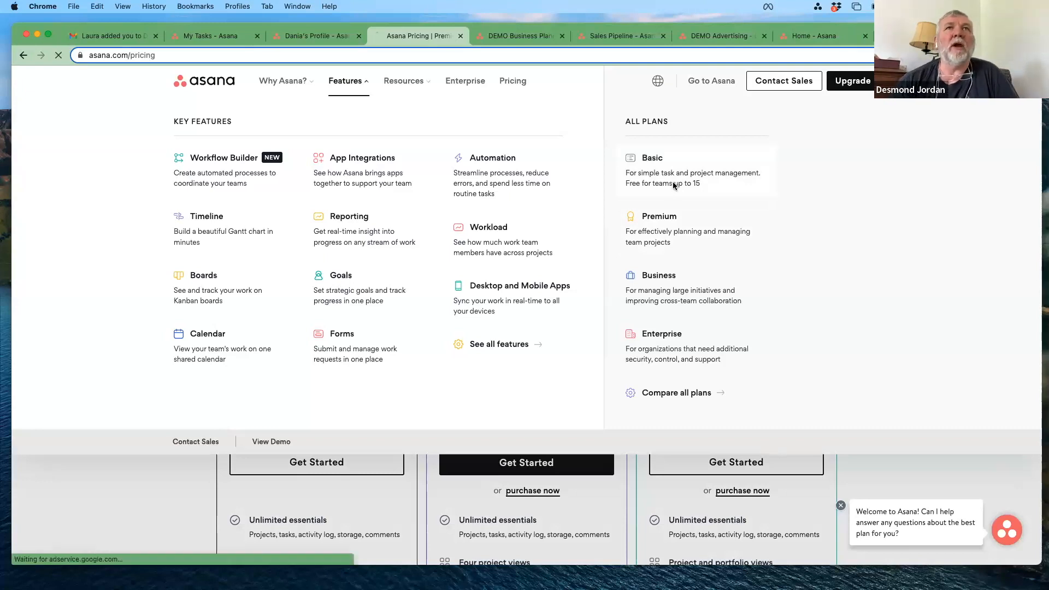
pyautogui.scroll(-10, 773, 217)
pyautogui.scroll(-8, 772, 217)
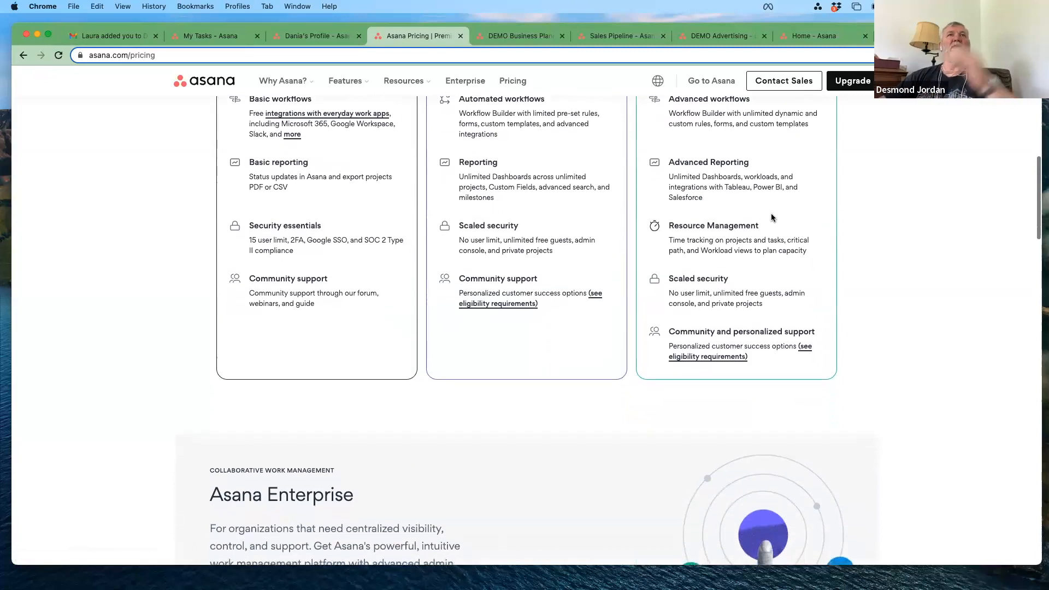
pyautogui.scroll(-3, 771, 217)
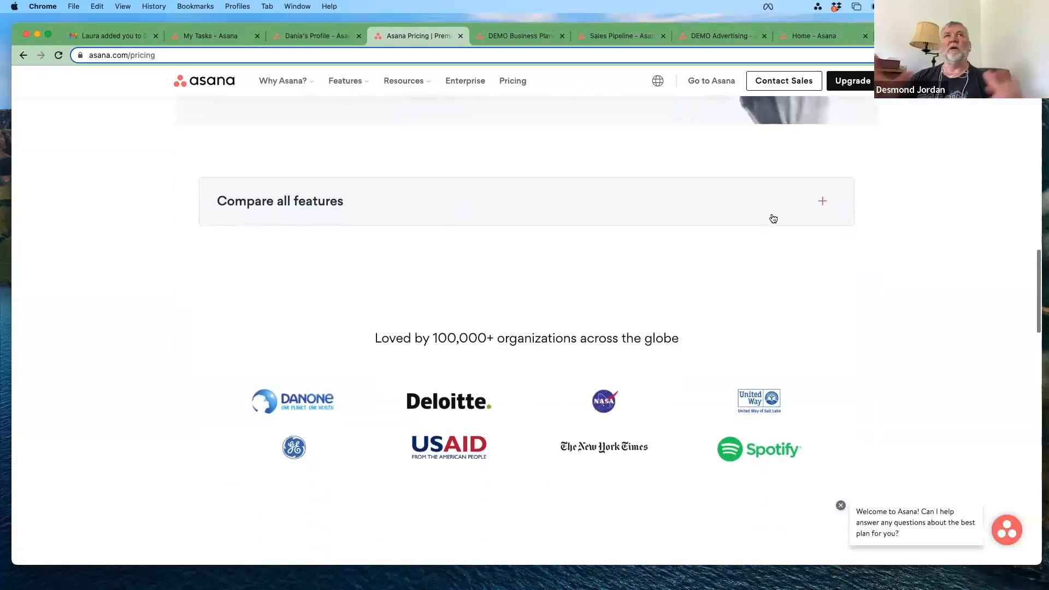
# Step: Expand the Compare all features table and scroll down through the full plan comparison
pyautogui.click(429, 207)
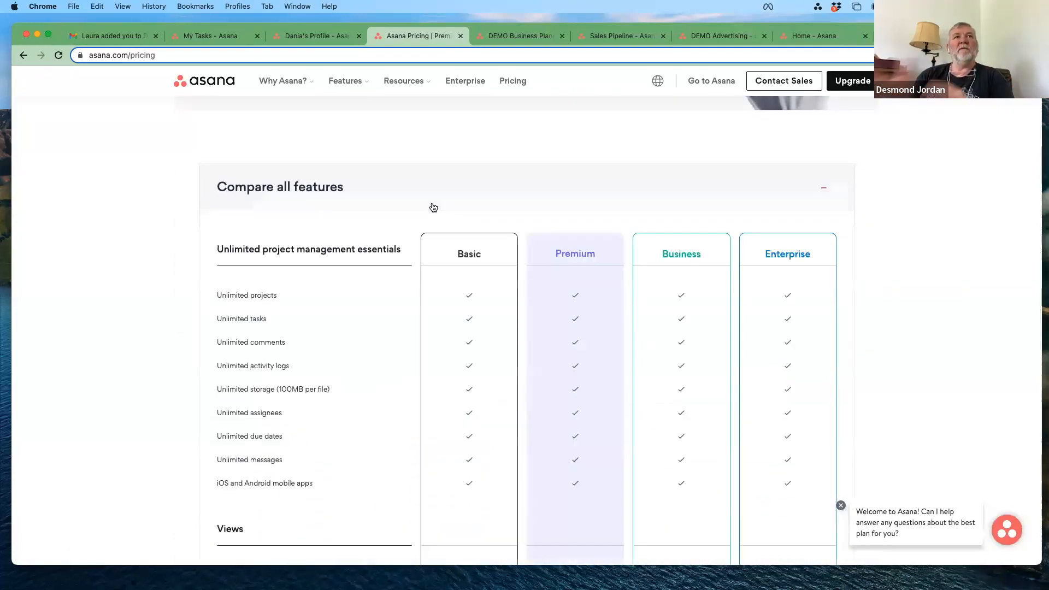
pyautogui.scroll(-3, 433, 207)
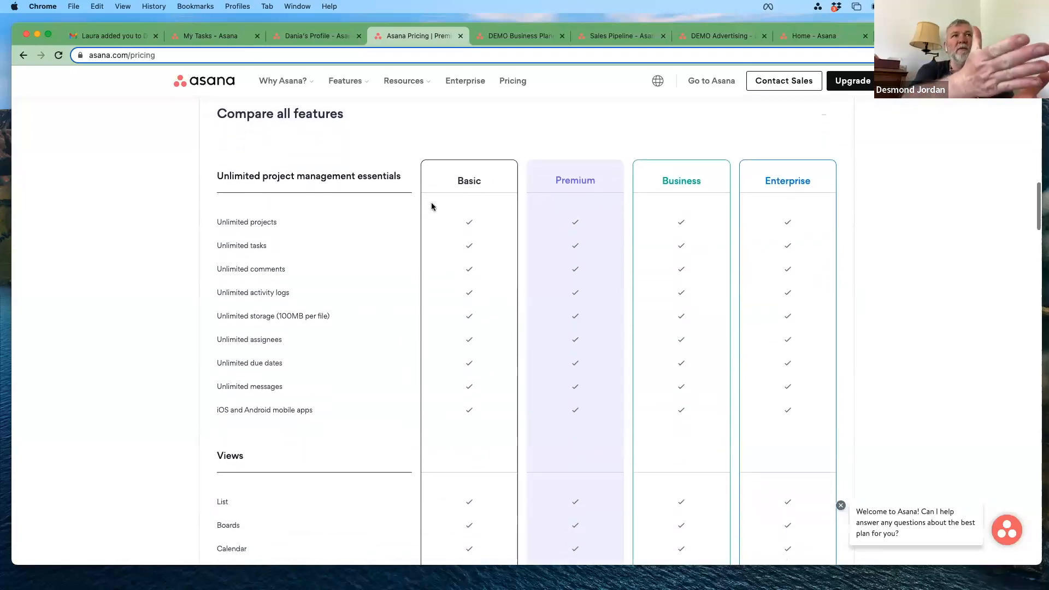
pyautogui.scroll(-6, 432, 207)
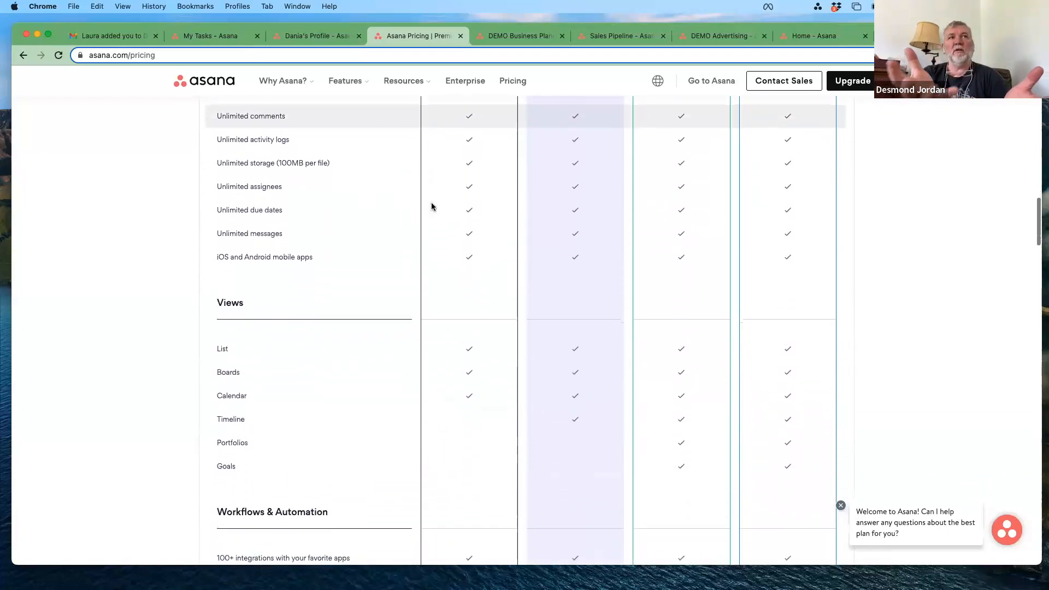
pyautogui.scroll(-5, 432, 207)
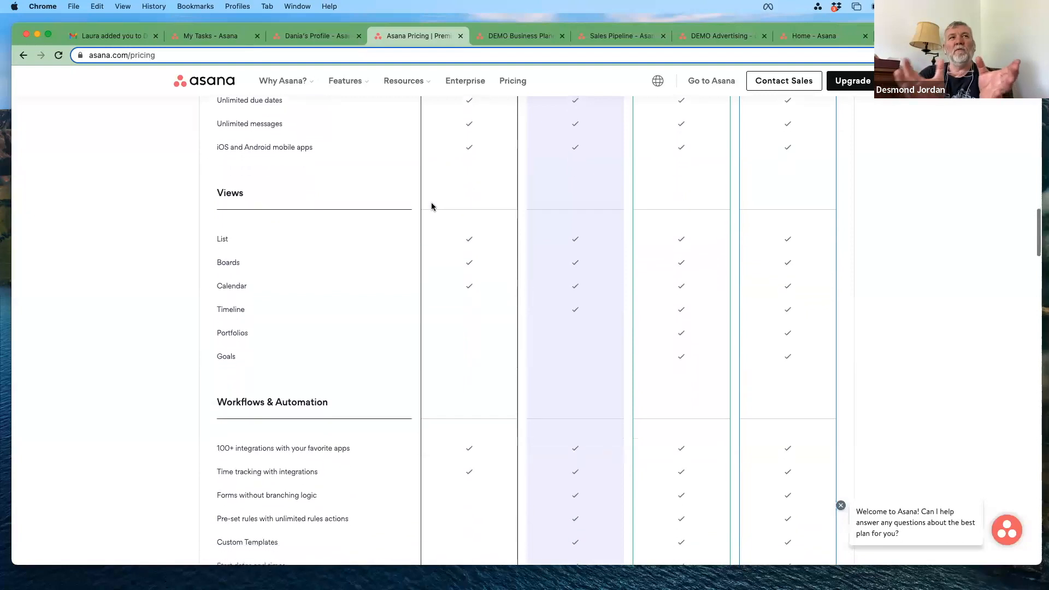
pyautogui.scroll(-6, 431, 206)
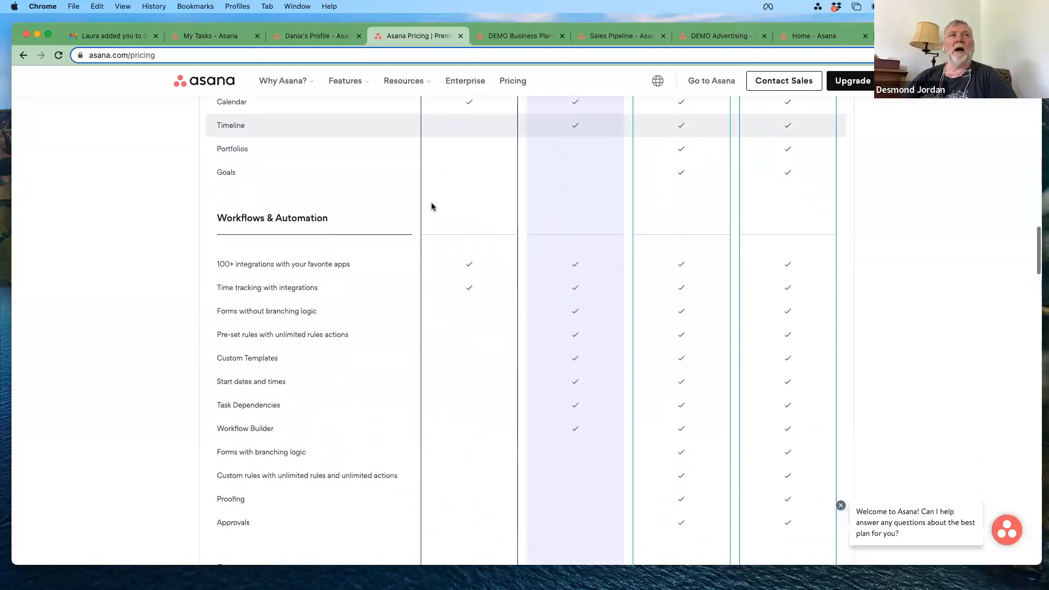
pyautogui.scroll(-9, 431, 207)
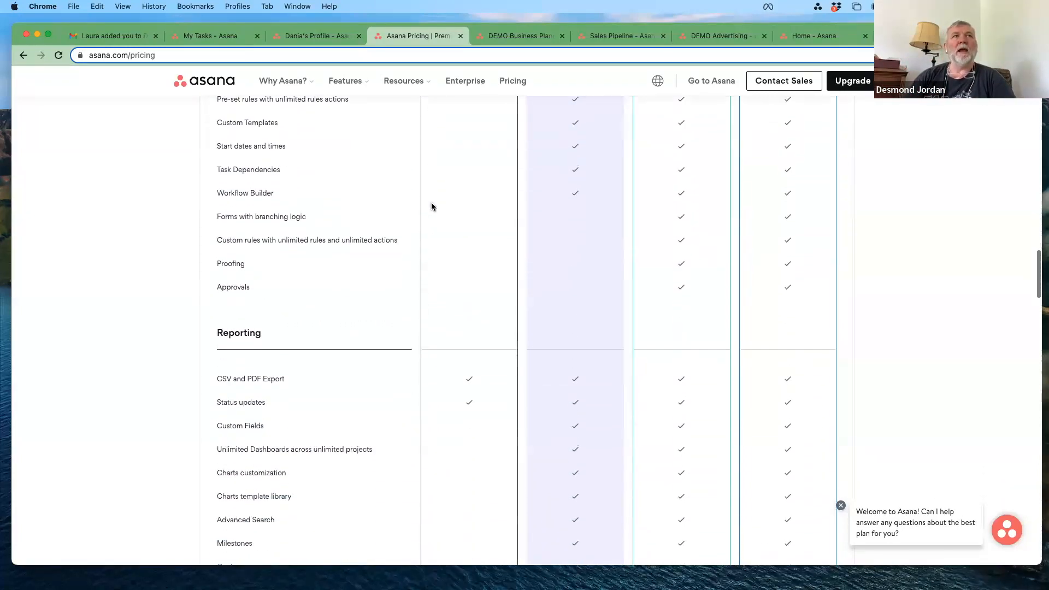
pyautogui.scroll(-19, 431, 206)
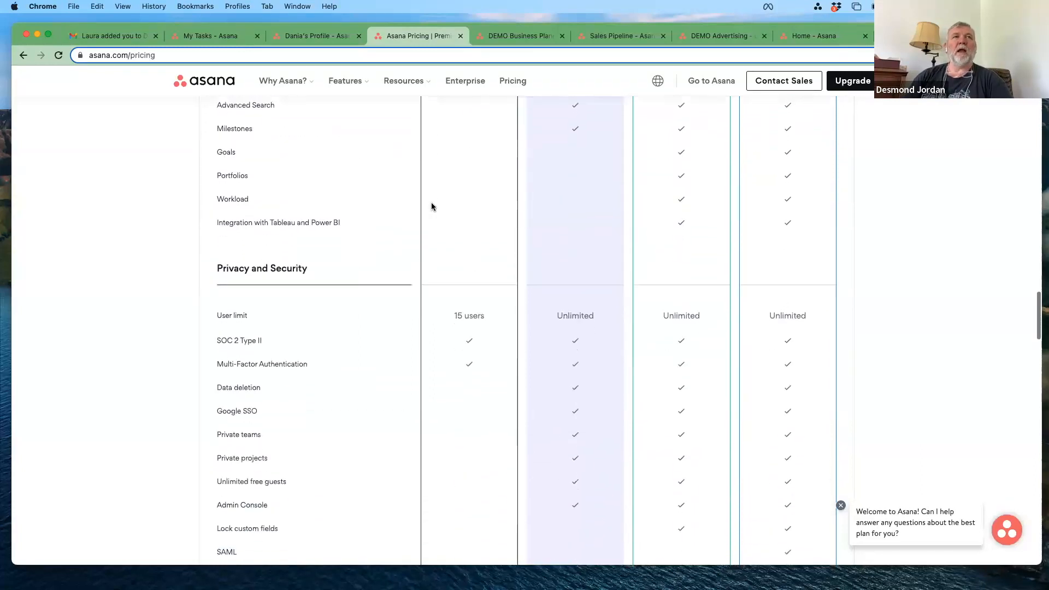
pyautogui.scroll(-10, 431, 207)
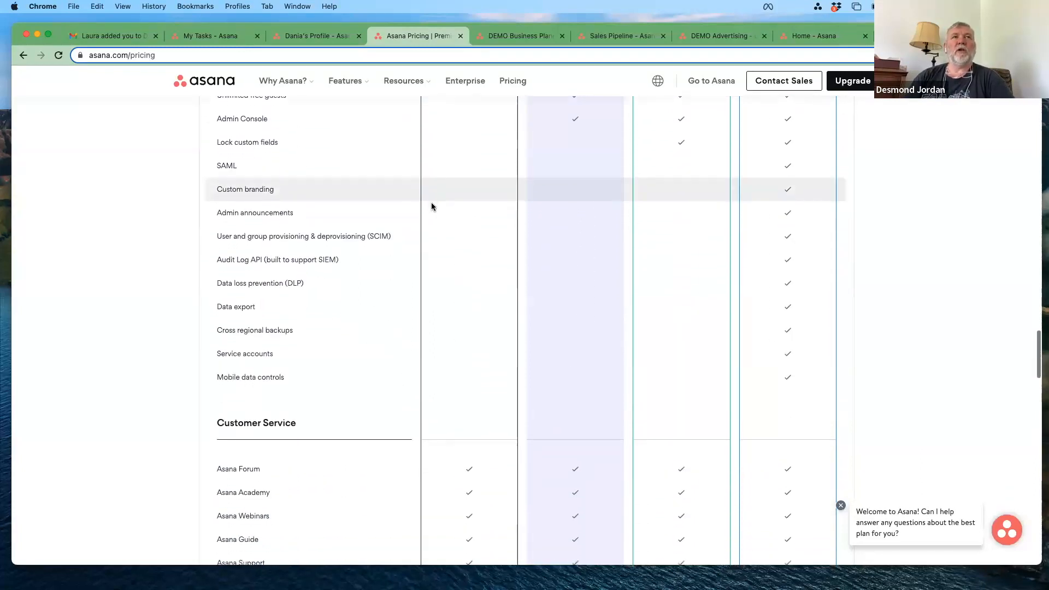
pyautogui.scroll(-6, 432, 207)
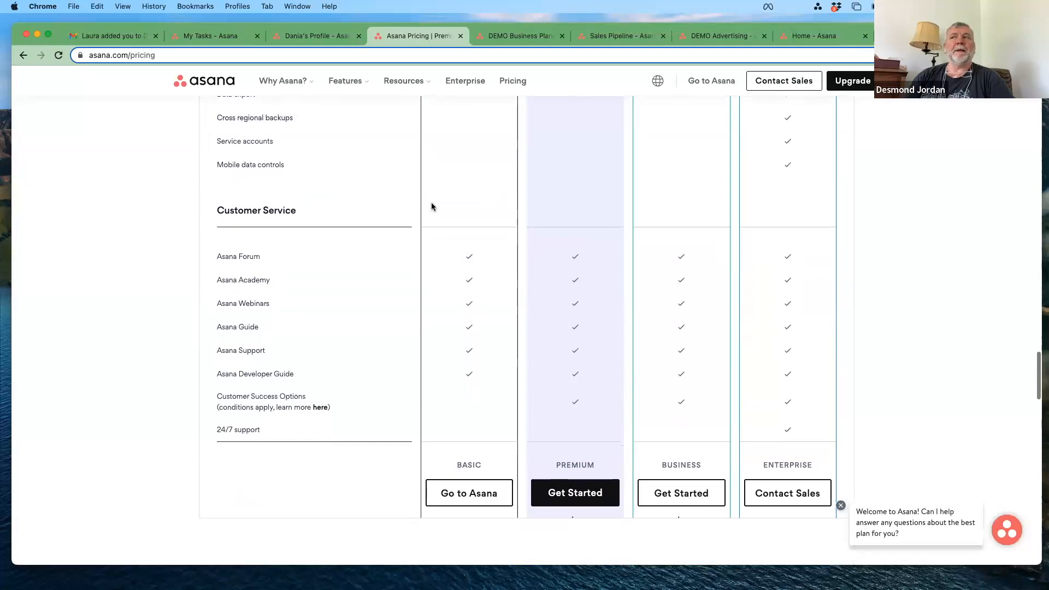
# Step: Scroll back to the top and return to the May 2023 My Tasks calendar
pyautogui.scroll(20, 432, 207)
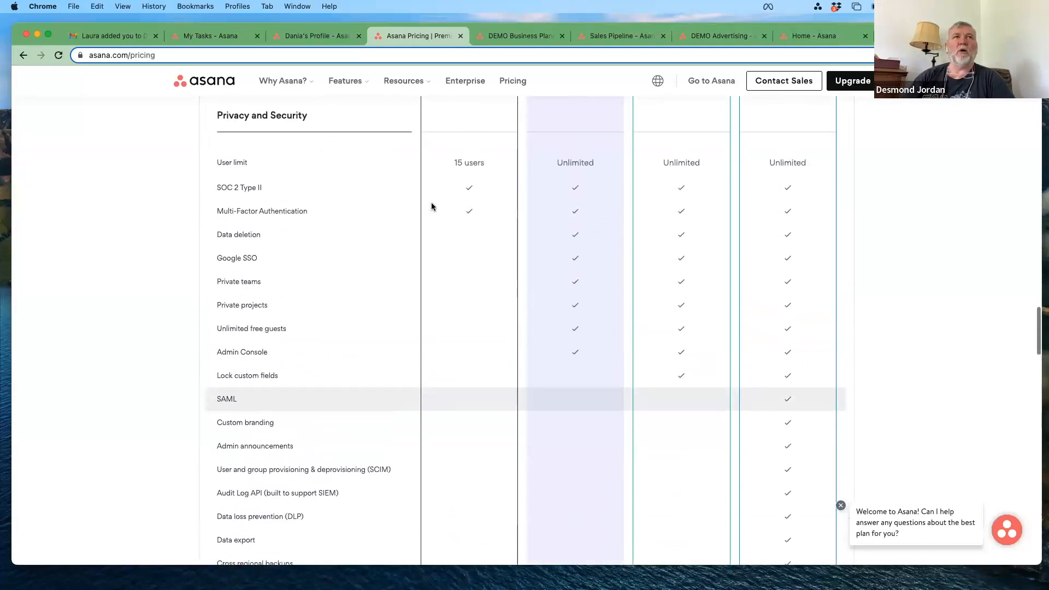
pyautogui.scroll(12, 432, 207)
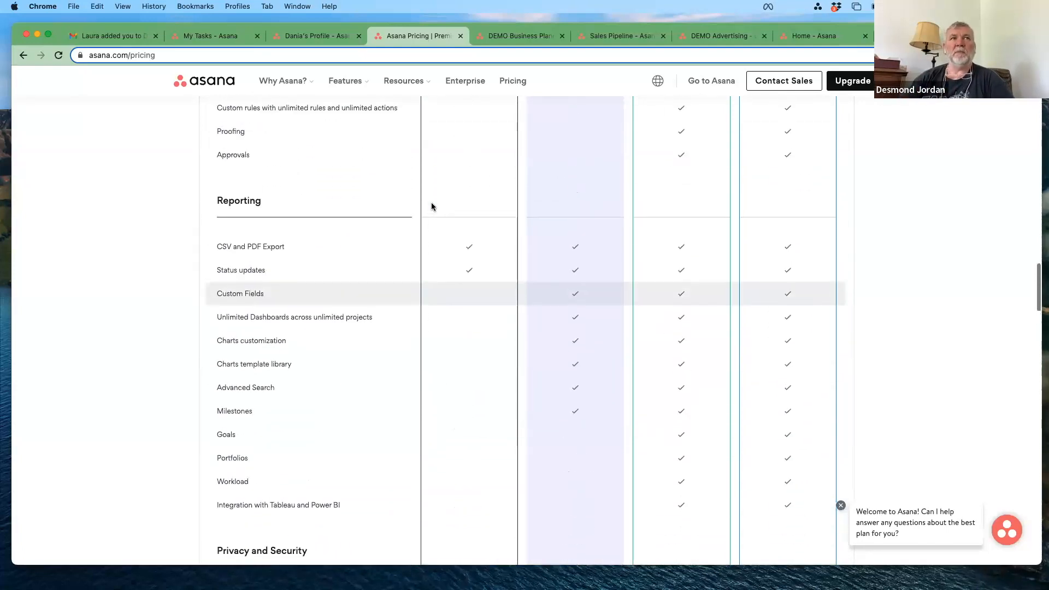
pyautogui.scroll(2, 432, 206)
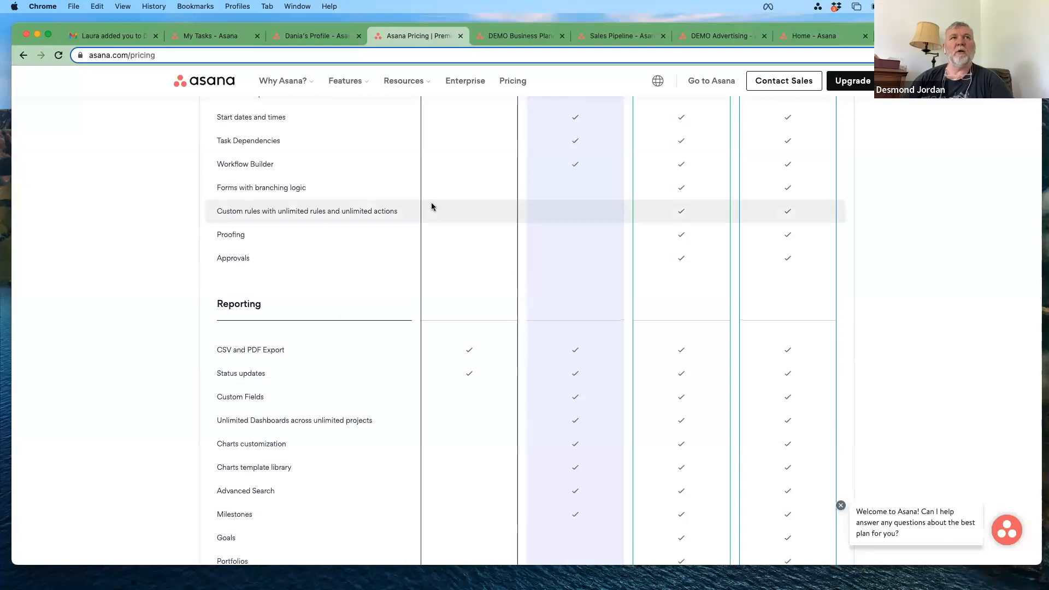
pyautogui.scroll(7, 431, 207)
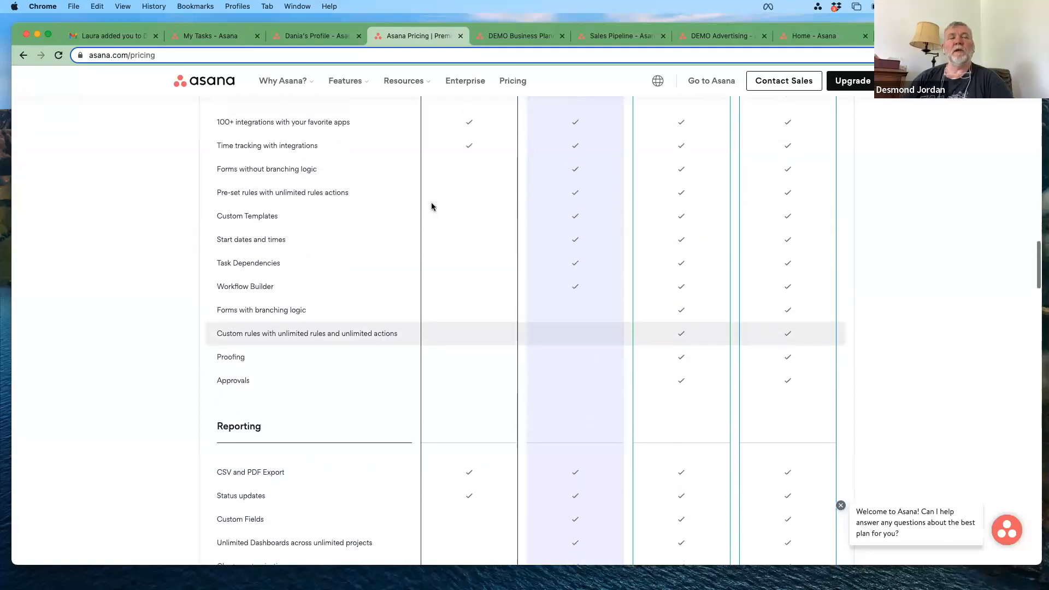
pyautogui.scroll(9, 432, 207)
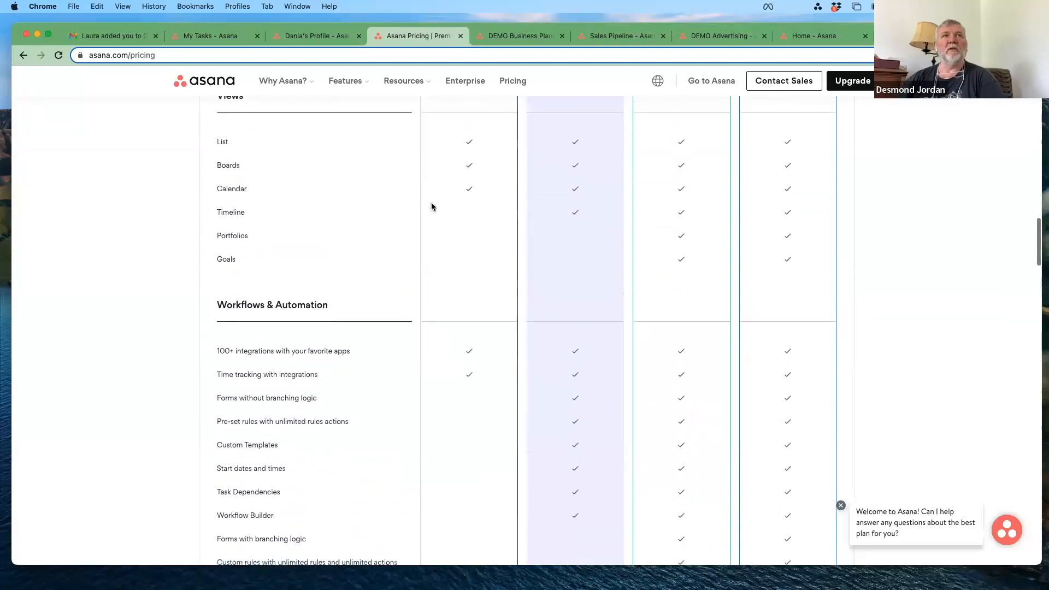
pyautogui.scroll(1, 431, 207)
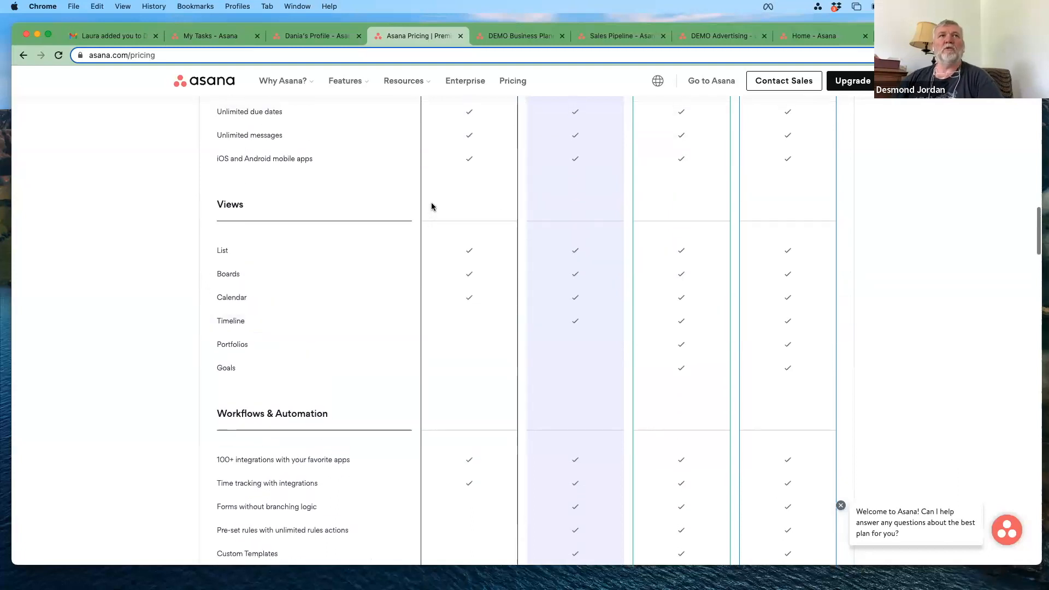
pyautogui.scroll(9, 432, 207)
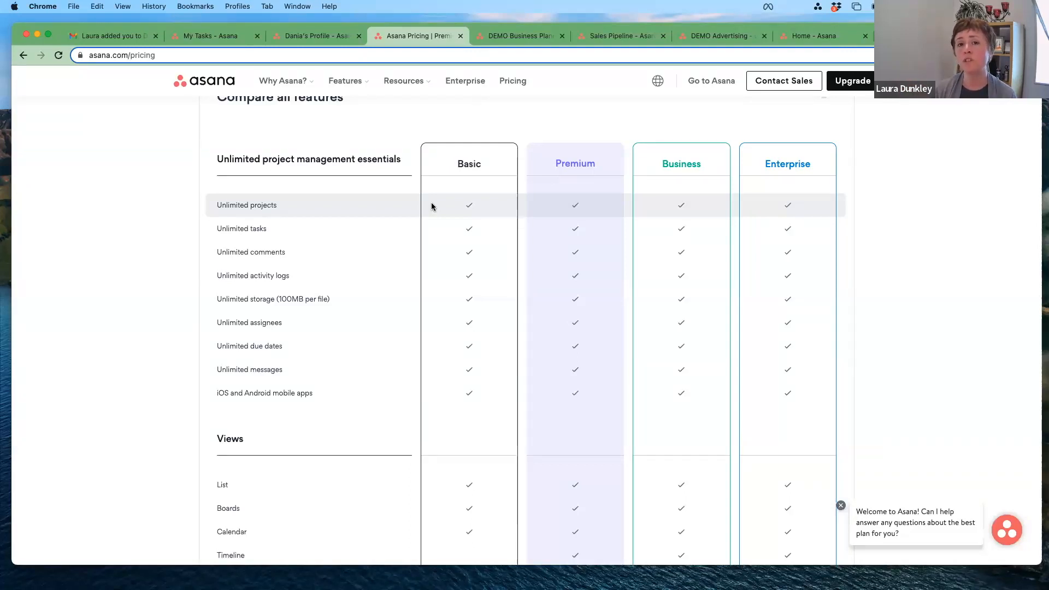
pyautogui.click(193, 37)
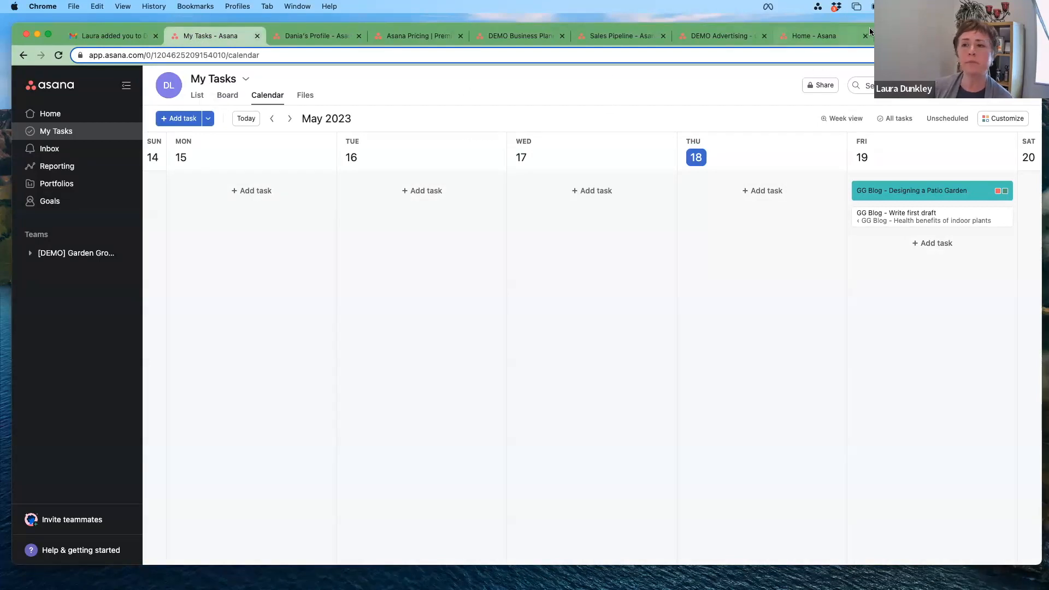
# Step: Reposition the browser window and switch to the Acorn Studio Marketing & Co. workspace
pyautogui.moveTo(834, 28); pyautogui.dragTo(836, 92)
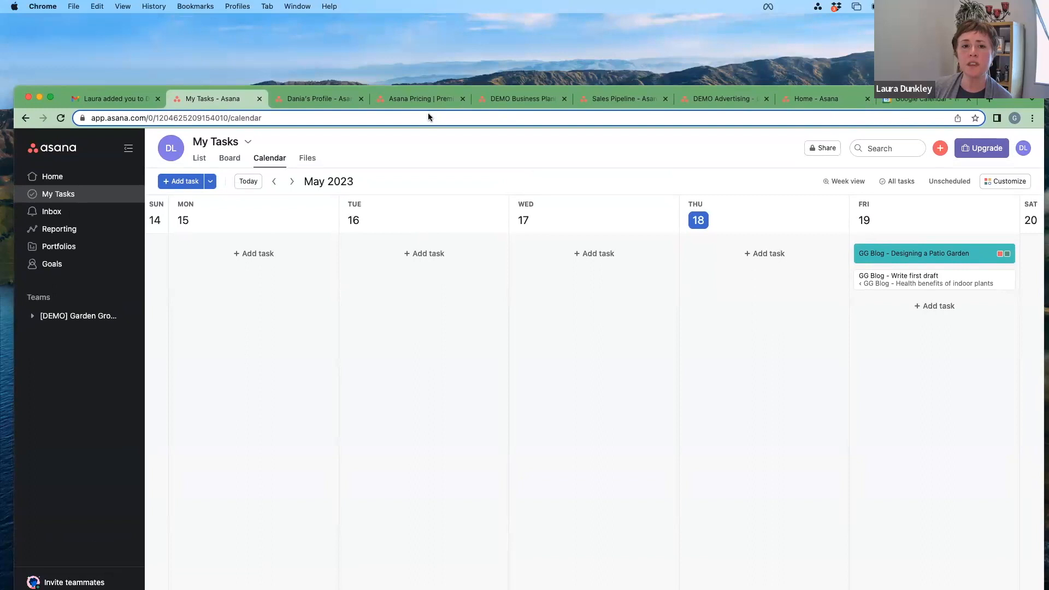
pyautogui.click(323, 100)
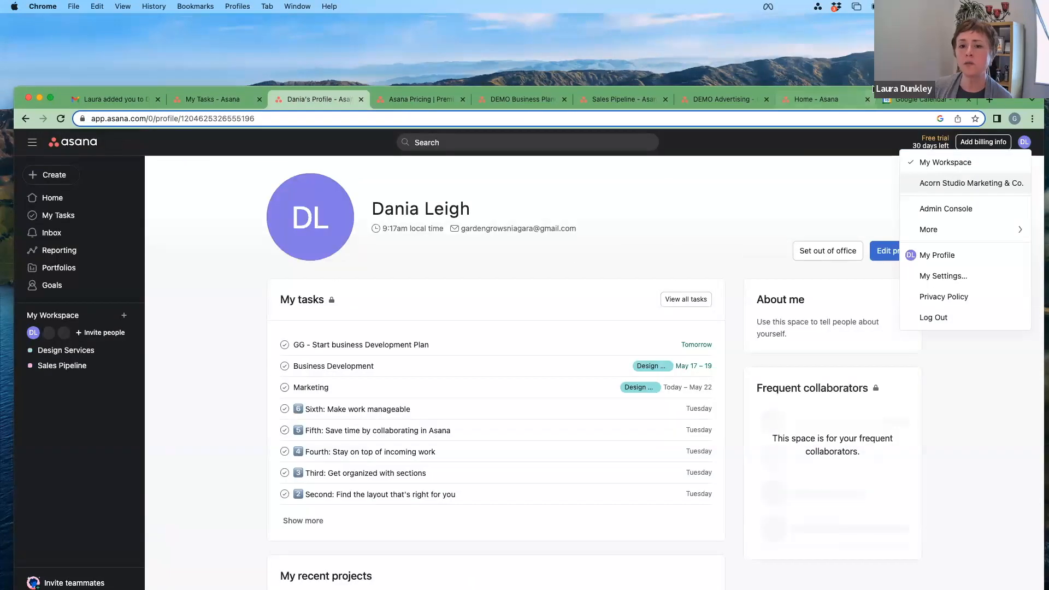
pyautogui.moveTo(842, 60); pyautogui.dragTo(759, 52)
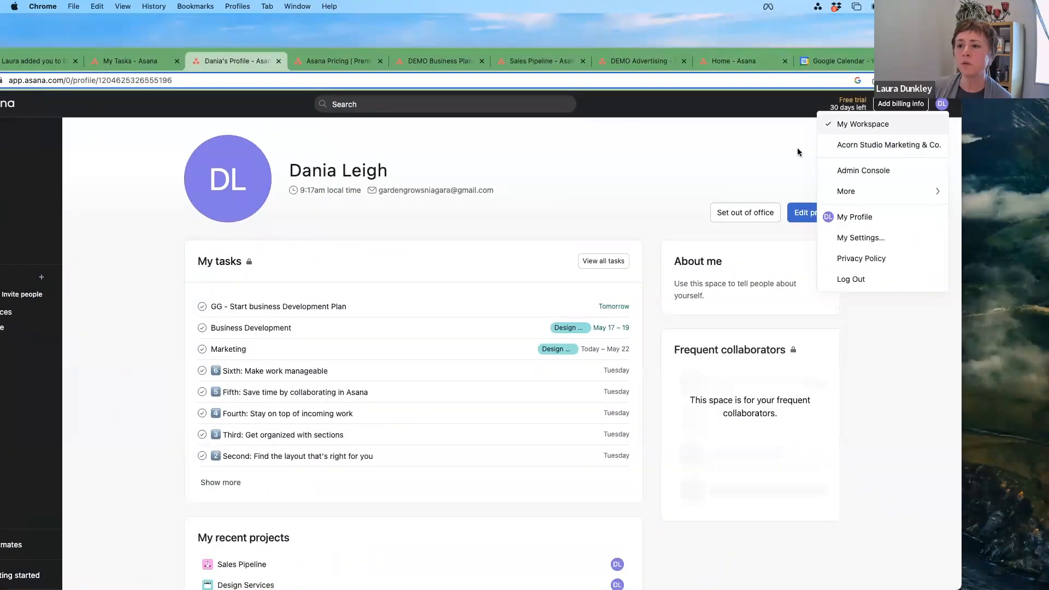
pyautogui.click(843, 145)
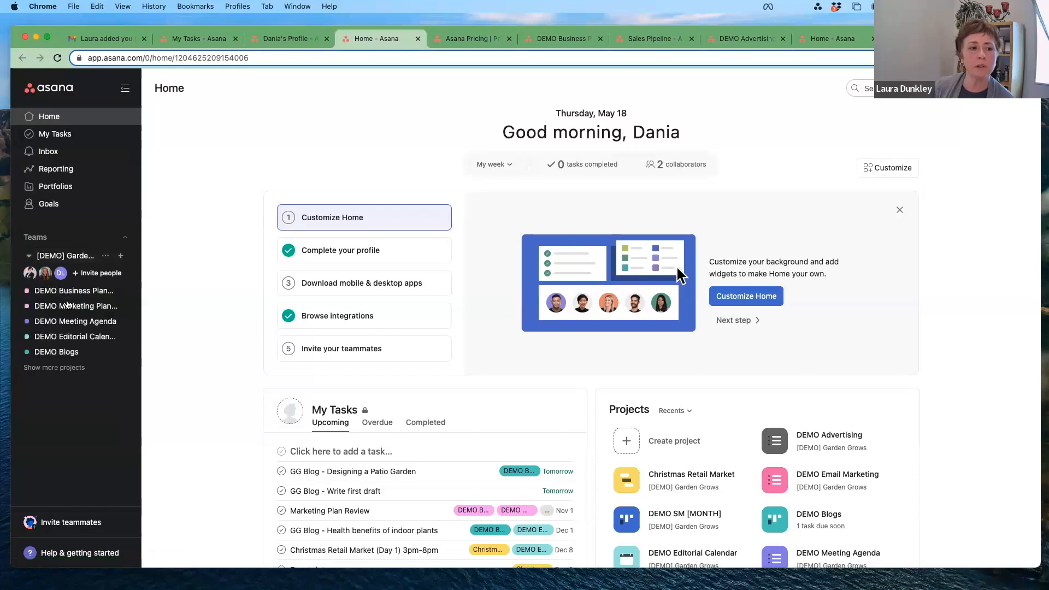
# Step: Navigate to the DEMO Blogs board and open the 'GG Blog - How Propagate Indoor Plants [VLOG]' task
pyautogui.click(70, 321)
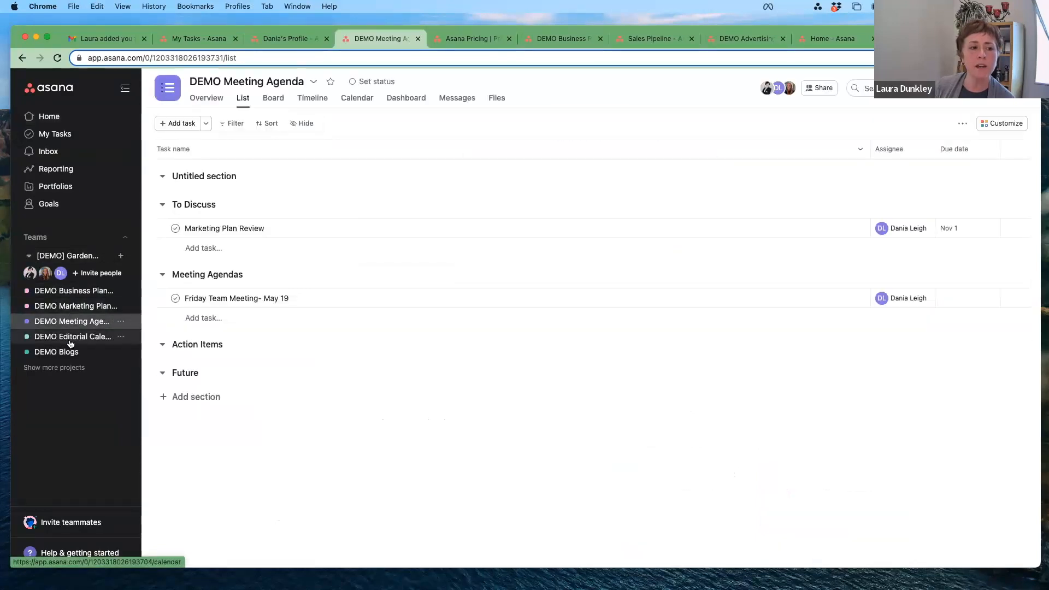
pyautogui.click(70, 337)
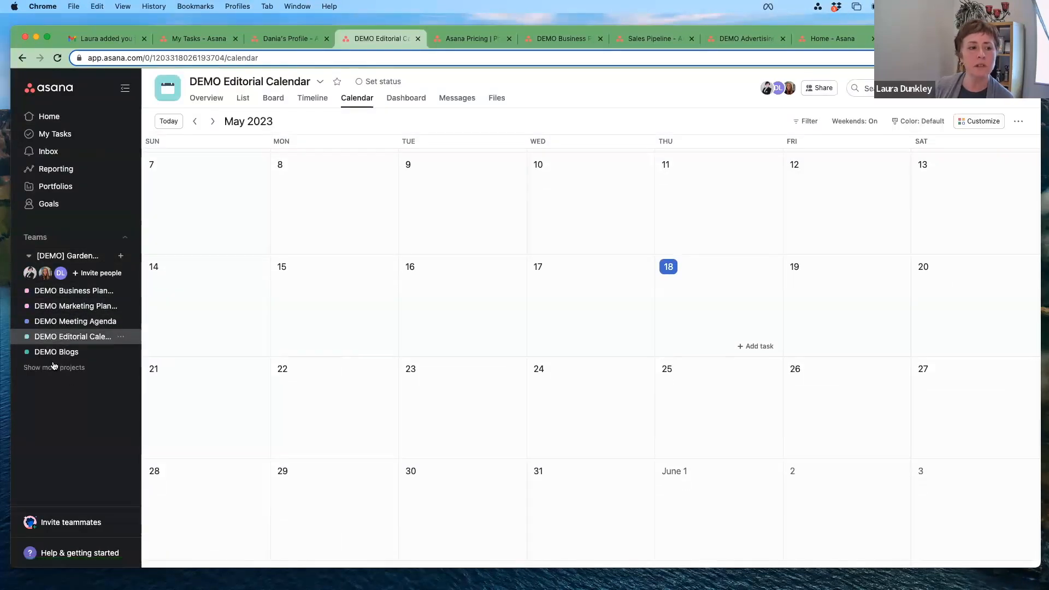
pyautogui.click(107, 353)
pyautogui.click(394, 247)
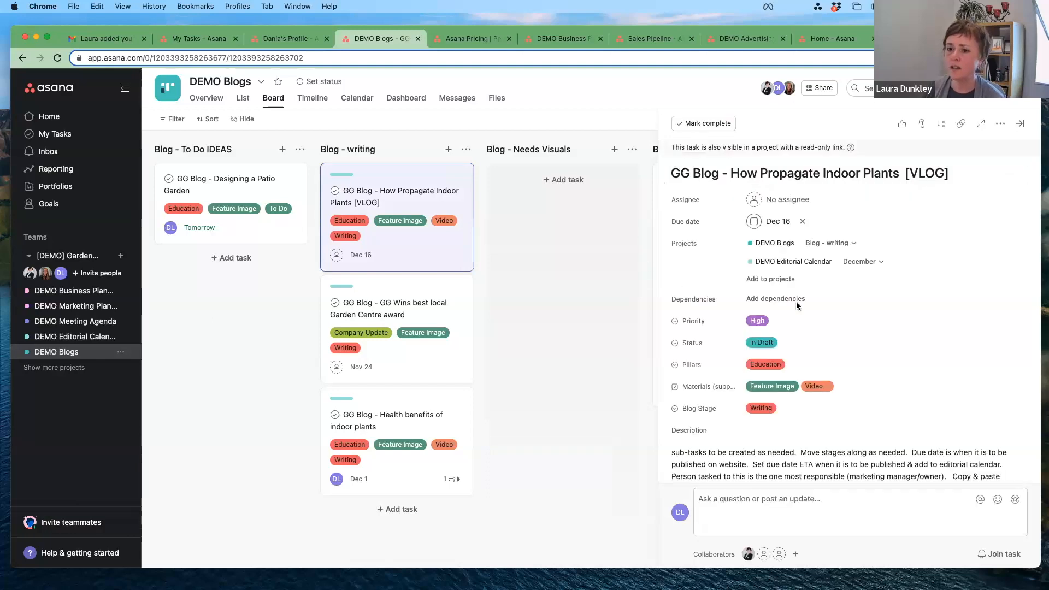
pyautogui.scroll(-1, 776, 311)
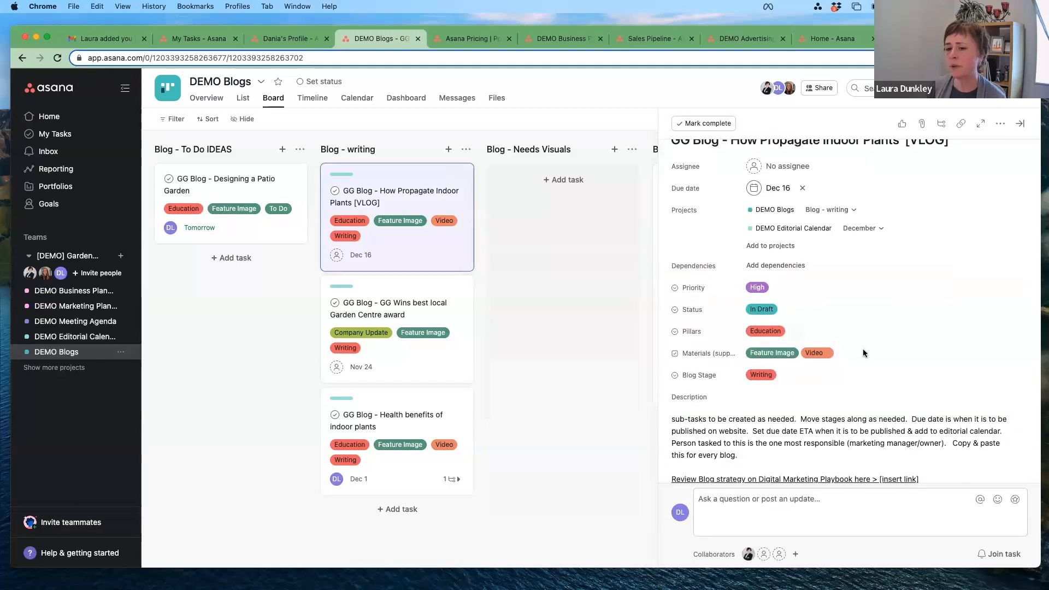
pyautogui.scroll(-2, 864, 352)
pyautogui.scroll(4, 864, 353)
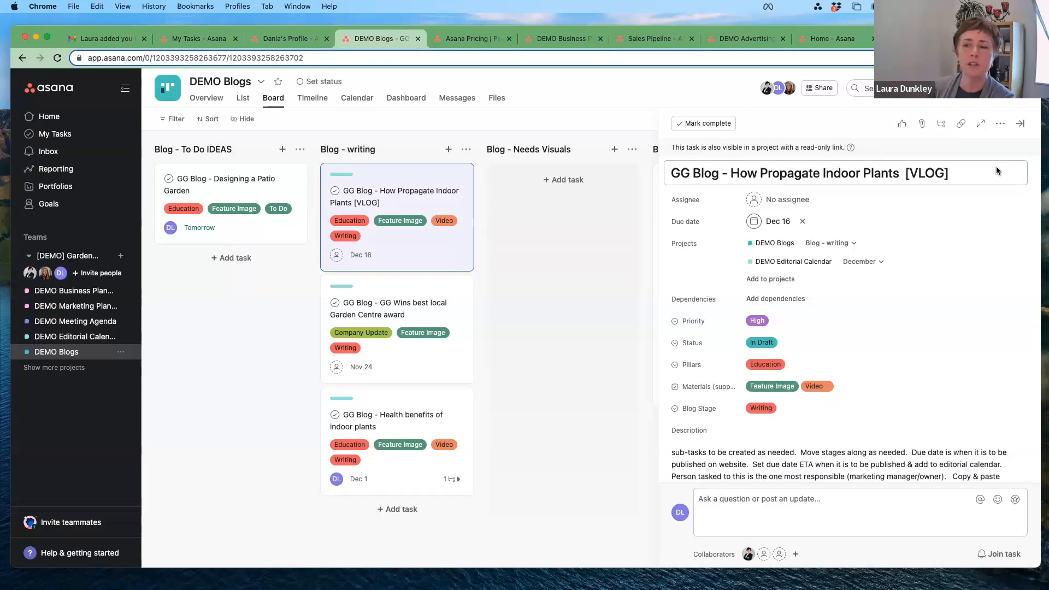
pyautogui.click(1000, 124)
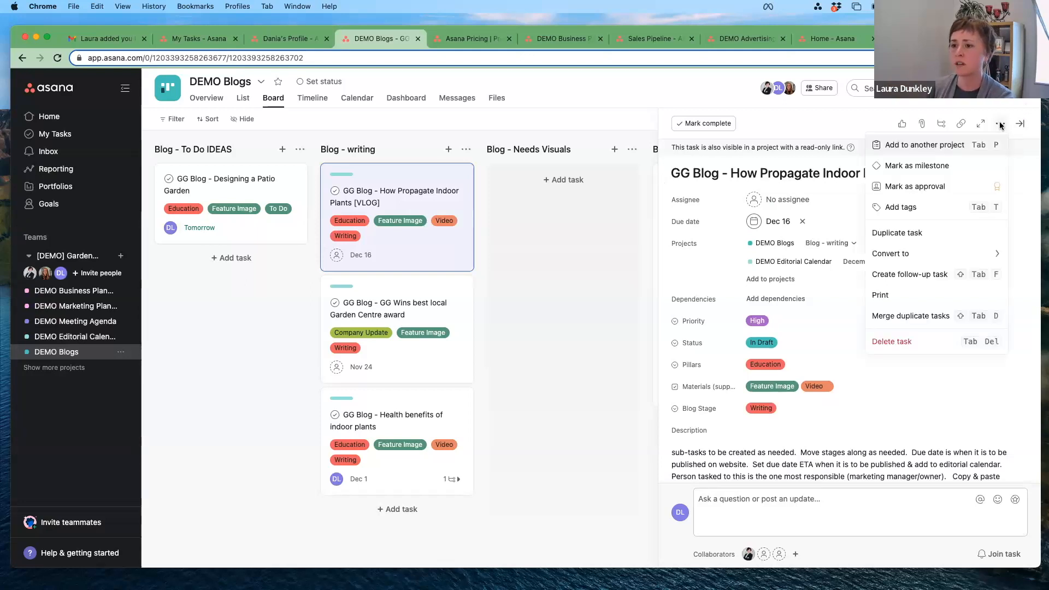
pyautogui.click(1023, 154)
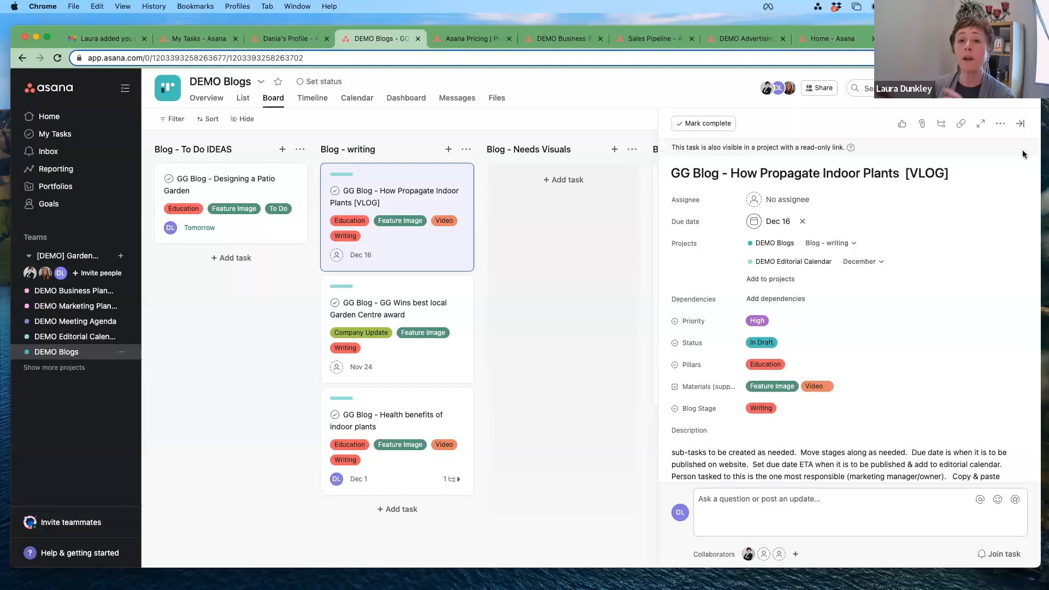